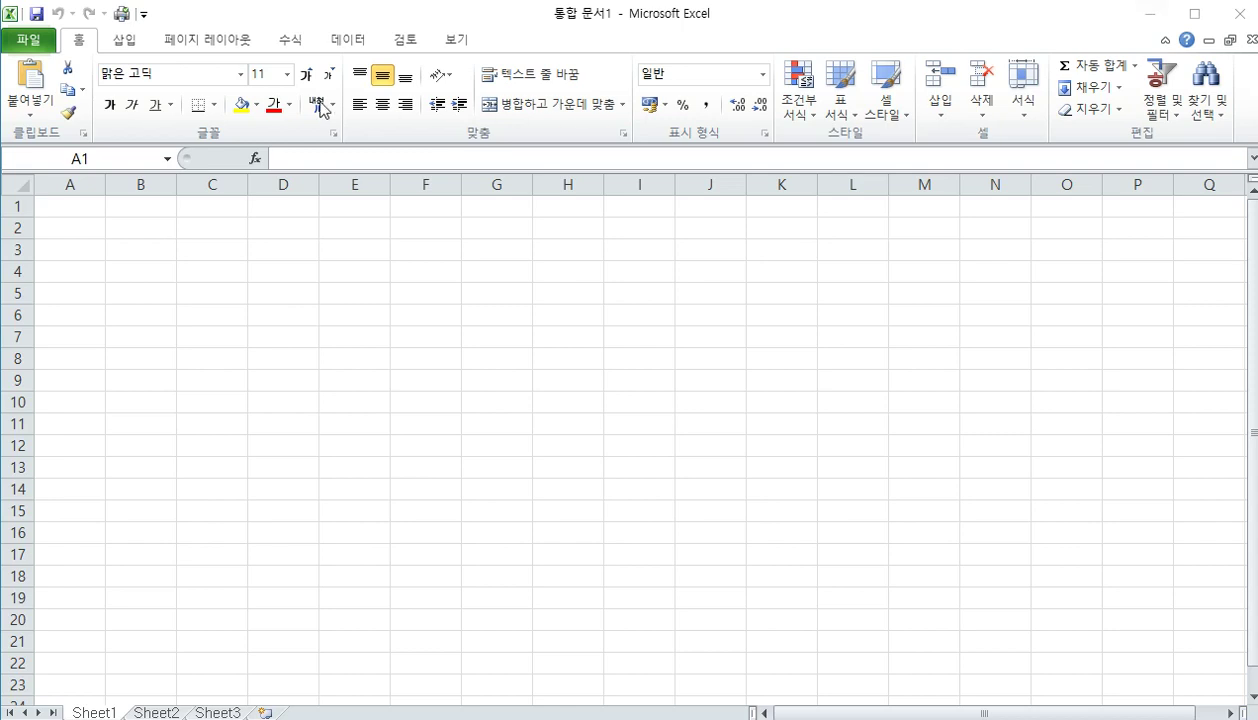
Save the blank workbook in the ITQ folder, named with the candidate number and name
click(27, 36)
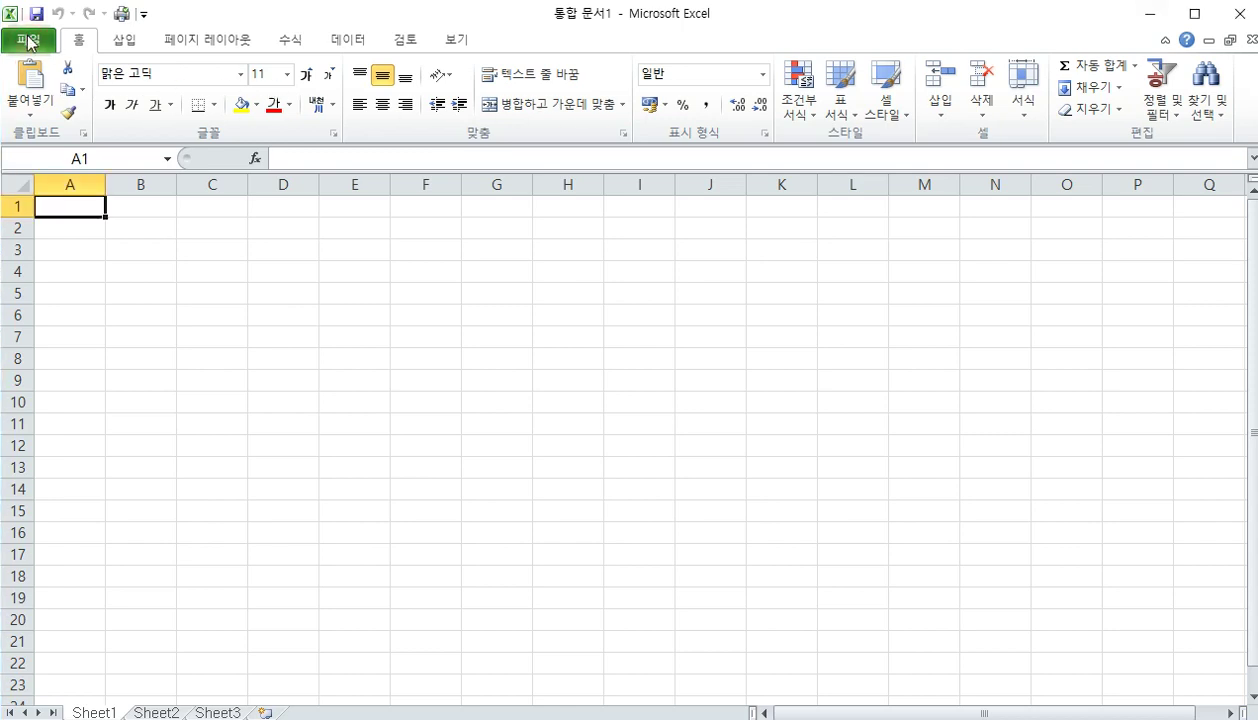
click(27, 38)
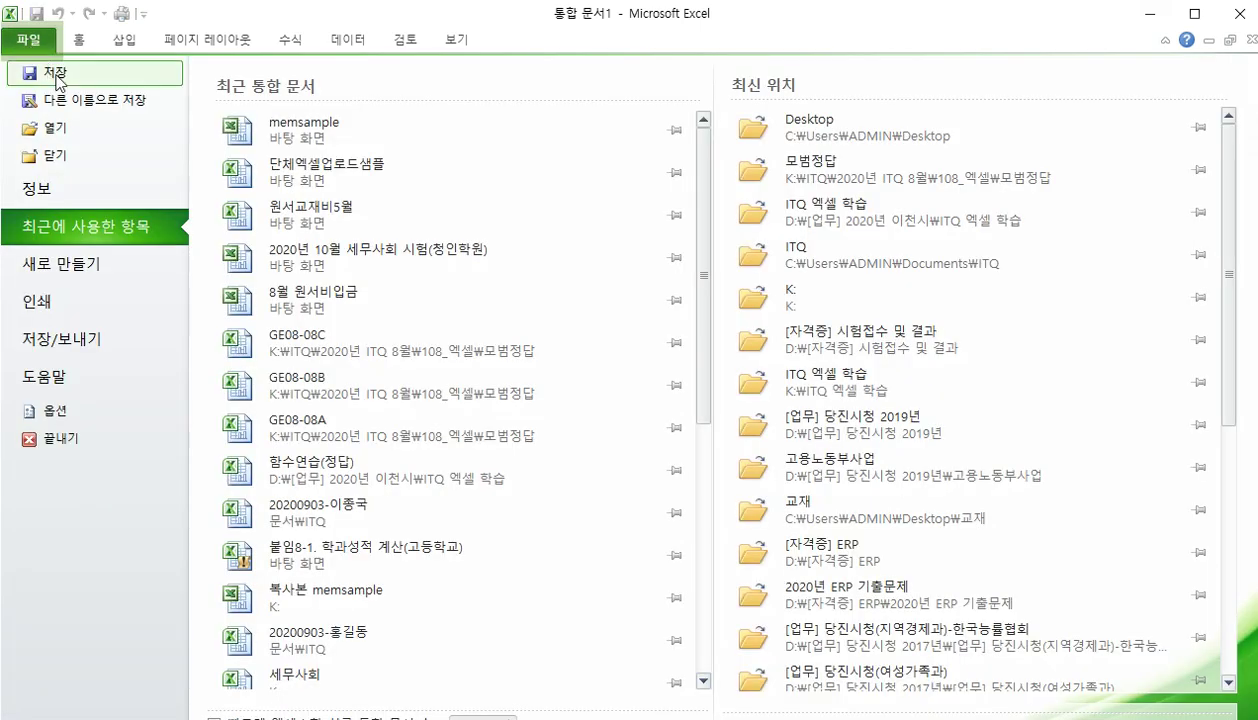
click(100, 103)
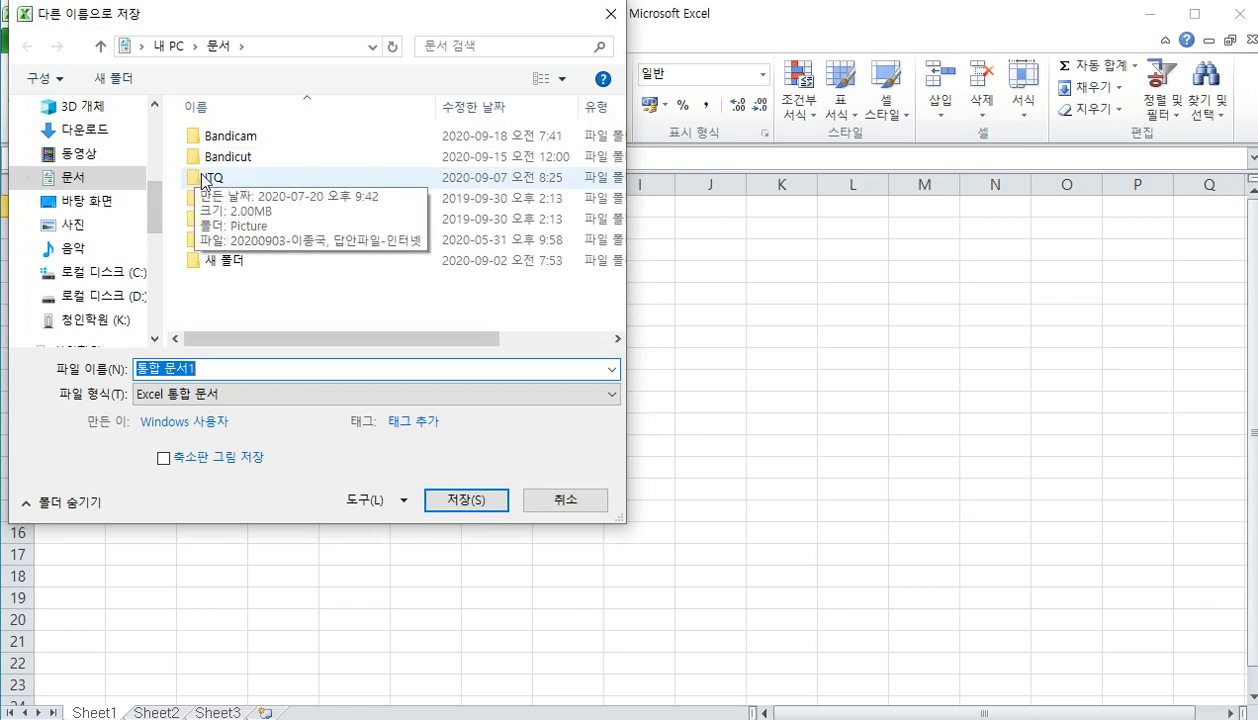
double_click(203, 178)
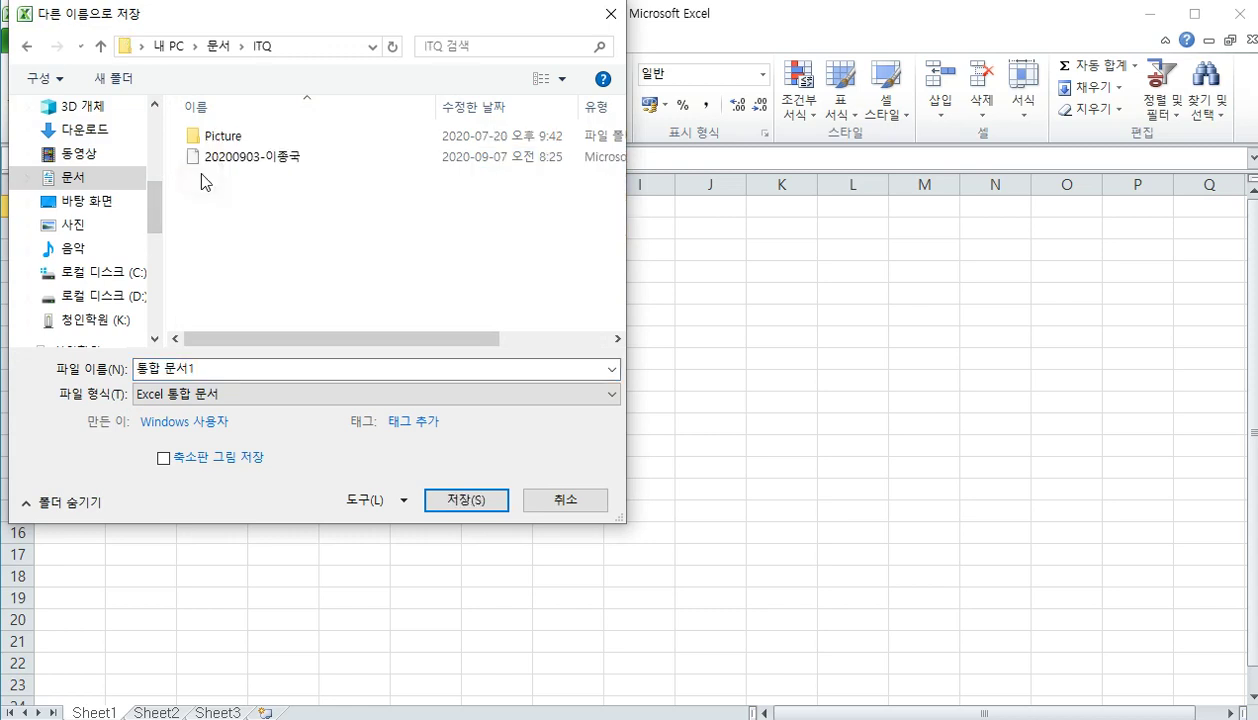
click(230, 372)
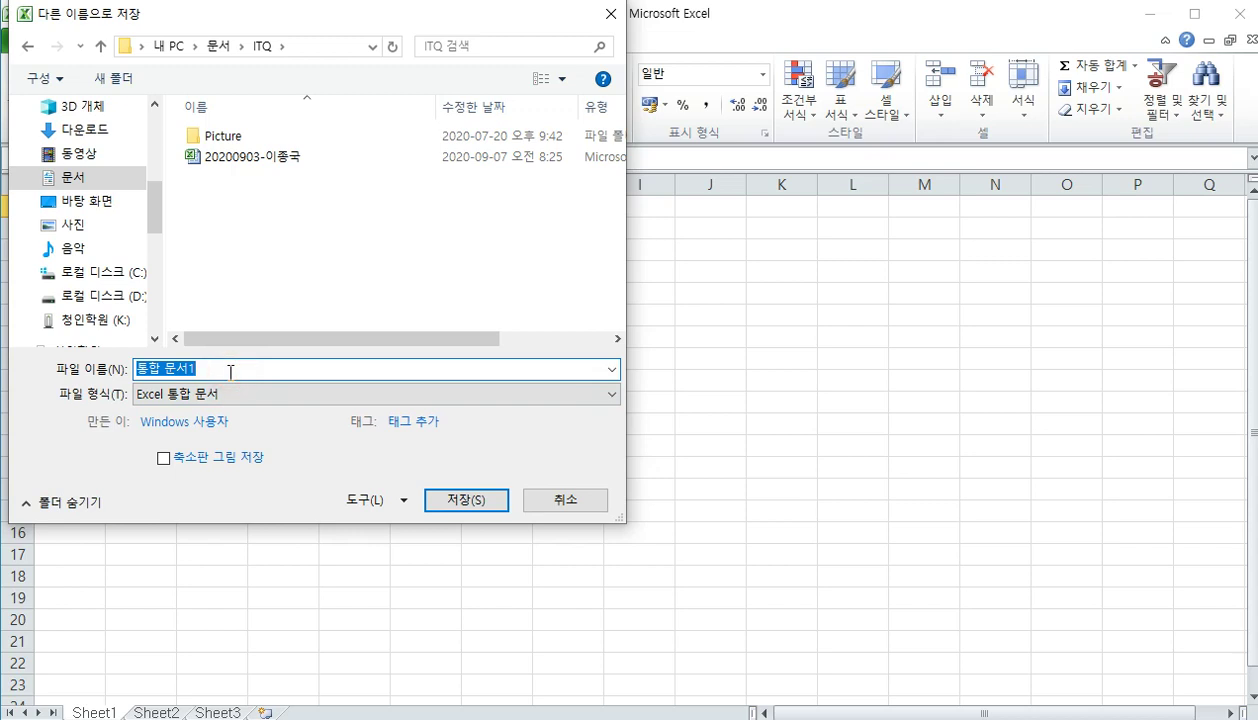
text(123)
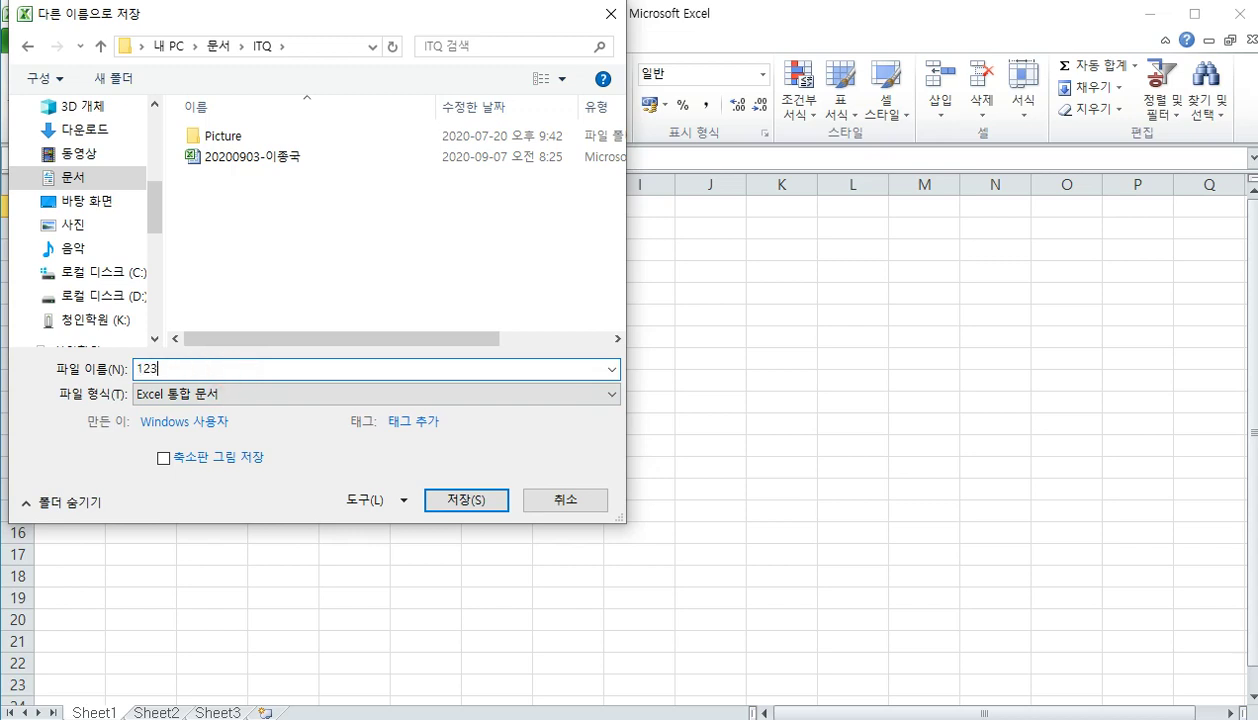
text(45678)
text(-)
key(Hangul)
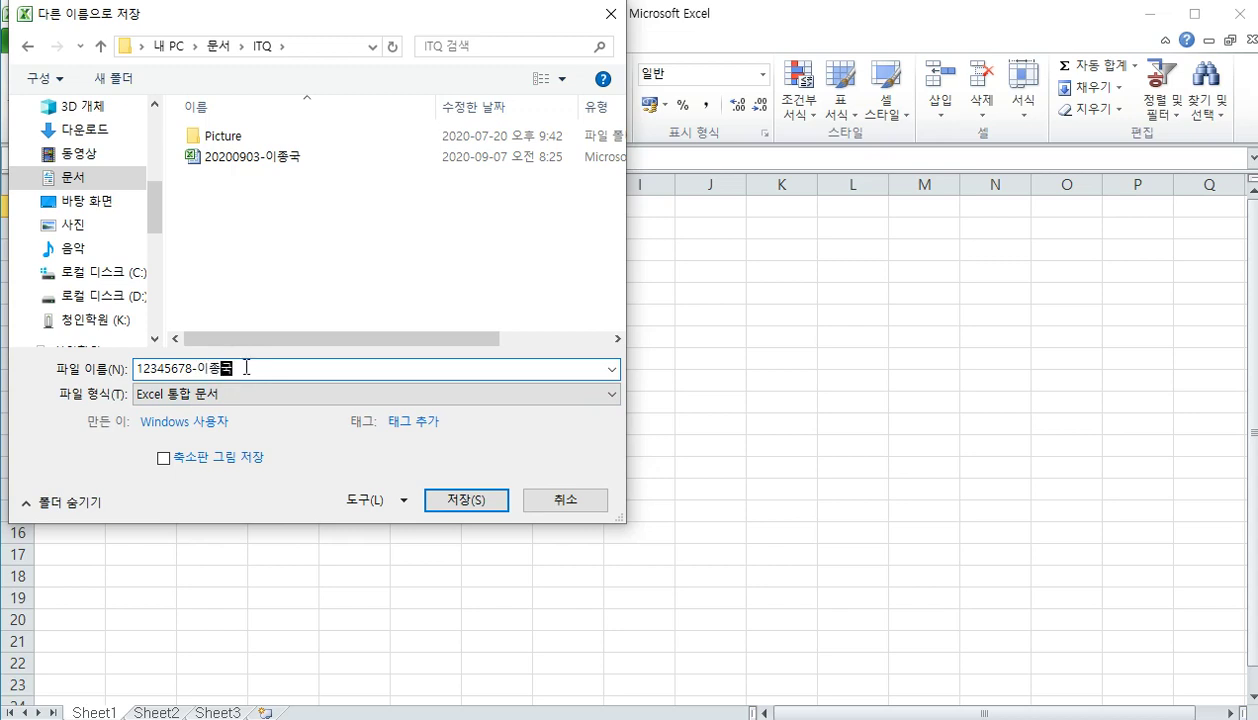
click(459, 503)
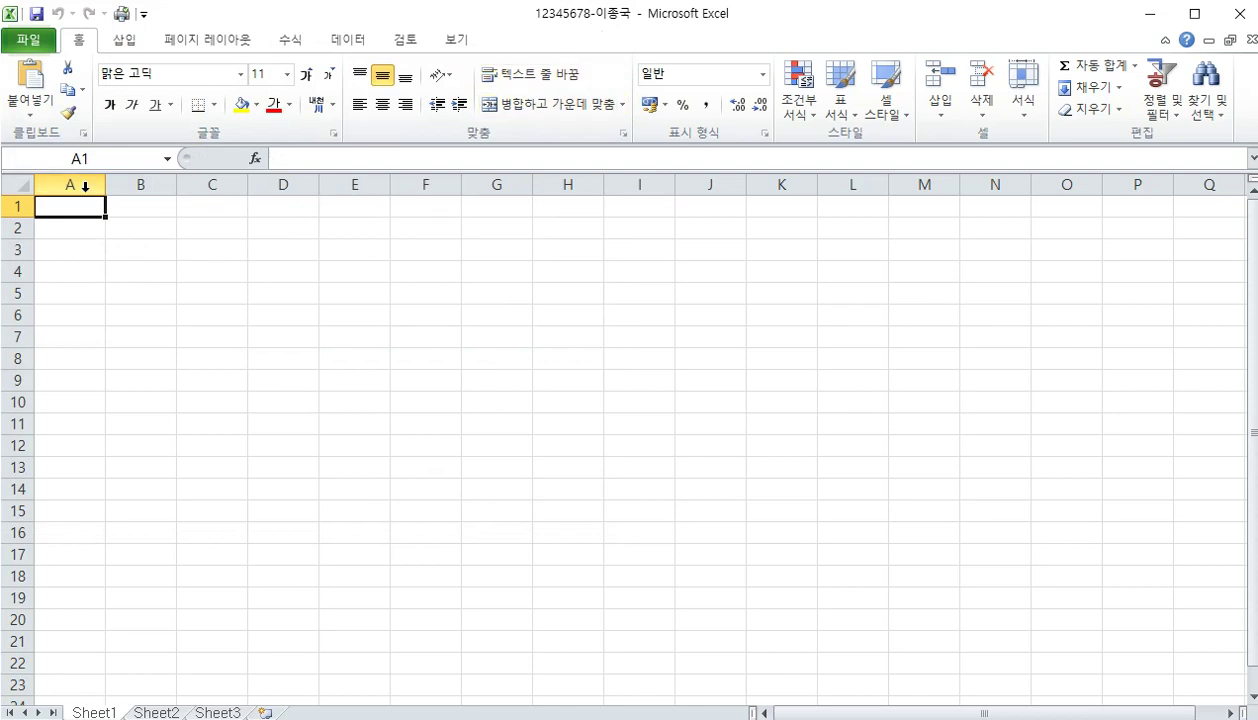
Select the whole worksheet and apply the 굴림 font to every cell
click(21, 183)
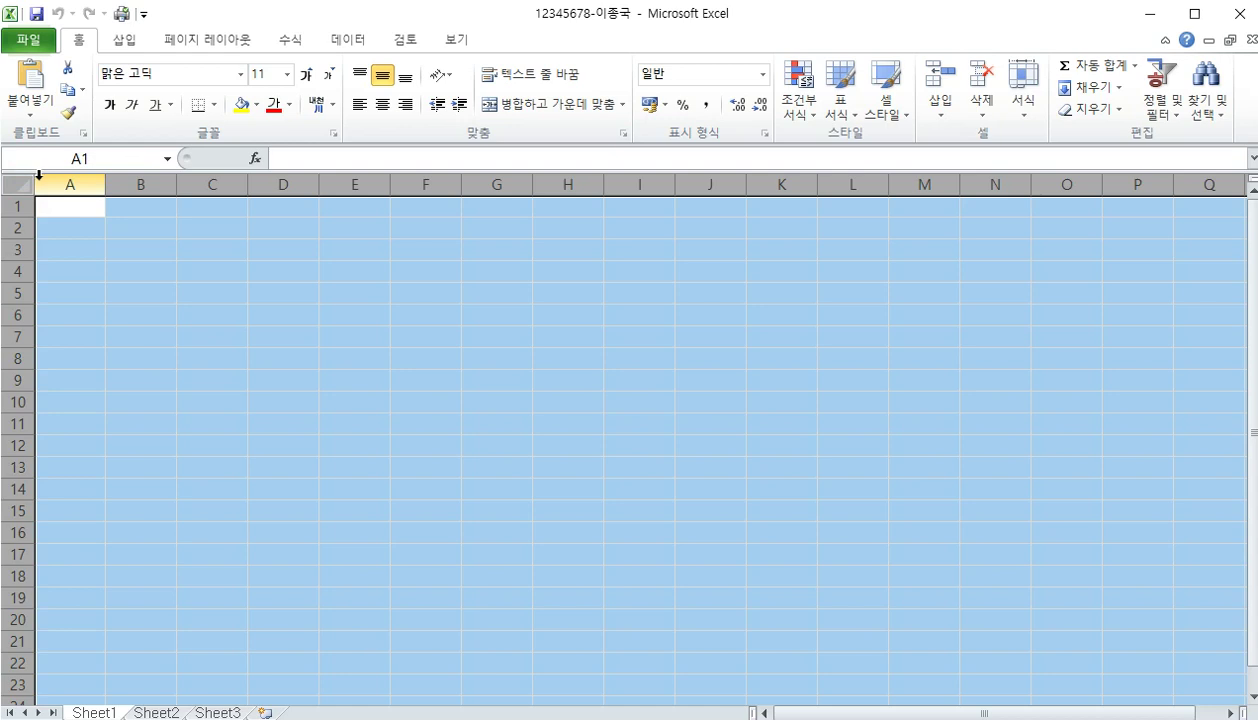
click(214, 81)
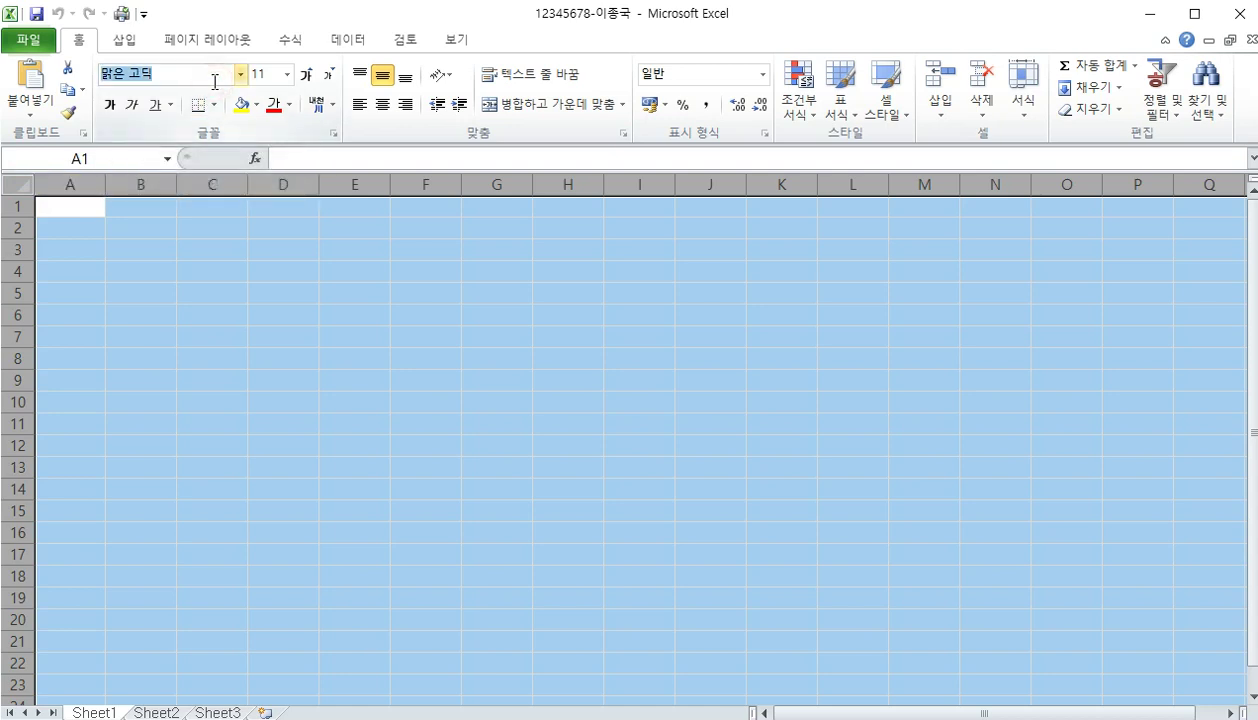
text(ㄱ)
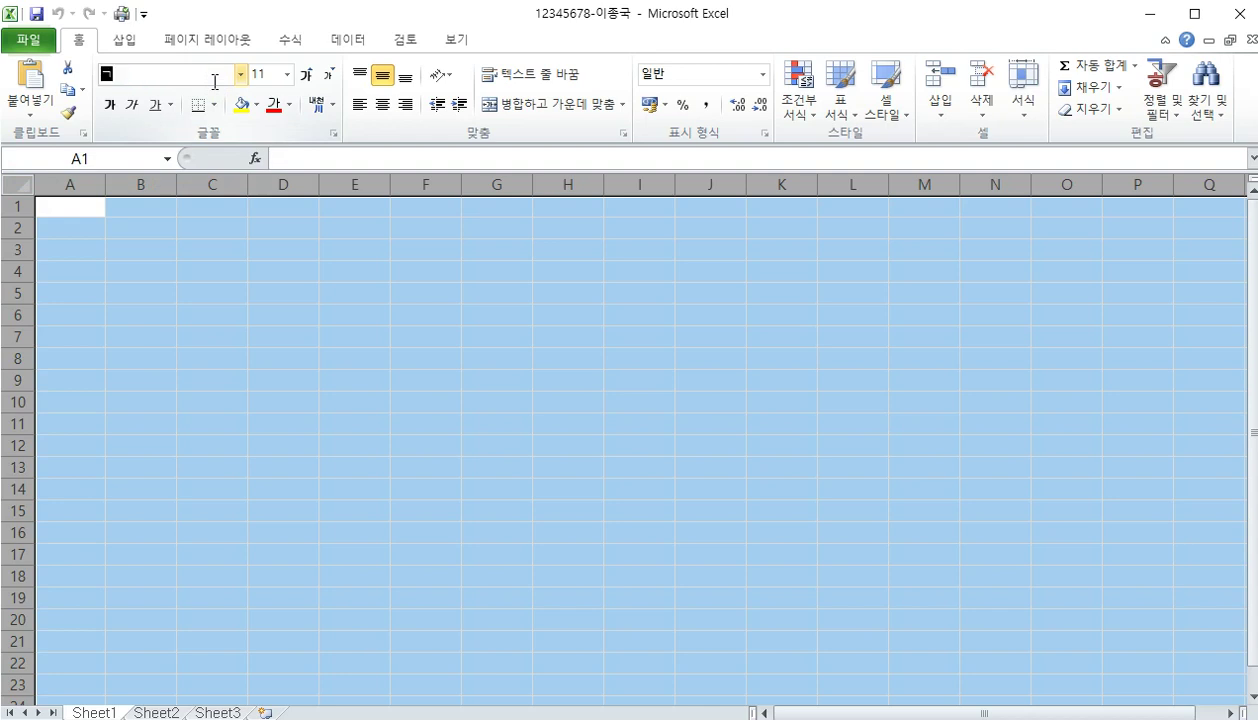
text(굴림)
key(Return)
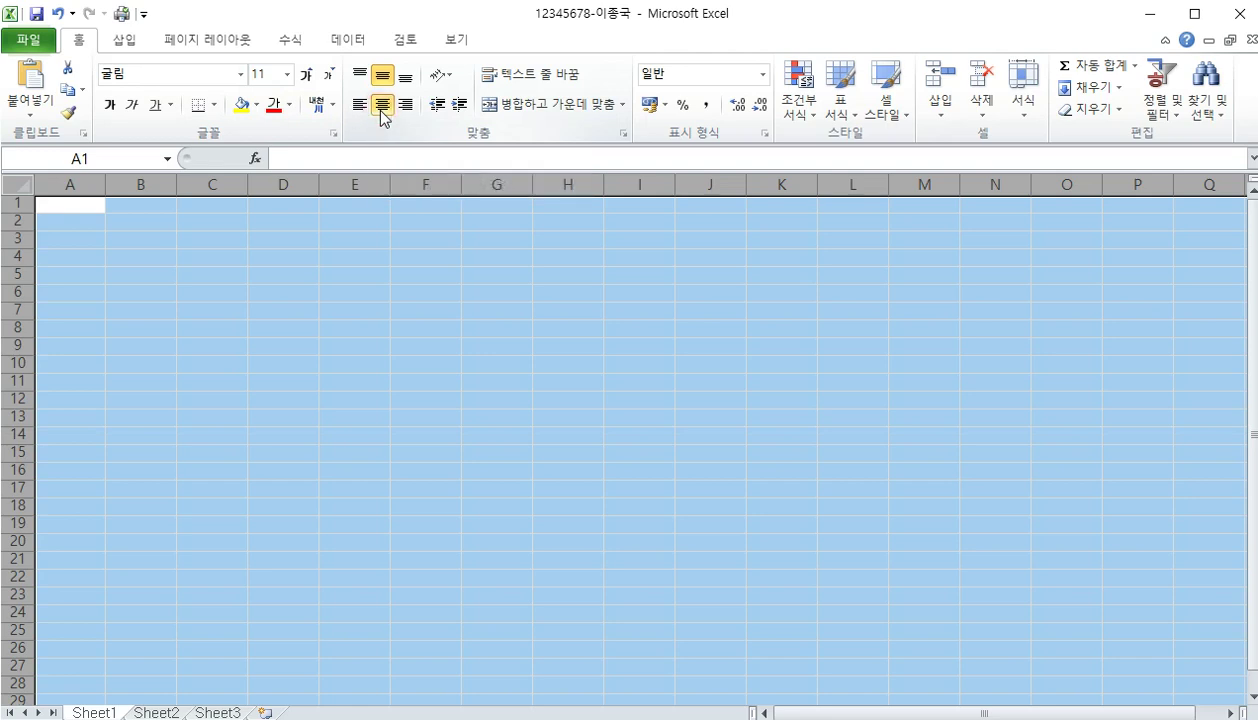
Set column A's width to 1, then return to the top of the sheet
click(63, 180)
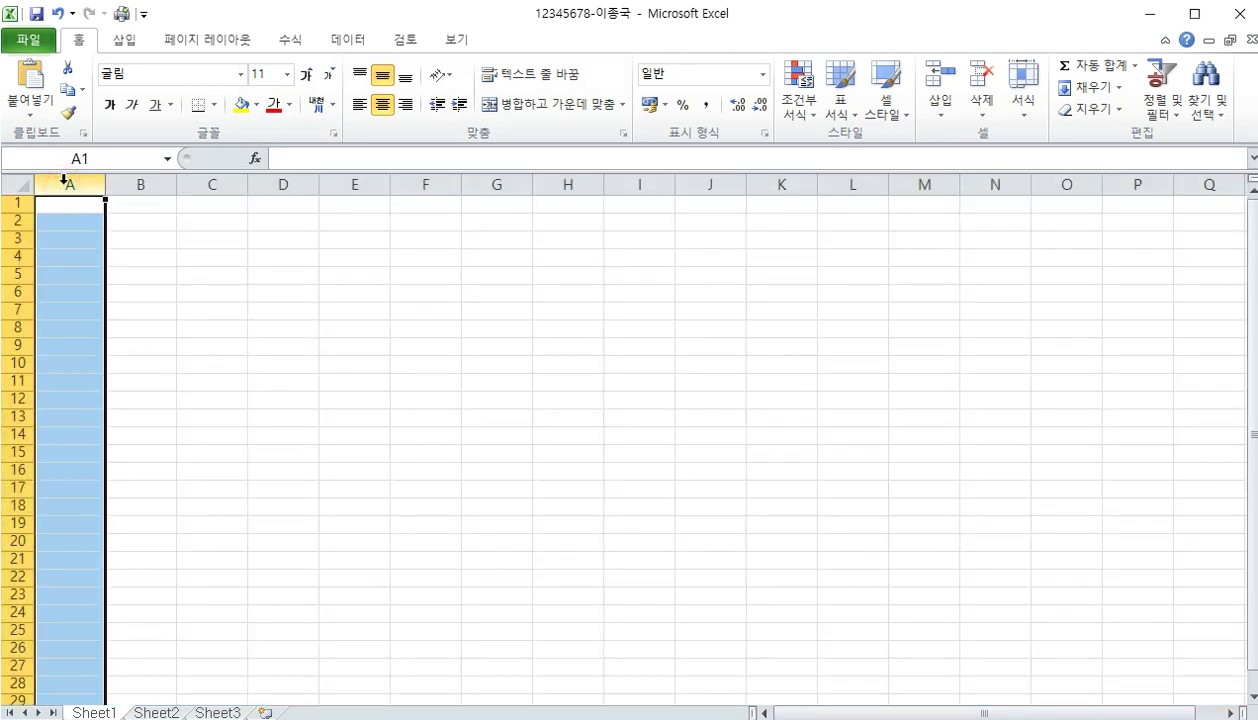
right_click(63, 180)
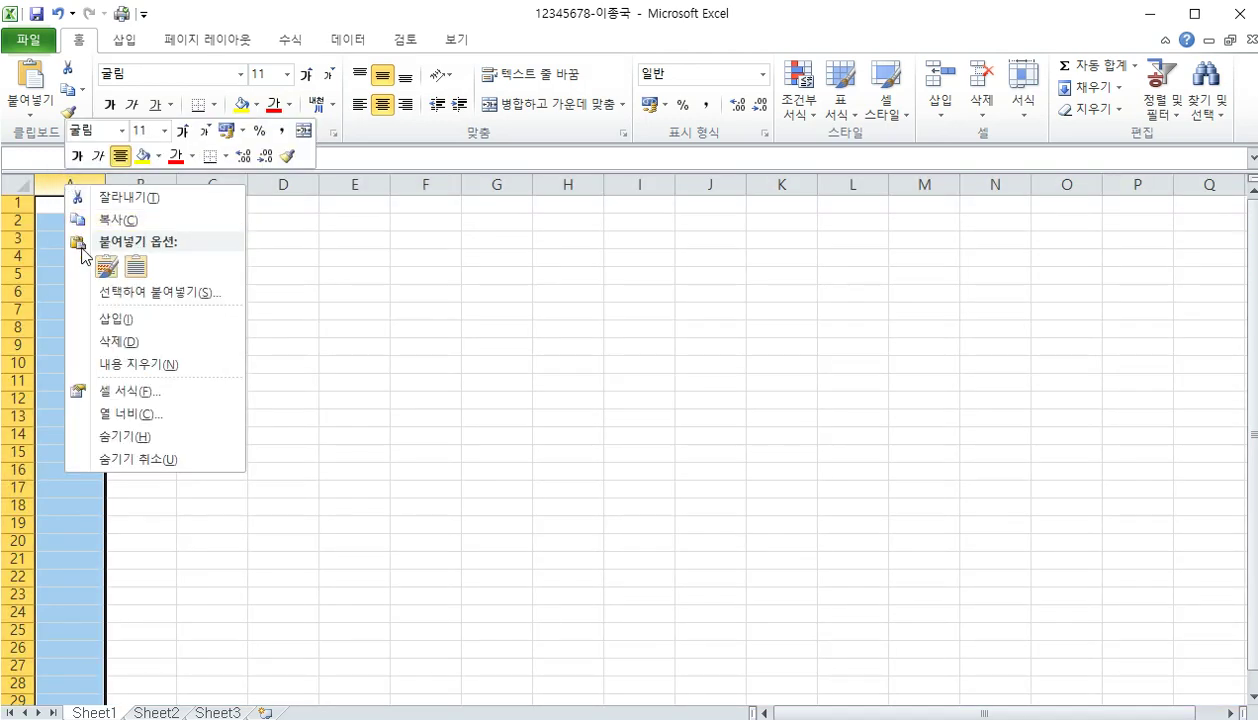
click(137, 414)
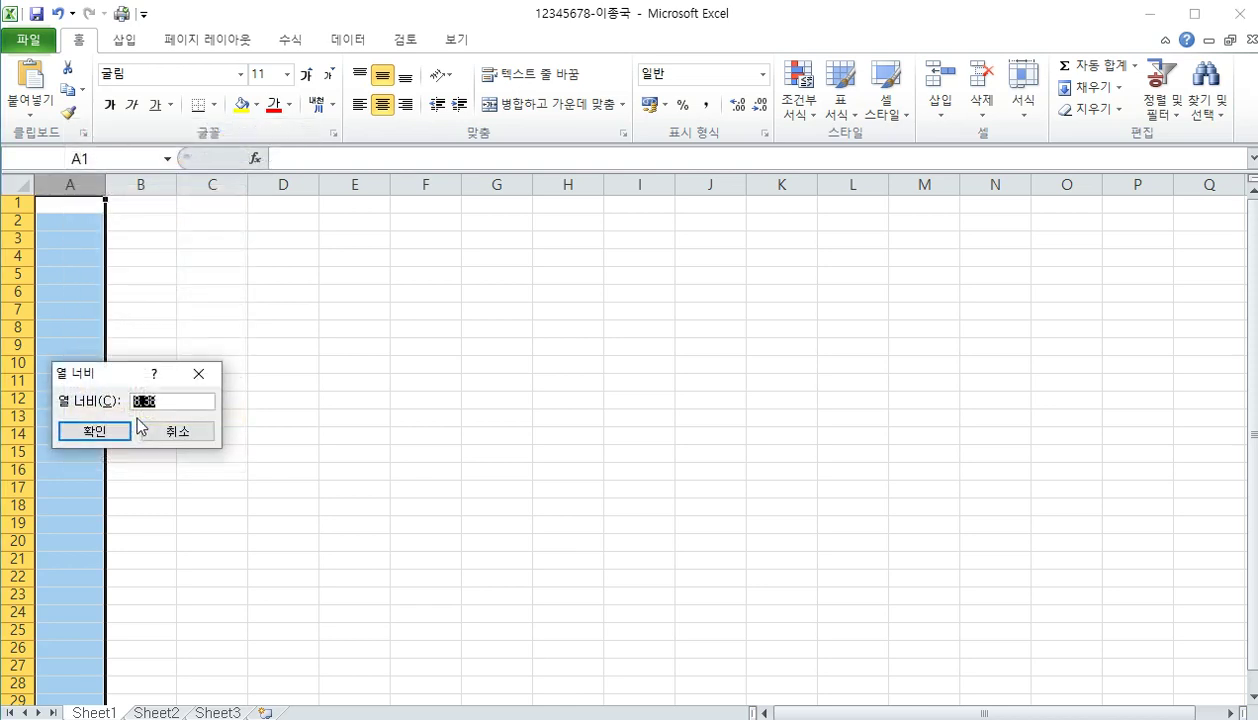
text(1)
key(Return)
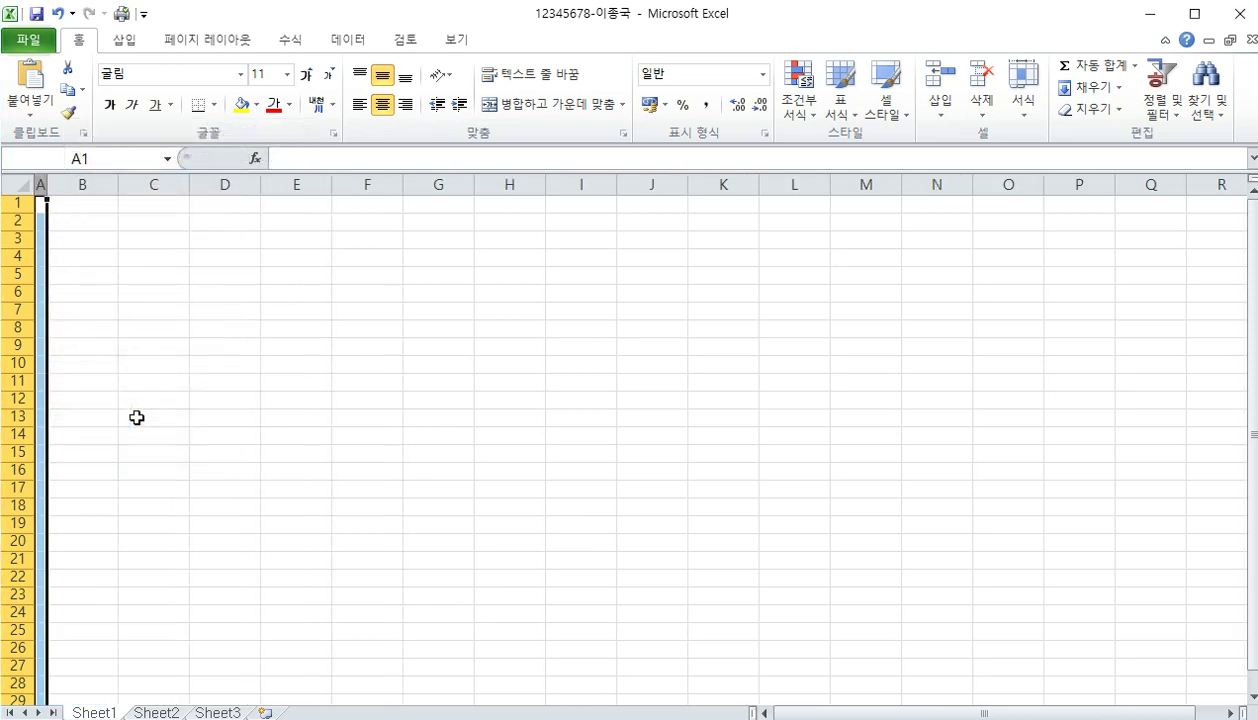
click(122, 380)
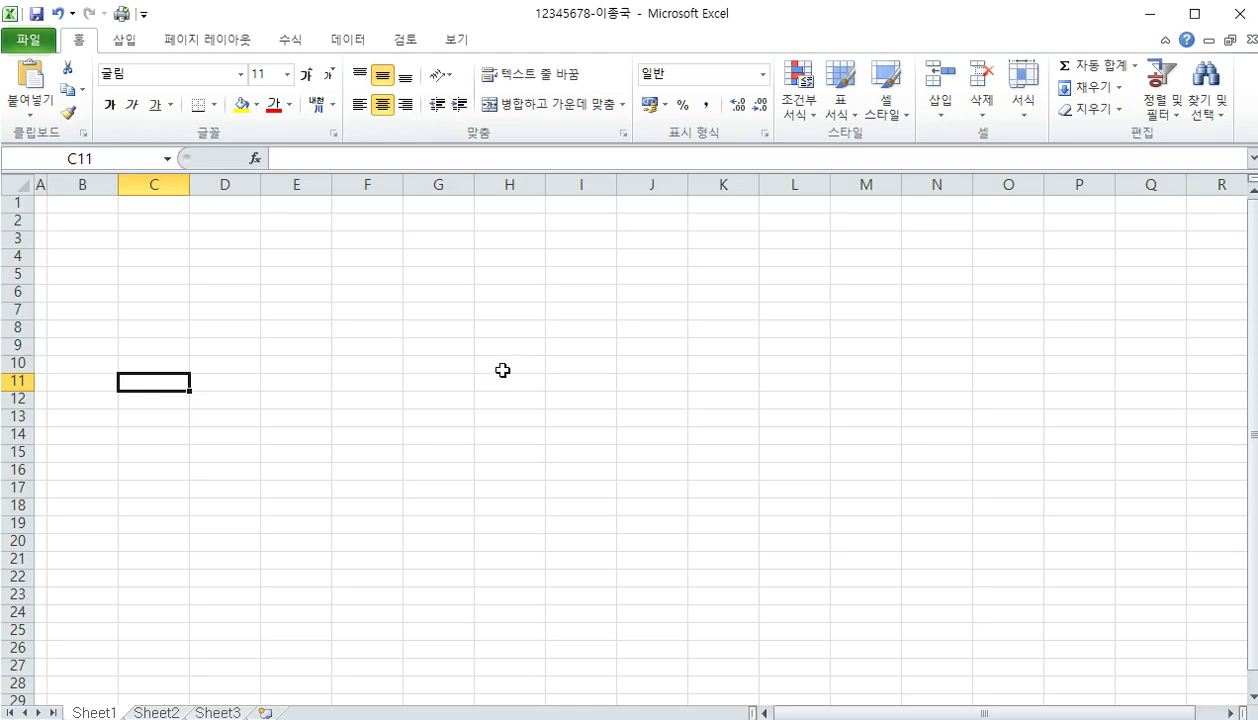
scroll(503, 370, up, 2)
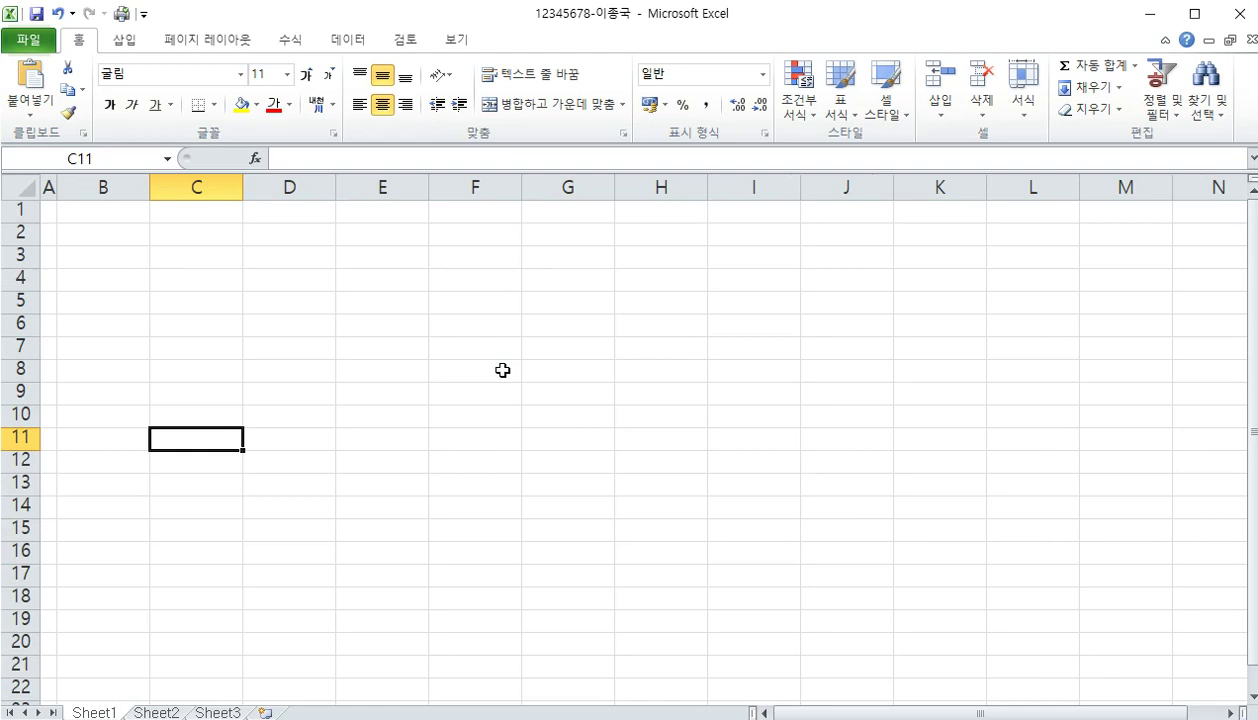
scroll(503, 370, up, 1)
scroll(503, 370, up, 1)
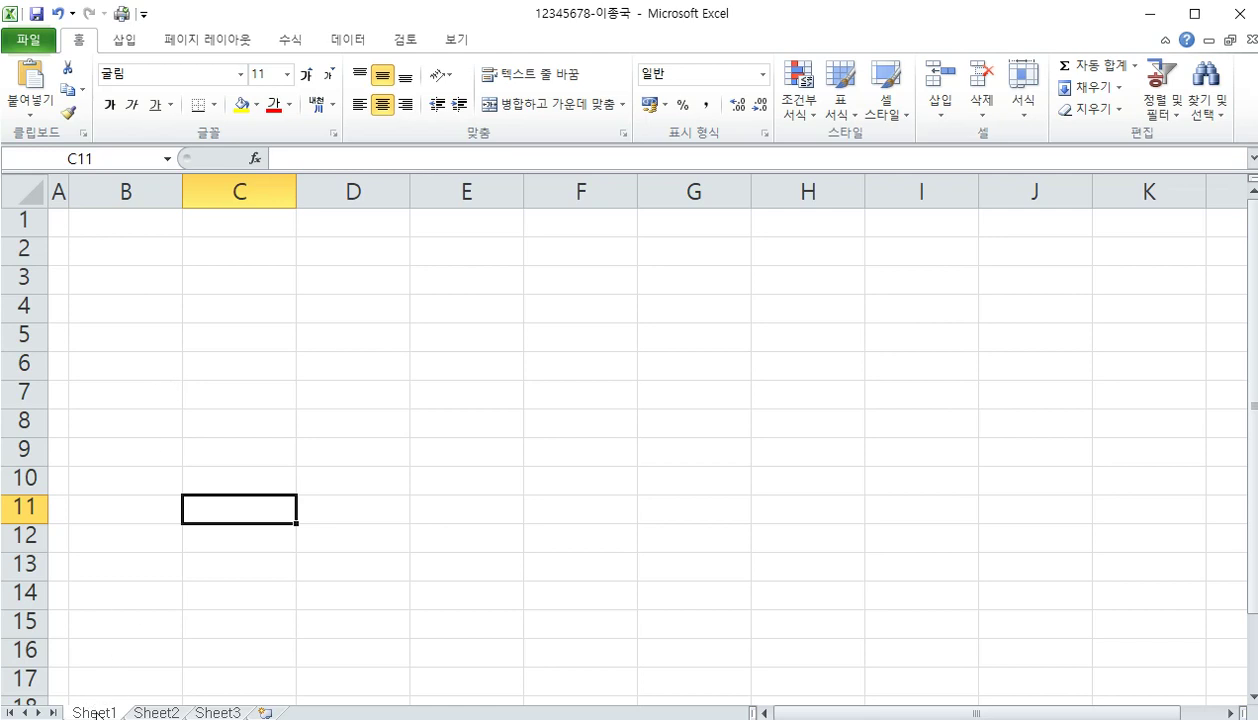
Rename the sheet tabs 제1작업, 제2작업 and 제3작업, then go back to 제1작업
double_click(94, 712)
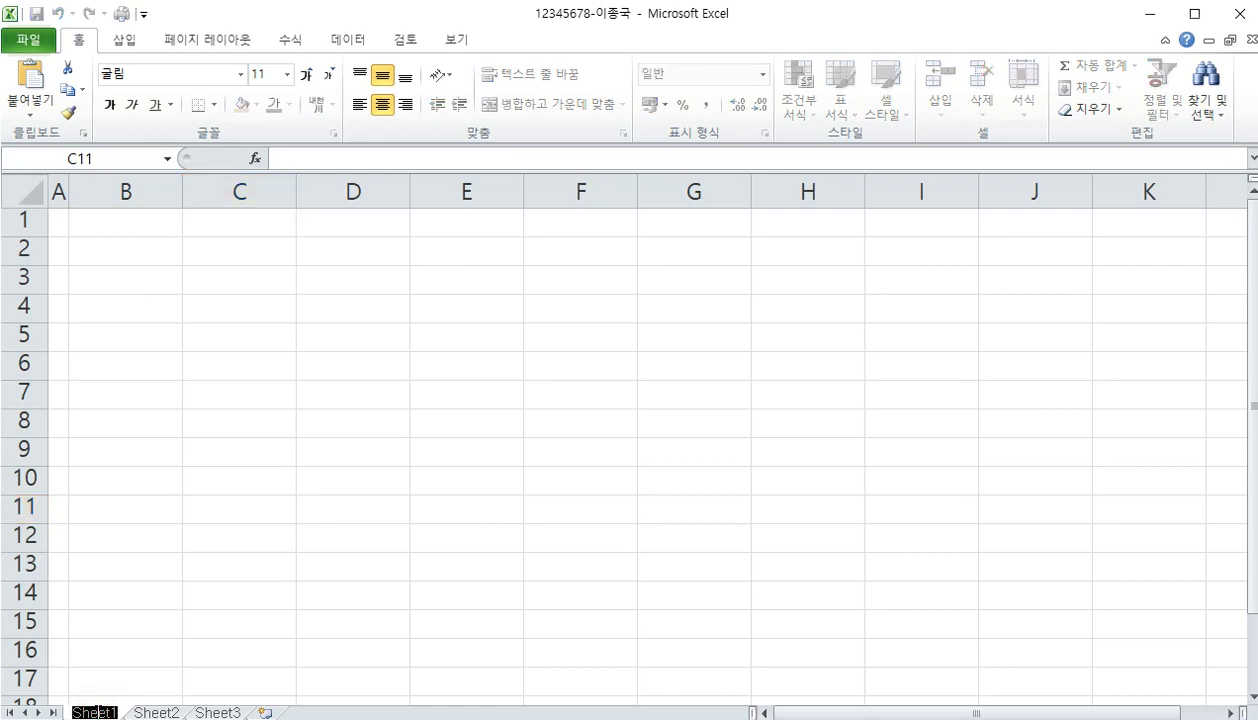
text(제1학년)
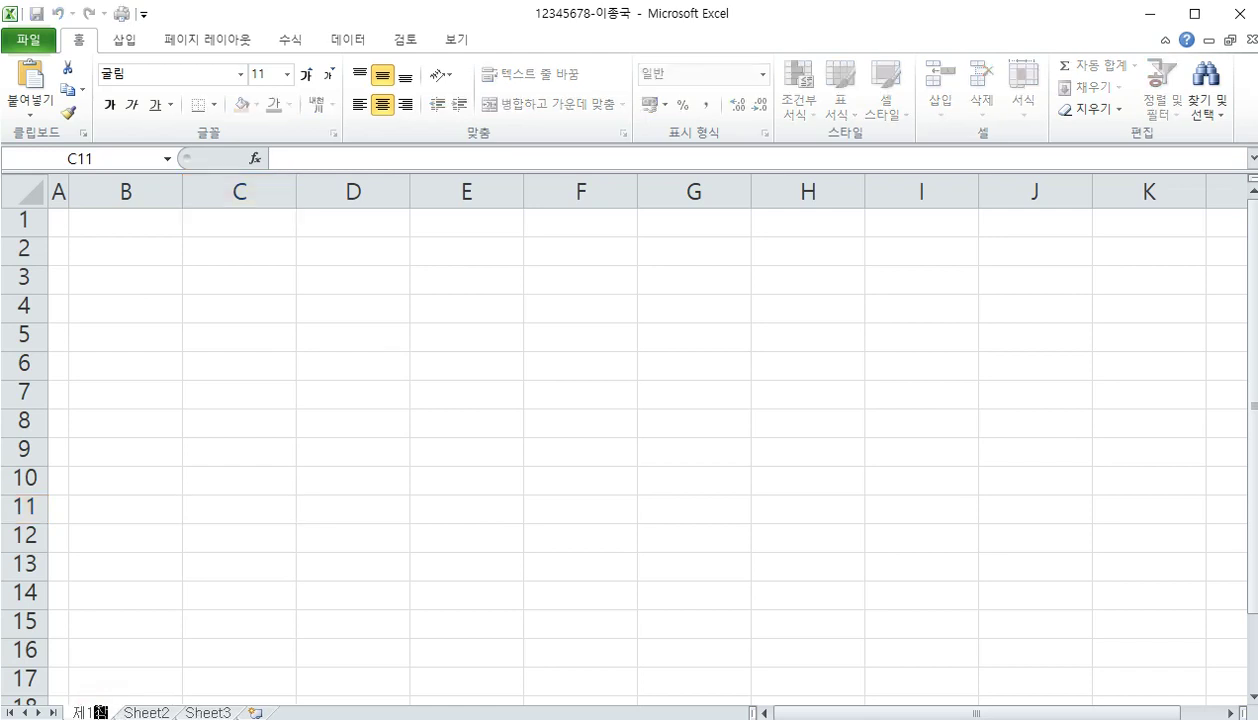
click(152, 710)
text(제2작업)
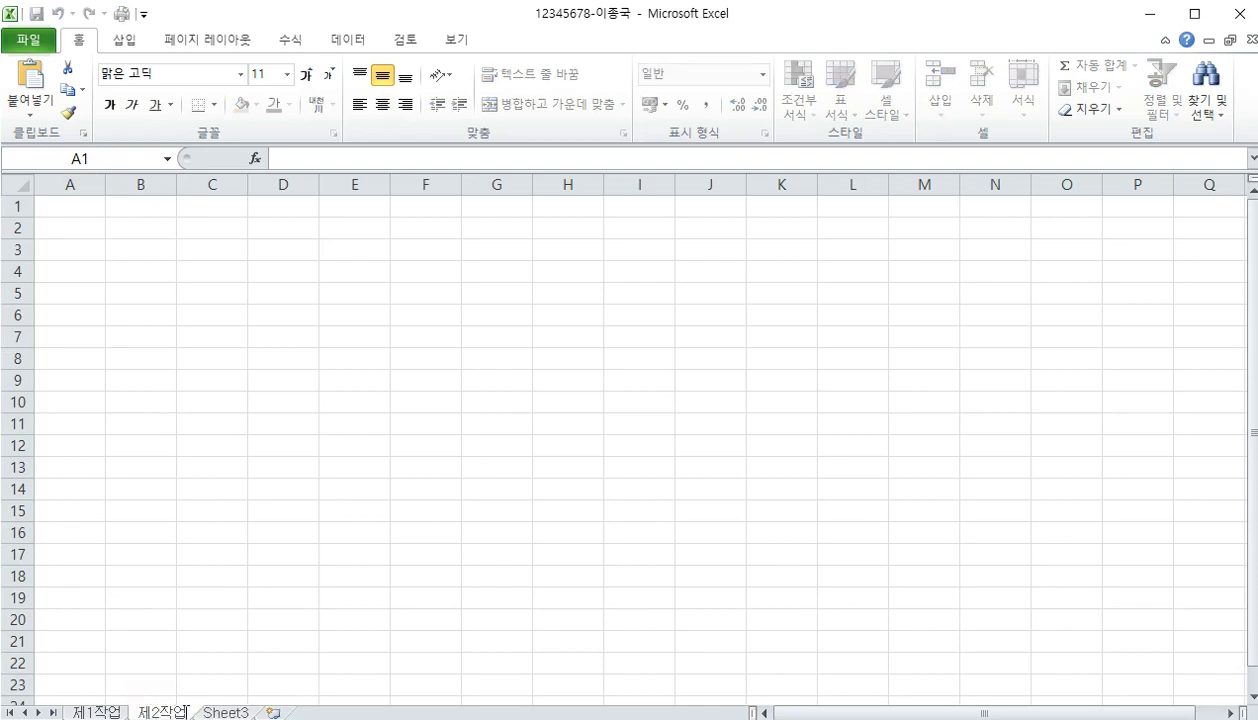
double_click(212, 711)
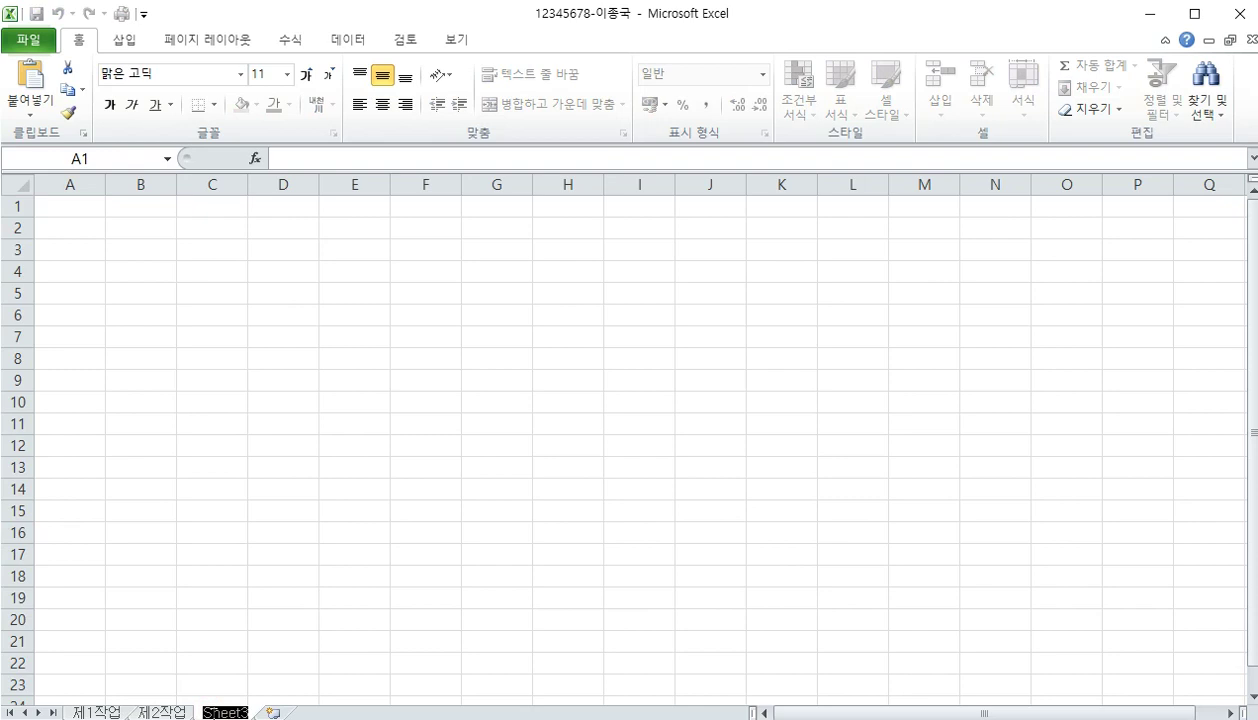
text(제3ㅈ)
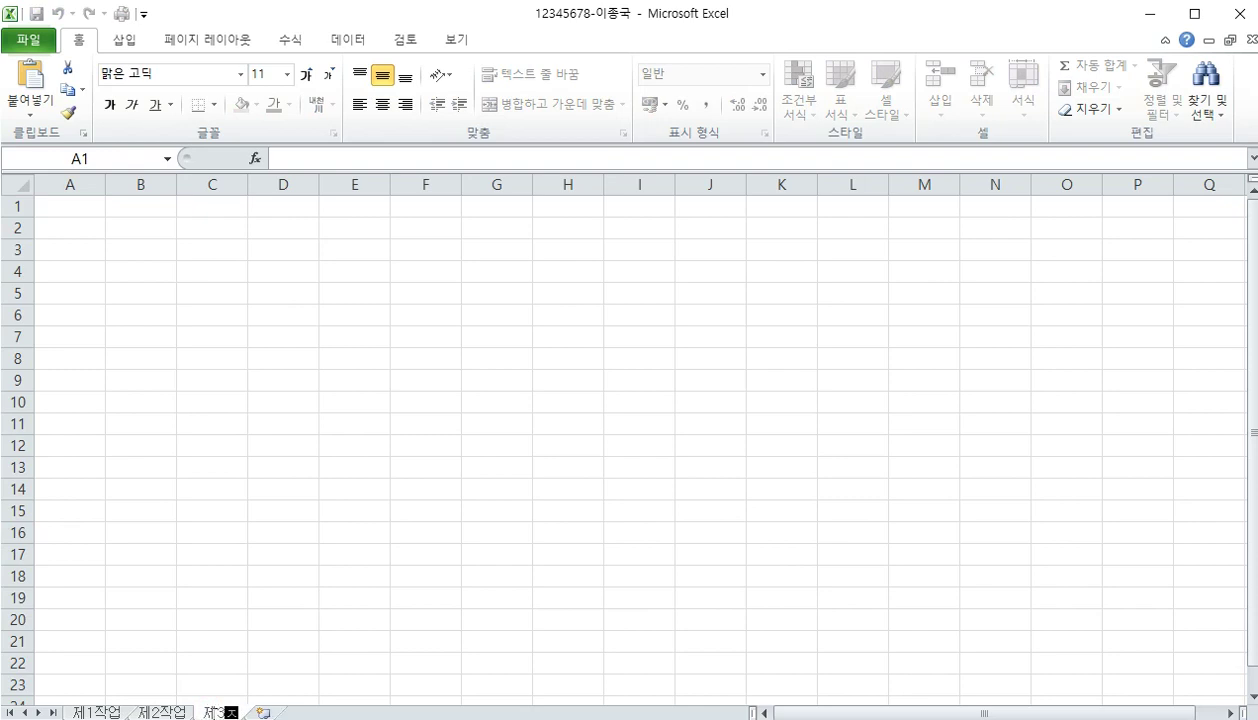
text(작업)
key(Return)
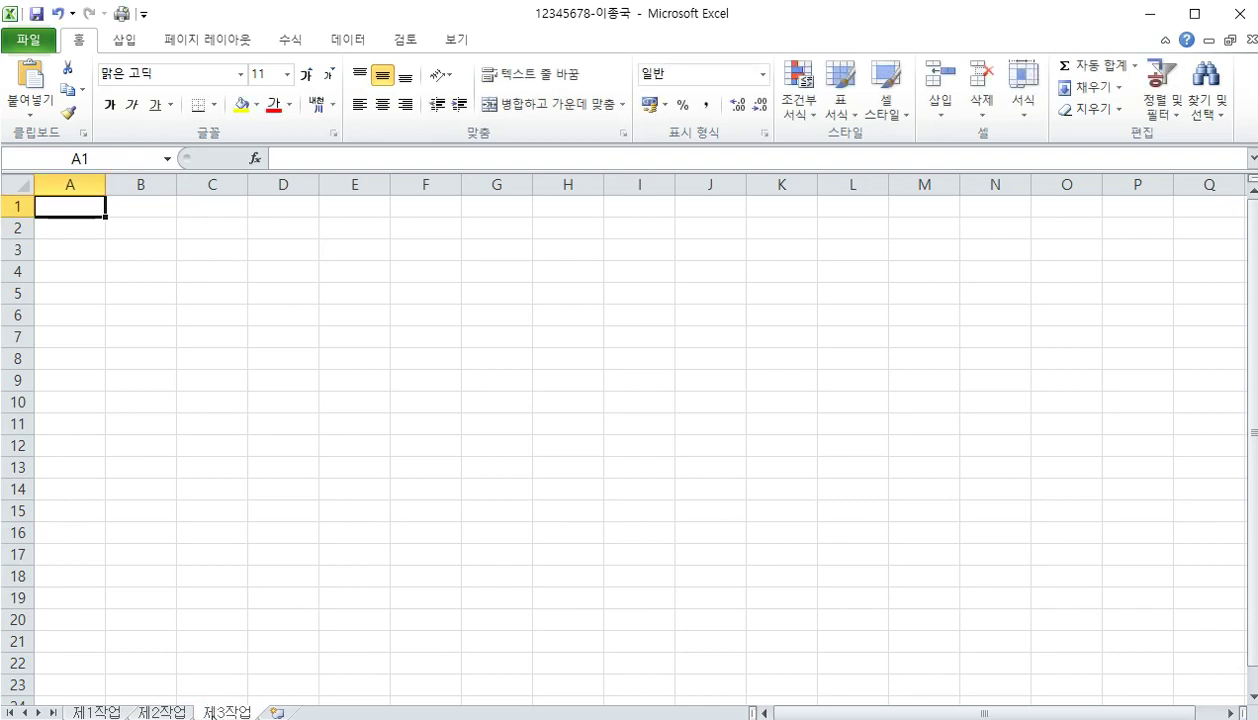
click(96, 711)
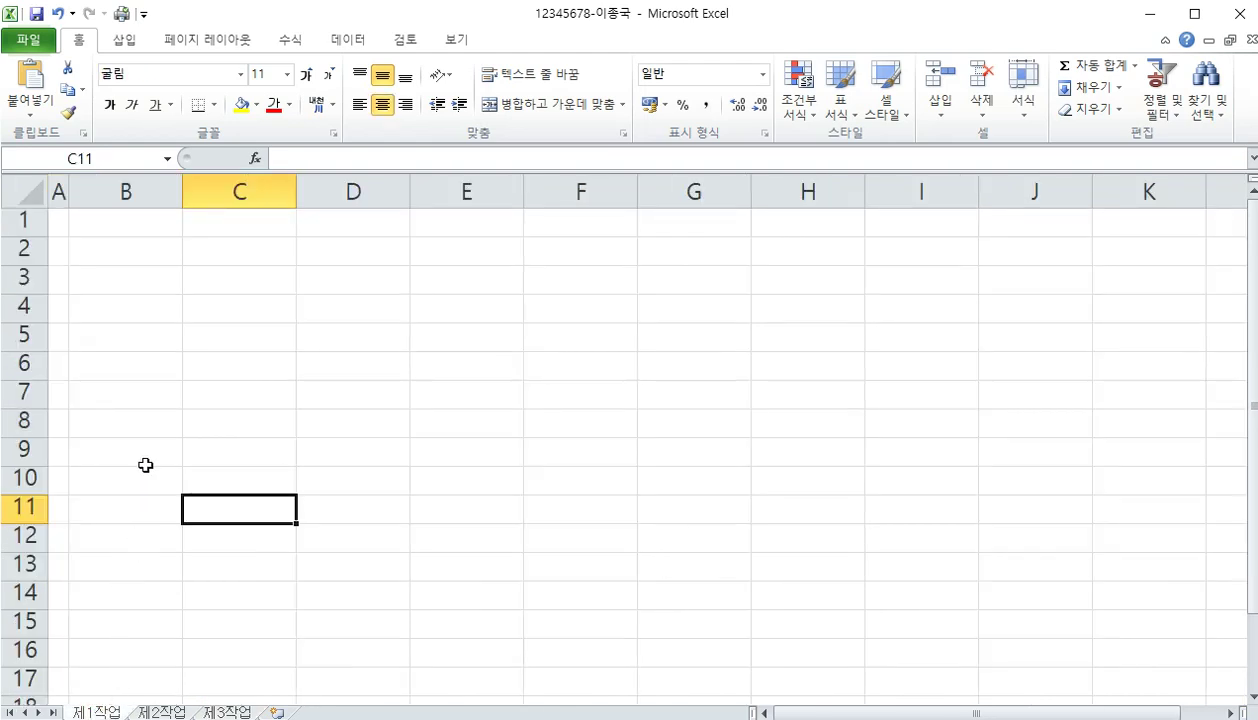
Enter the headings 관리코드, 카드명, 프로모션 and 카드사 in B4:E4
click(126, 306)
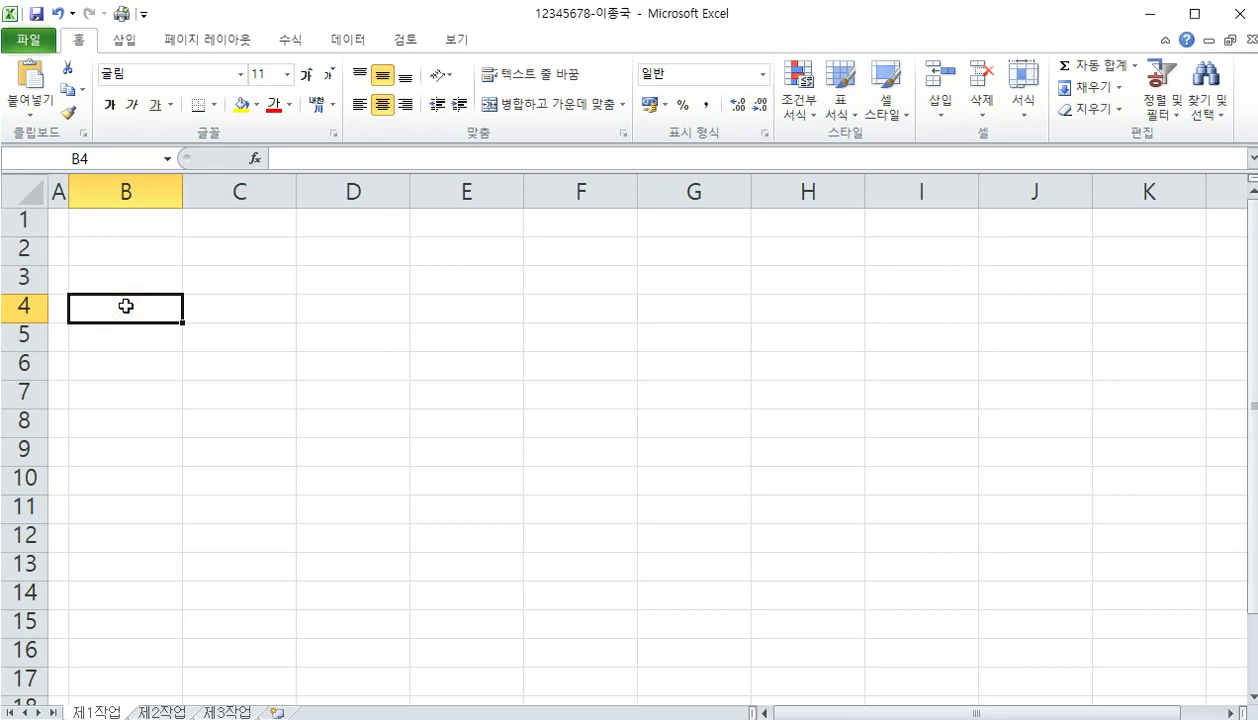
text(관릭)
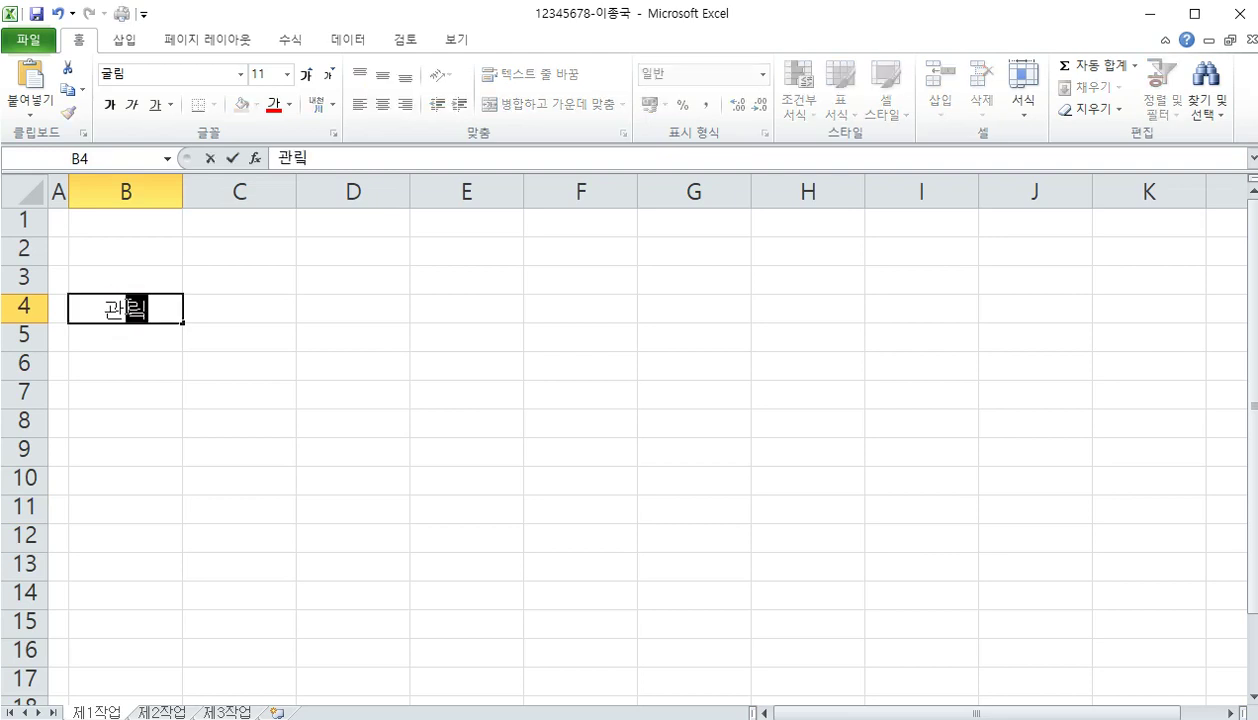
text(코드)
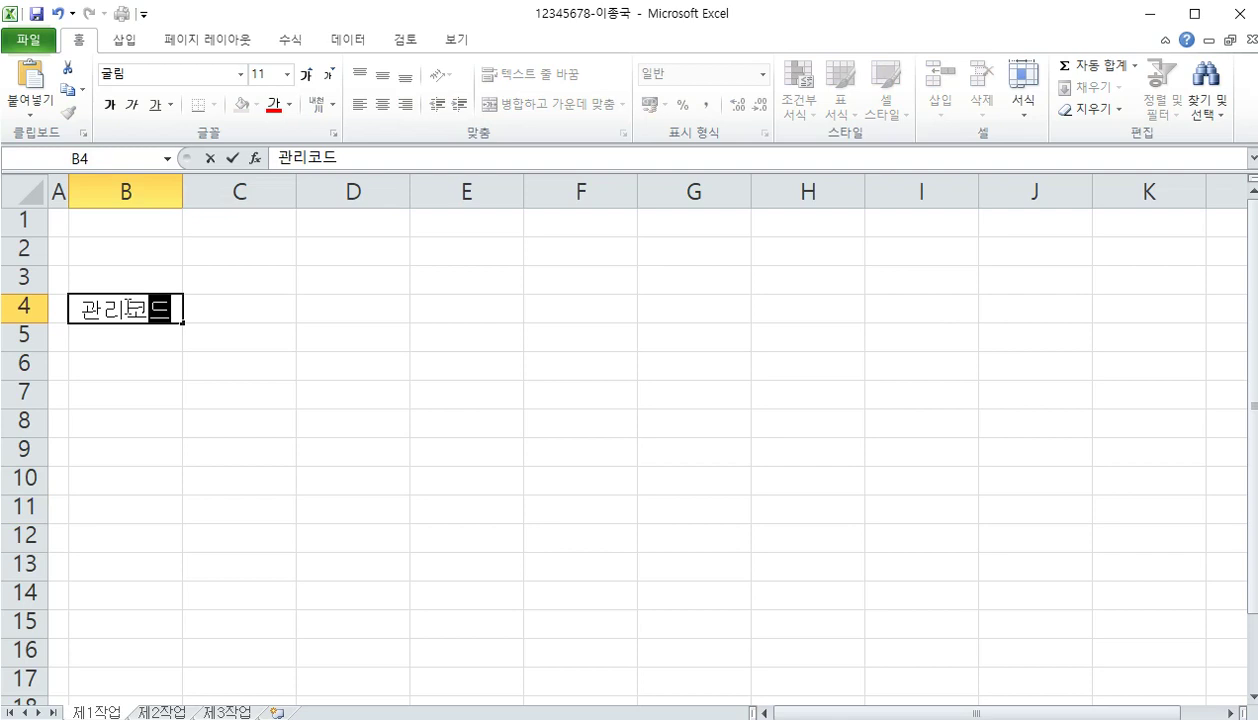
key(Tab)
text(카드명)
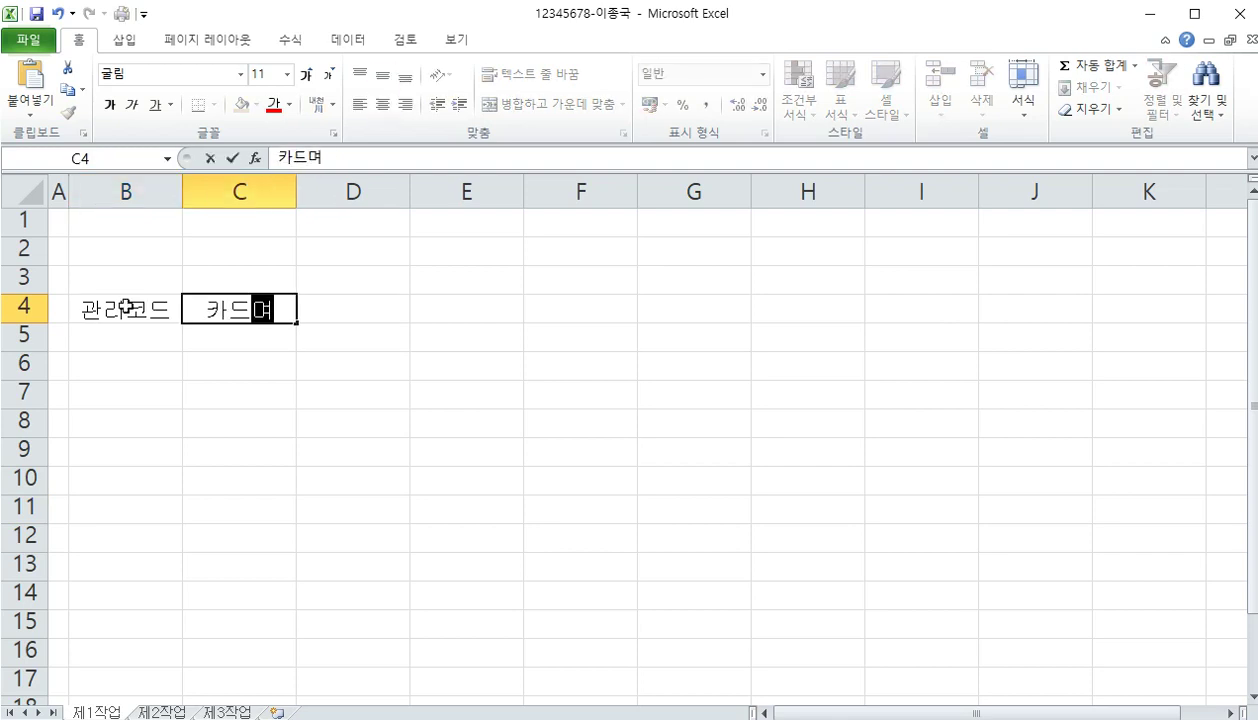
key(Tab)
text(프로모션)
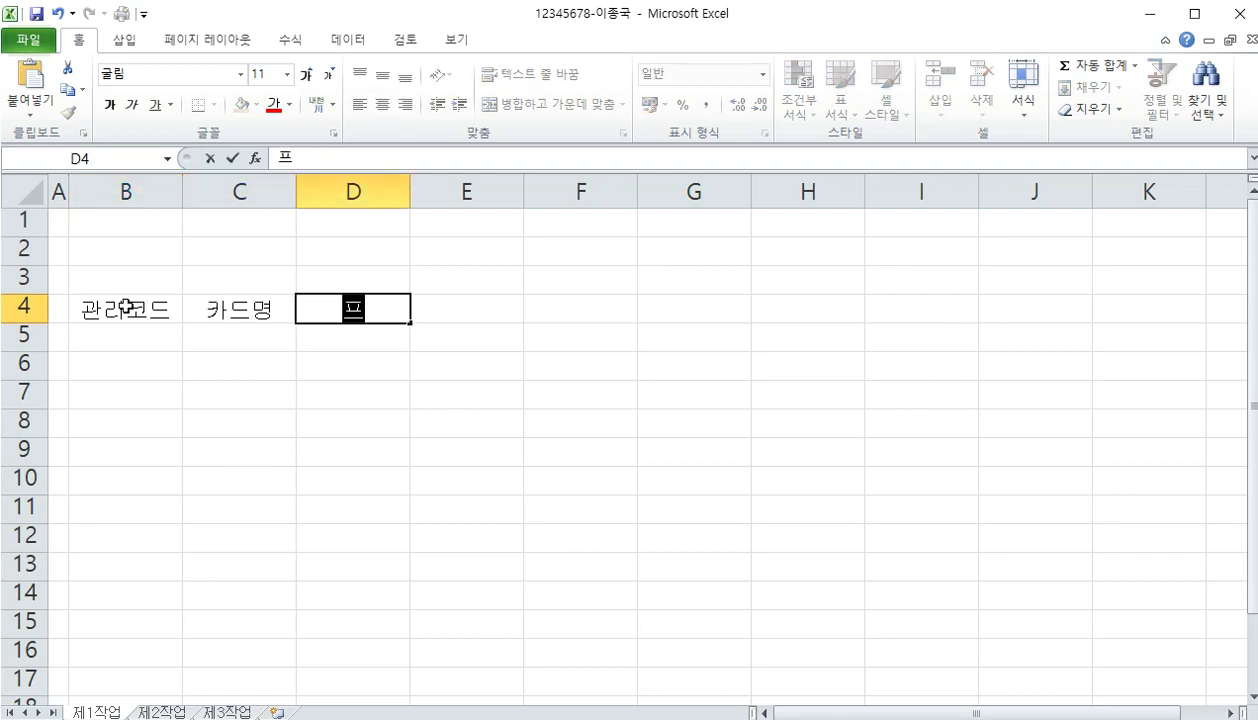
key(Tab)
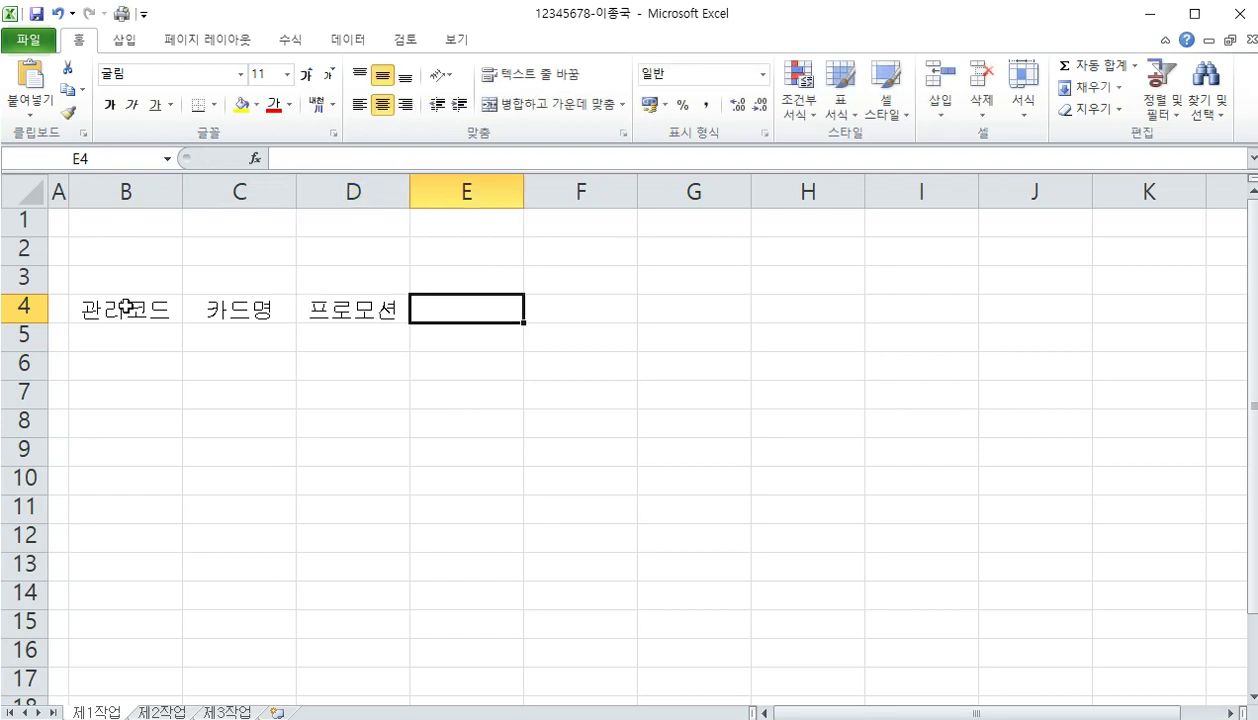
text(카드사)
key(Tab)
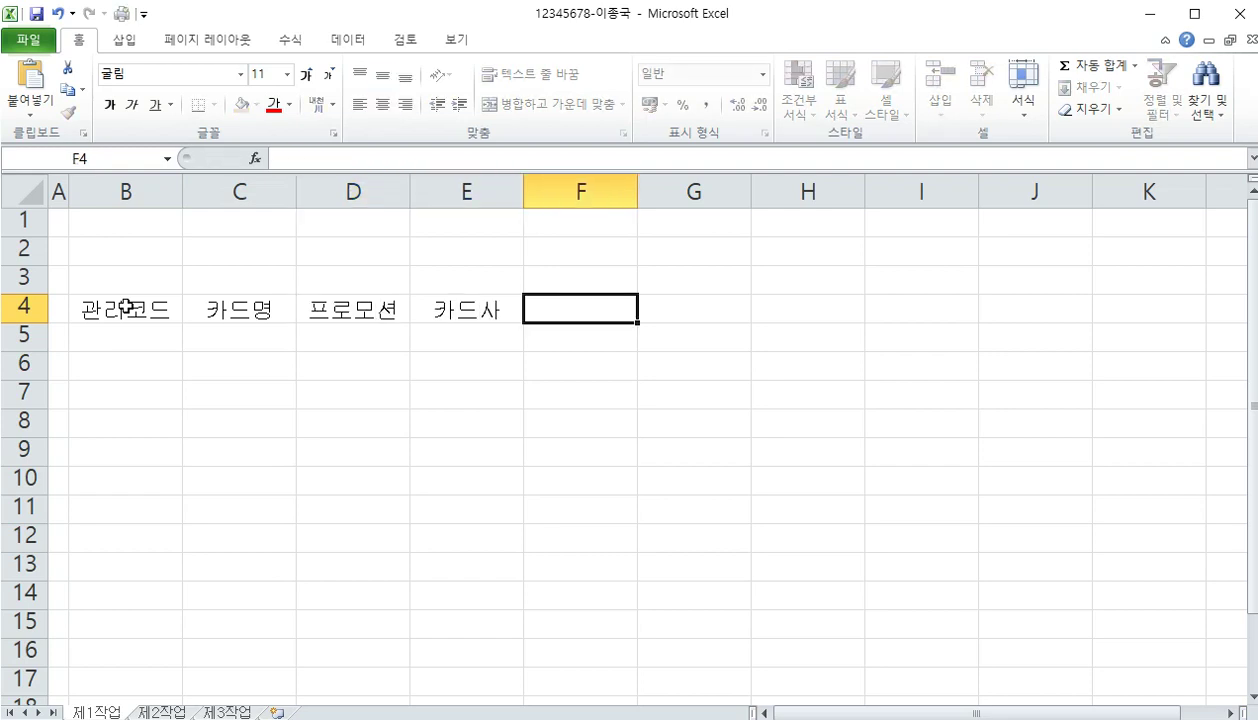
Enter the two-line heading 연회비 / (국내전용) in F4
text(연호)
text(회비)
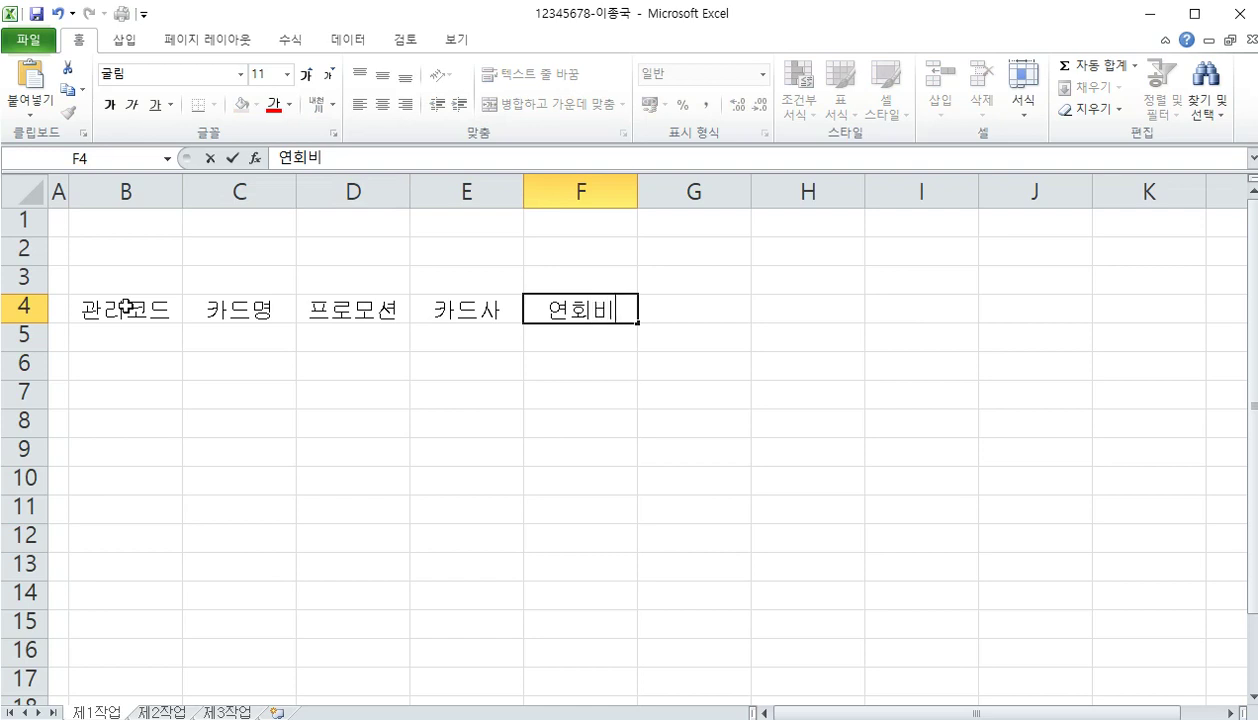
key(alt+Return)
text(()
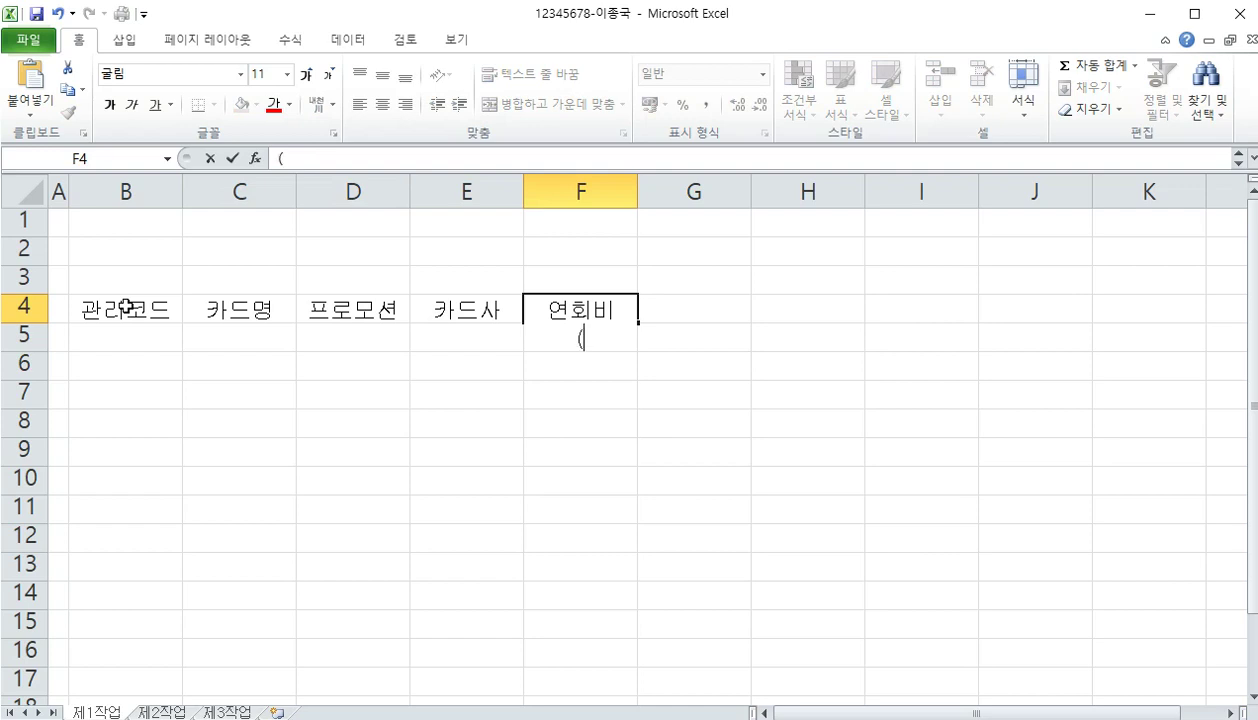
text(국내)
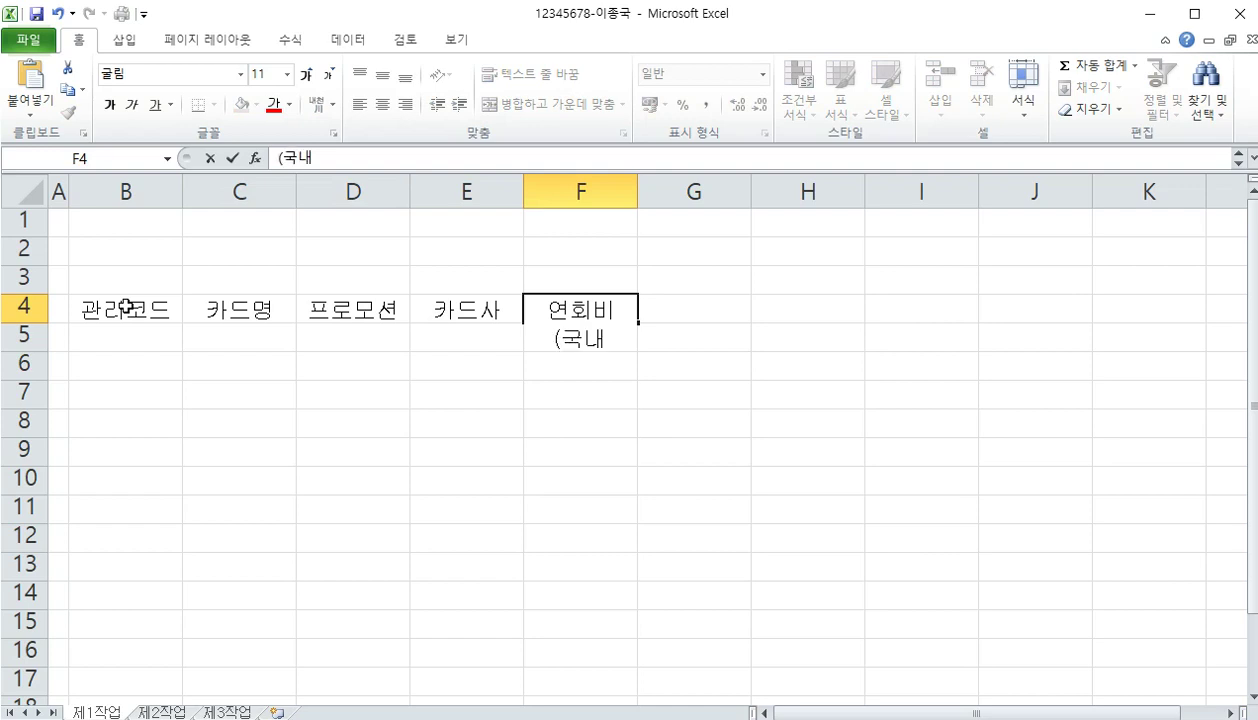
text(전용))
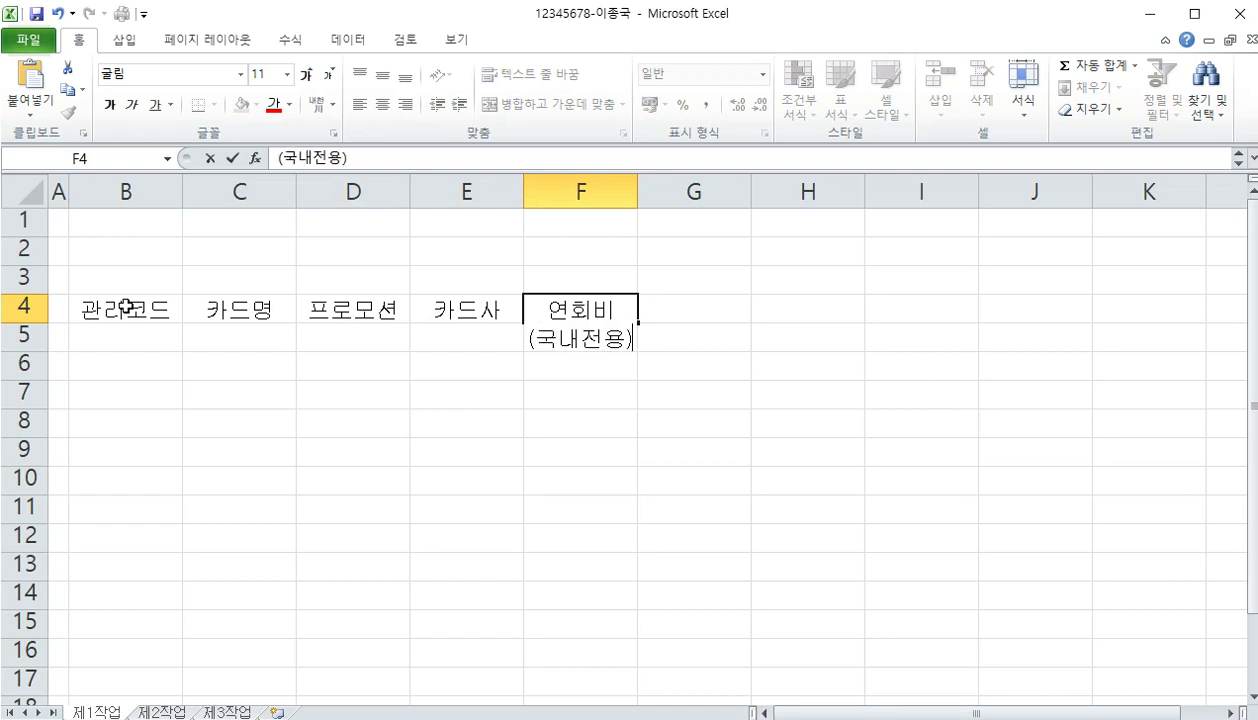
key(ctrl+Return)
key(Return)
key(Up)
key(Right)
key(Right)
key(Right)
key(Right)
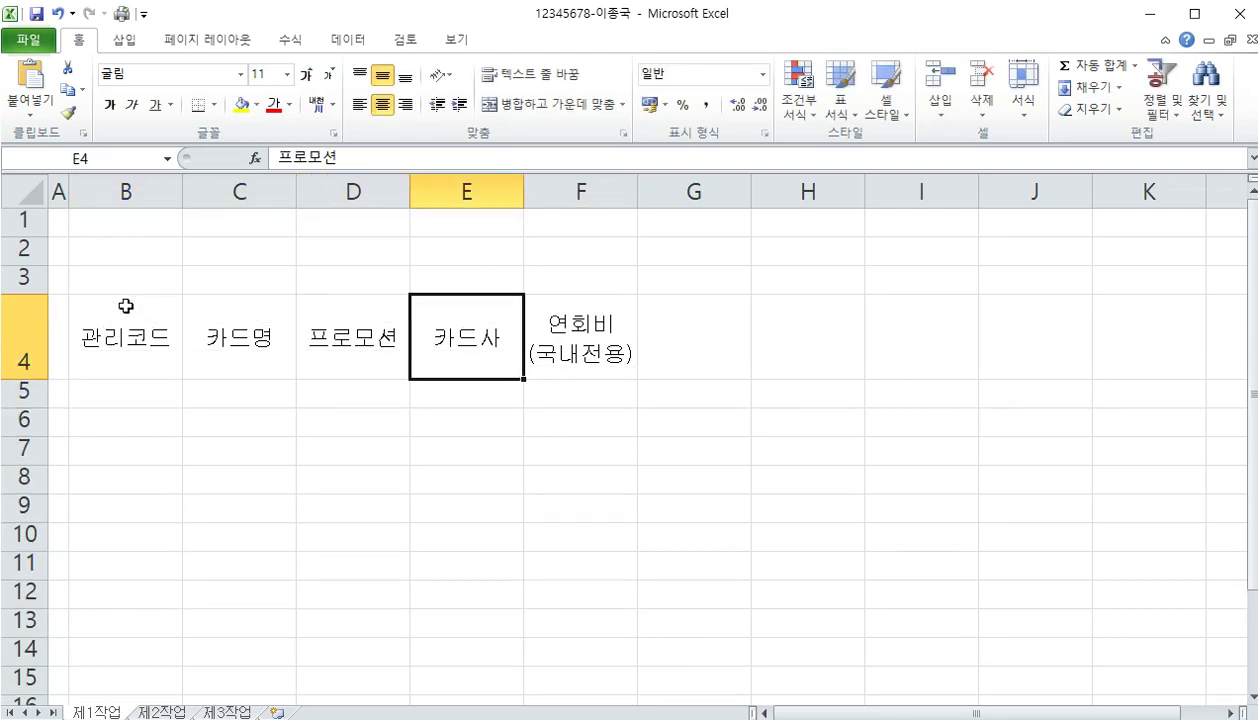
key(Right)
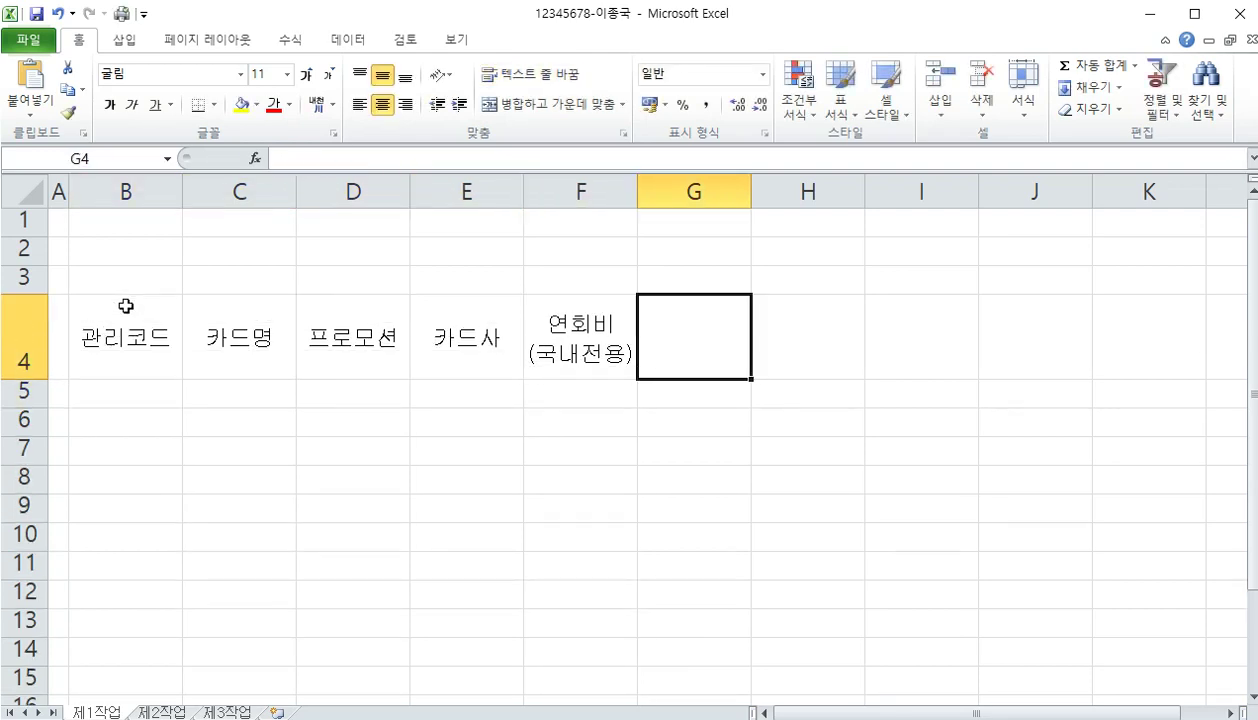
Enter two-line 포인트 / 적립률 in G4, then 가입자수, 순위 and 관리점 in H4:J4
text(포인트)
key(alt+Return)
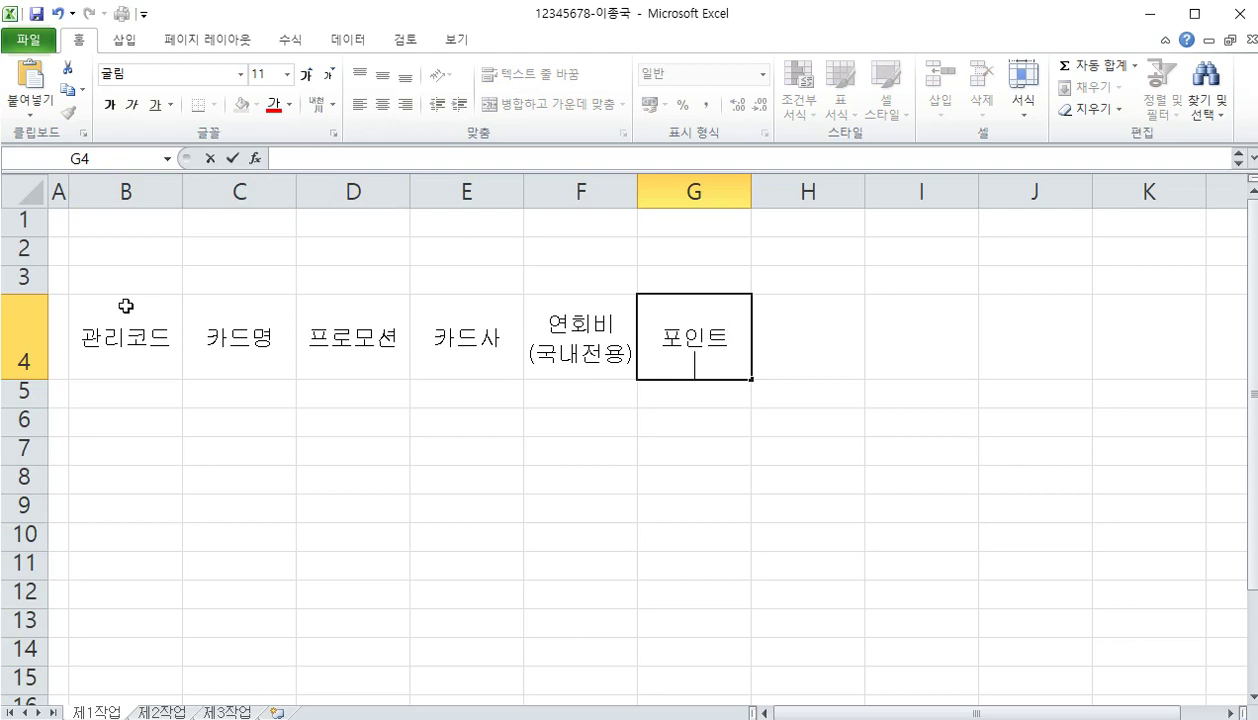
text(적립)
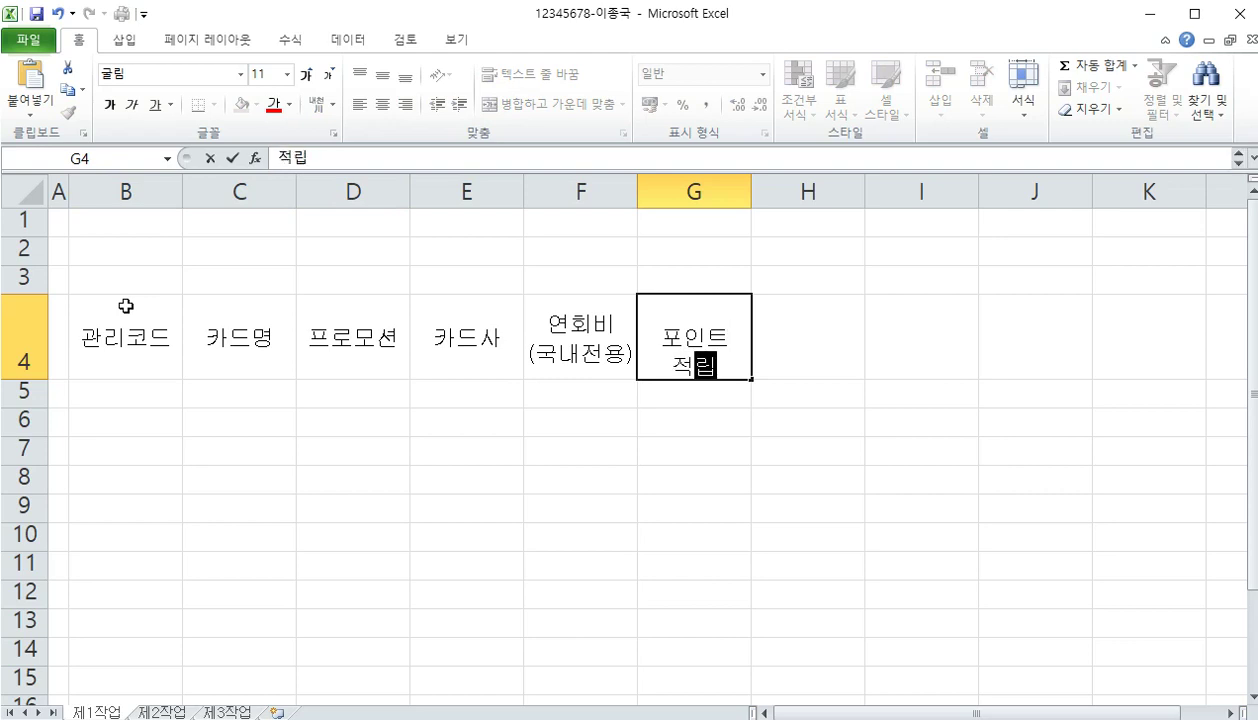
text(률)
key(Right)
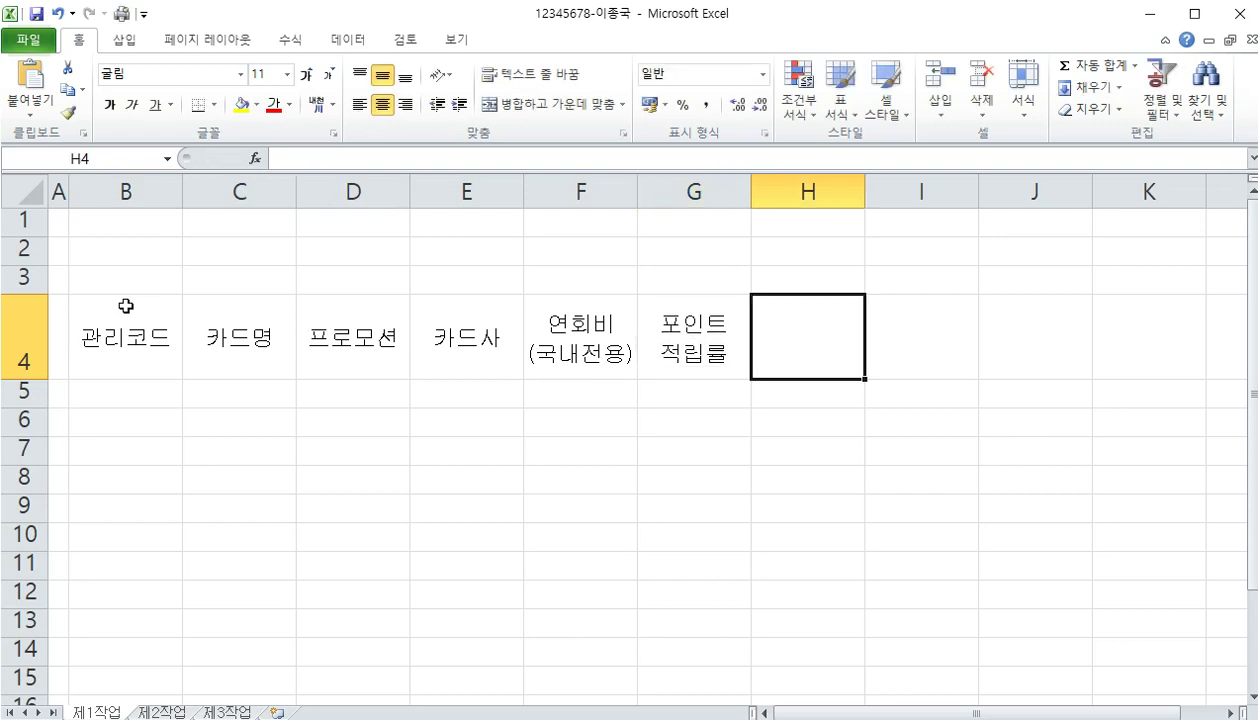
text(가입자수)
key(Right)
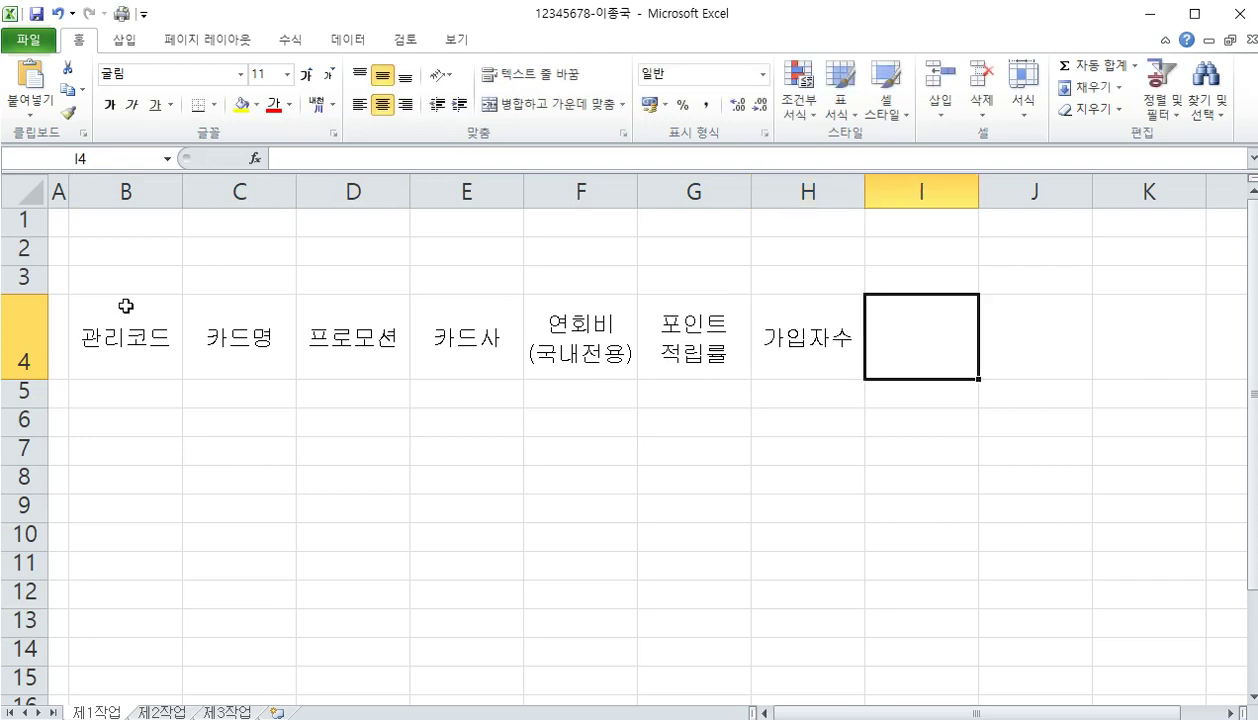
text(순위)
key(Right)
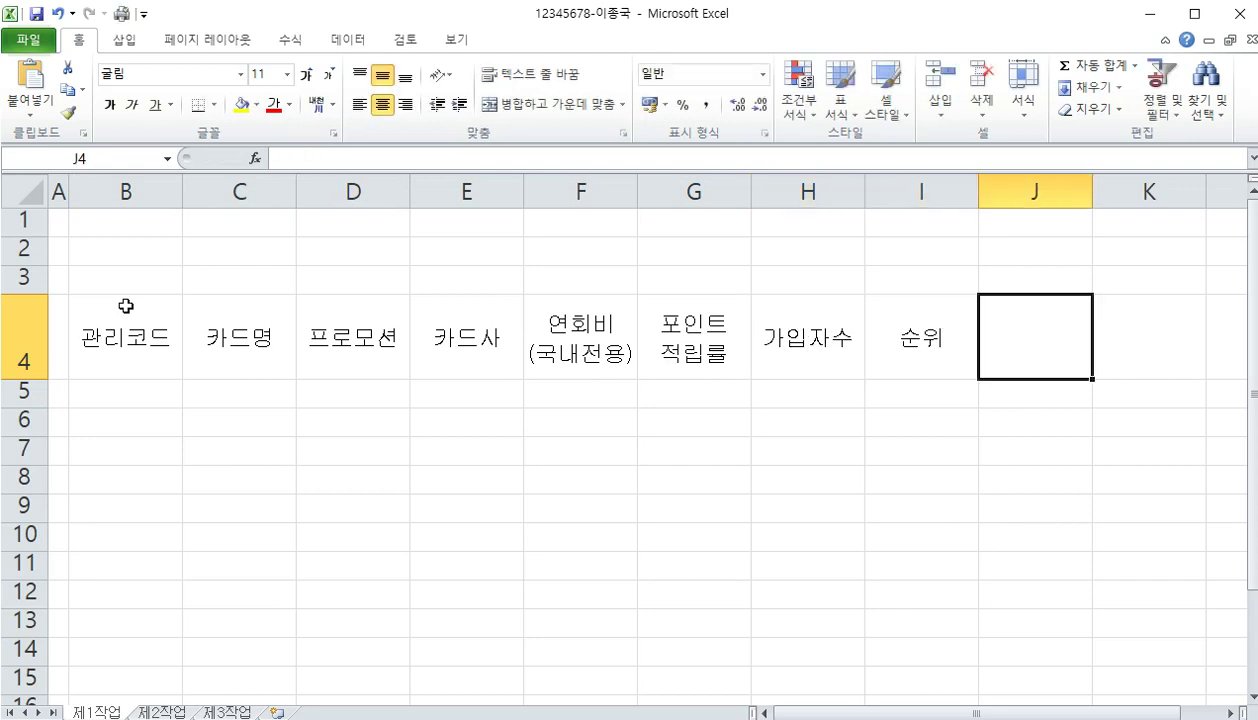
text(ㄱ관리점)
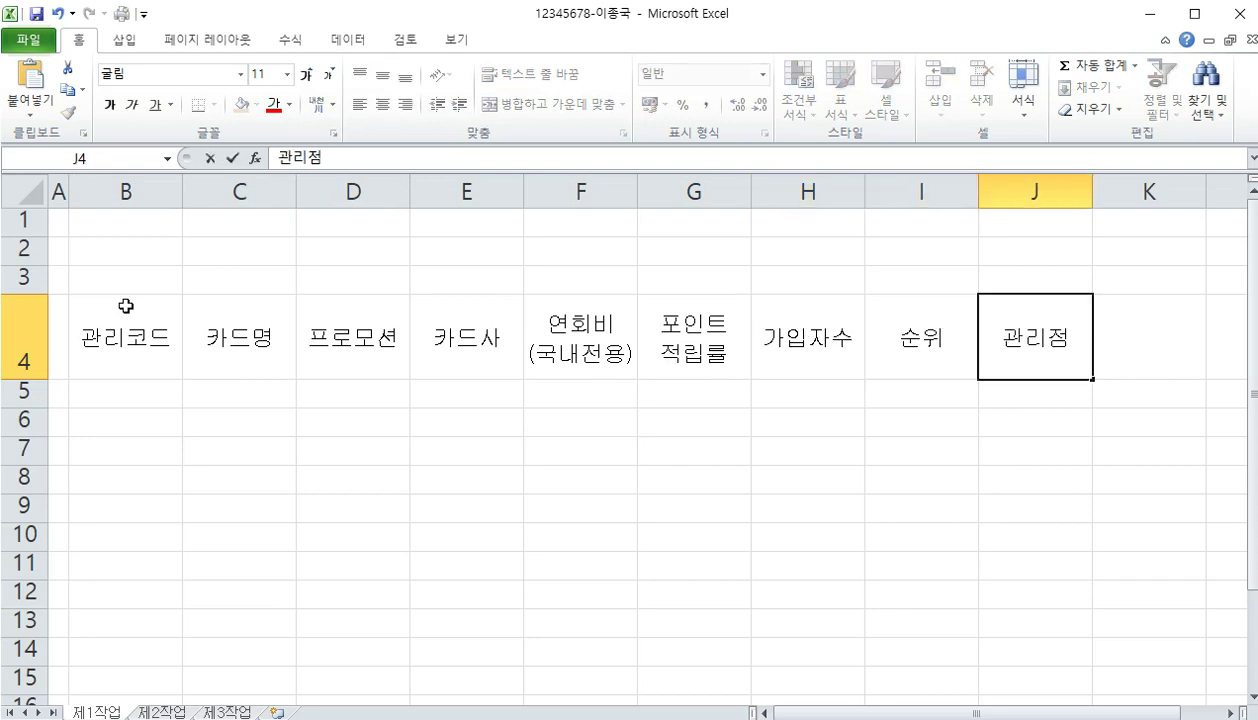
key(Return)
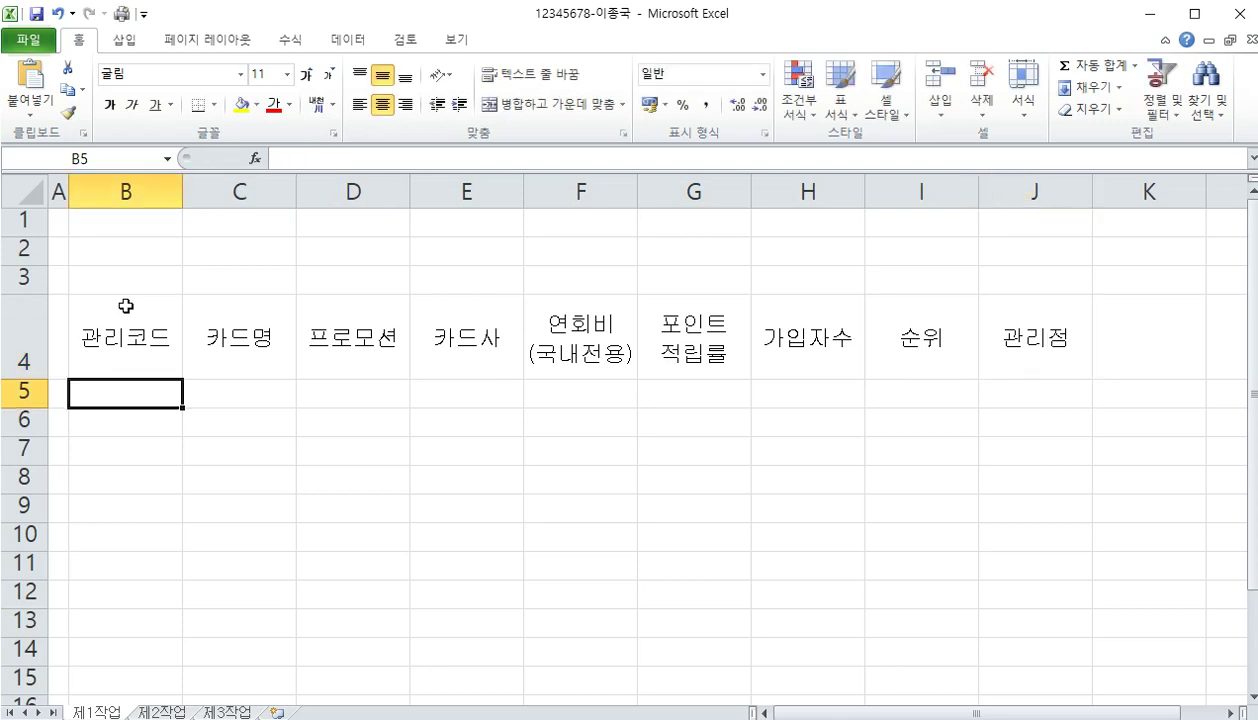
Enter codes DJ2-312, VX7-902, EG4-071 and GN1-907 in B5:B8
text(ㅇ)
key(BackSpace)
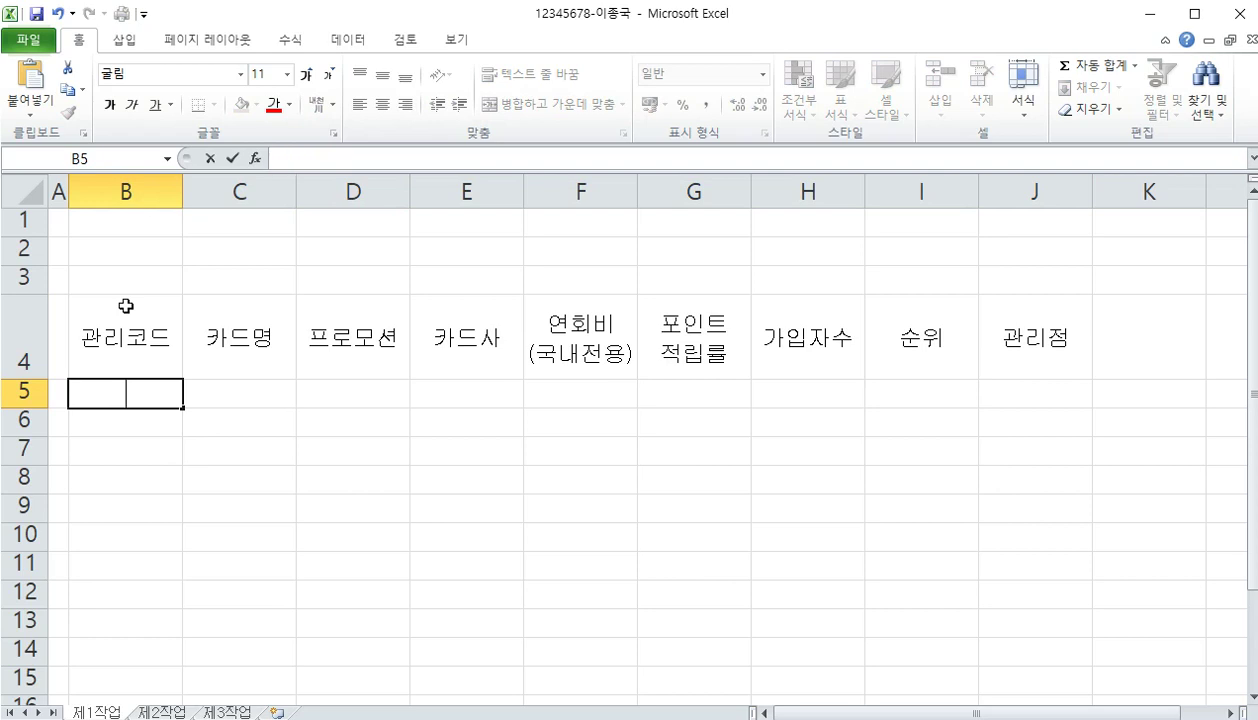
text(DJ2-312)
key(Return)
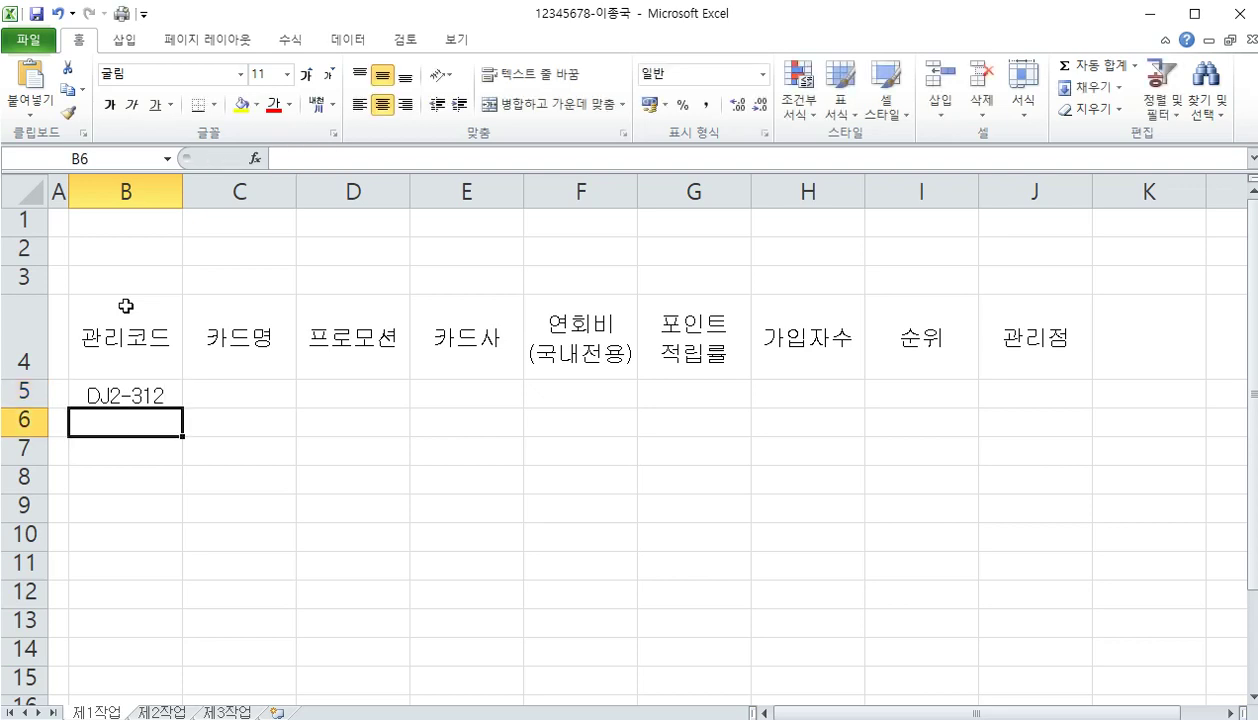
text(X)
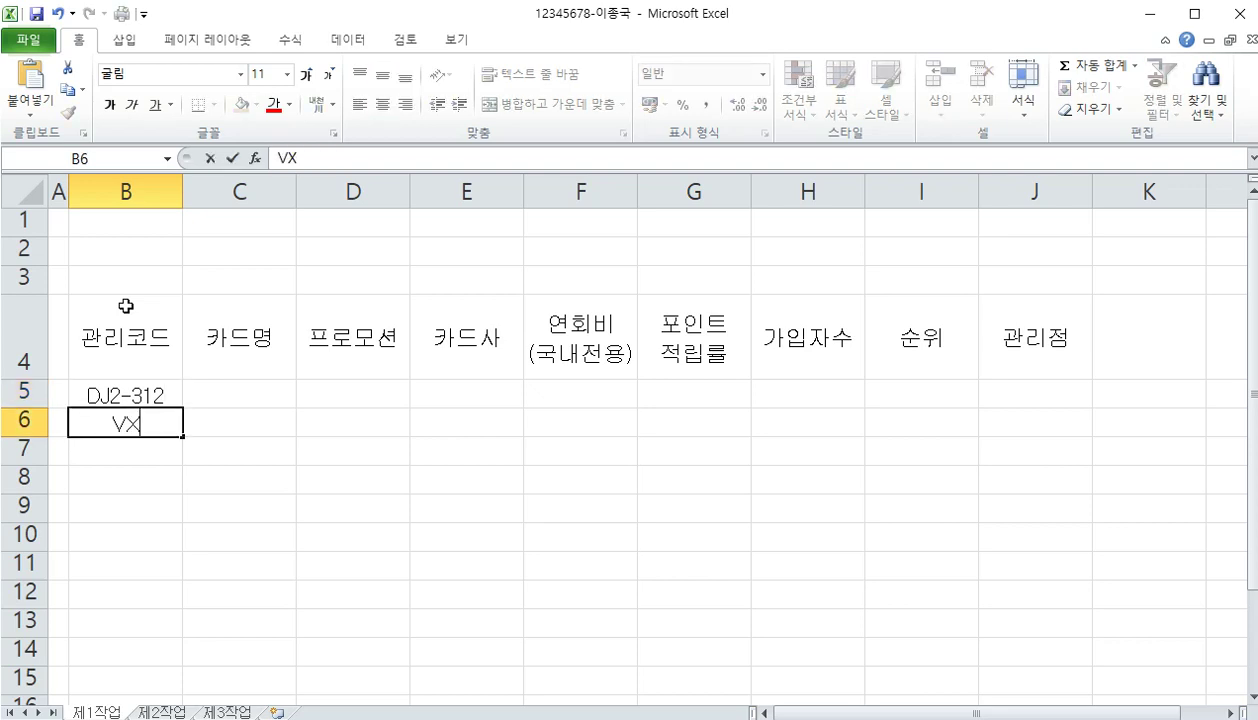
text(7-902)
key(Return)
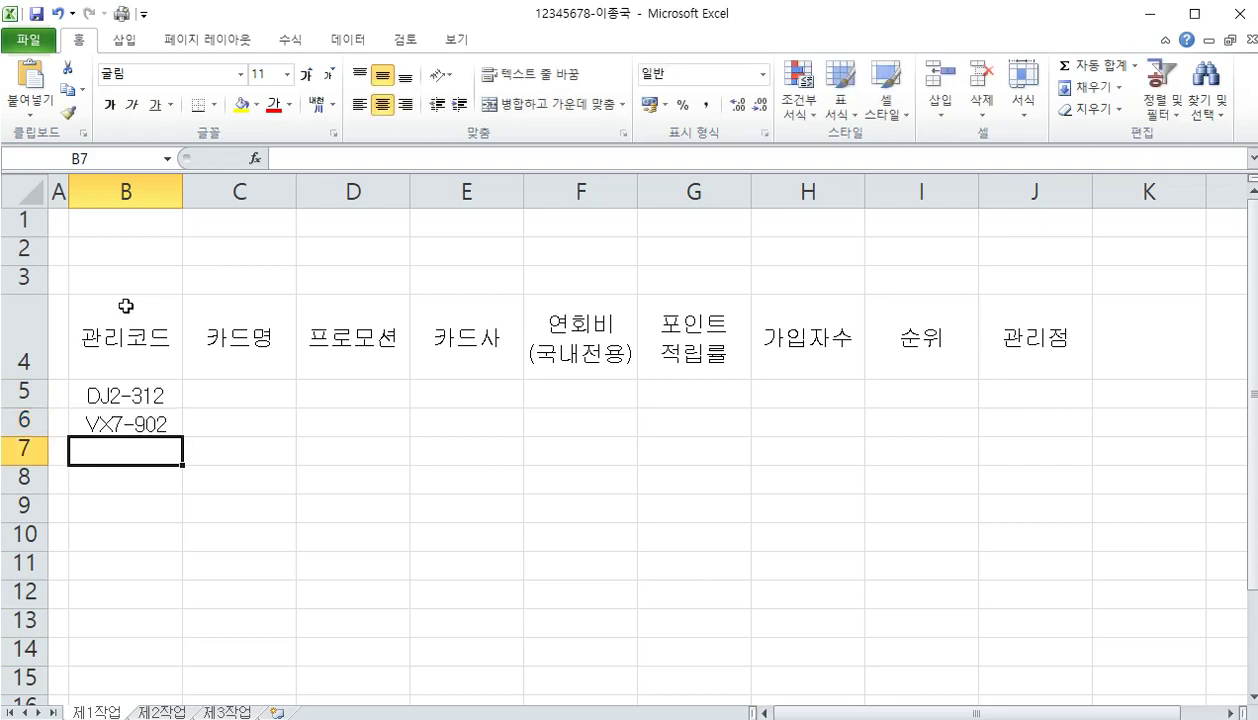
text(EG-)
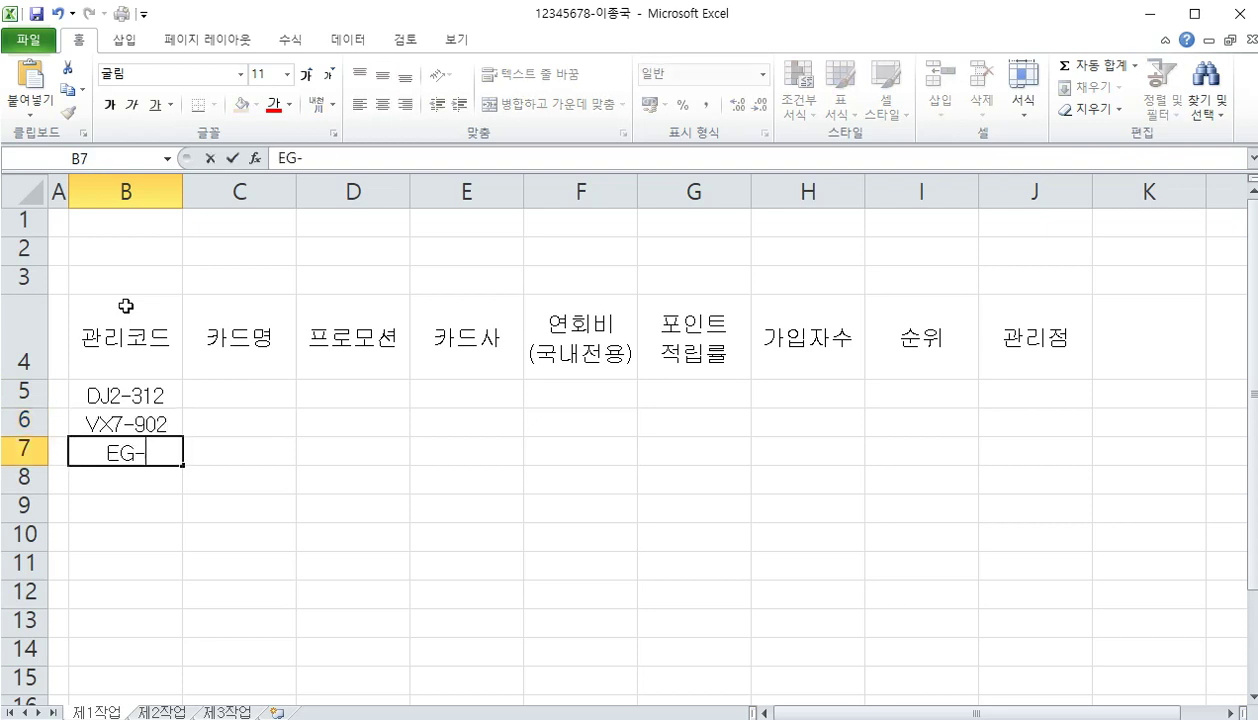
key(BackSpace)
text(4-071)
key(Return)
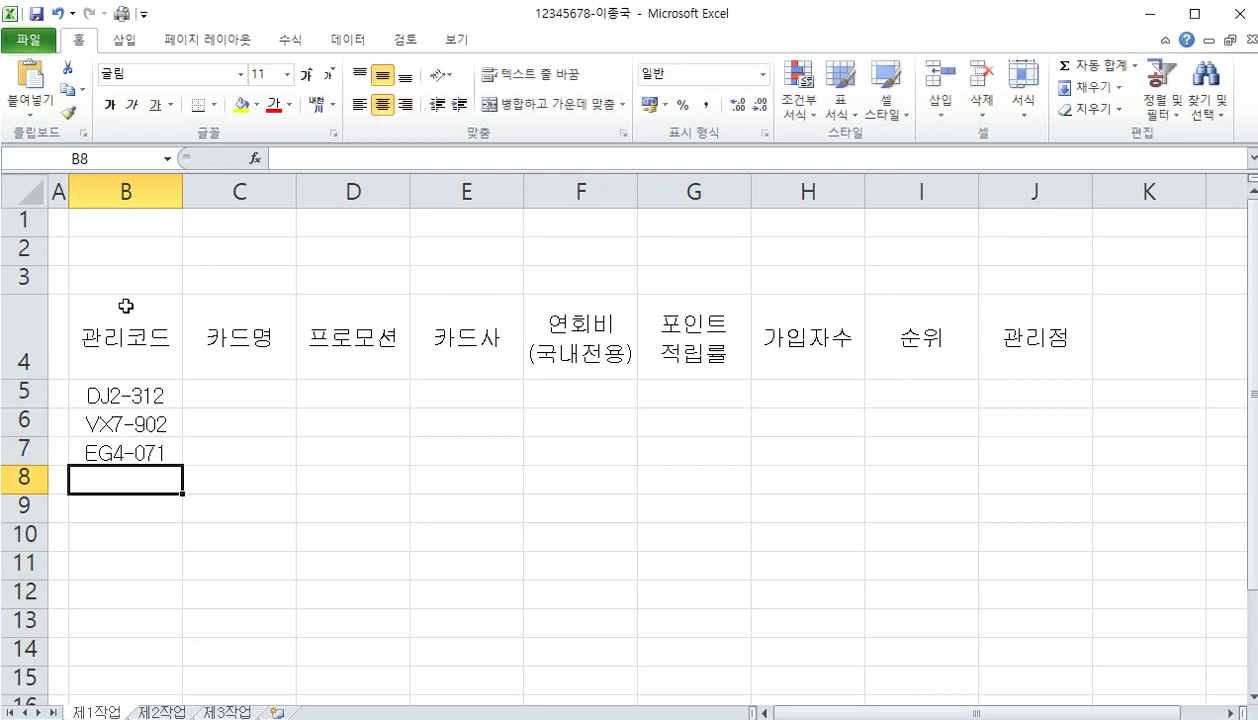
text(G)
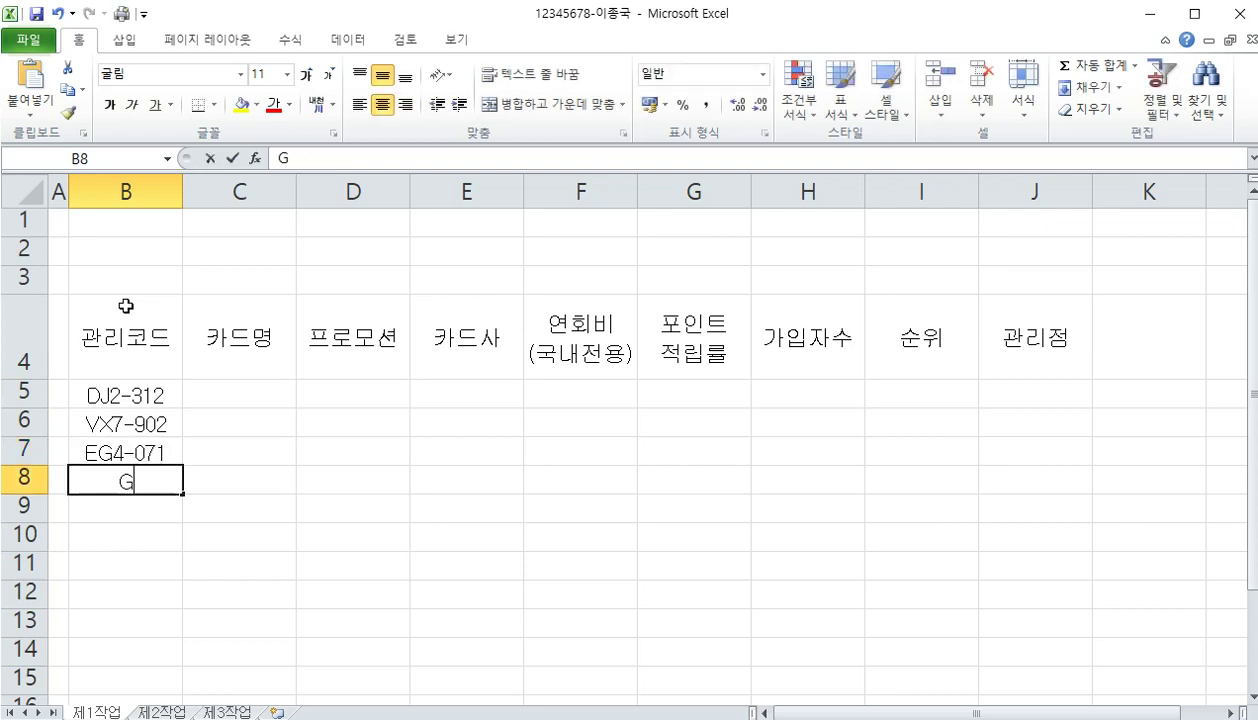
text(N1)
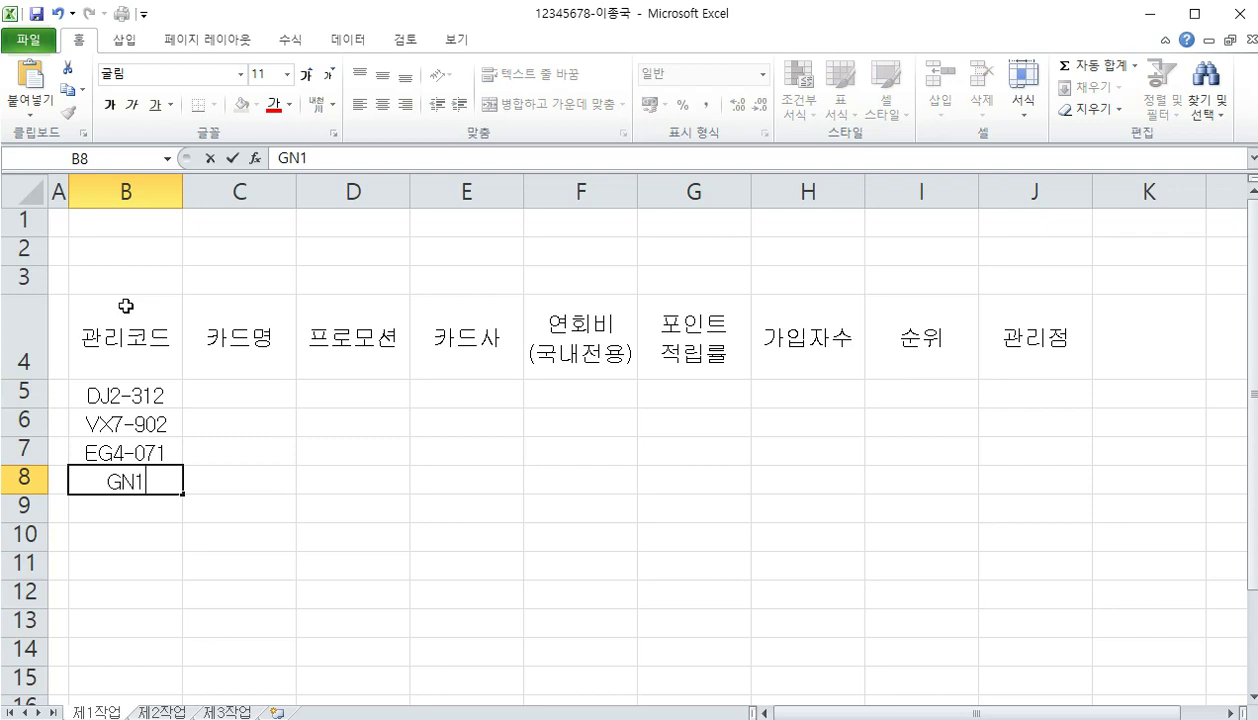
text(-907)
key(Return)
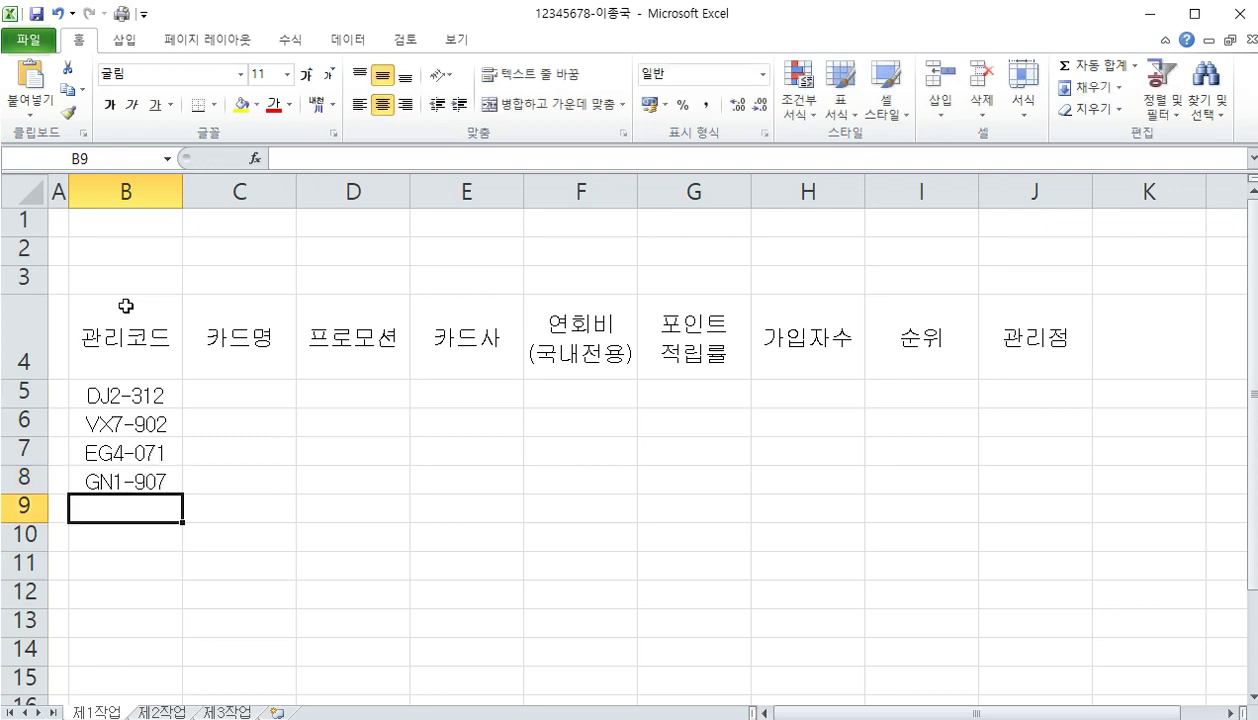
Enter codes BJ3-762, VR1-619, QH7-578 and DH2-612 in B9:B12
text(V)
key(BackSpace)
text(BJ)
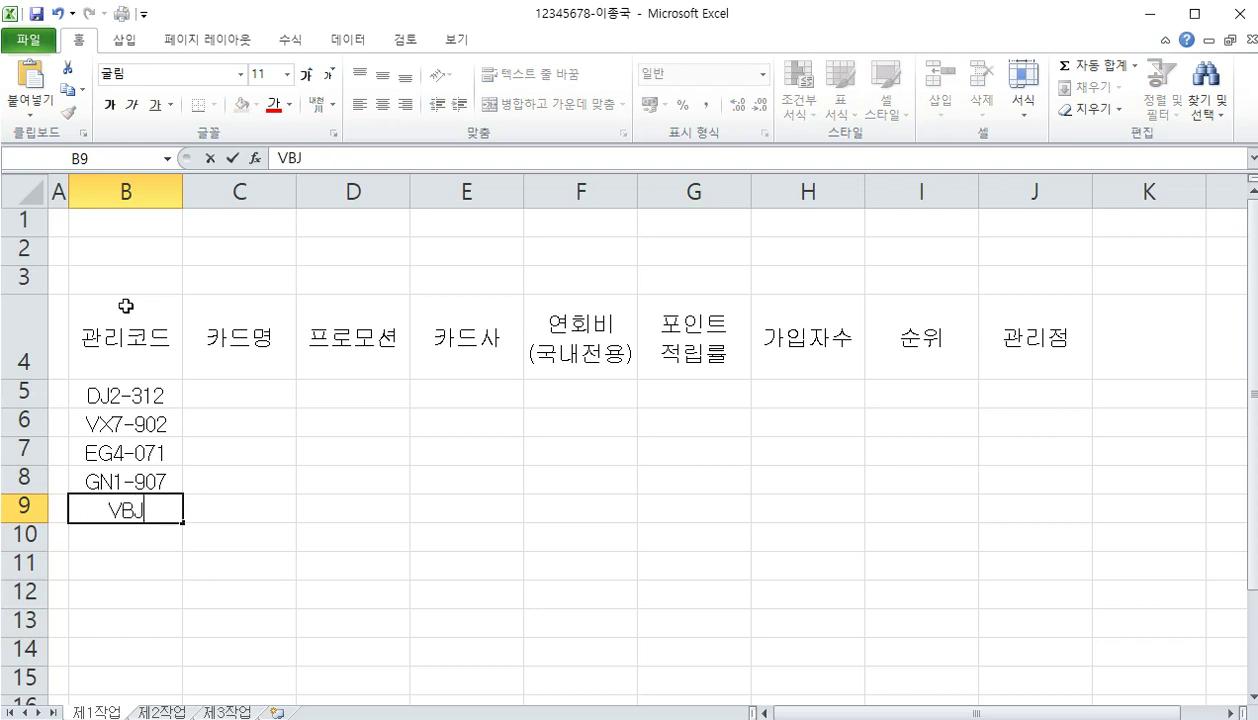
text(3-)
key(BackSpace)
key(BackSpace)
key(BackSpace)
key(BackSpace)
key(BackSpace)
text(BJ)
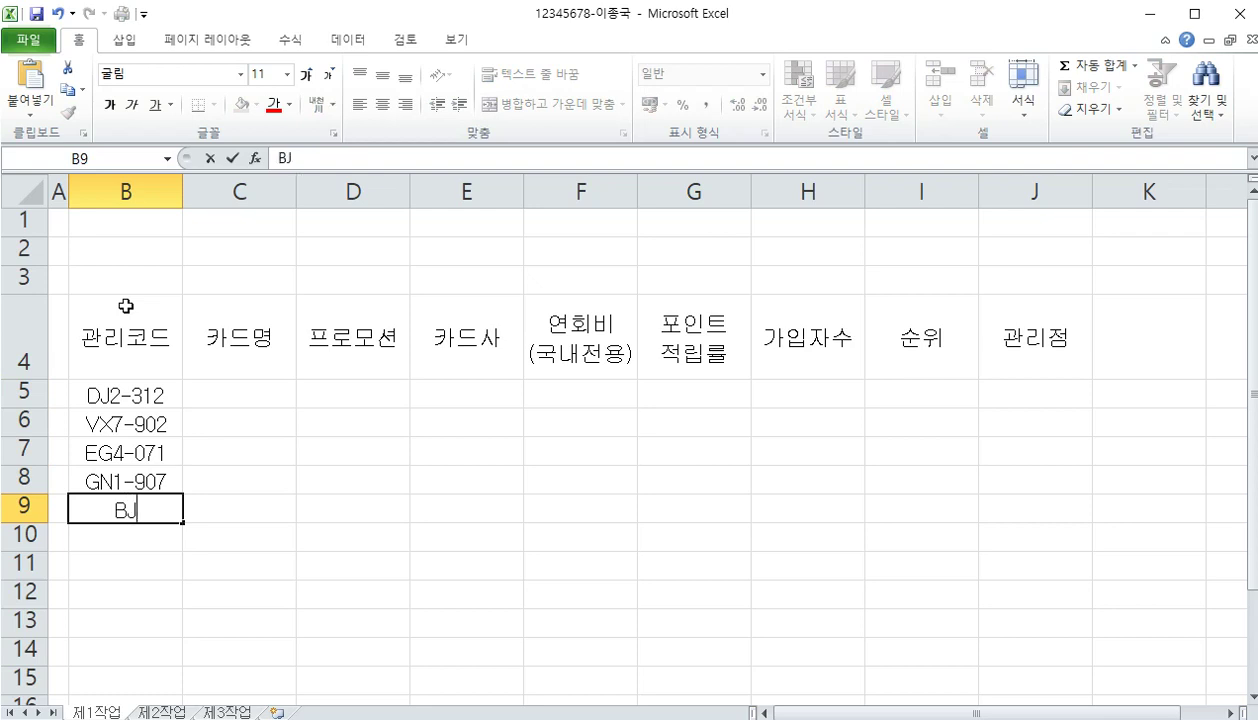
text(3-762)
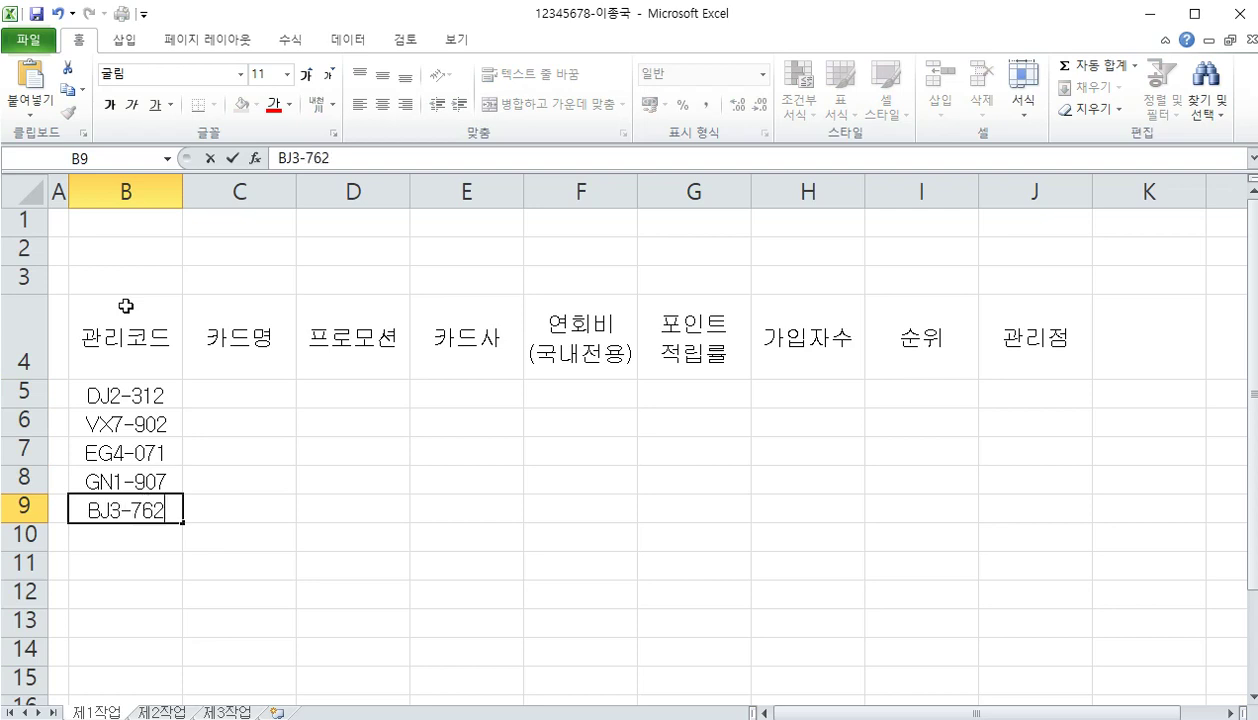
key(Return)
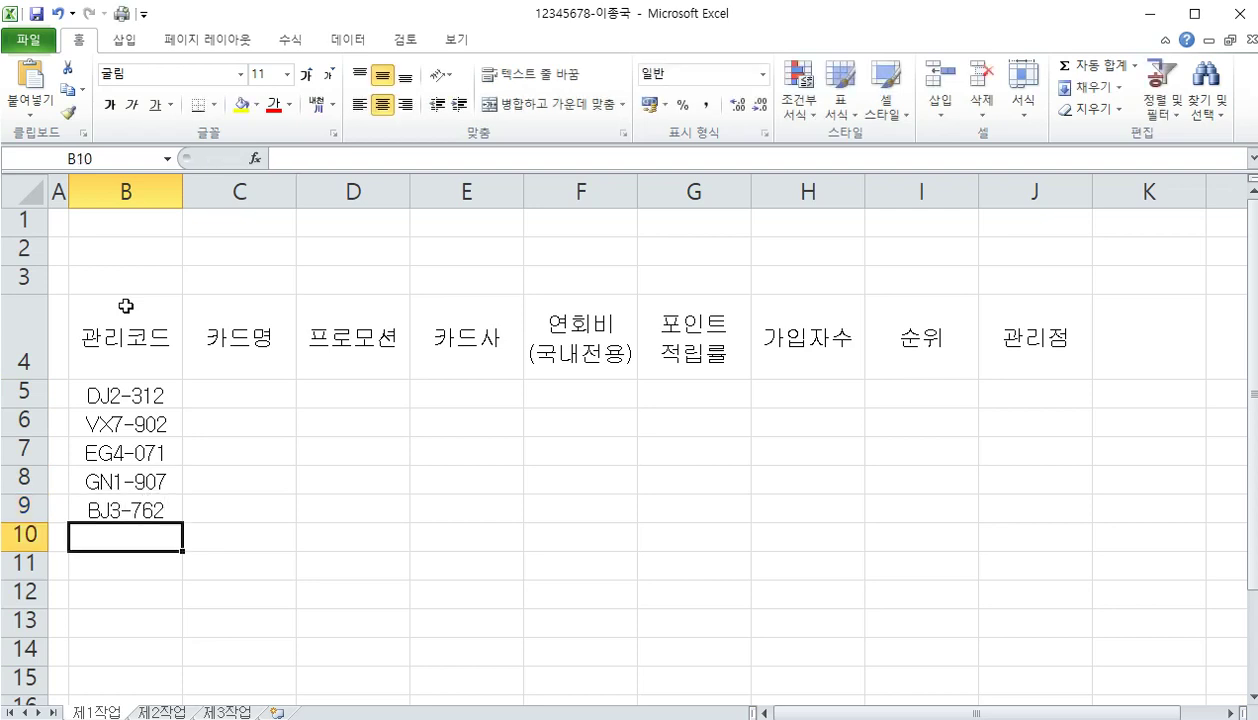
text(VR)
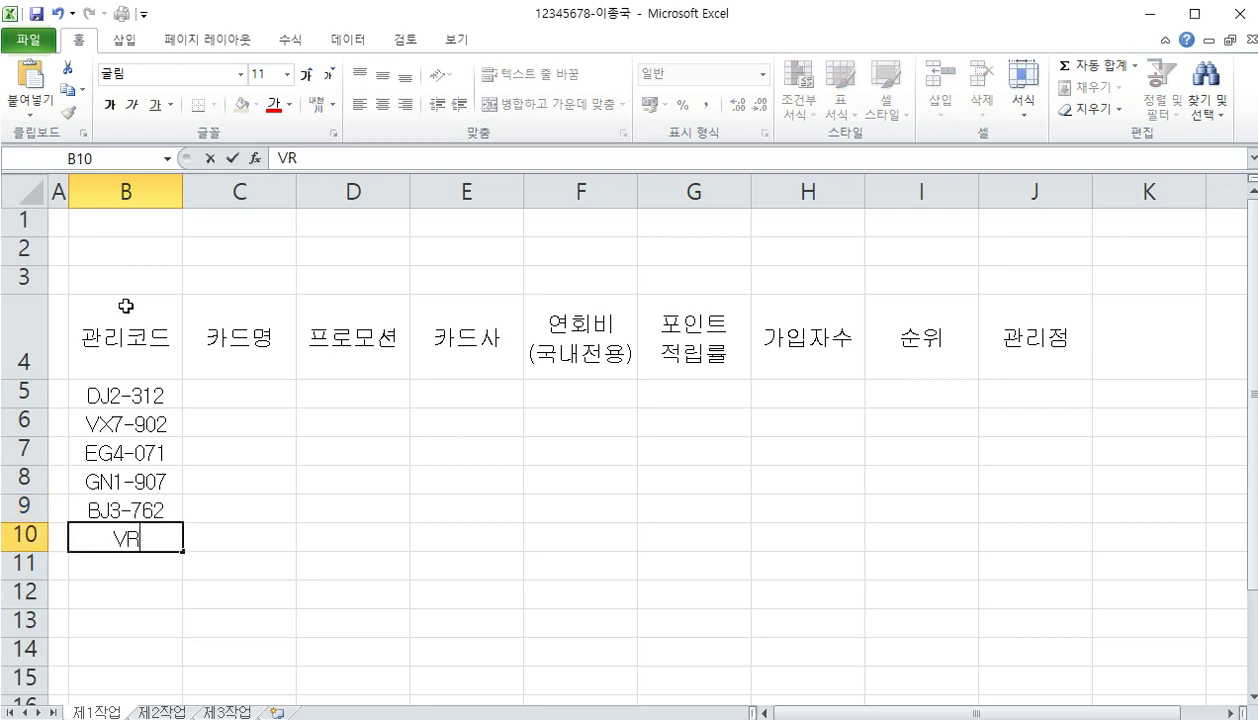
text(1-619)
key(Return)
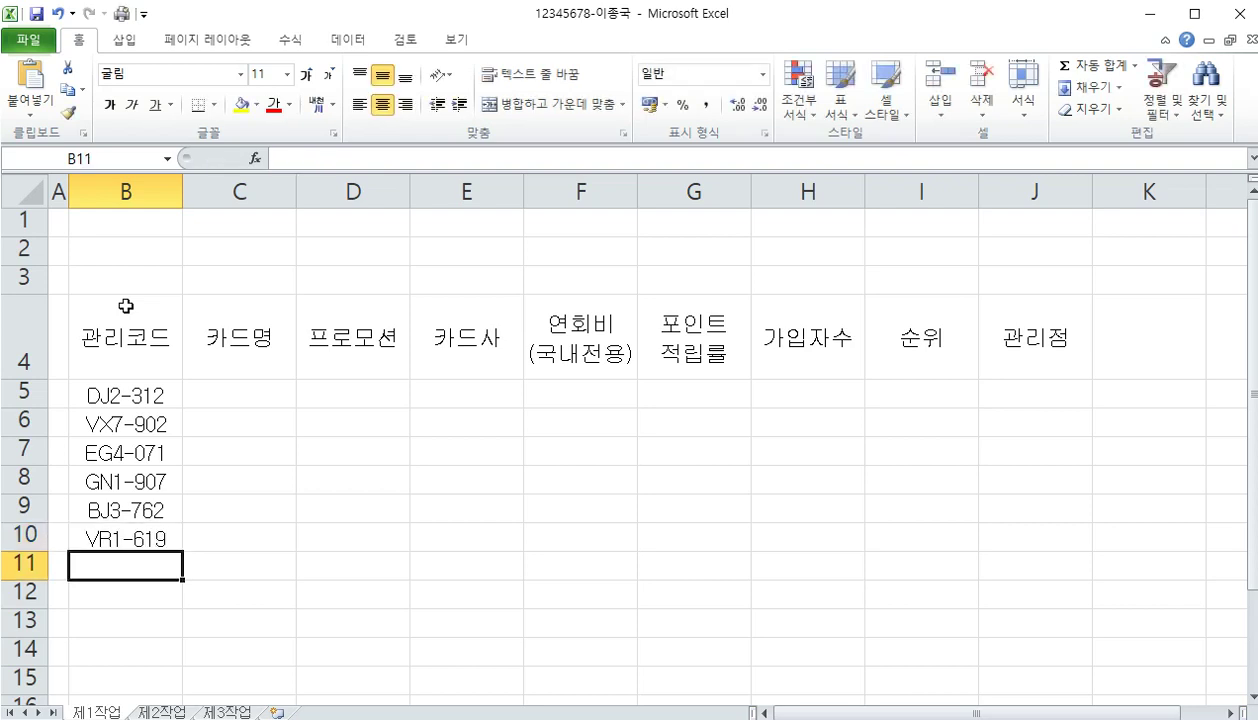
text(QH)
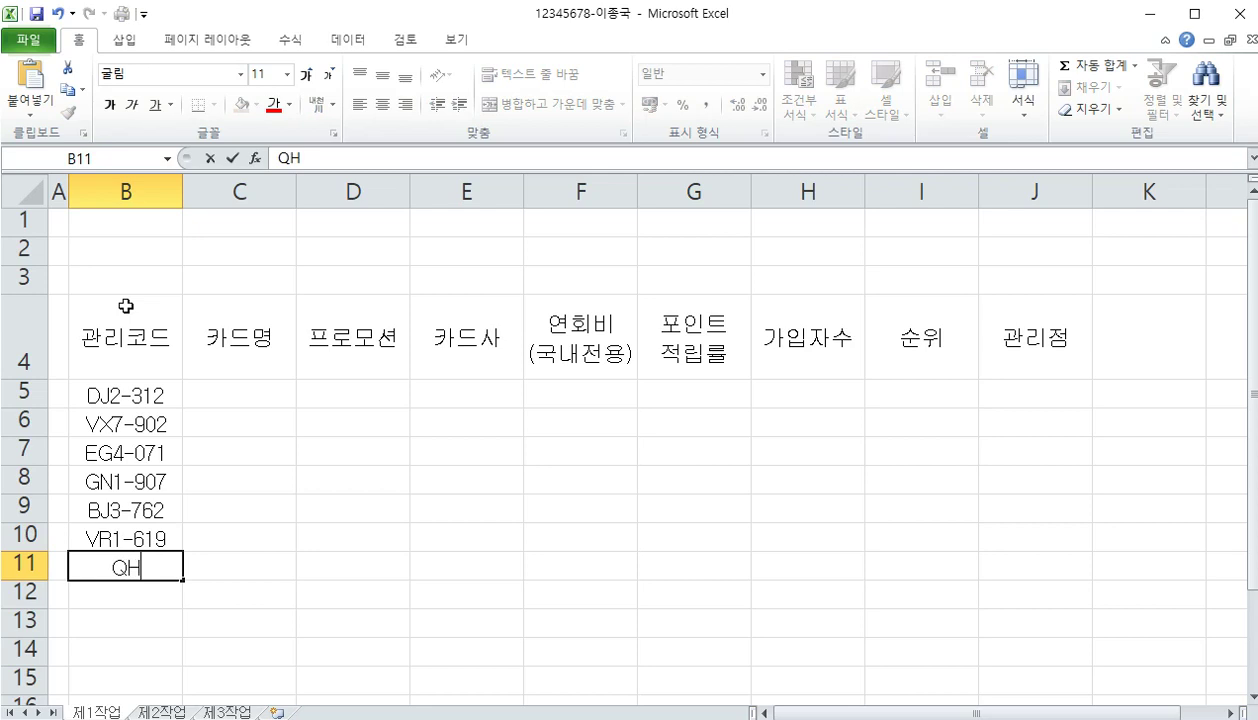
text(7-578)
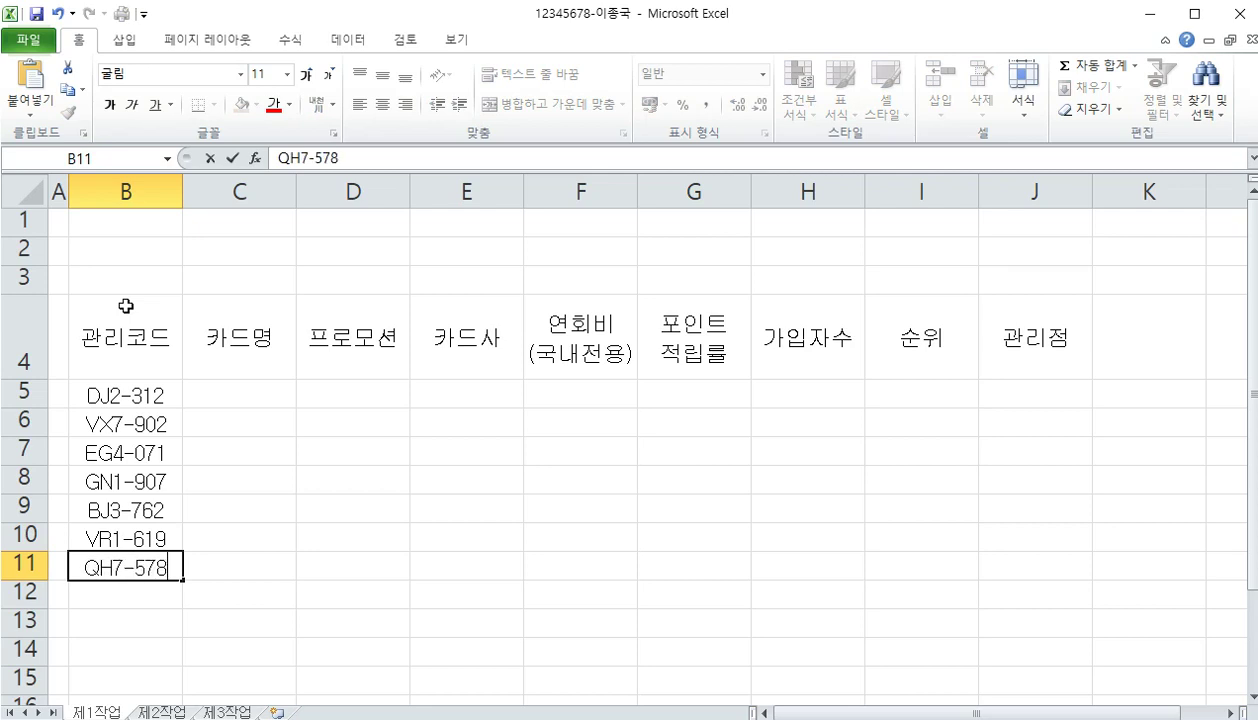
key(Return)
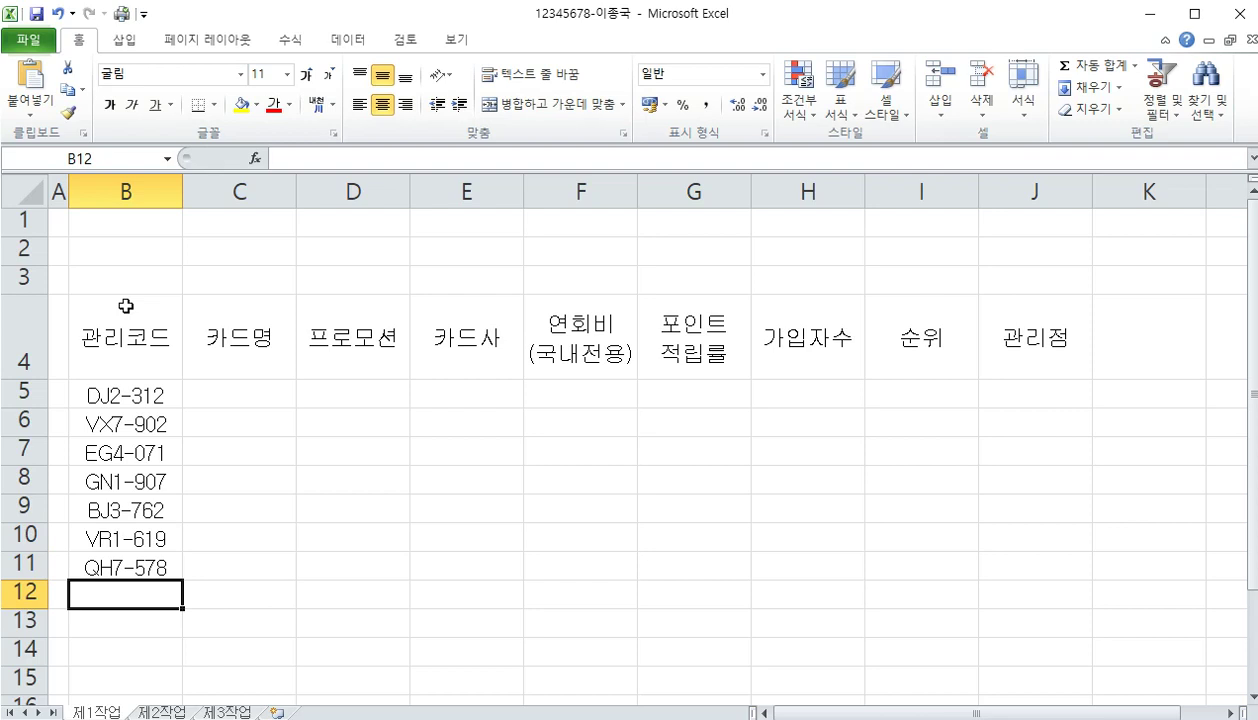
text(DH2-)
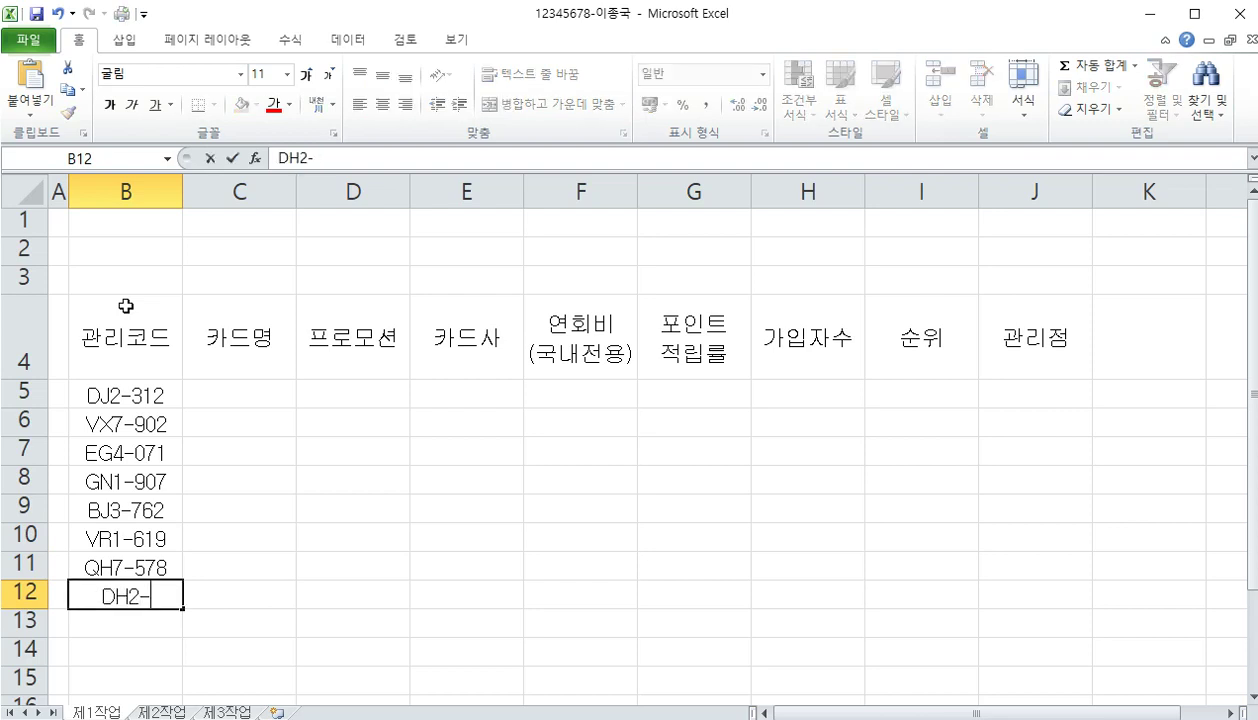
text(612)
key(Return)
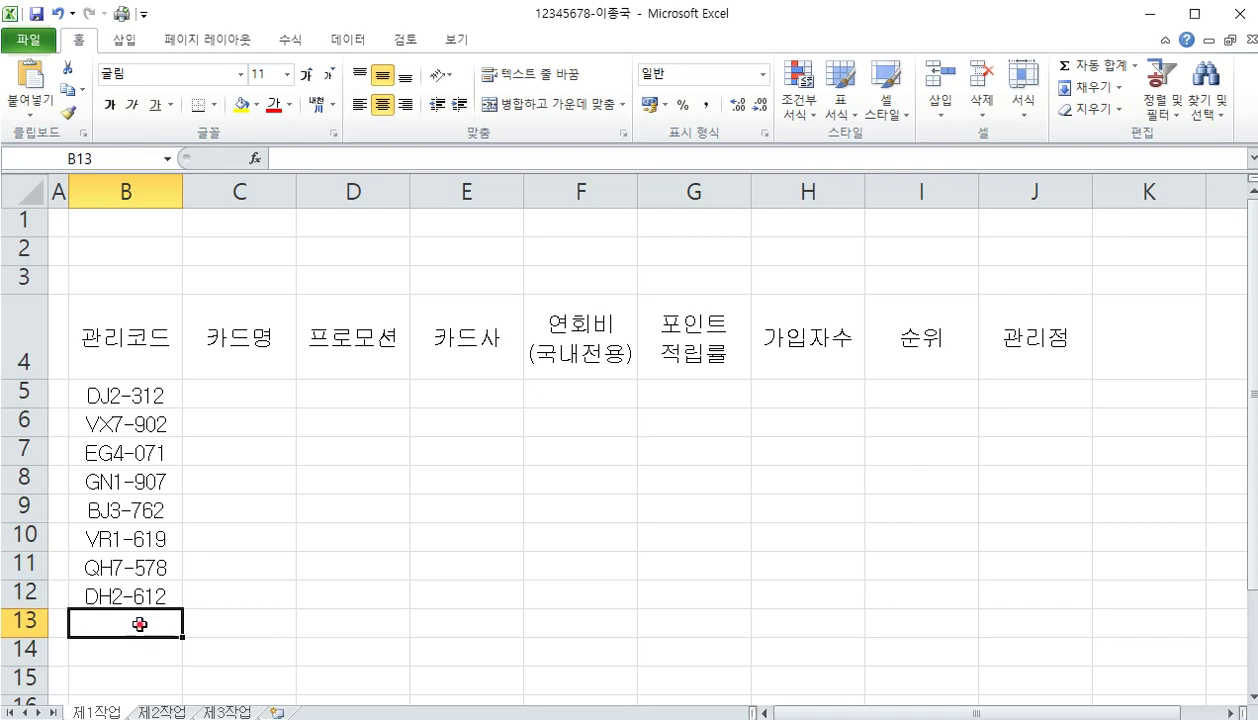
Merge and center B13:D13 and B14:D14
drag(150, 618, 324, 630)
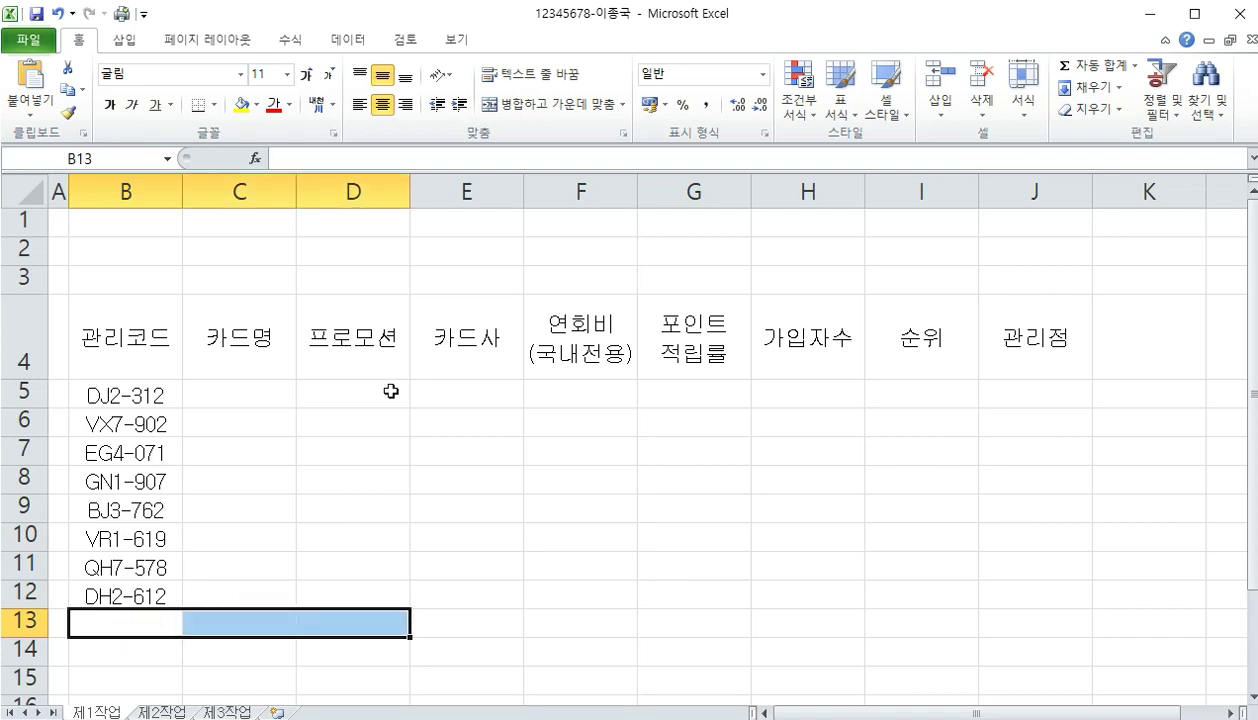
click(535, 108)
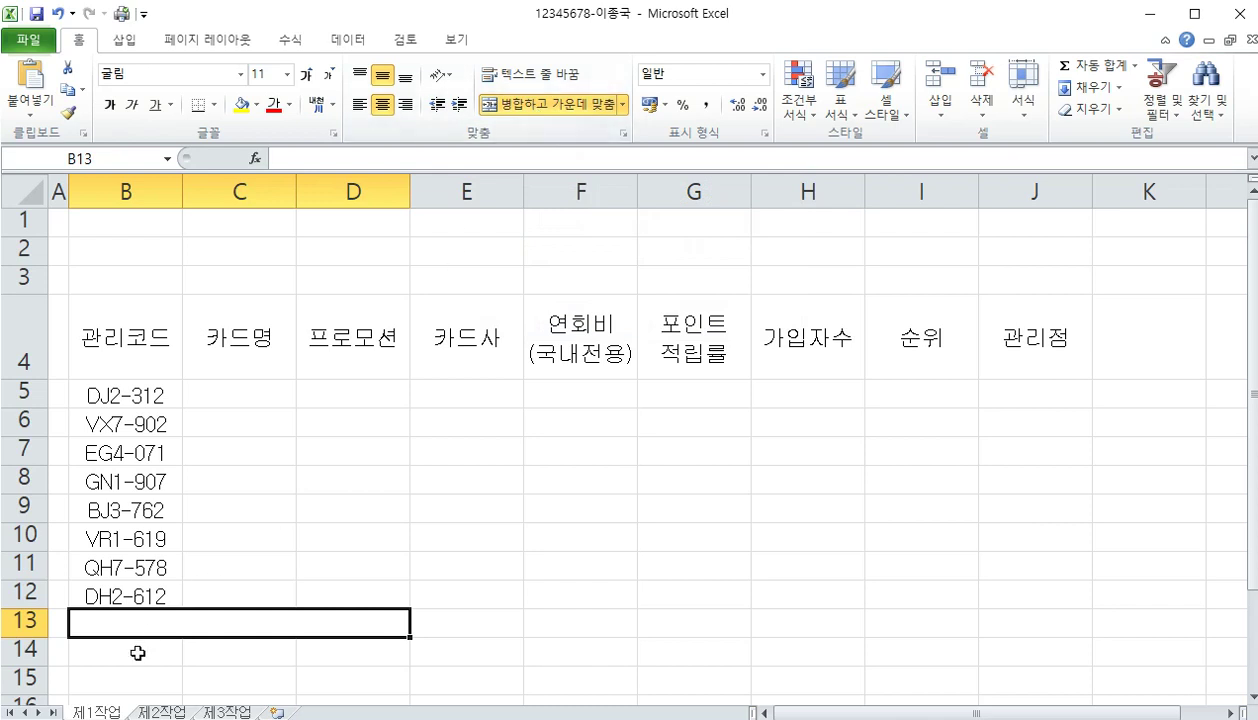
drag(137, 652, 316, 652)
click(518, 108)
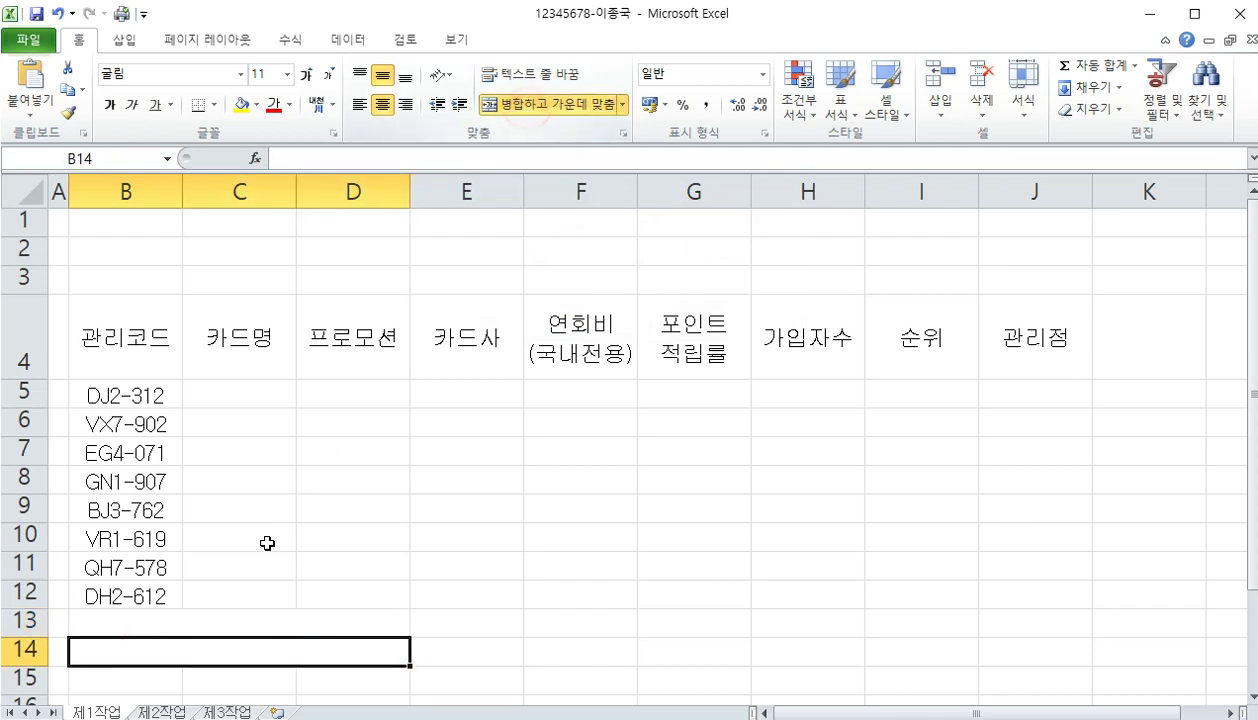
Label B13 '통신비할인 카드 포인트 적립률 평균' and B14 '한국 카드사의 가입자수 합계'
click(201, 622)
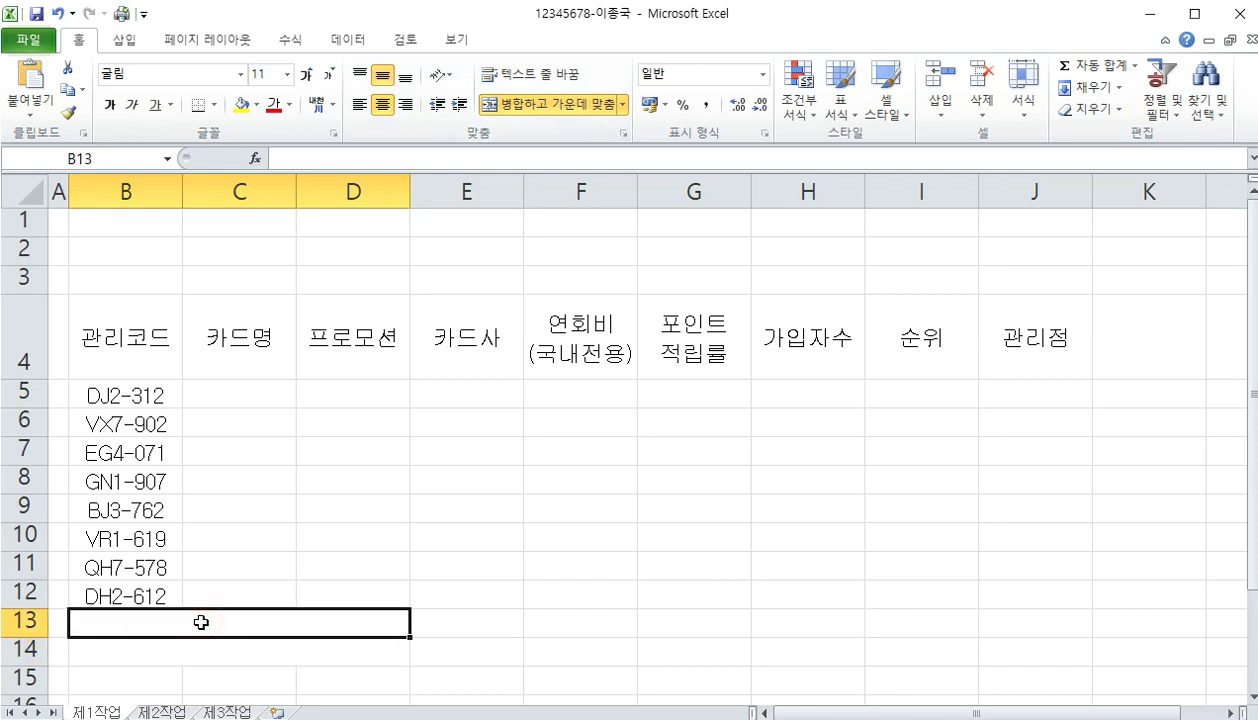
text(XHDT)
key(BackSpace)
key(BackSpace)
key(BackSpace)
key(BackSpace)
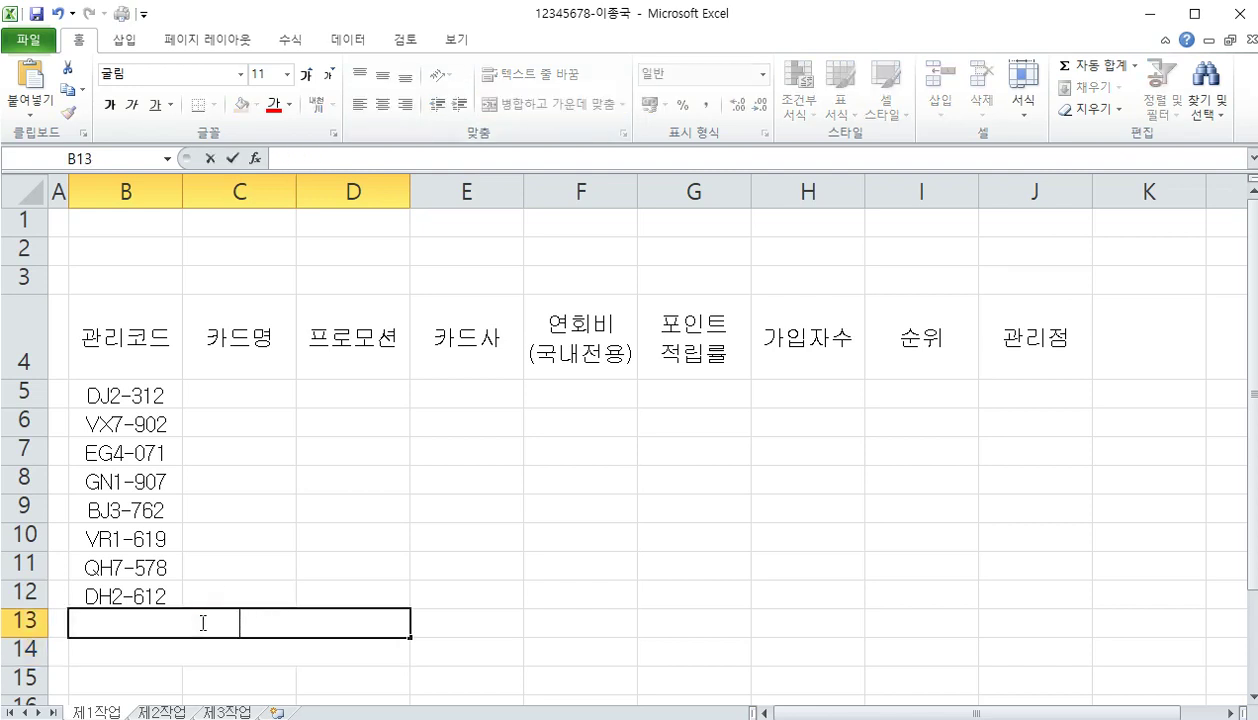
text(통신비 하)
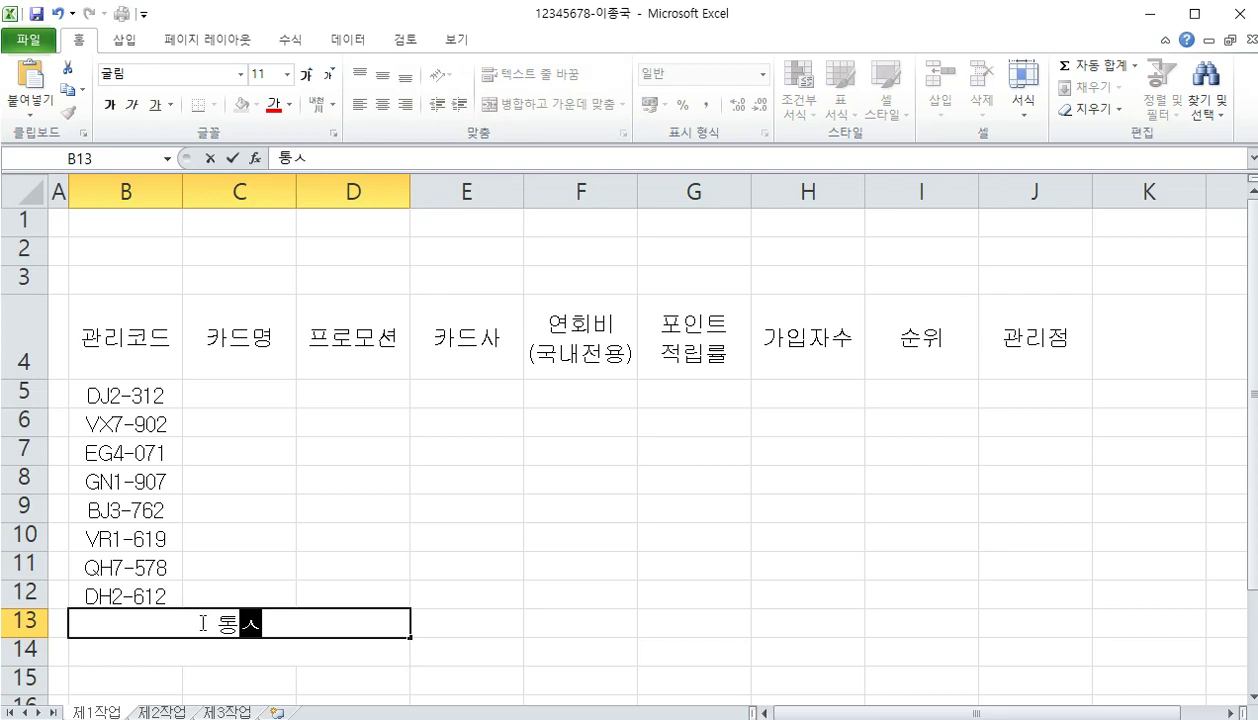
key(BackSpace)
key(BackSpace)
key(BackSpace)
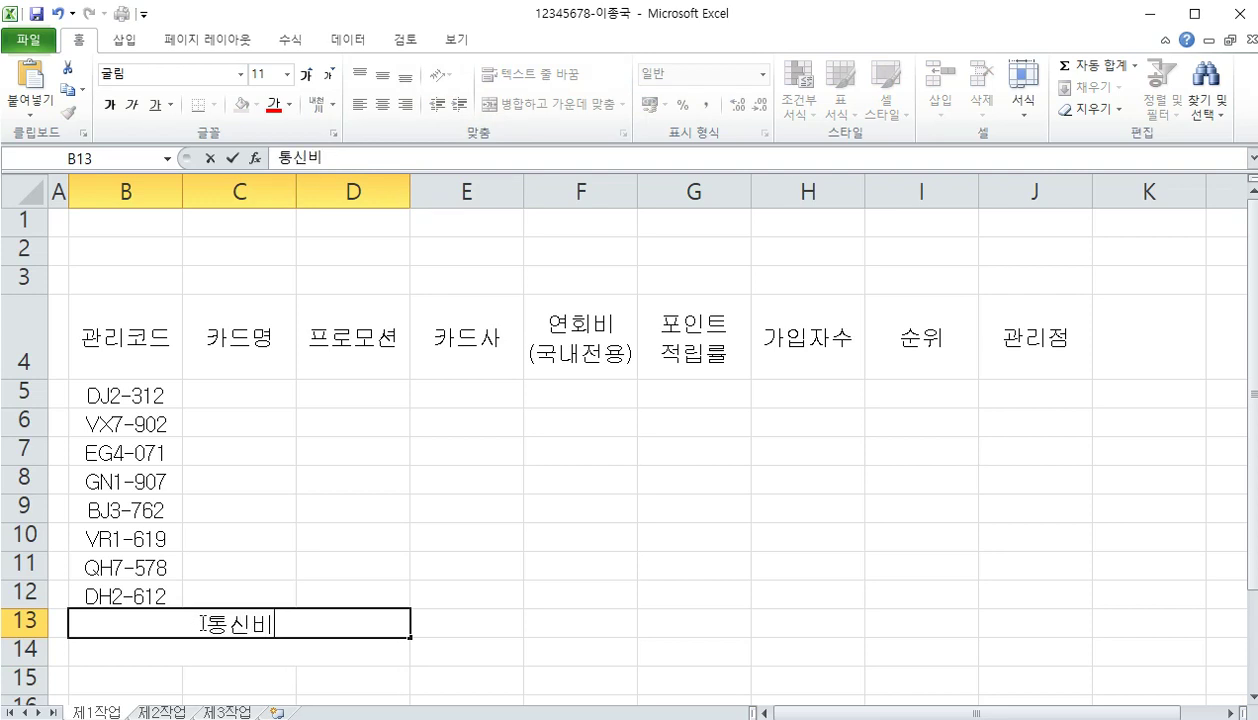
text(할인)
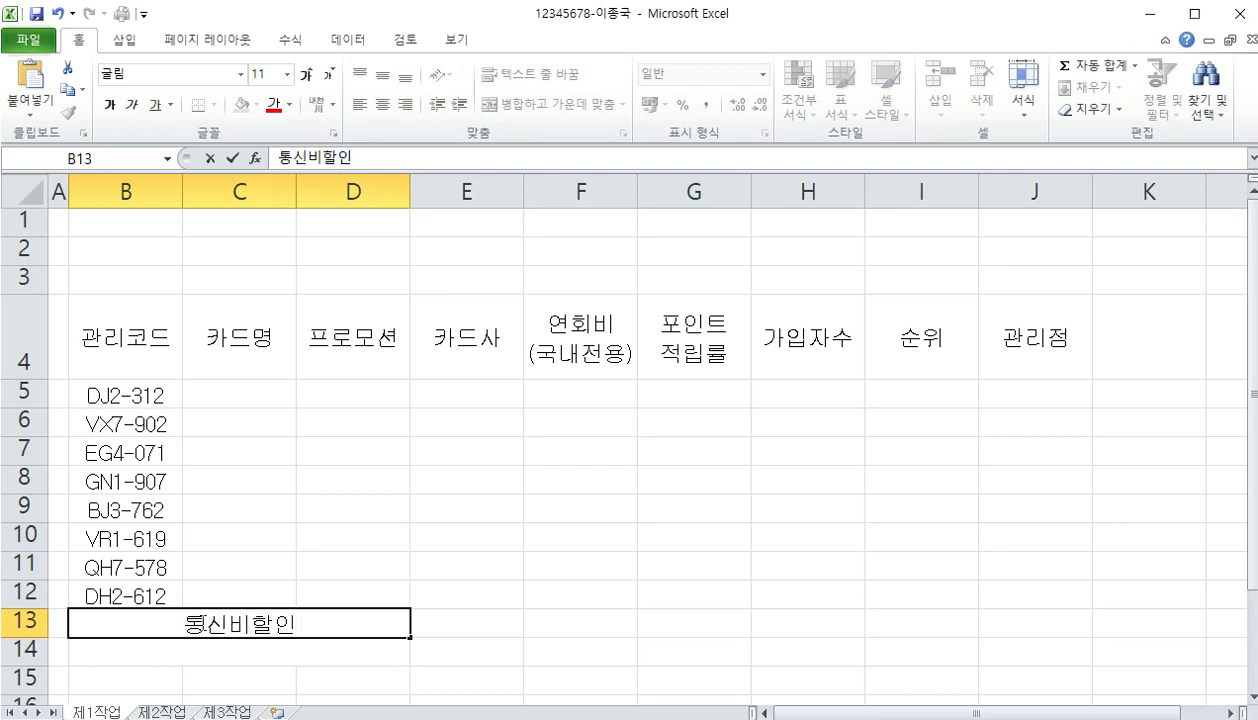
text( 카드 포인트)
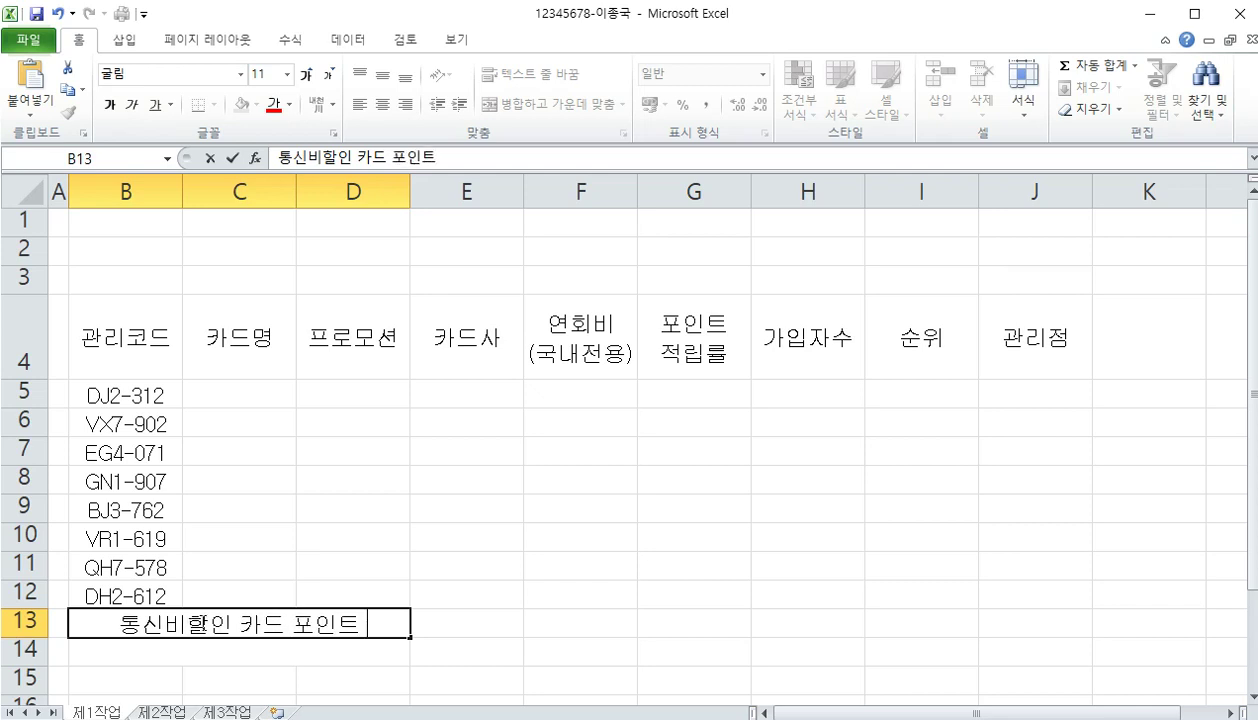
text( 저립률 평ㄱ)
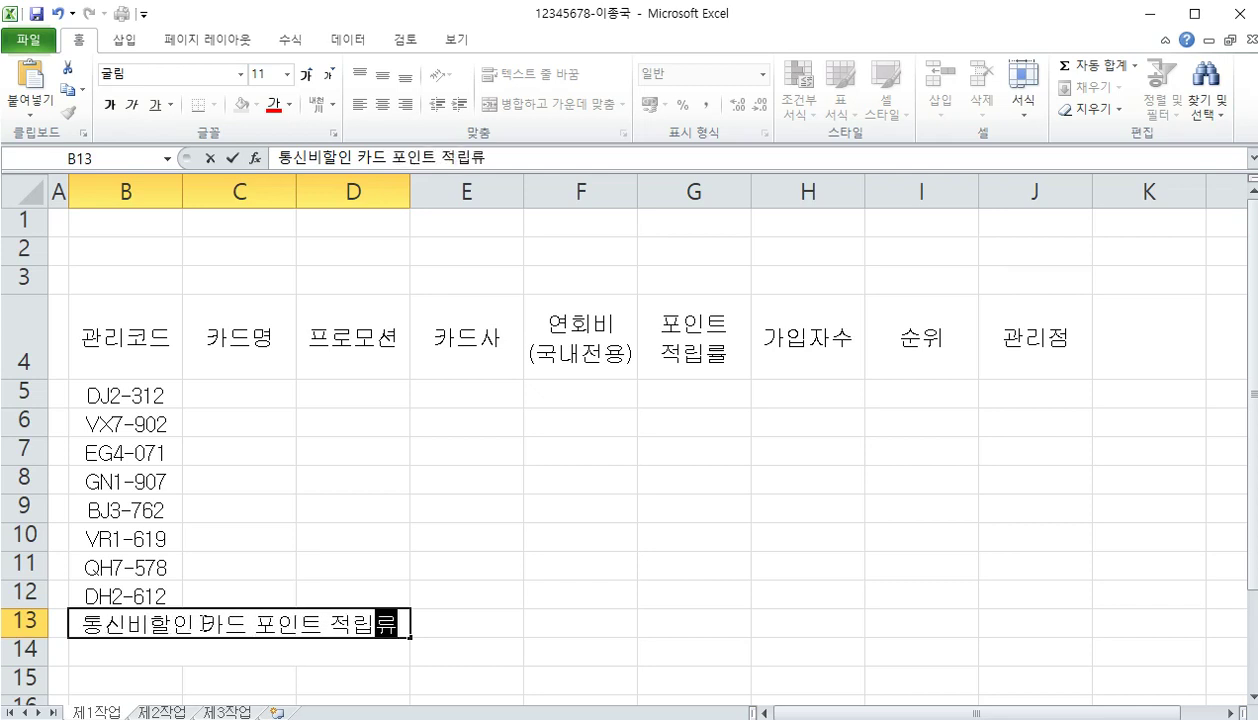
text(ㅠㄴ)
key(Return)
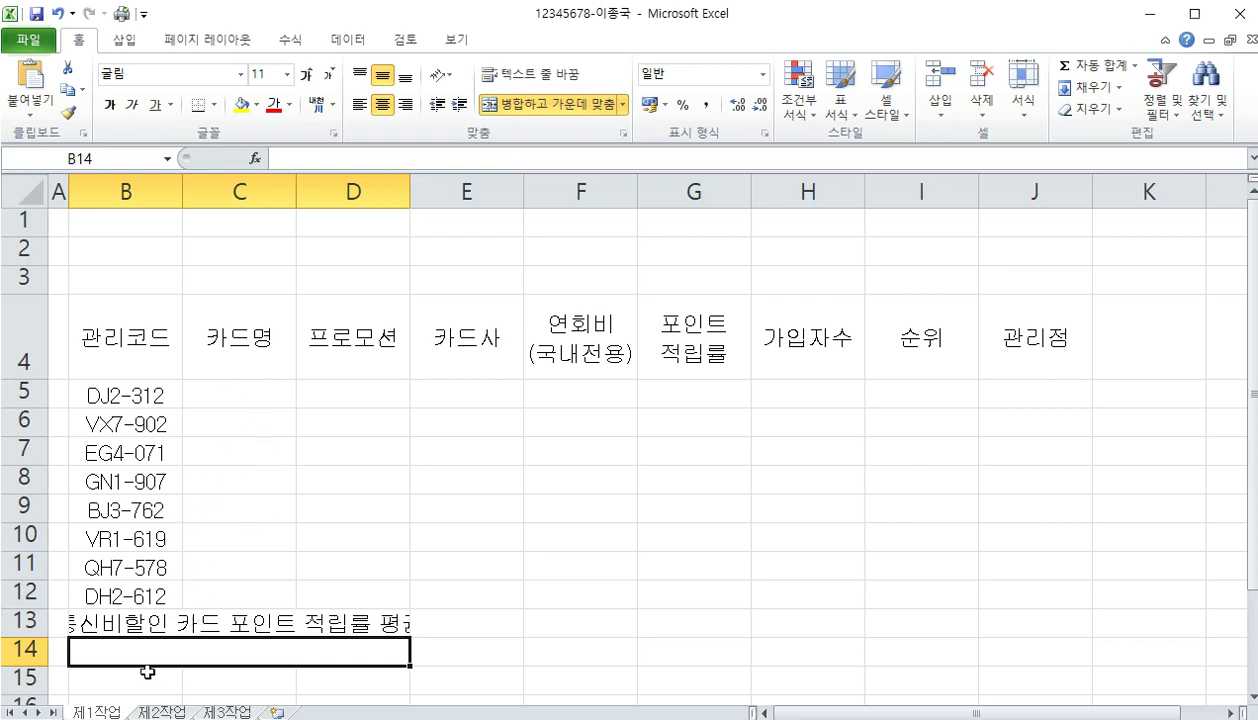
text(한구ㄱ)
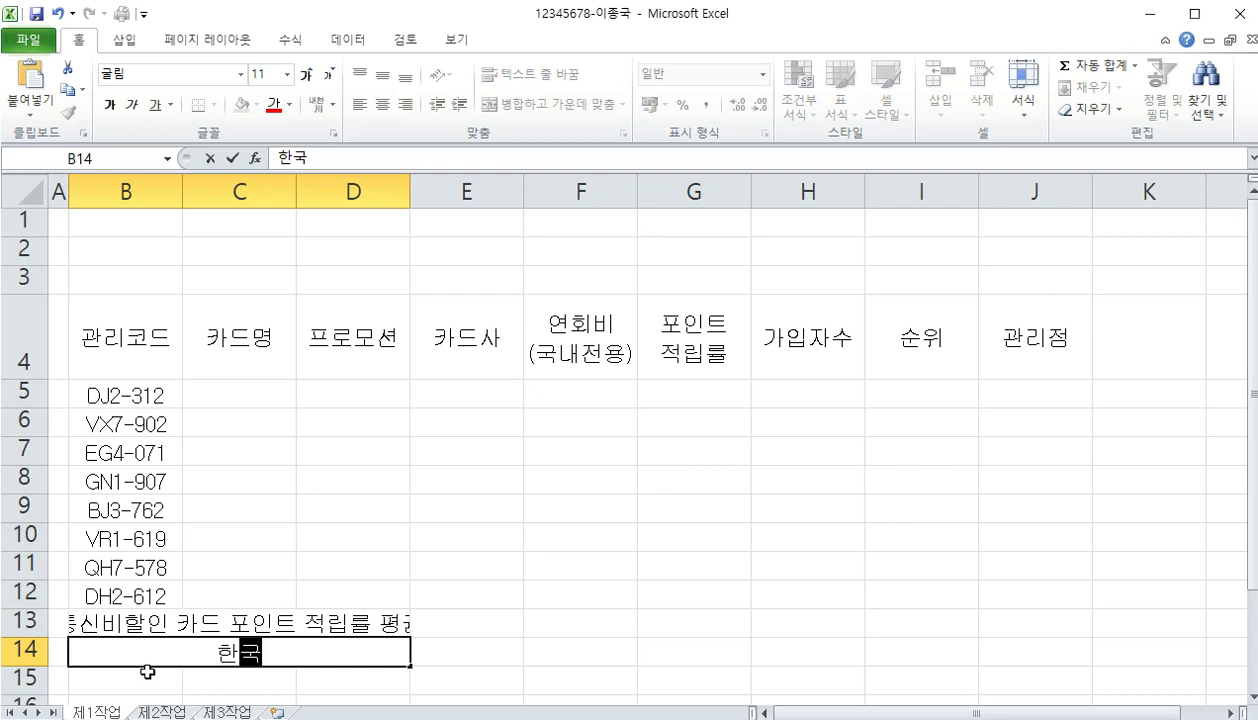
text( ㅋ)
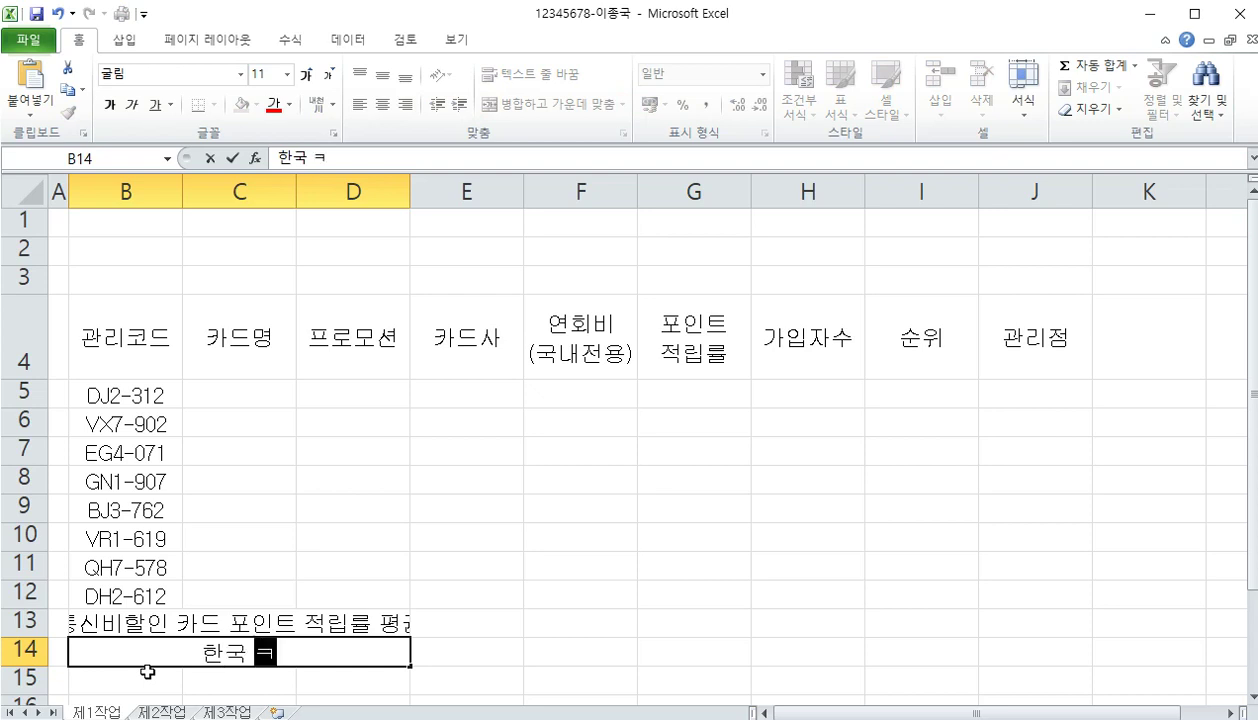
text(ㅏ드사의 가입)
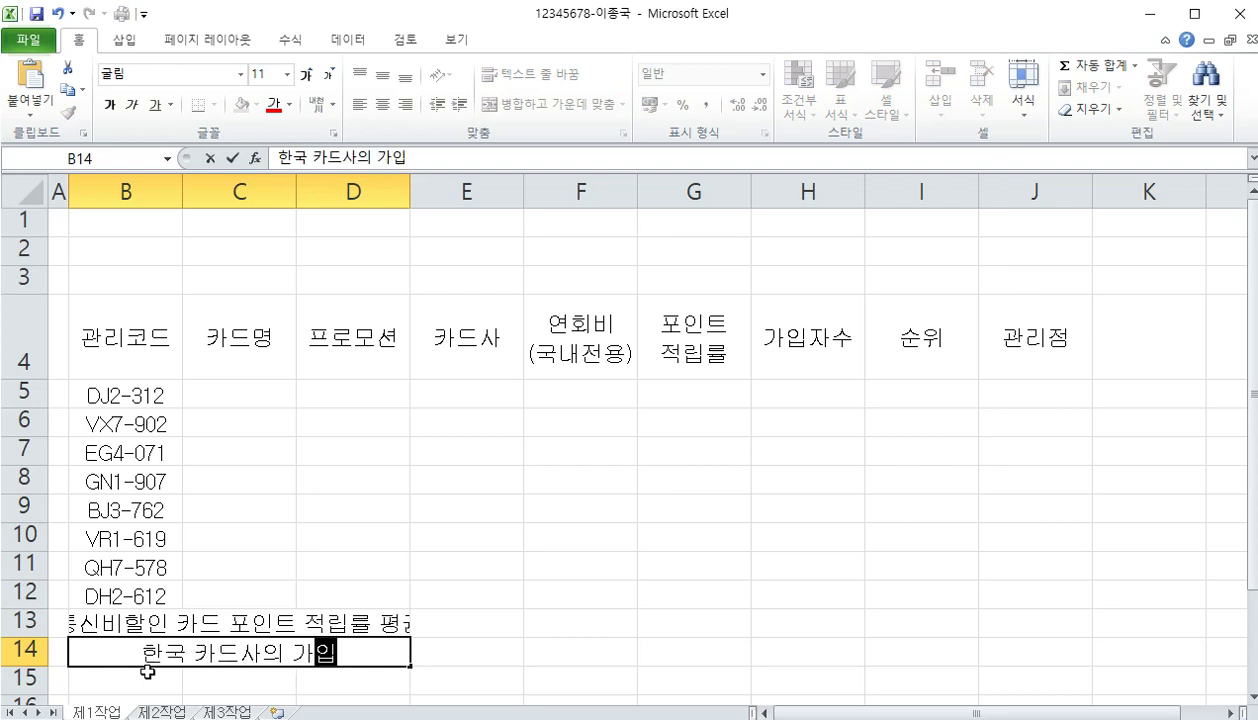
text(자수 합계)
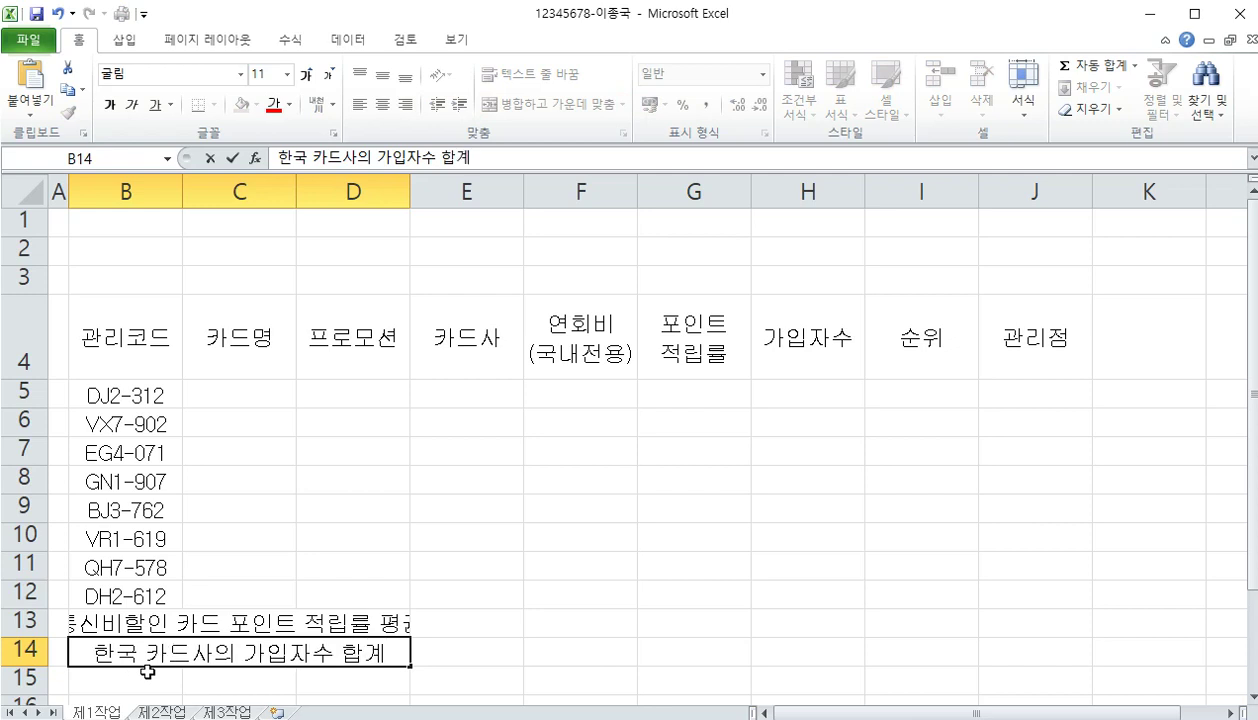
click(244, 403)
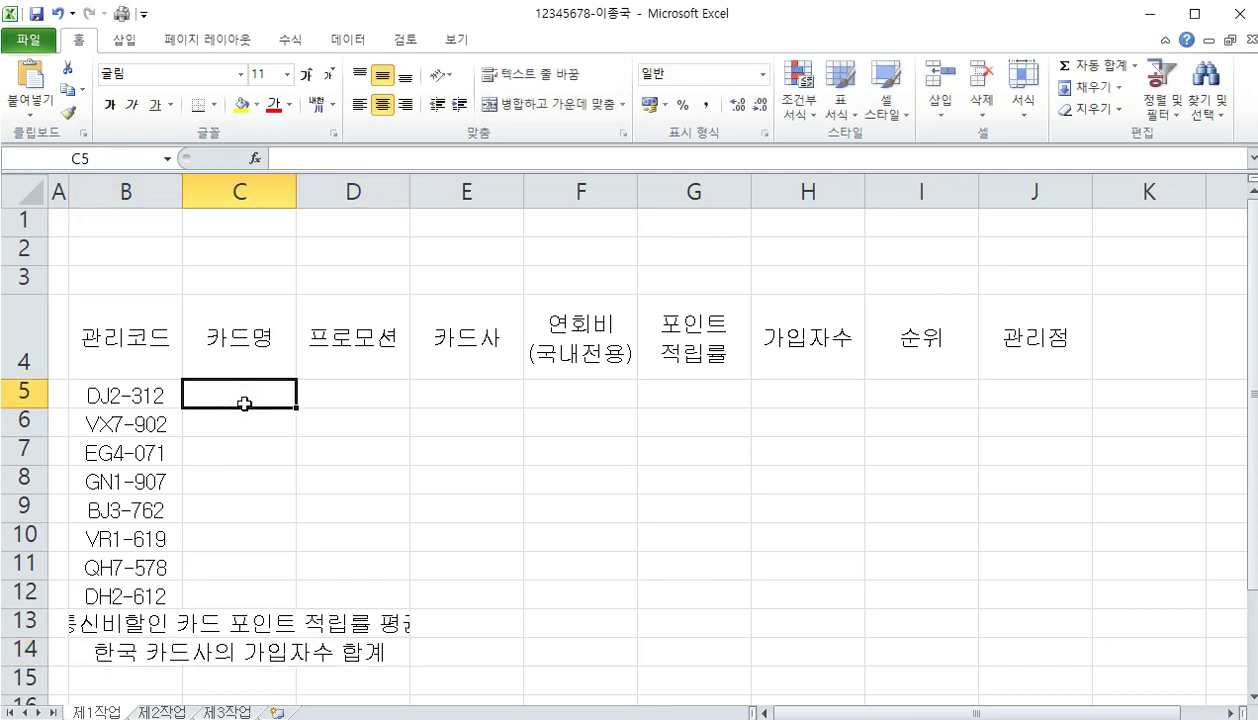
Enter card names 라이크 펀 퍼플, 탄탄대로 2030, 올원 파이, 청춘대로 티톡, 마일리지 블랙 in C5:C9
text(라이크 퍼)
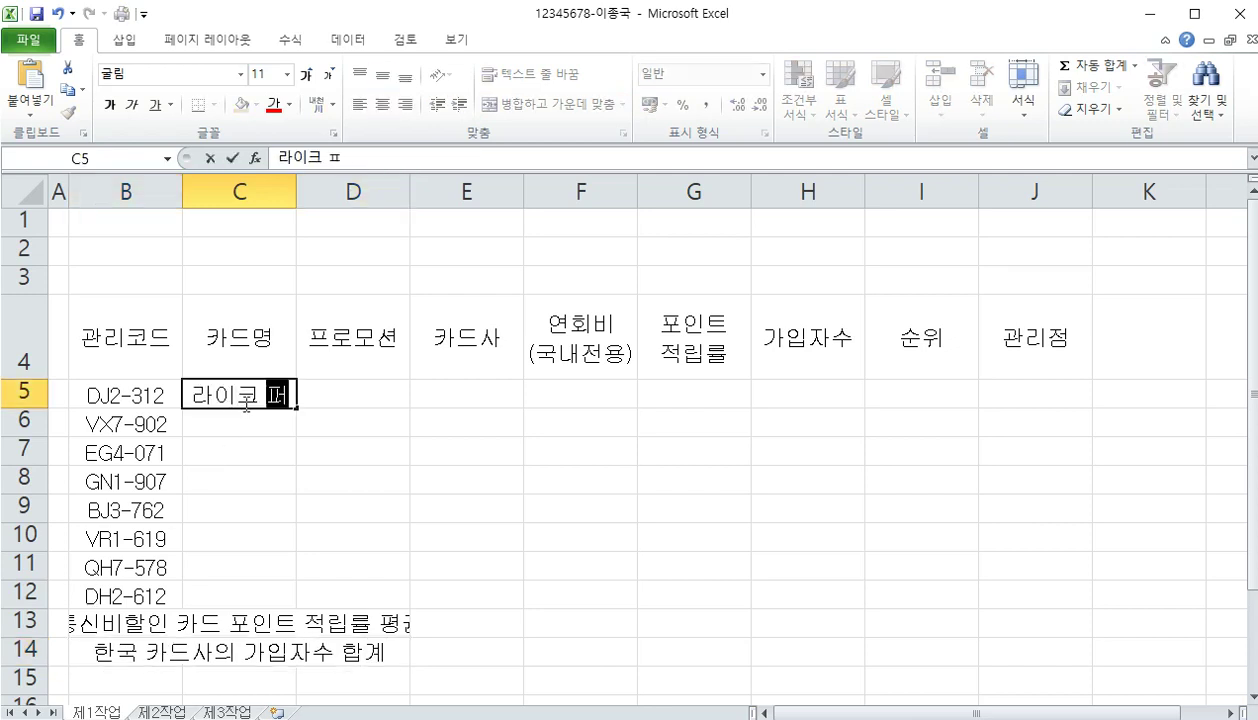
text(ㄴ 퍼플)
key(Return)
text(타)
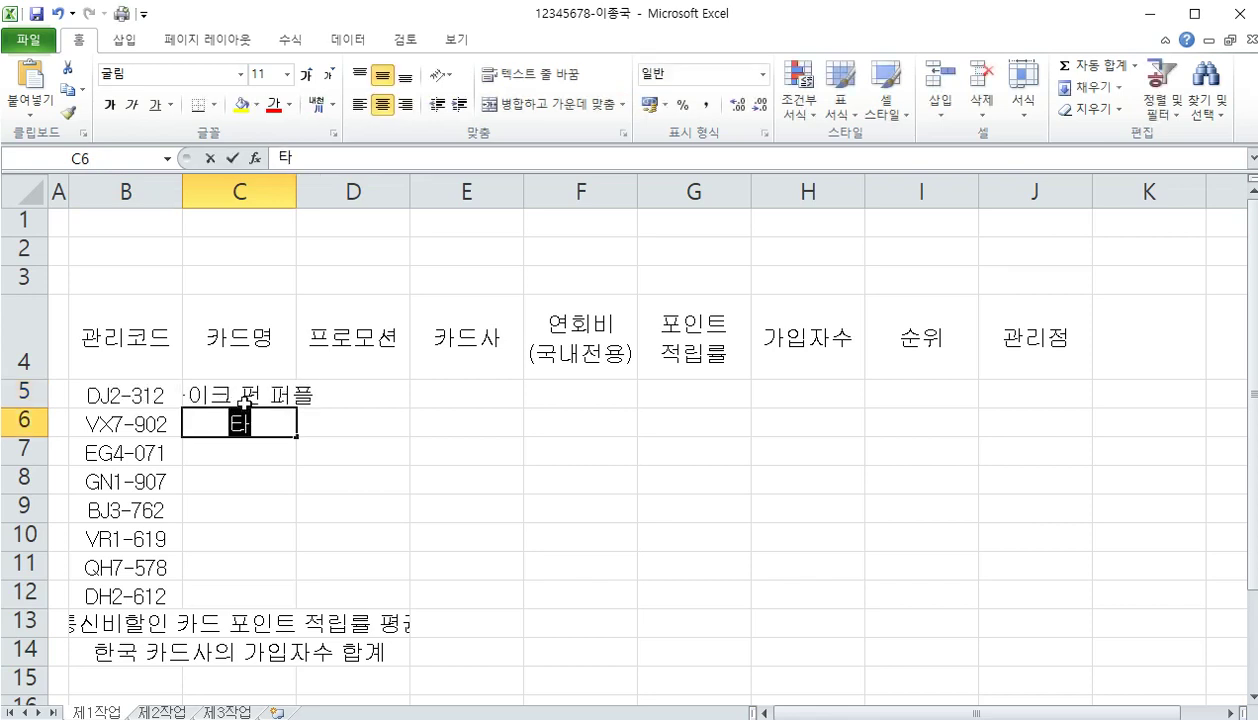
text(ㄴ탄대로)
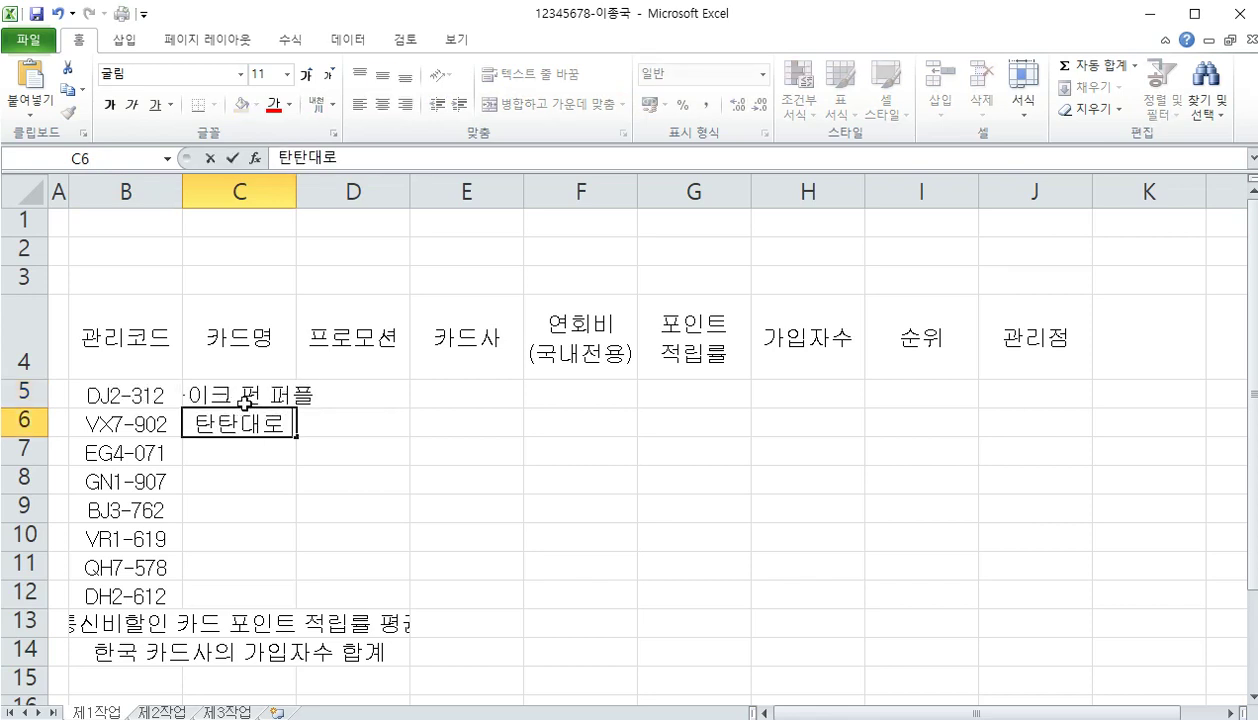
text( 2030)
key(Return)
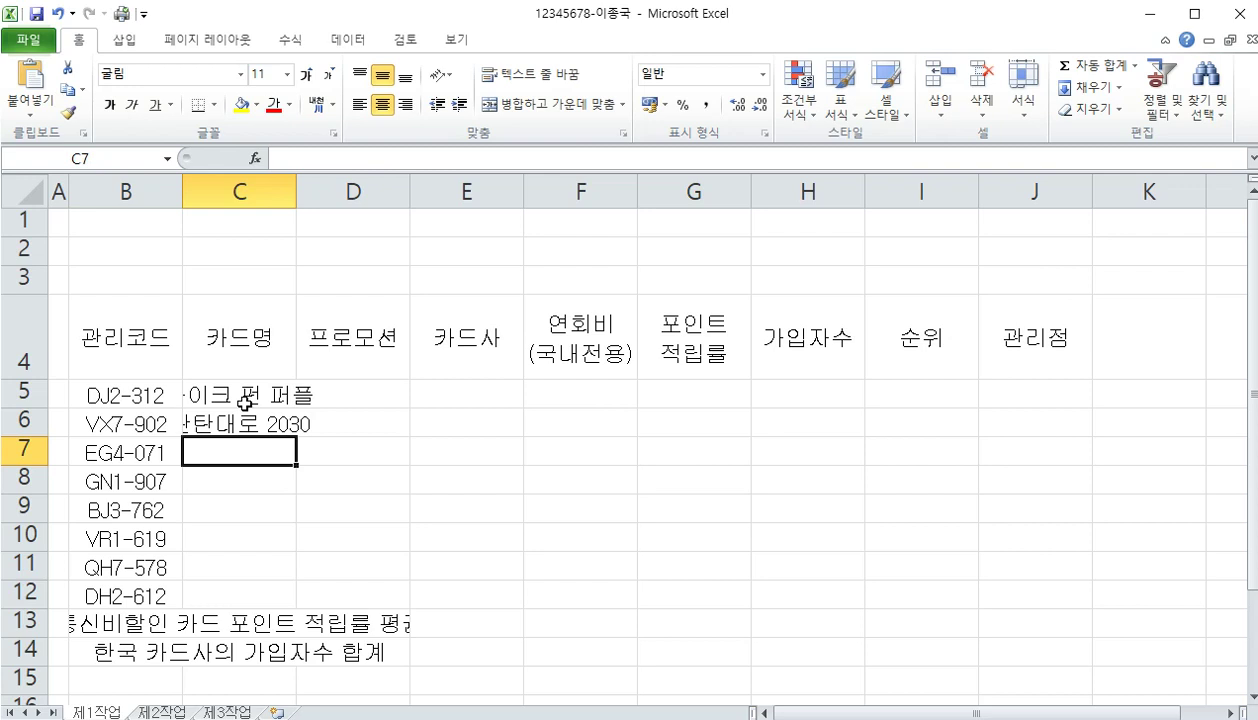
text(올원 파이)
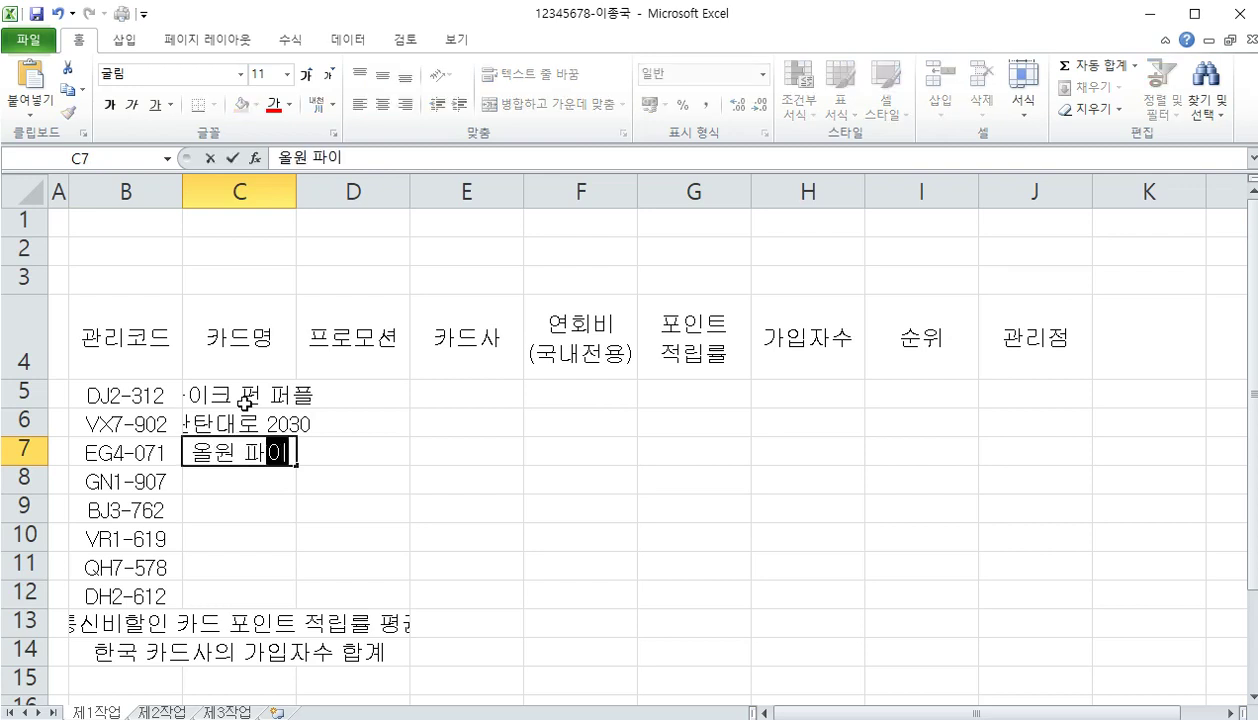
key(Return)
text(청춘대로)
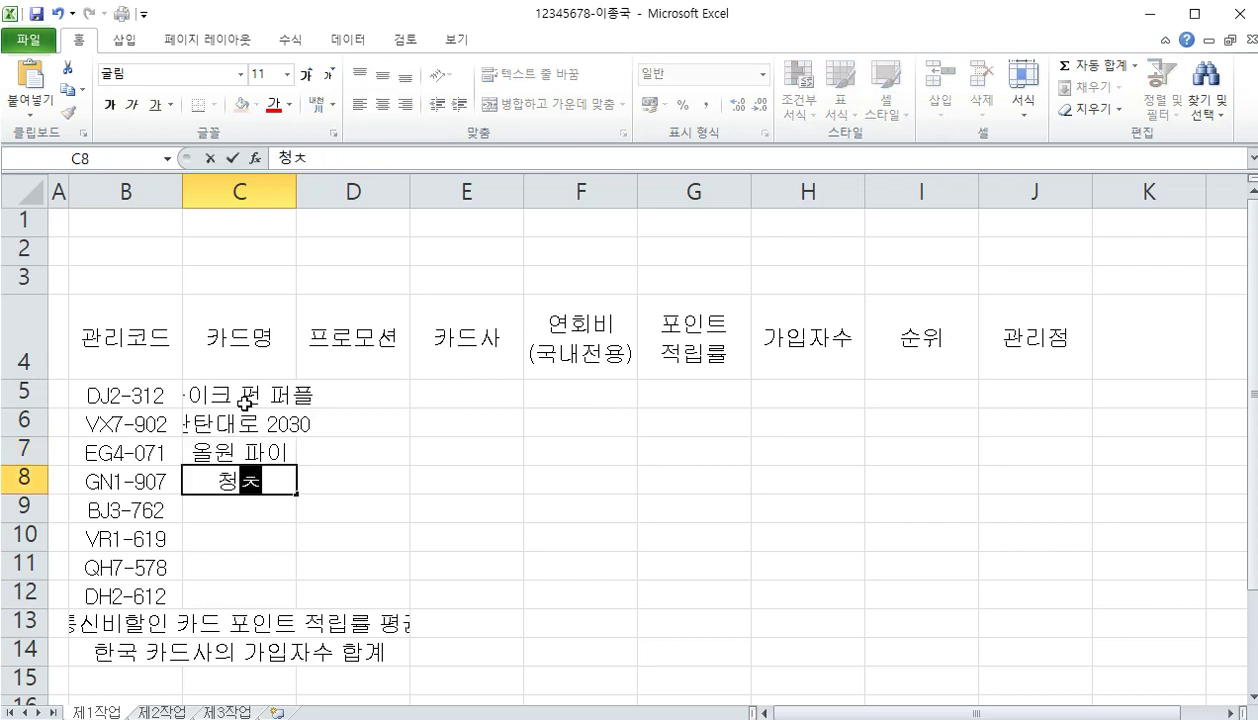
text( 티톡)
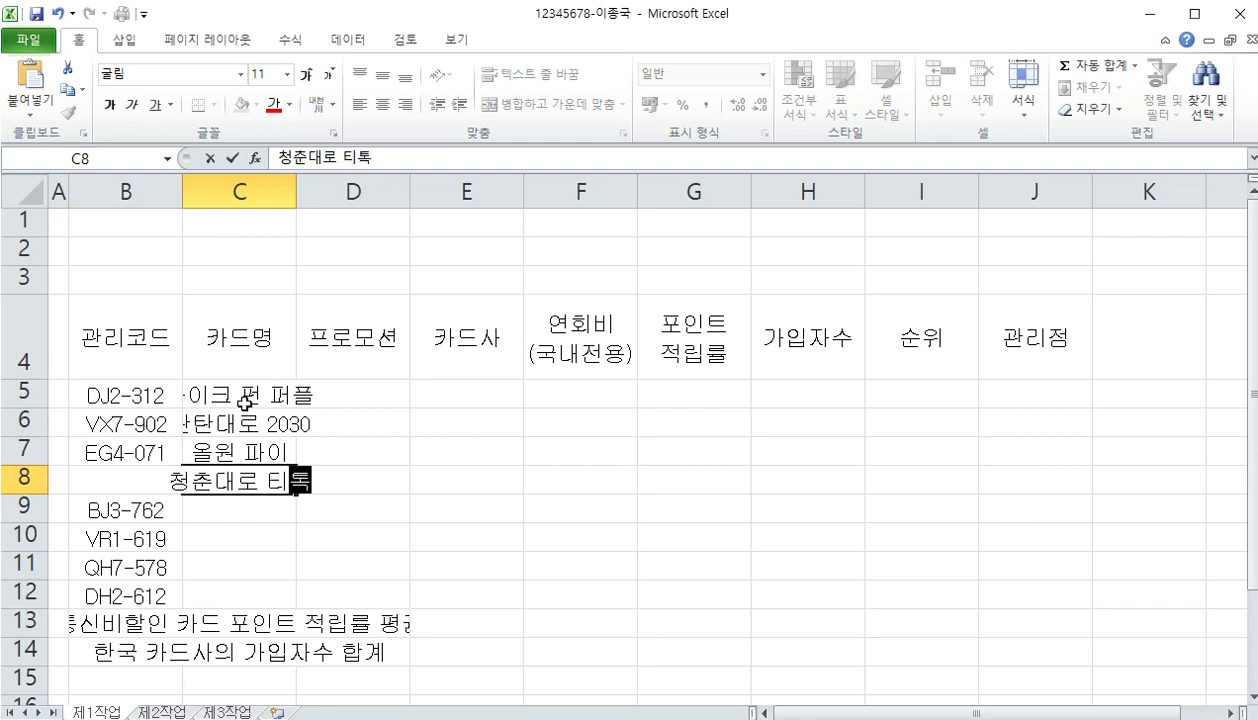
key(Return)
text(마)
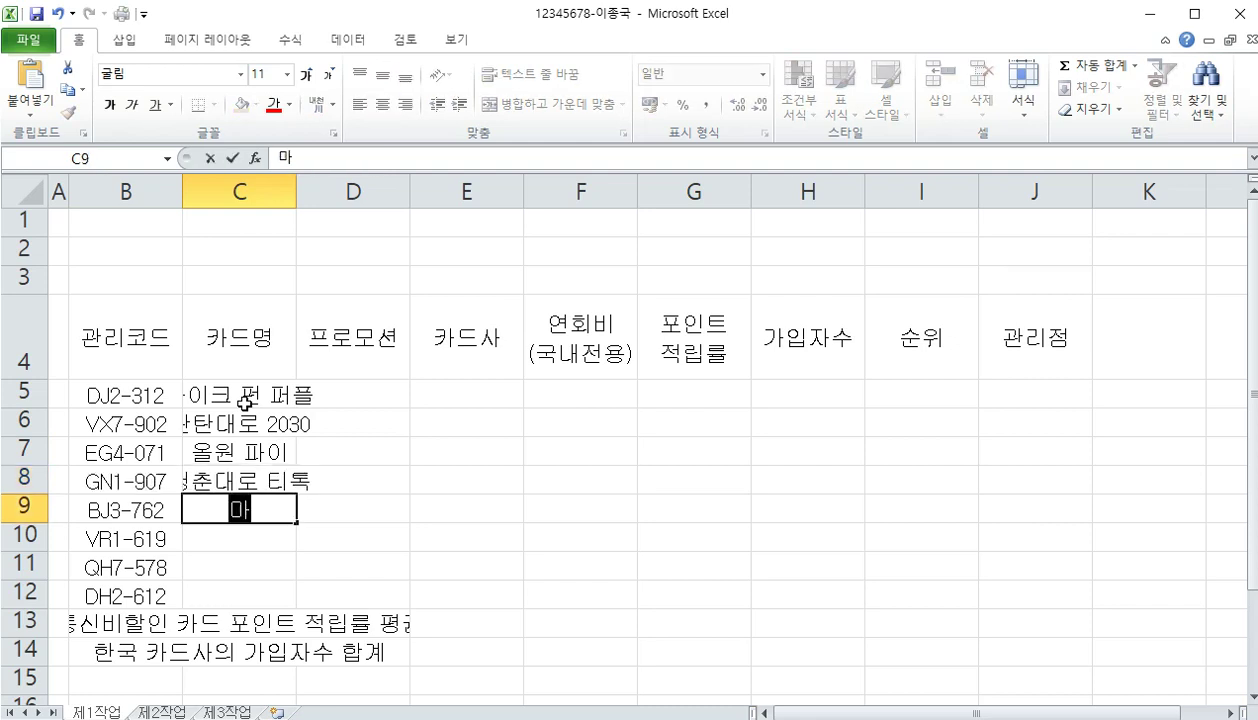
text(일리지 블랙)
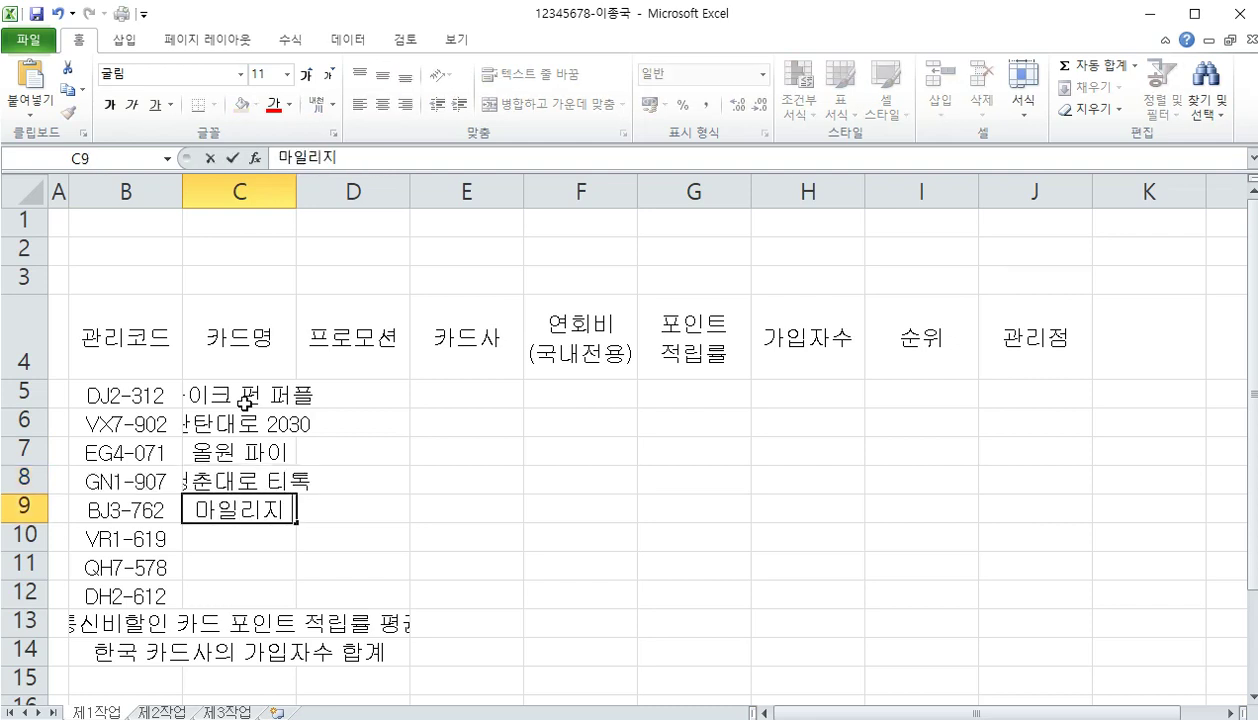
key(Return)
Enter card names 힙스터 취향저격, 마일앤조이 and 에이스플러스 in C10:C12
text(힙)
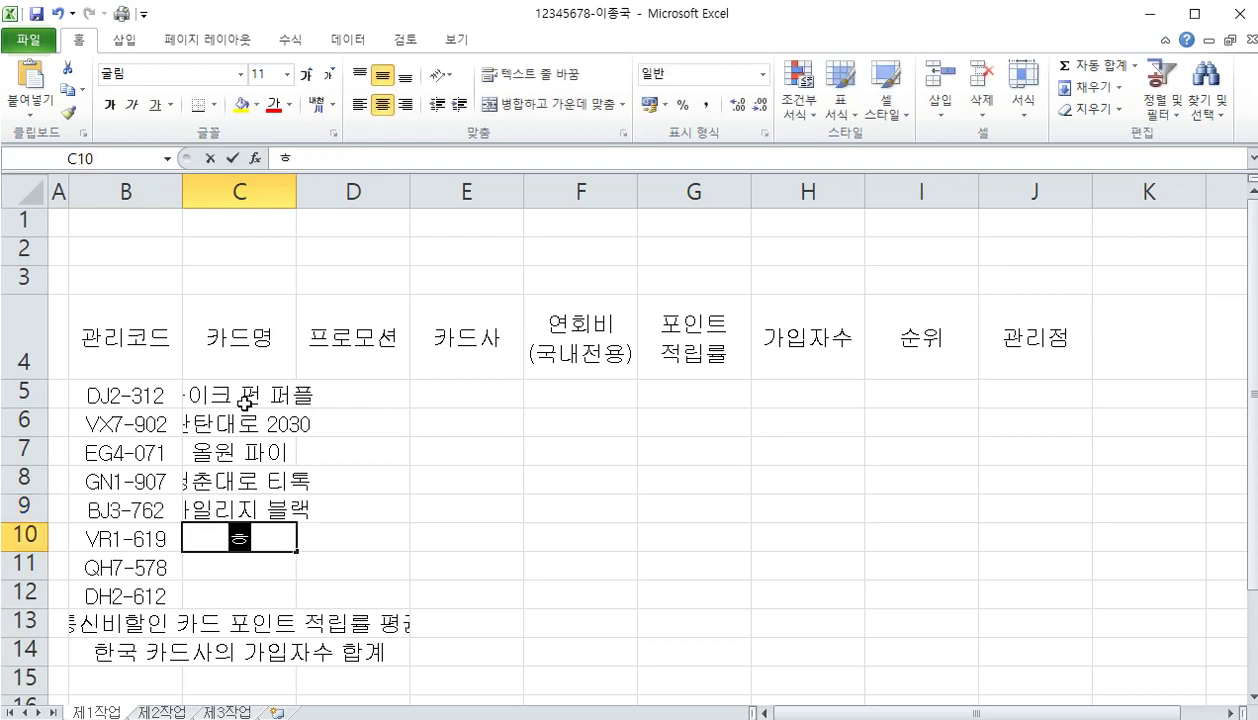
text(스)
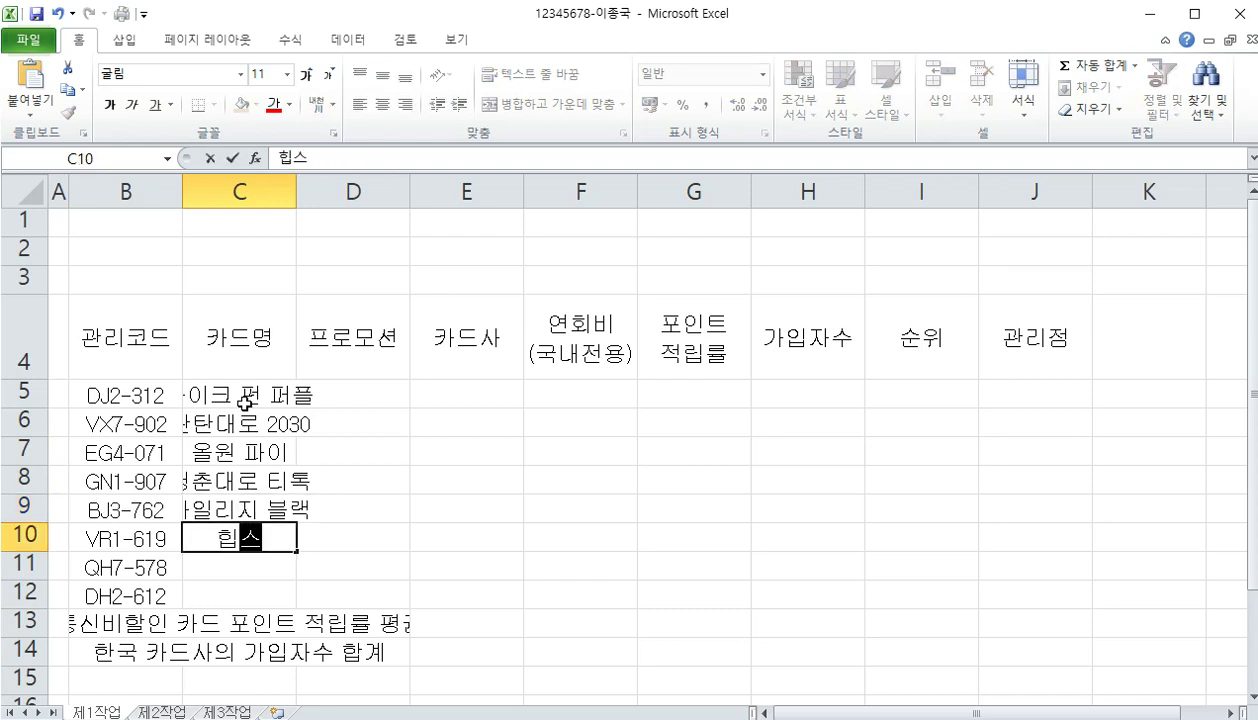
text(터 취향저ㅓㄱ)
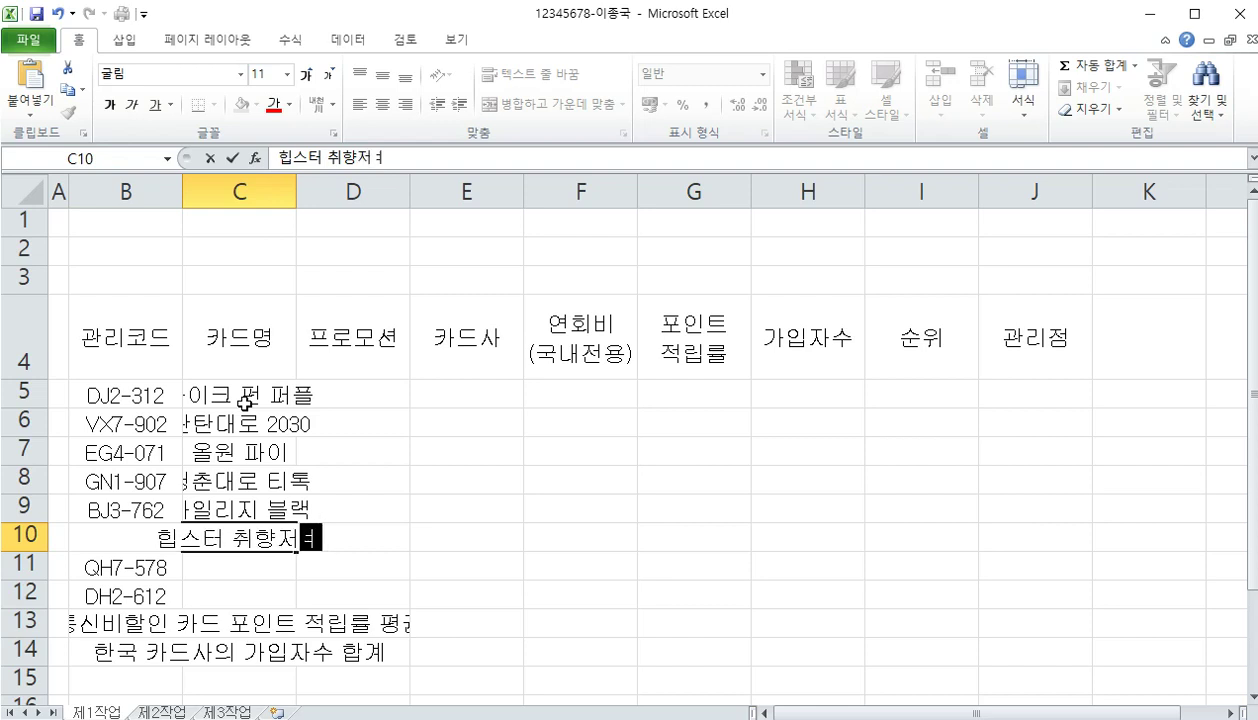
key(BackSpace)
key(BackSpace)
key(BackSpace)
text(저격)
key(Return)
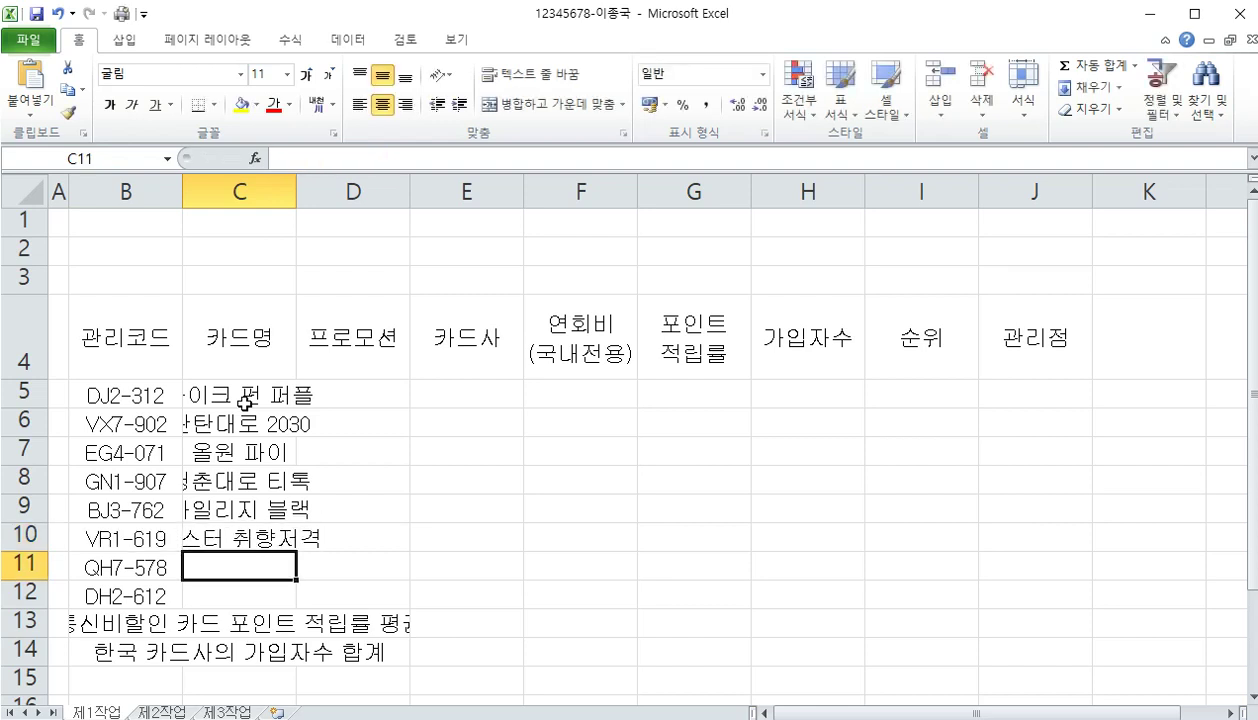
text(마일앤조이)
key(Return)
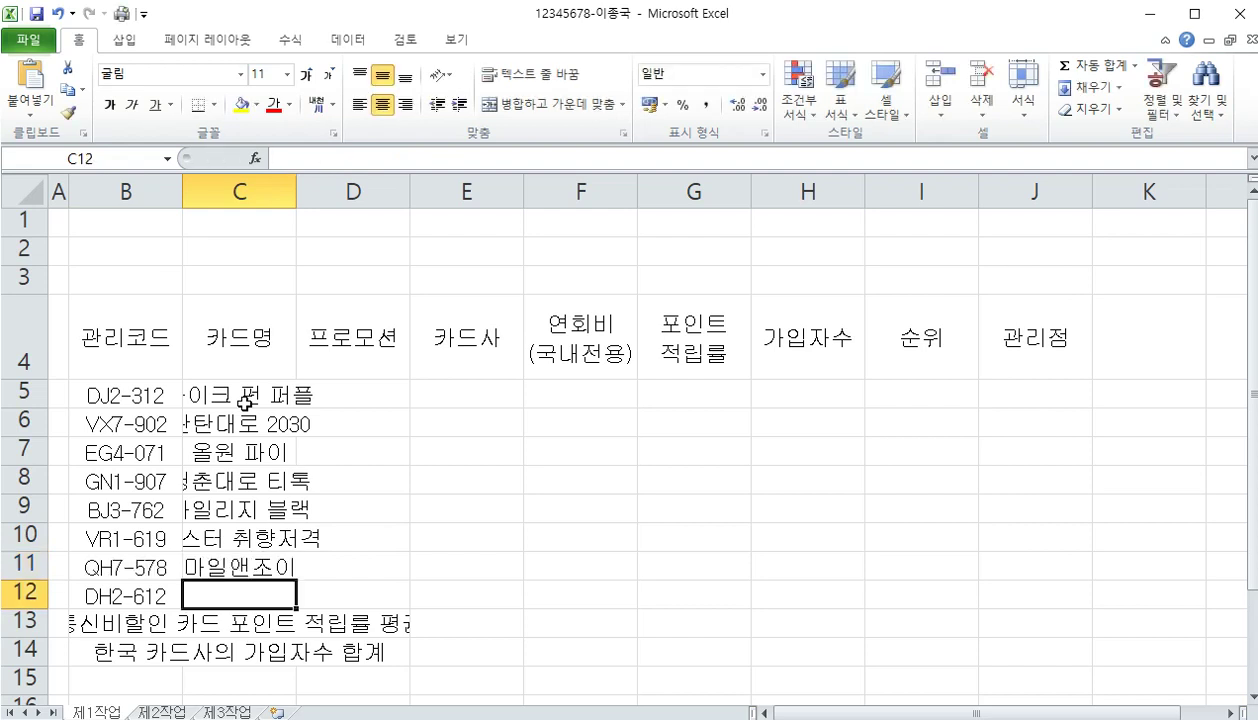
text(에이스)
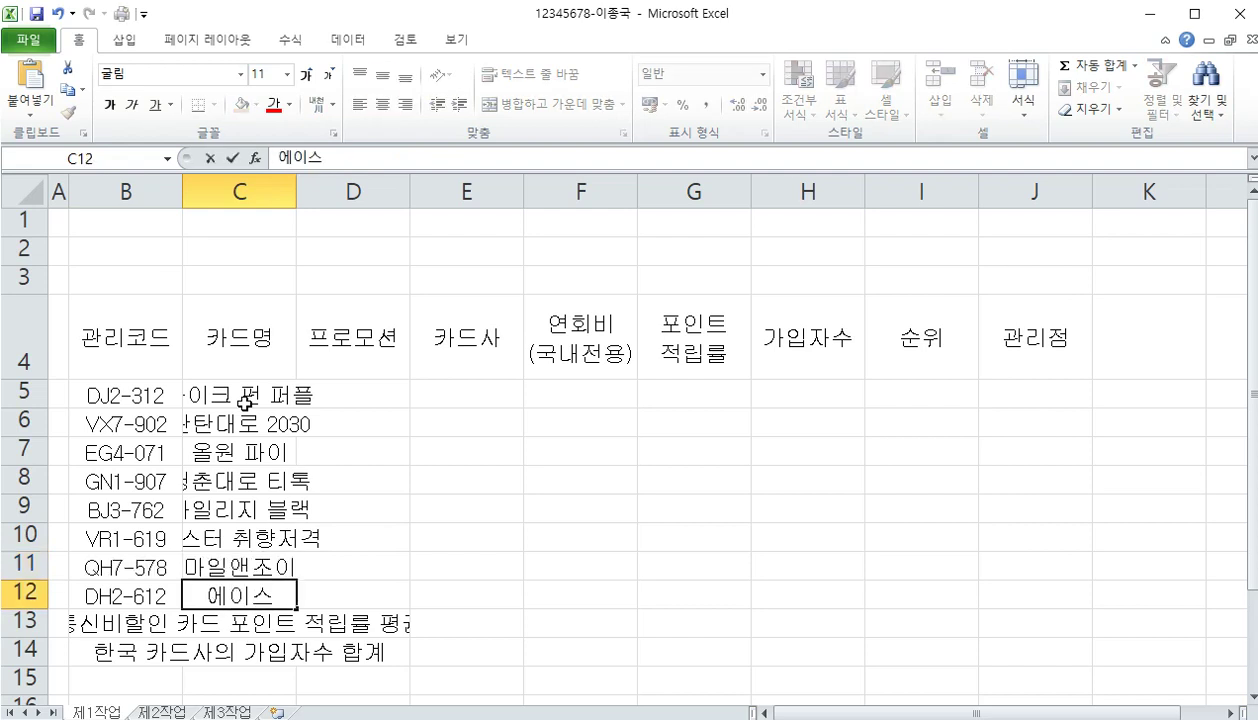
text(플러스)
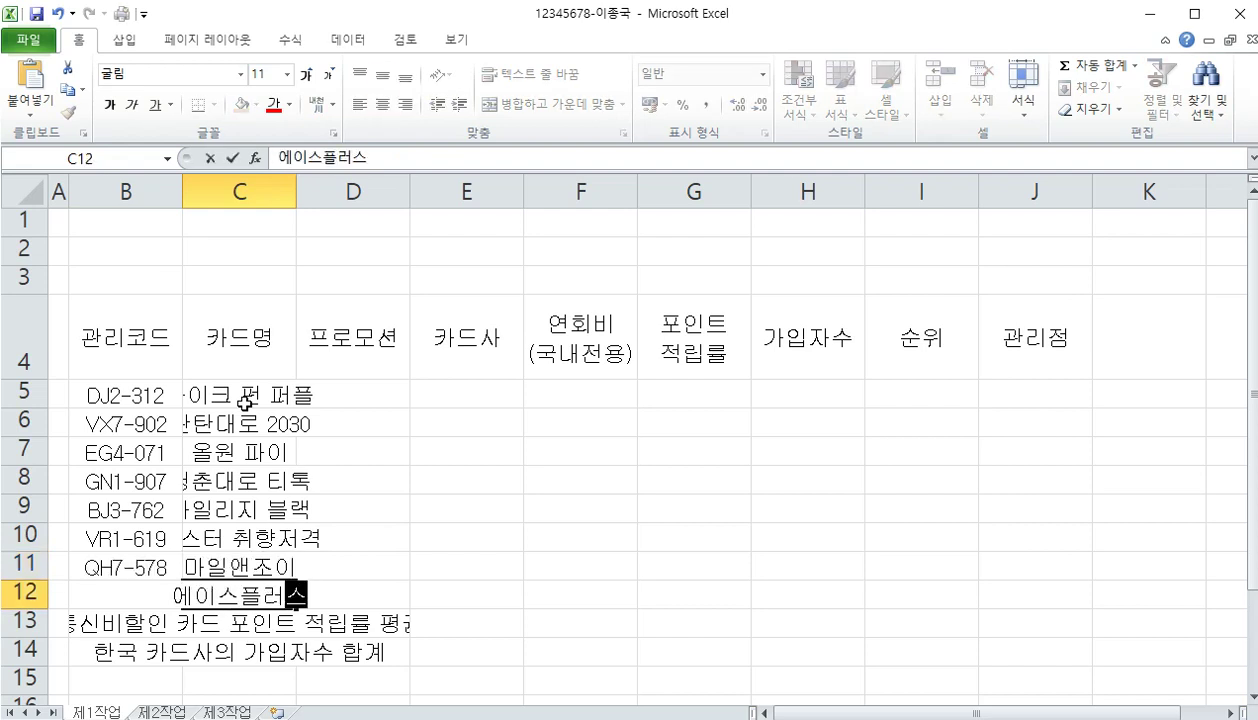
key(Return)
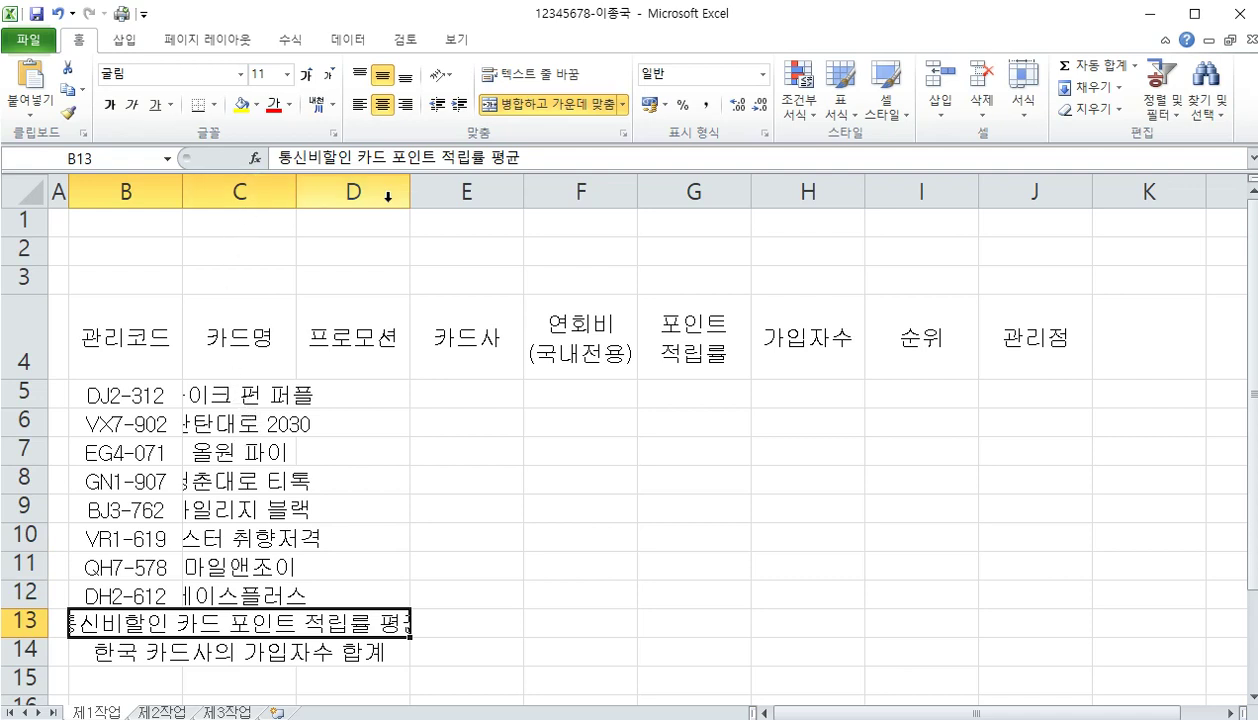
Autofit column C and enter 통신비할인, 커피할인 and 넷플릭스 in D5:D7
double_click(296, 197)
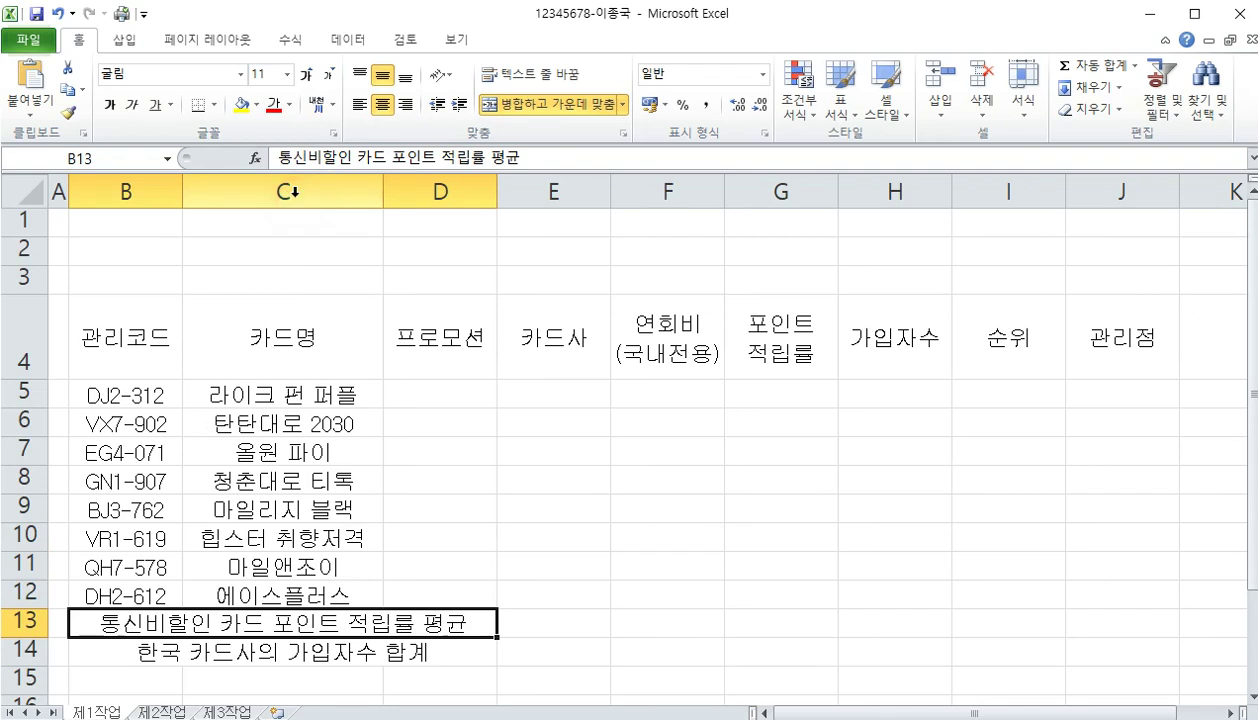
click(430, 395)
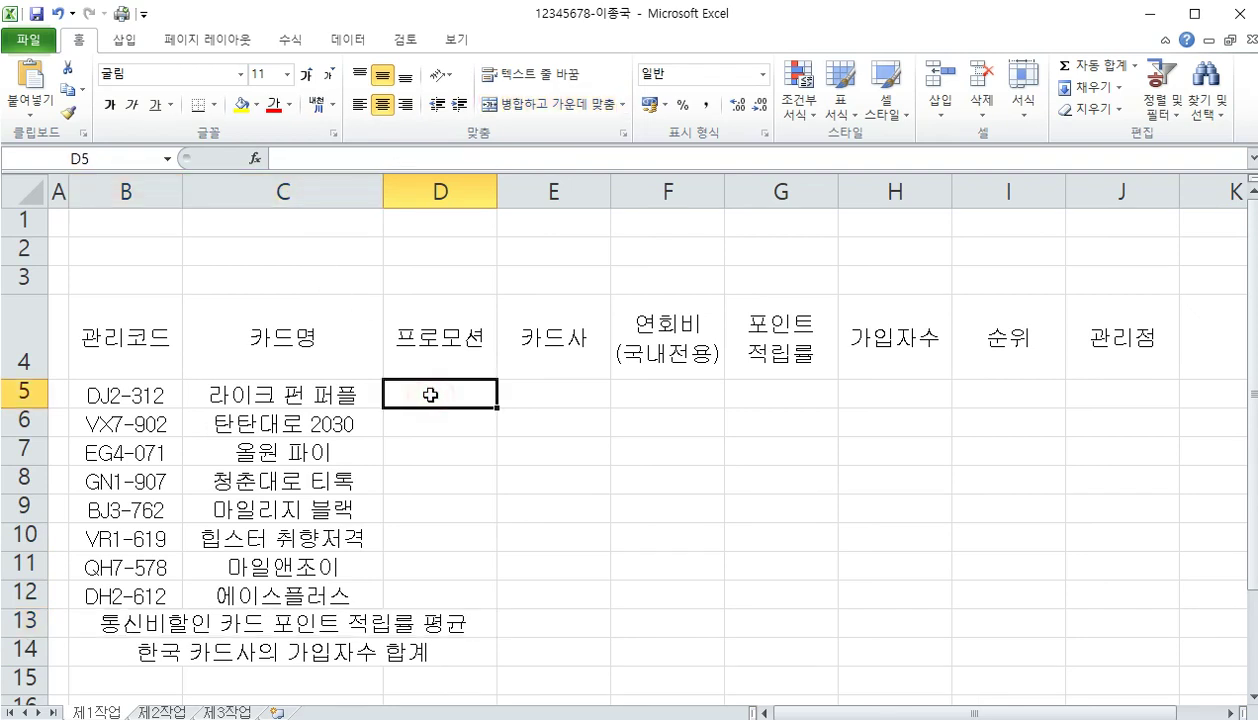
text(통신)
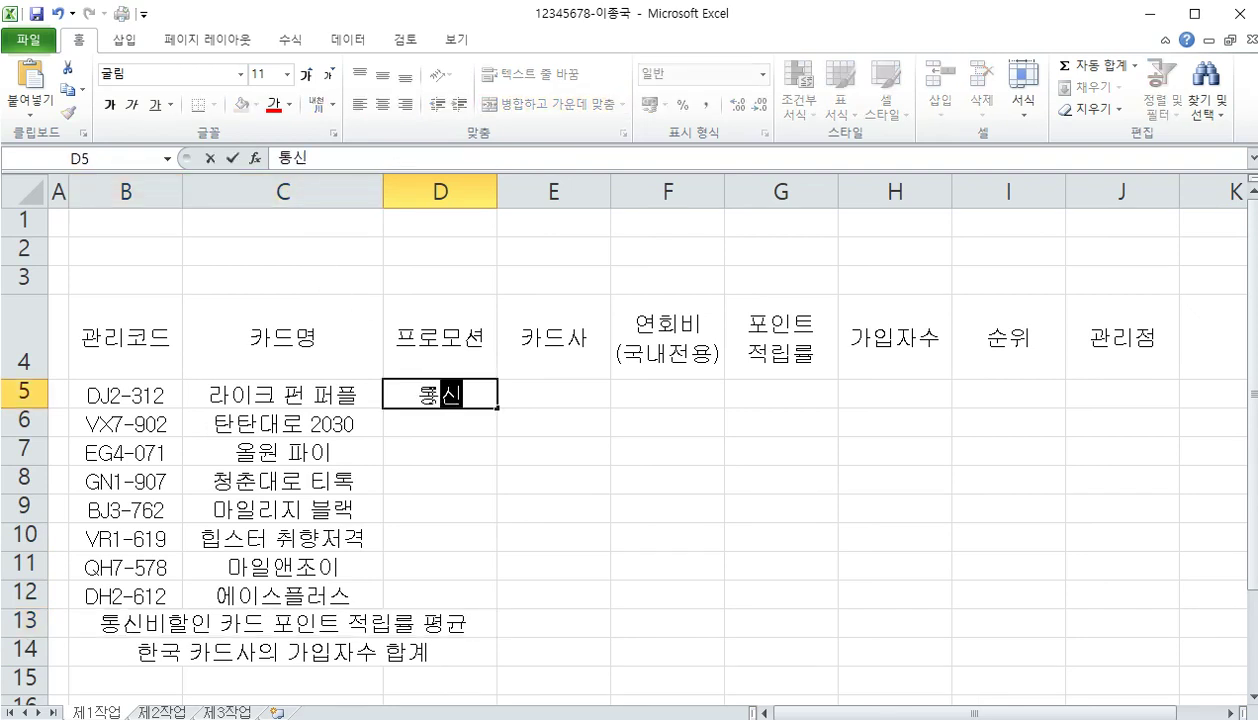
text(비할인)
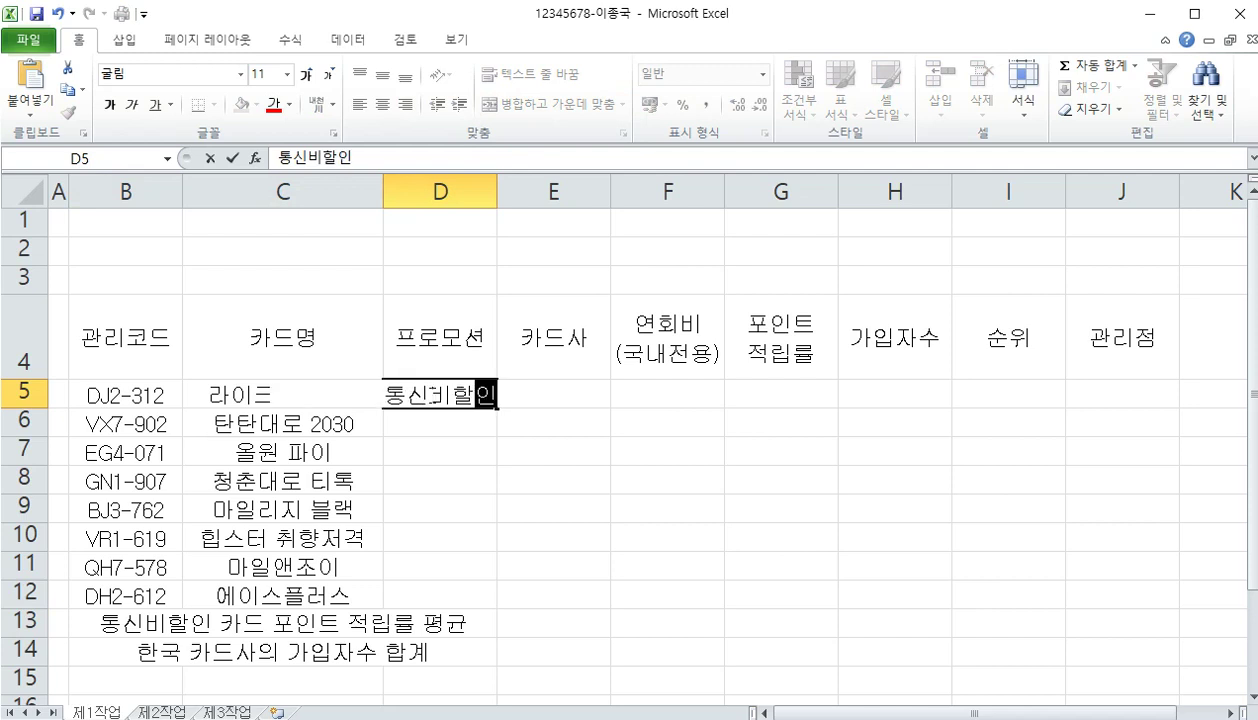
key(Return)
text(커피할인)
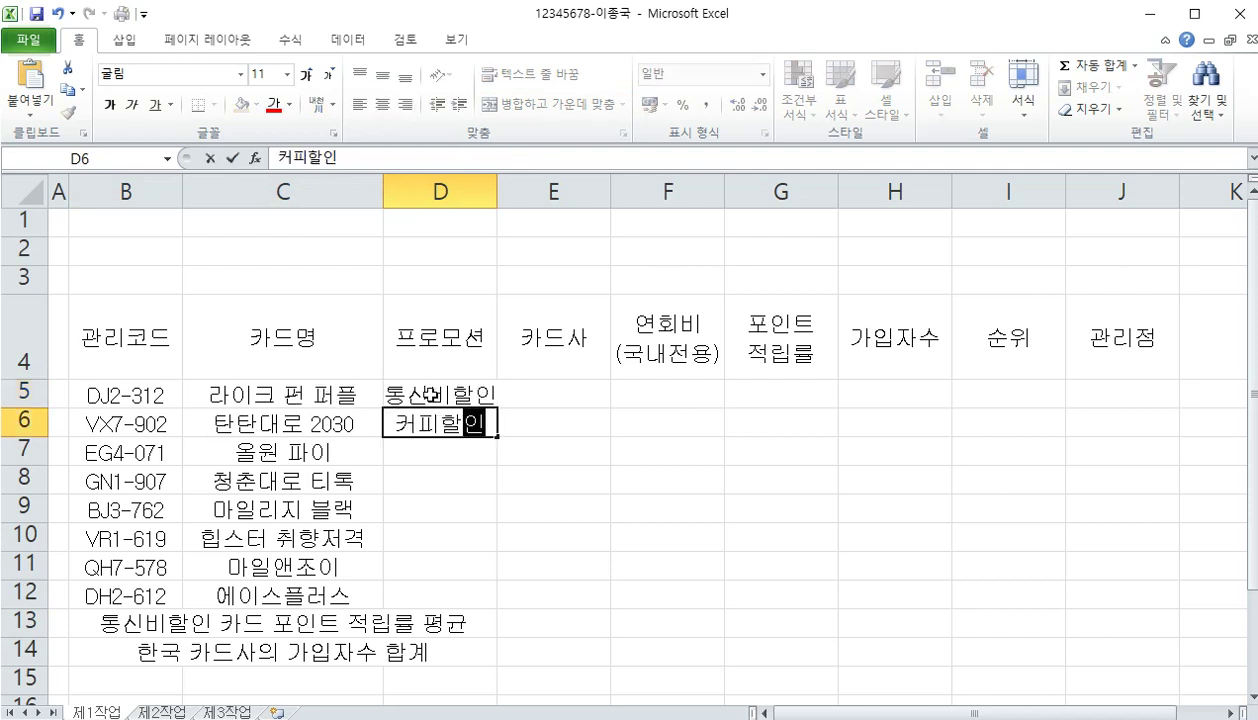
key(Return)
text(ㄴ넷플릭스)
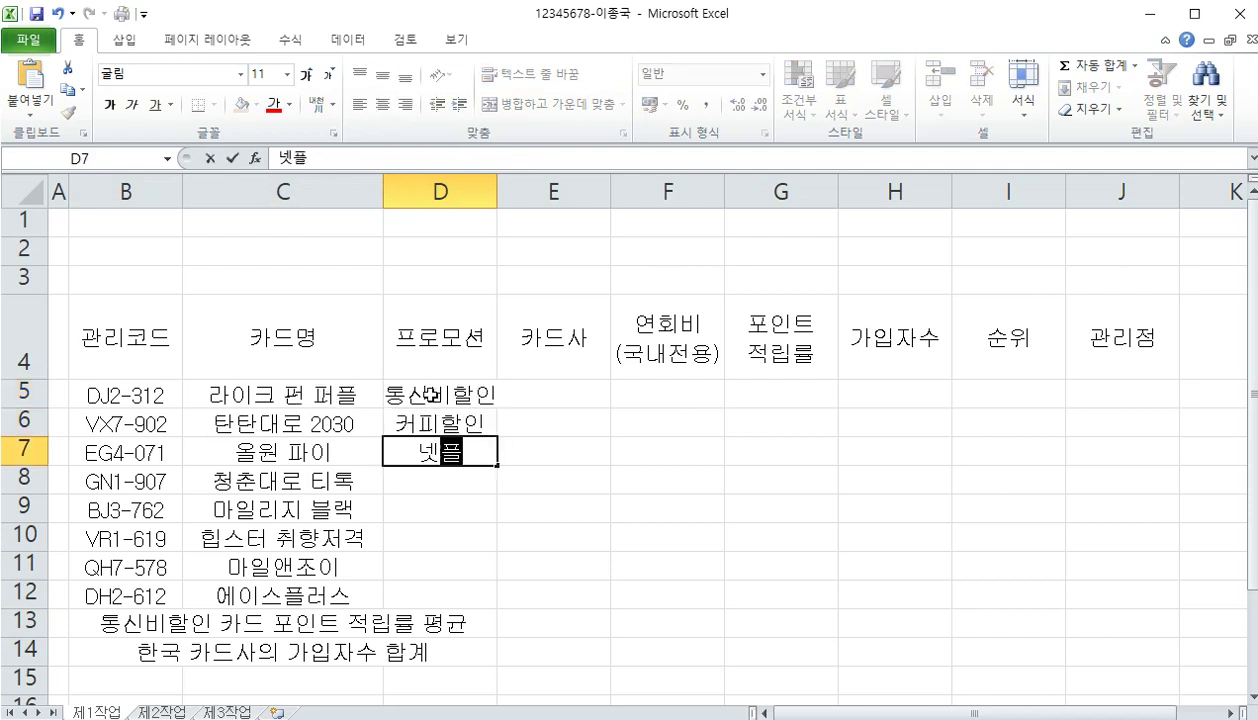
key(Return)
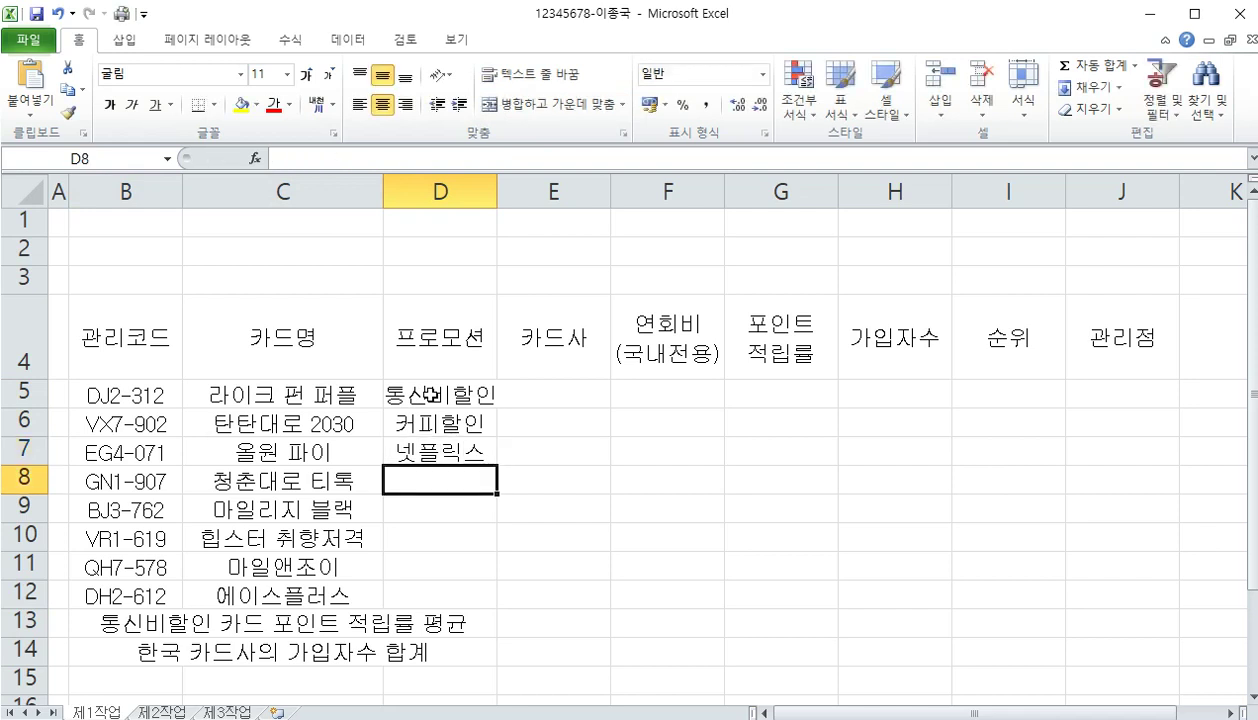
Fill D8:D12 with 통신비할인, 넷플릭스, 커피할인, 통신비할인, 커피할인 and widen column D
text(통신비할인)
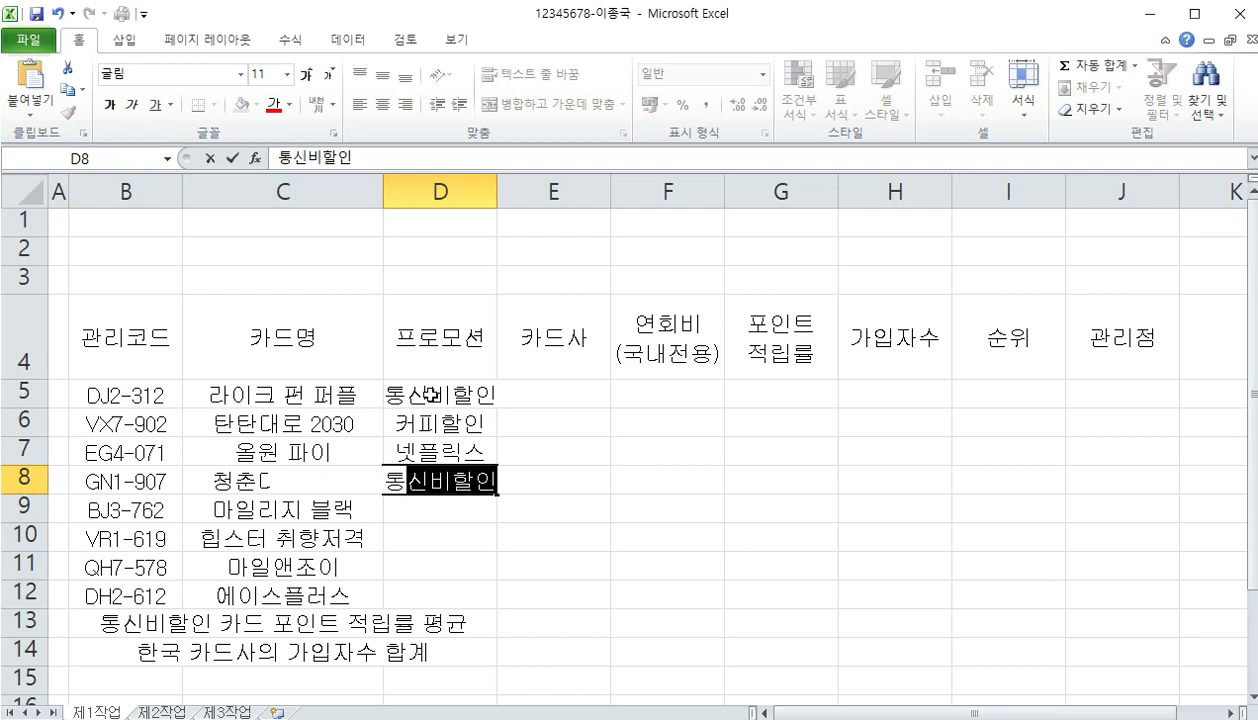
key(Return)
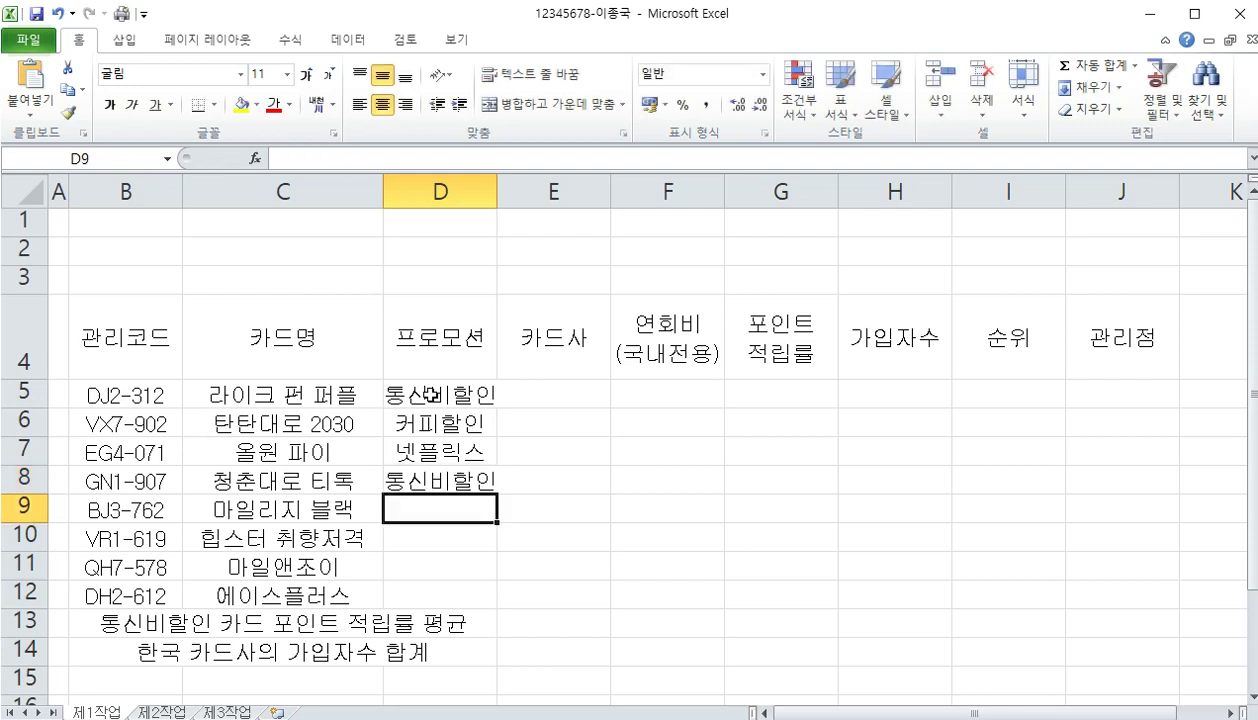
text(넷)
key(Return)
text(커)
key(Return)
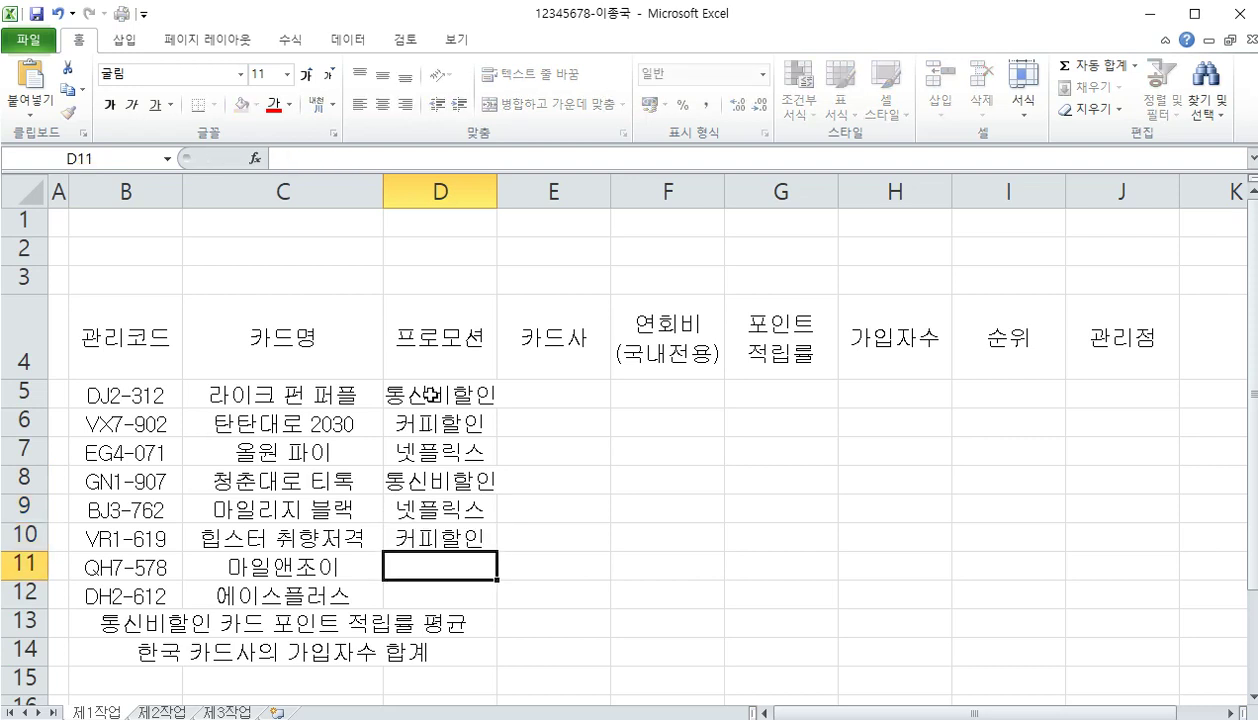
text(통신비할인)
key(Return)
text(커피할인)
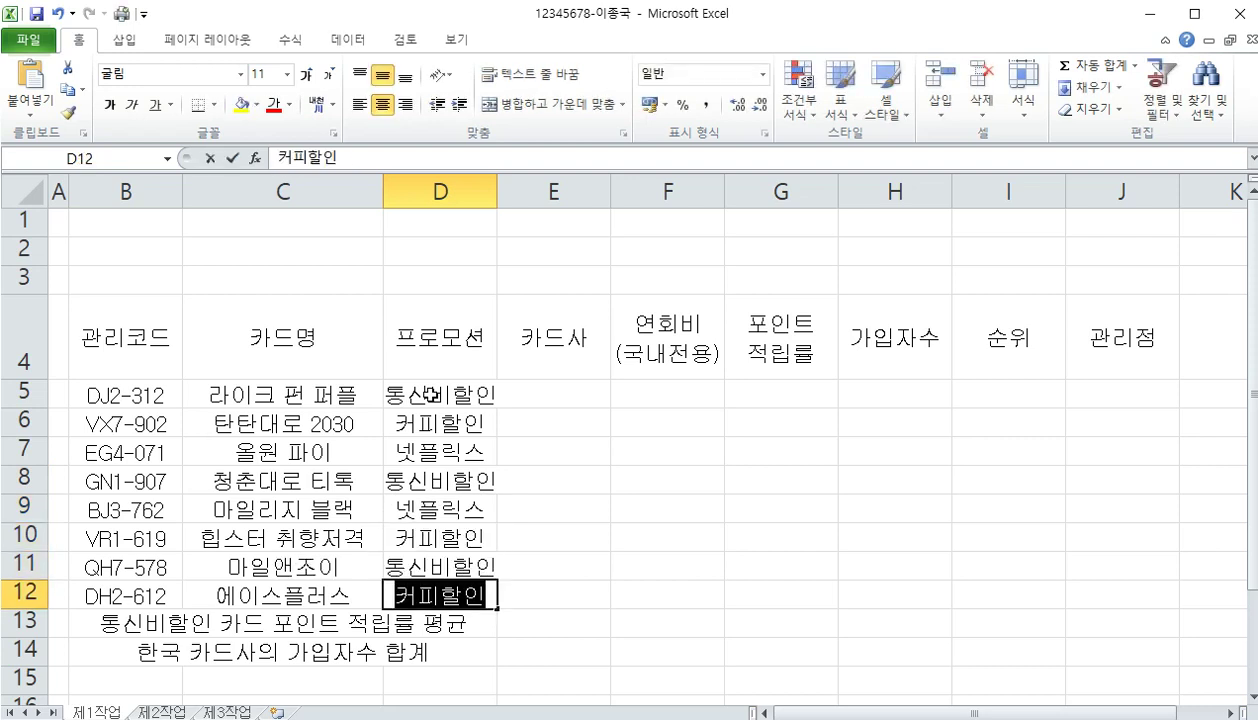
key(Return)
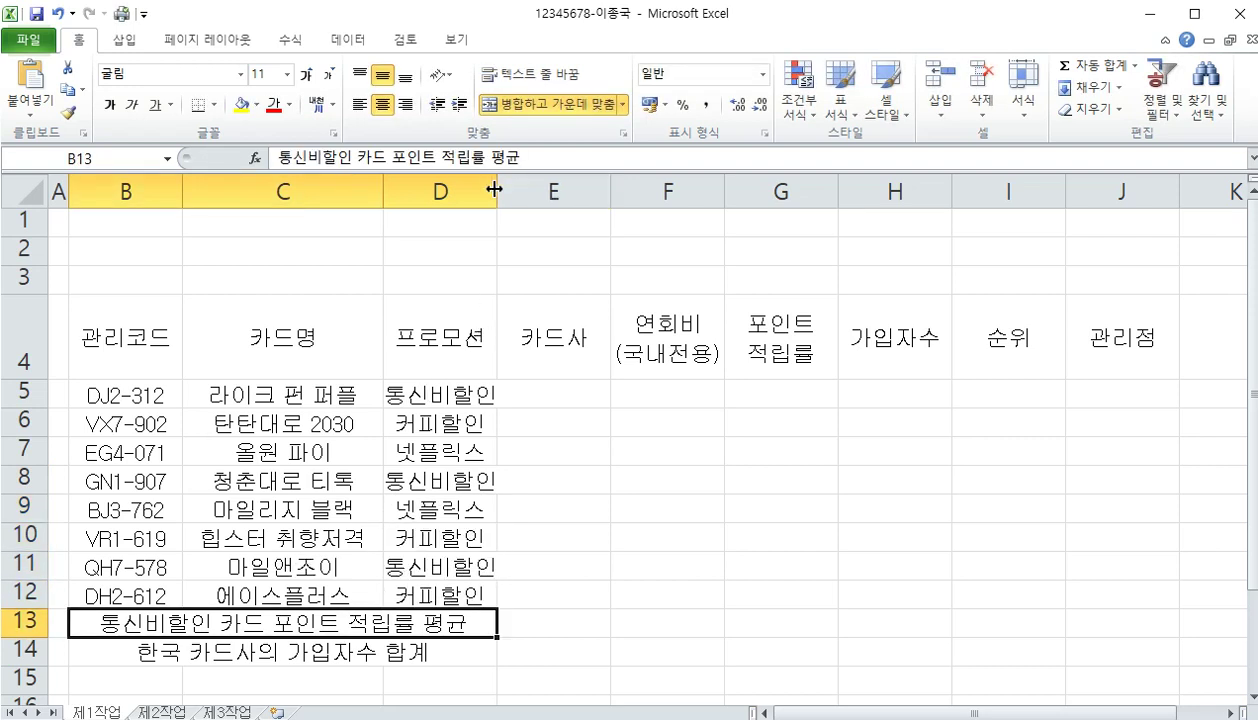
drag(497, 190, 522, 190)
Enter 한국, 대한, 선한 and 한국 as the card companies in E5:E8
click(558, 396)
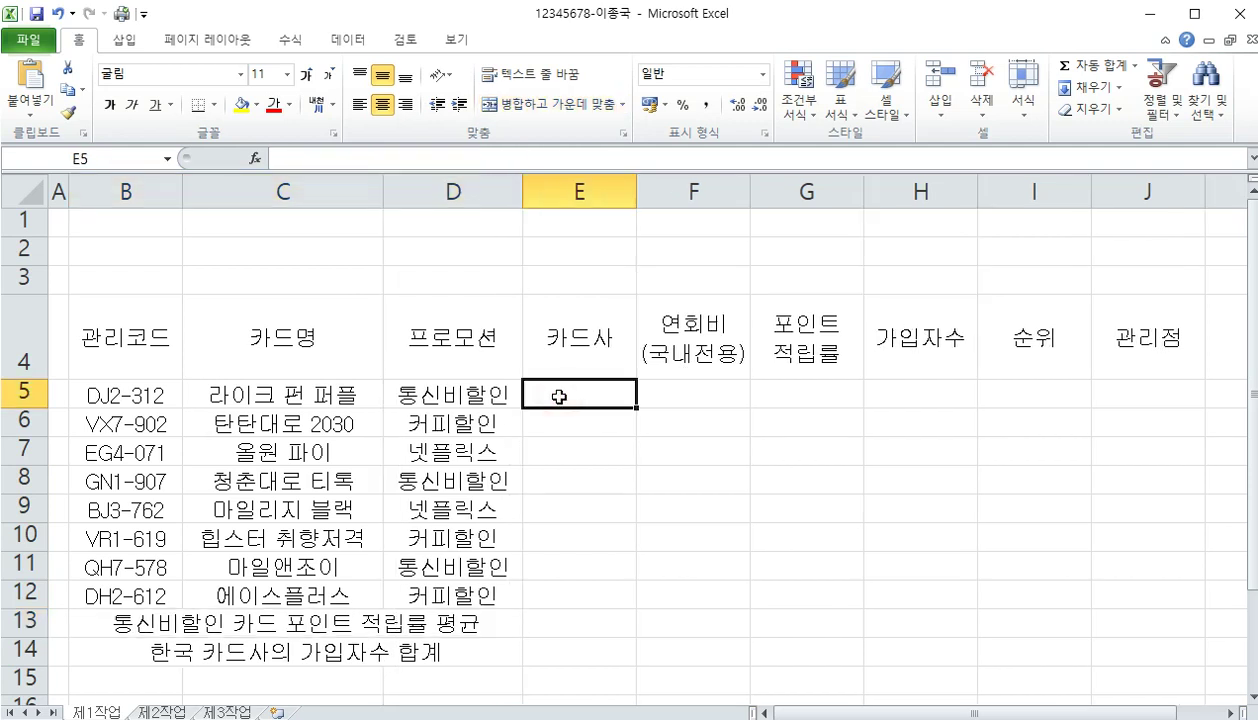
text(한국)
key(Return)
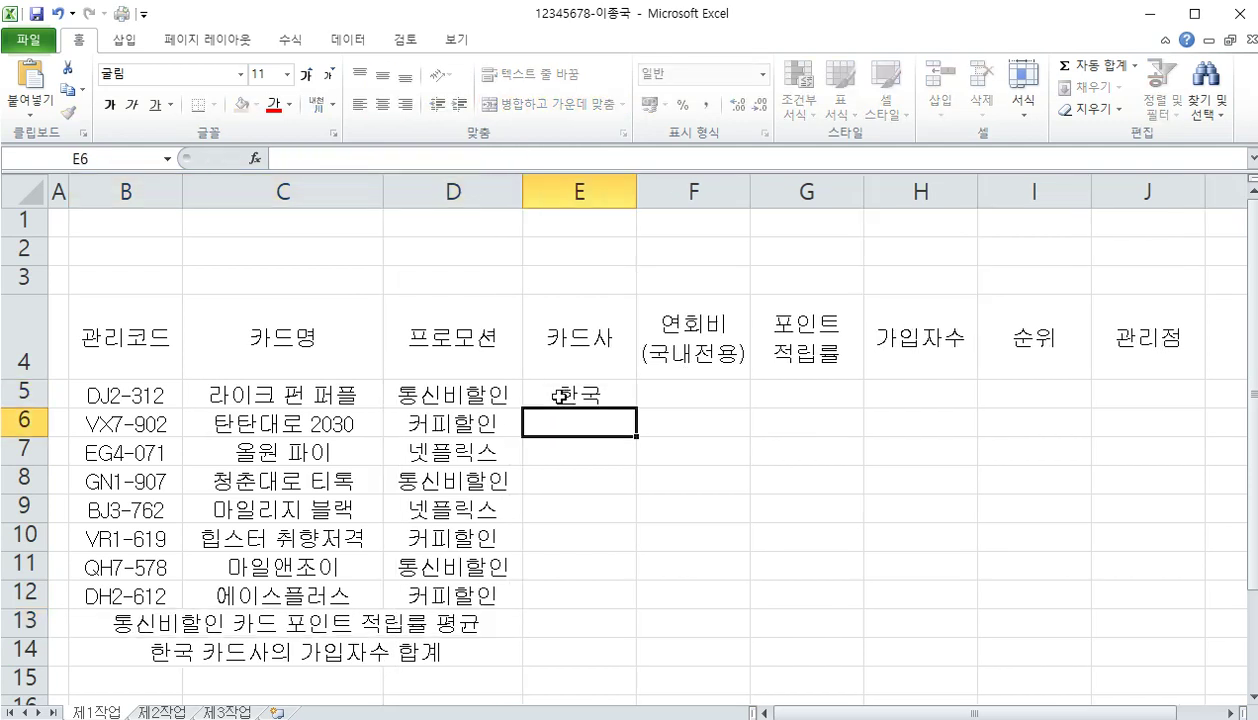
text(대한)
key(Return)
text(선한)
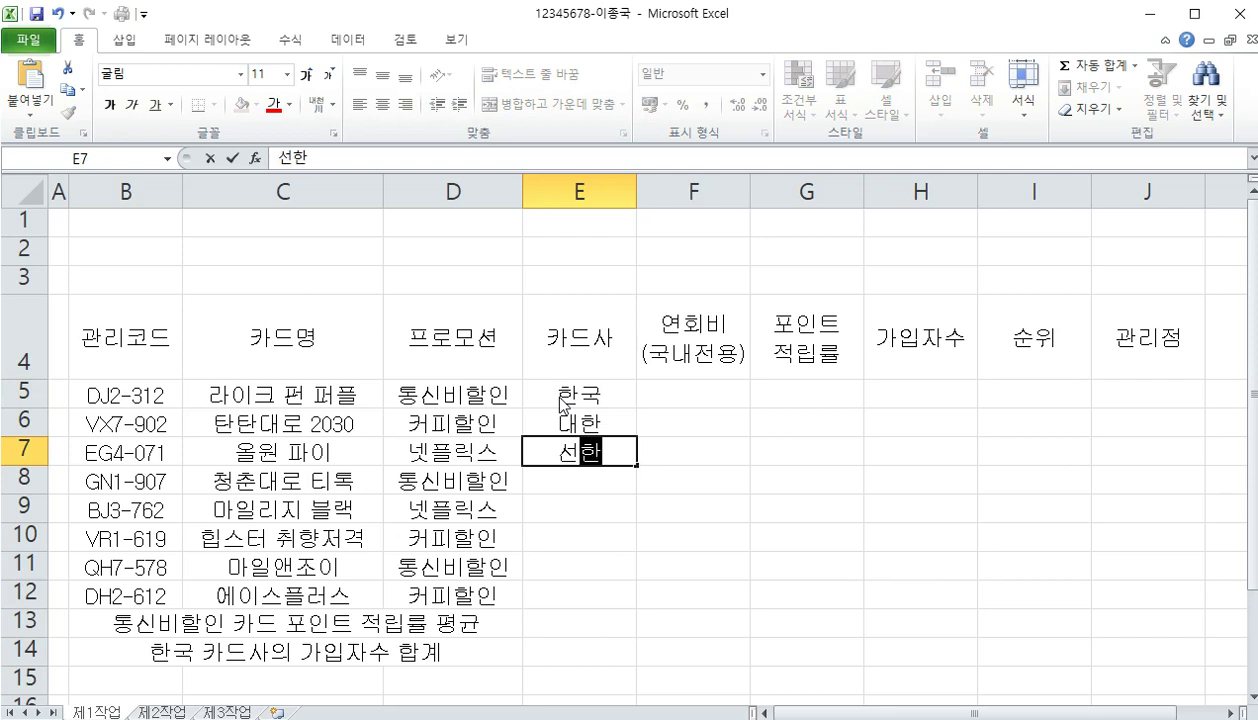
key(Return)
text(한국)
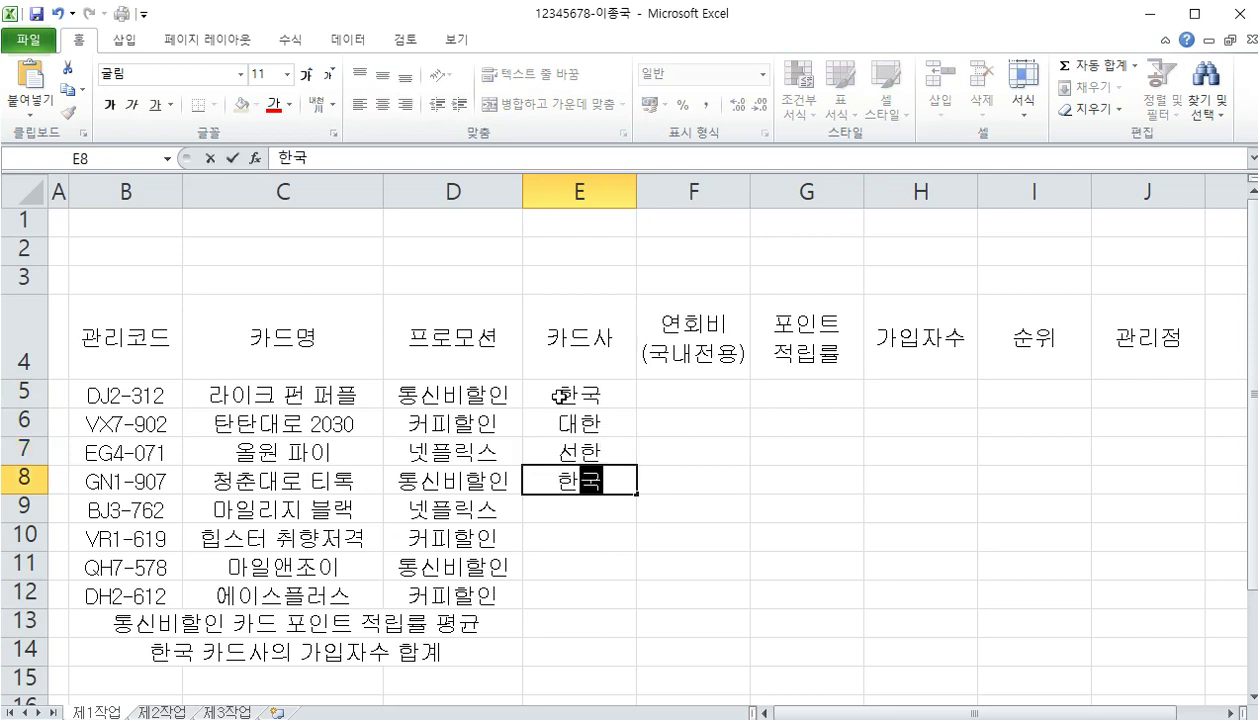
key(Return)
Enter 한국, 대한, 선한 and 대한 for the remaining cards in E9:E12
text(한국)
key(Return)
text(대한)
key(Return)
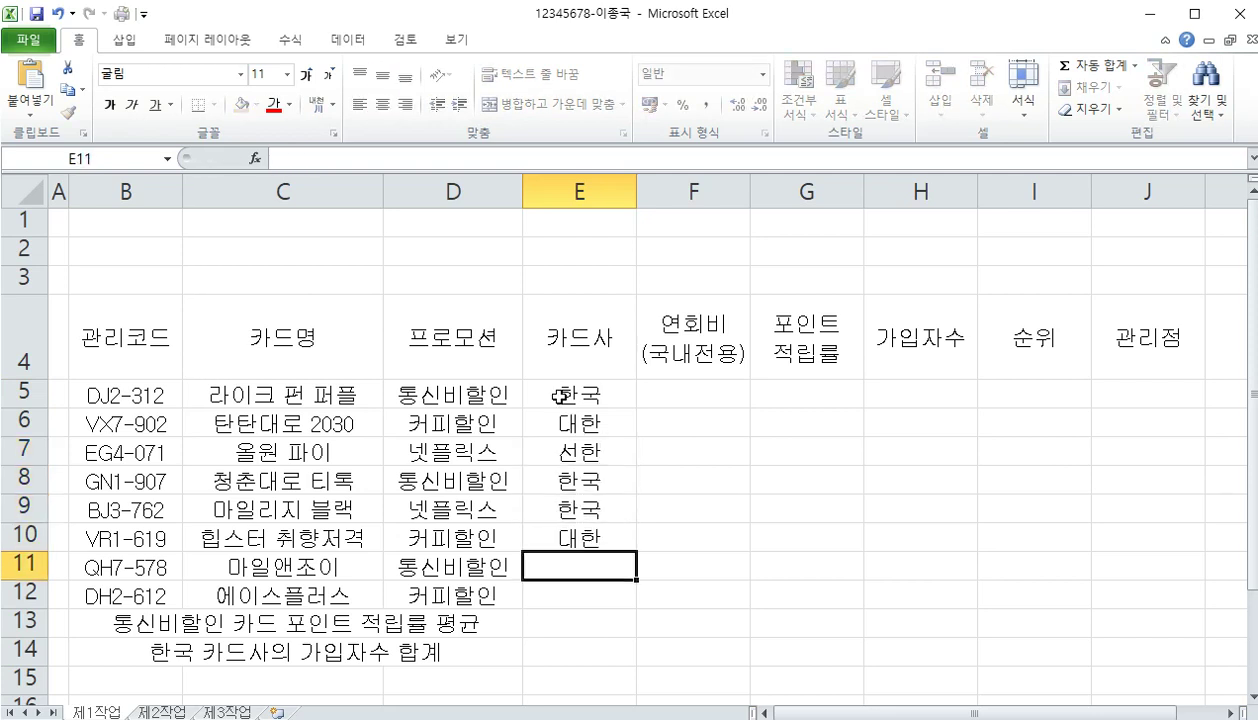
text(선한)
key(Return)
text(대한)
key(Return)
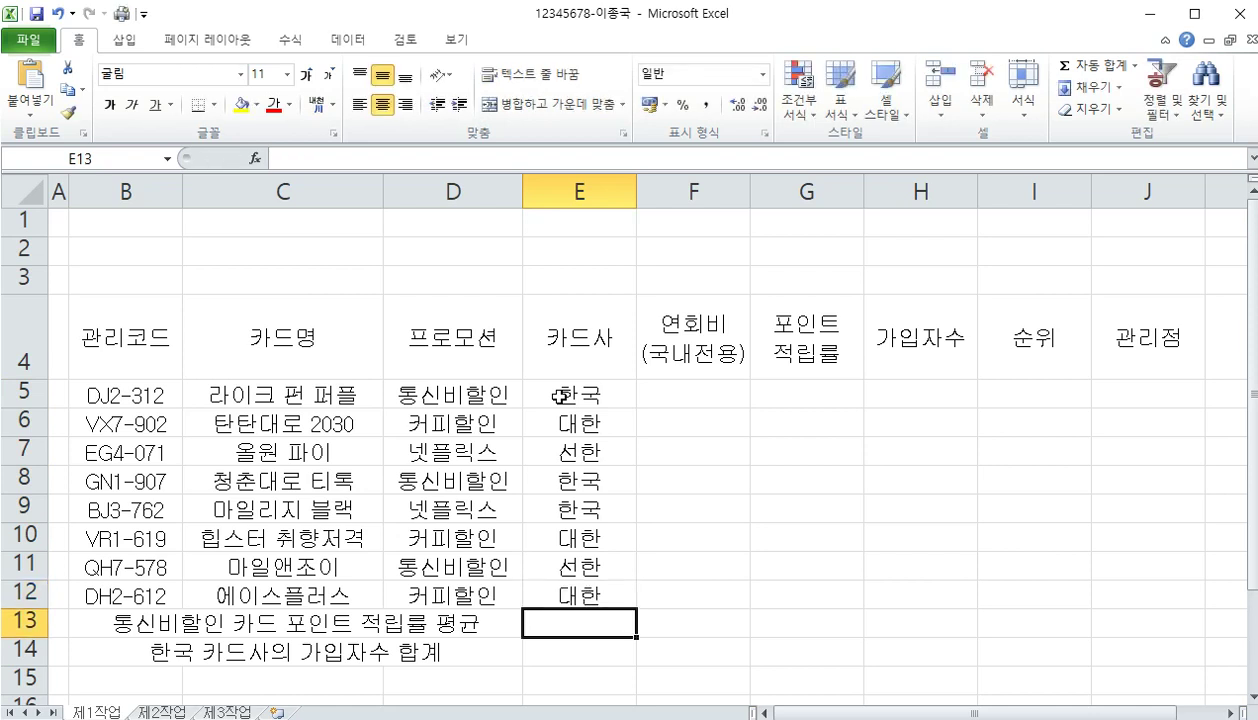
click(684, 392)
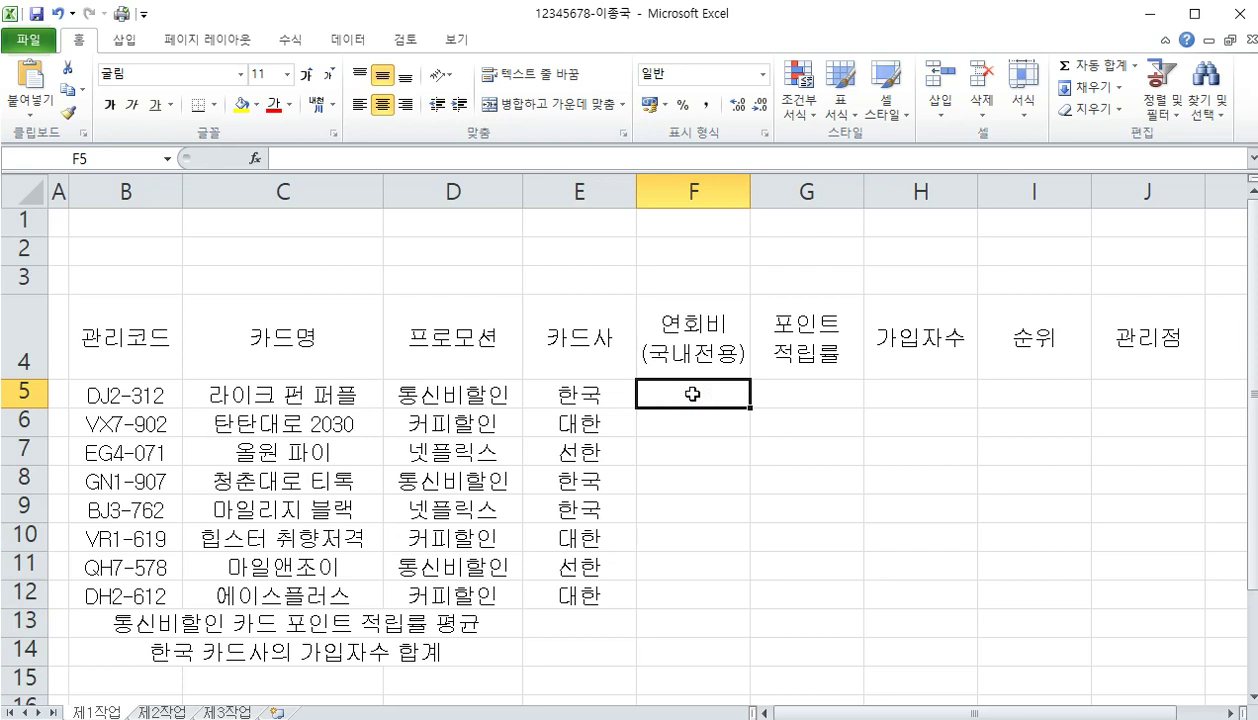
Enter annual fees 120000, 30000, 8000 and 10000 in F5:F8
text(120+)
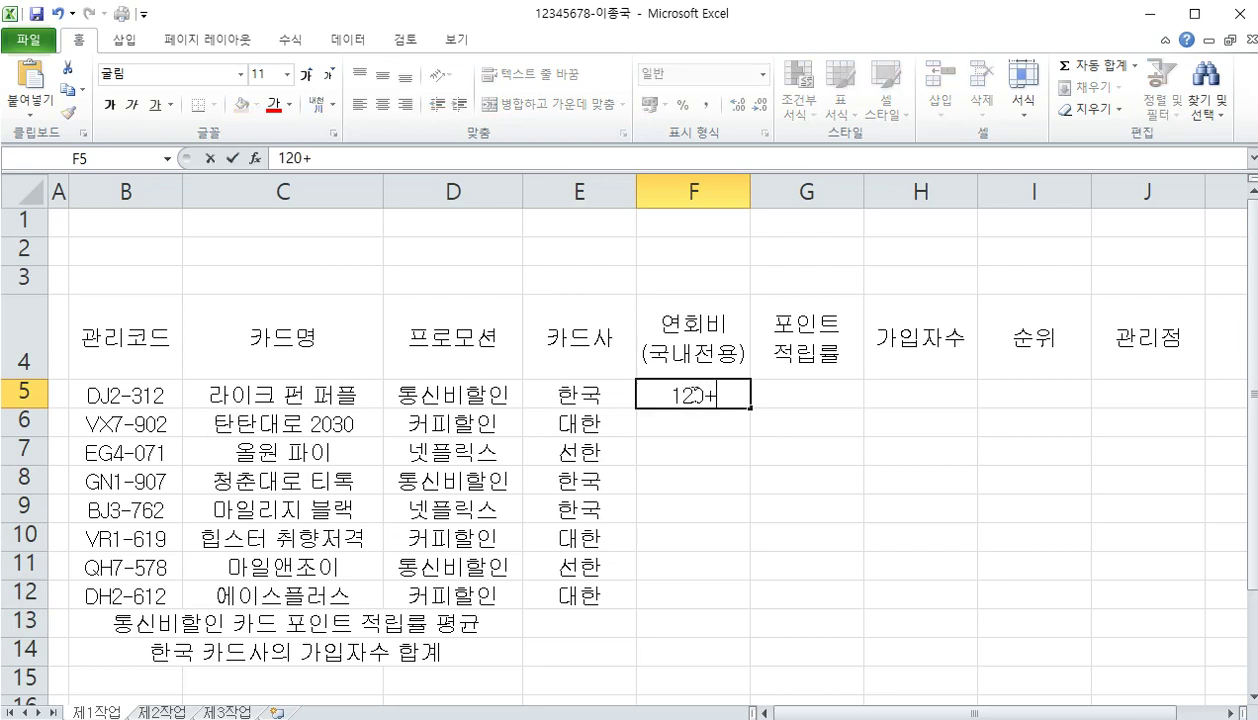
key(BackSpace)
text(000)
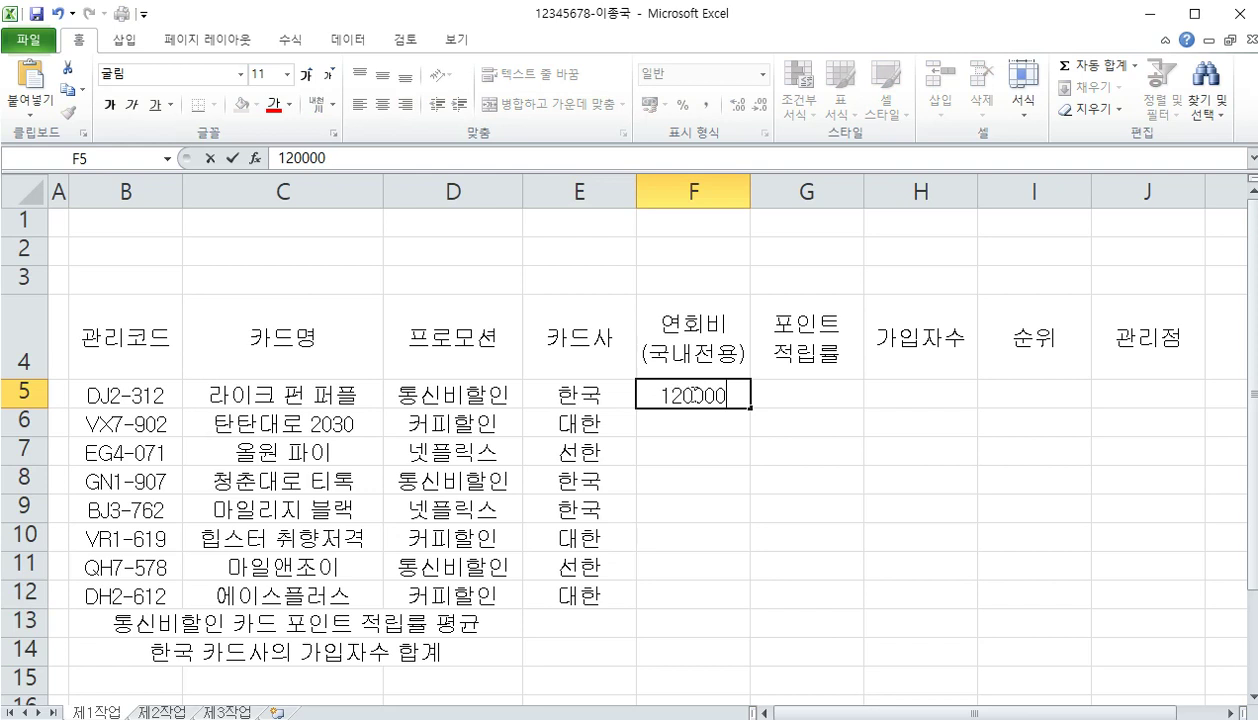
key(Return)
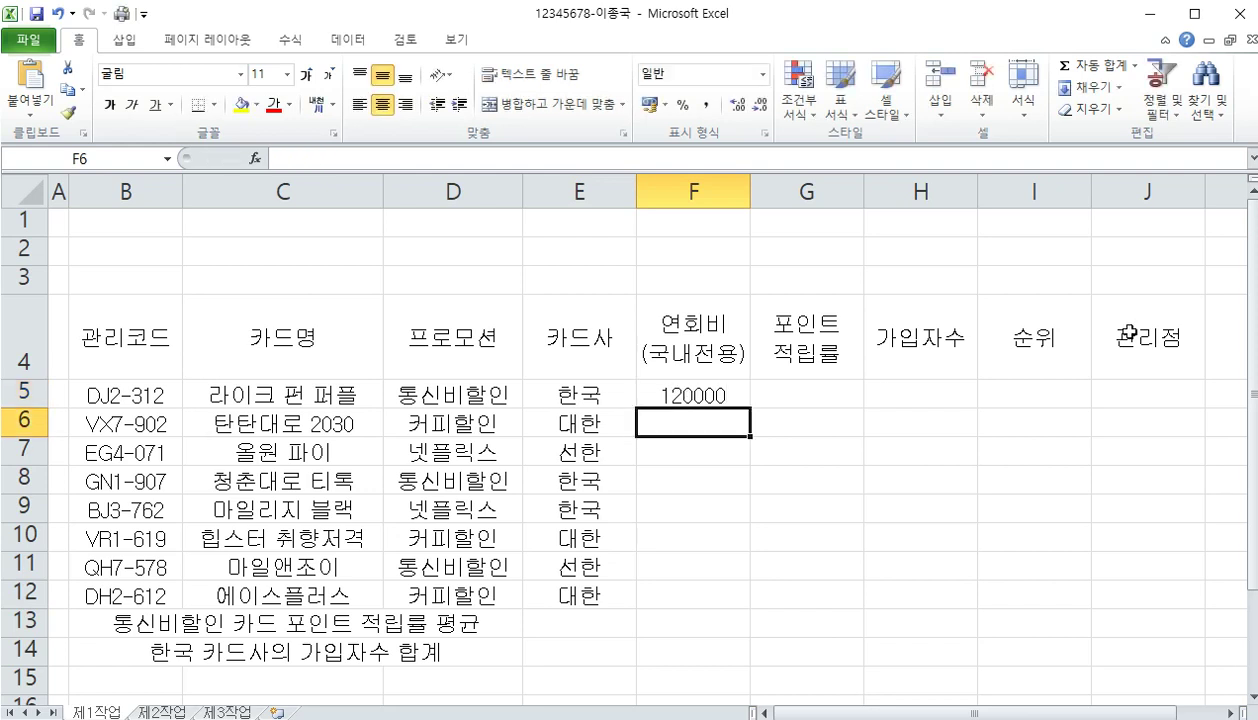
text(30000)
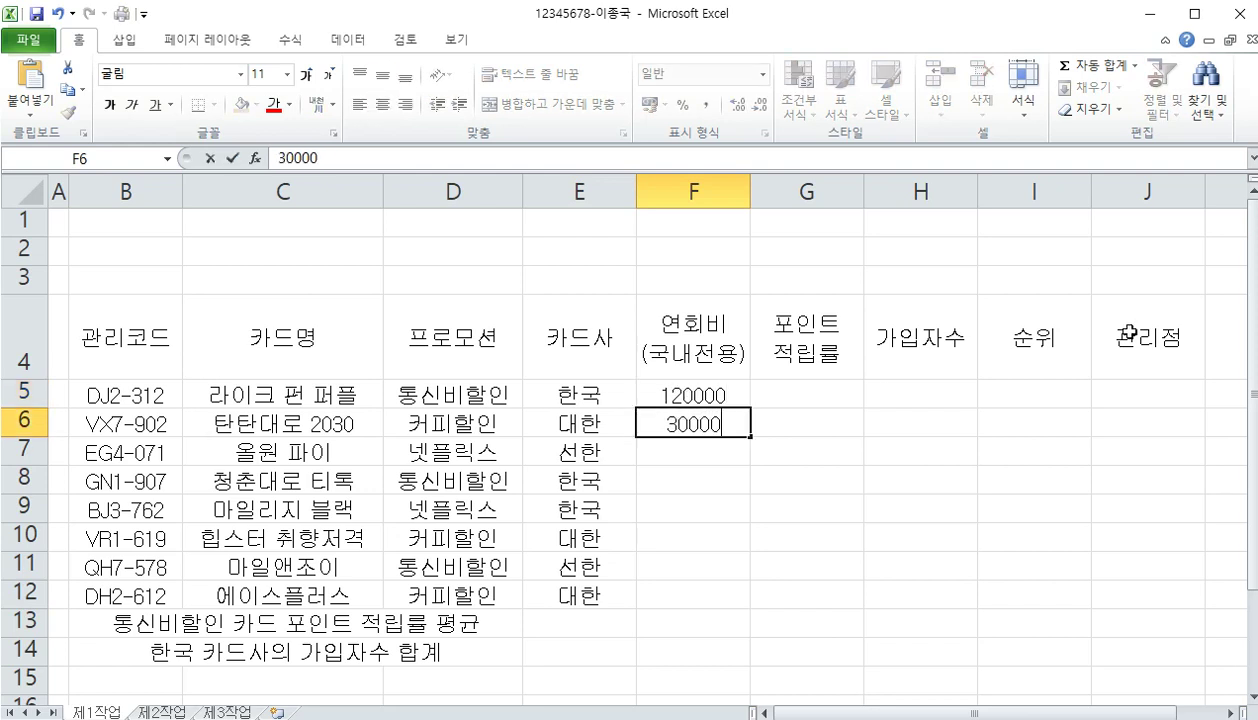
key(Return)
text(8000)
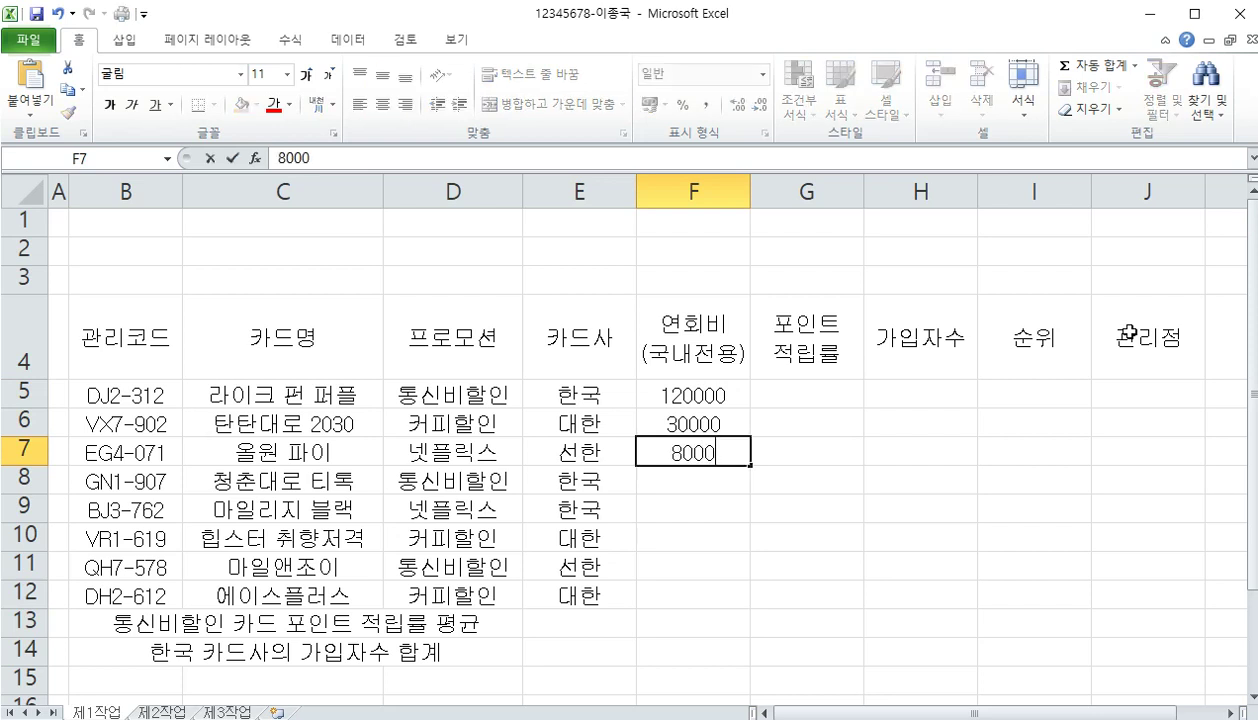
key(Return)
text(10000)
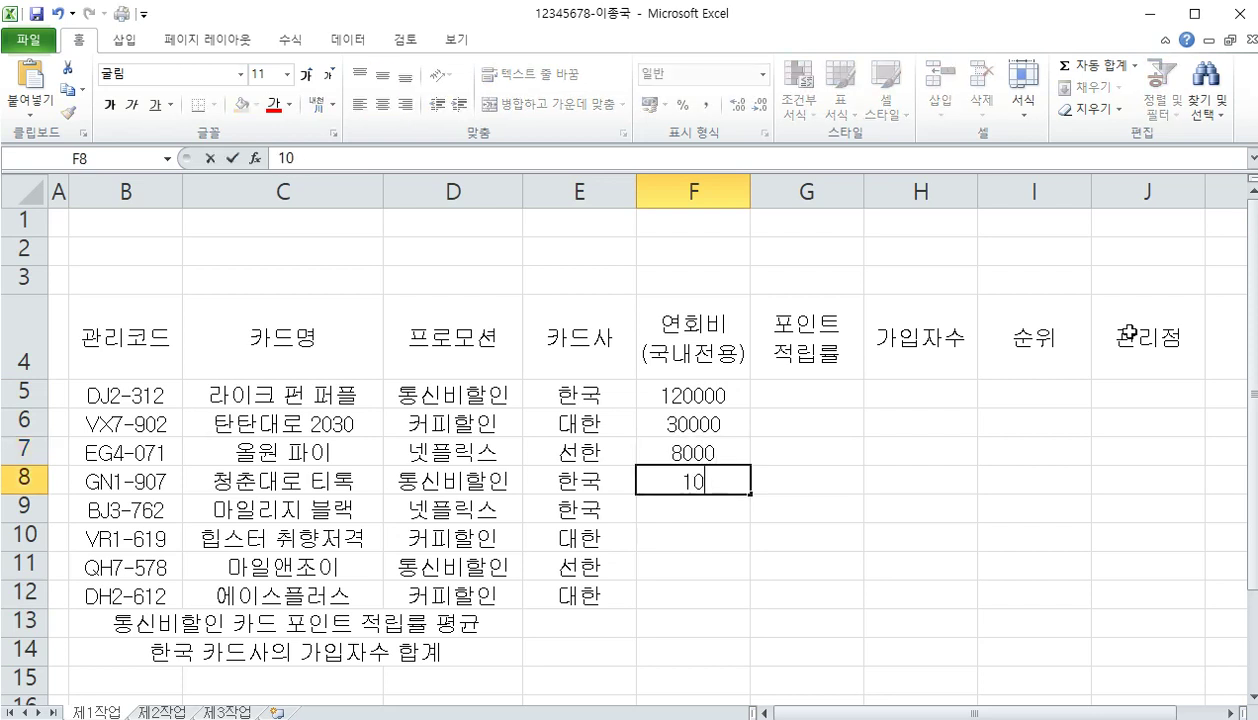
key(Return)
Enter annual fees 300000, 15000 and 5000 in F9:F11
text(300000)
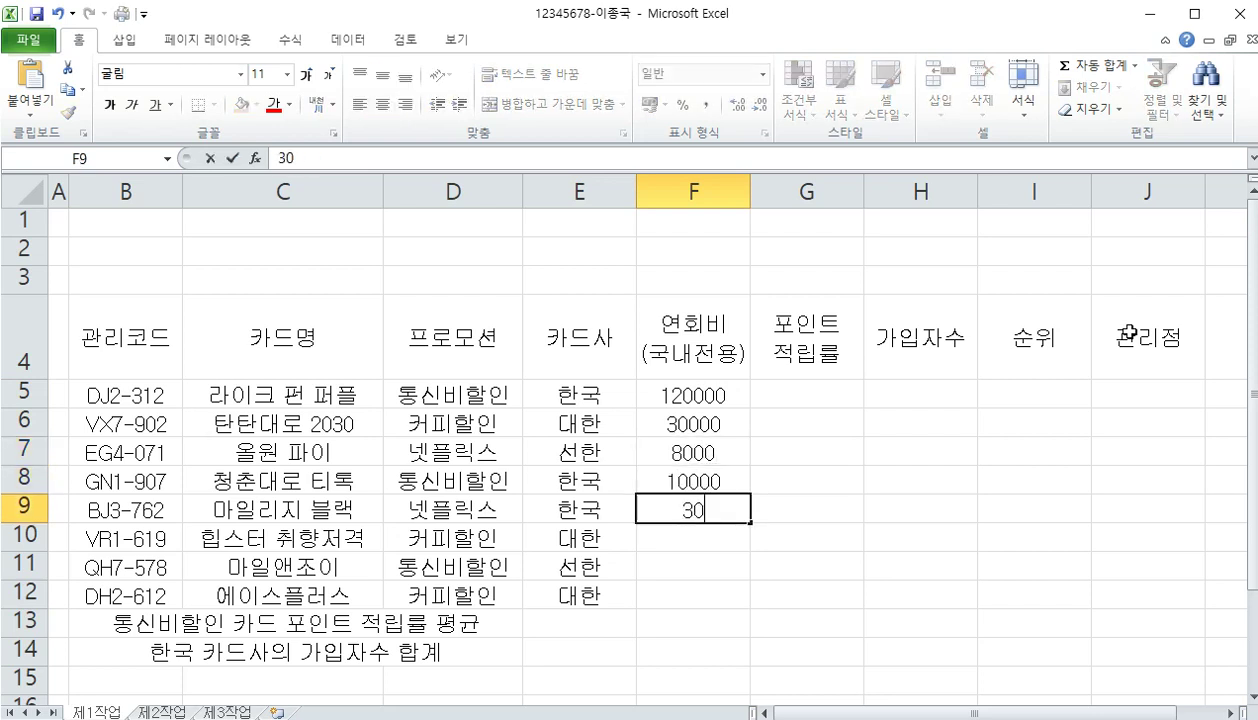
key(Return)
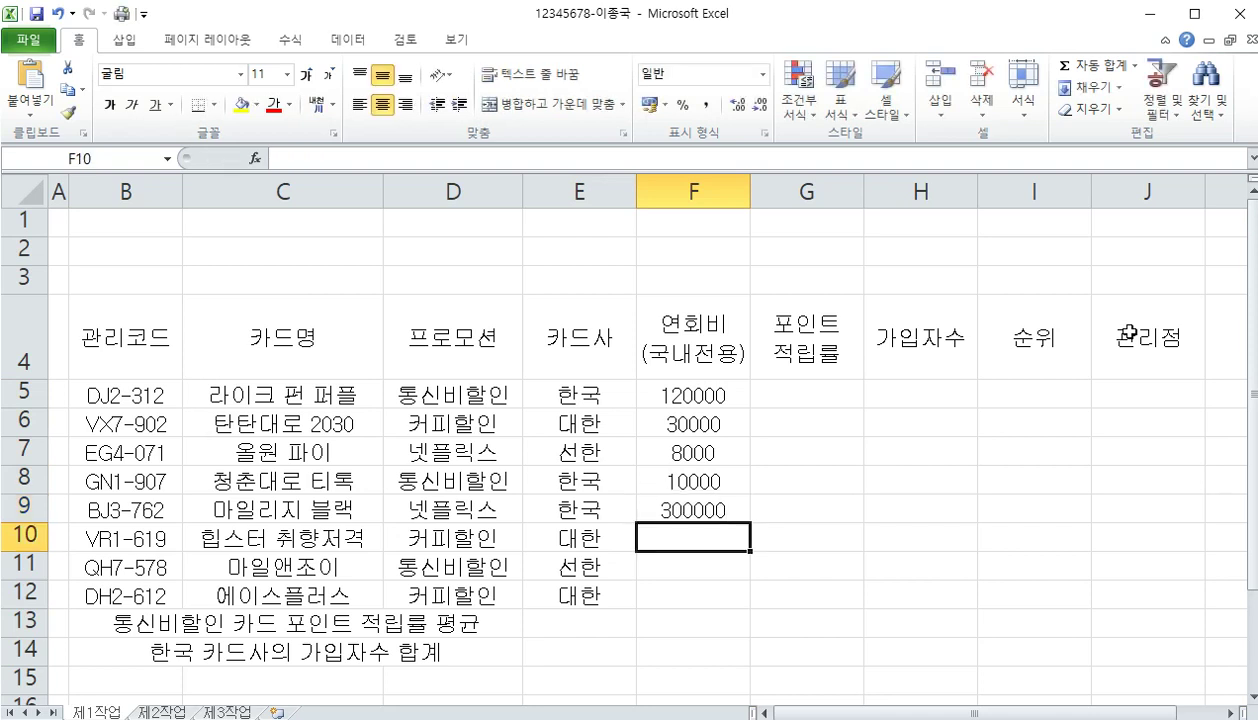
text(15000)
key(Return)
text(500)
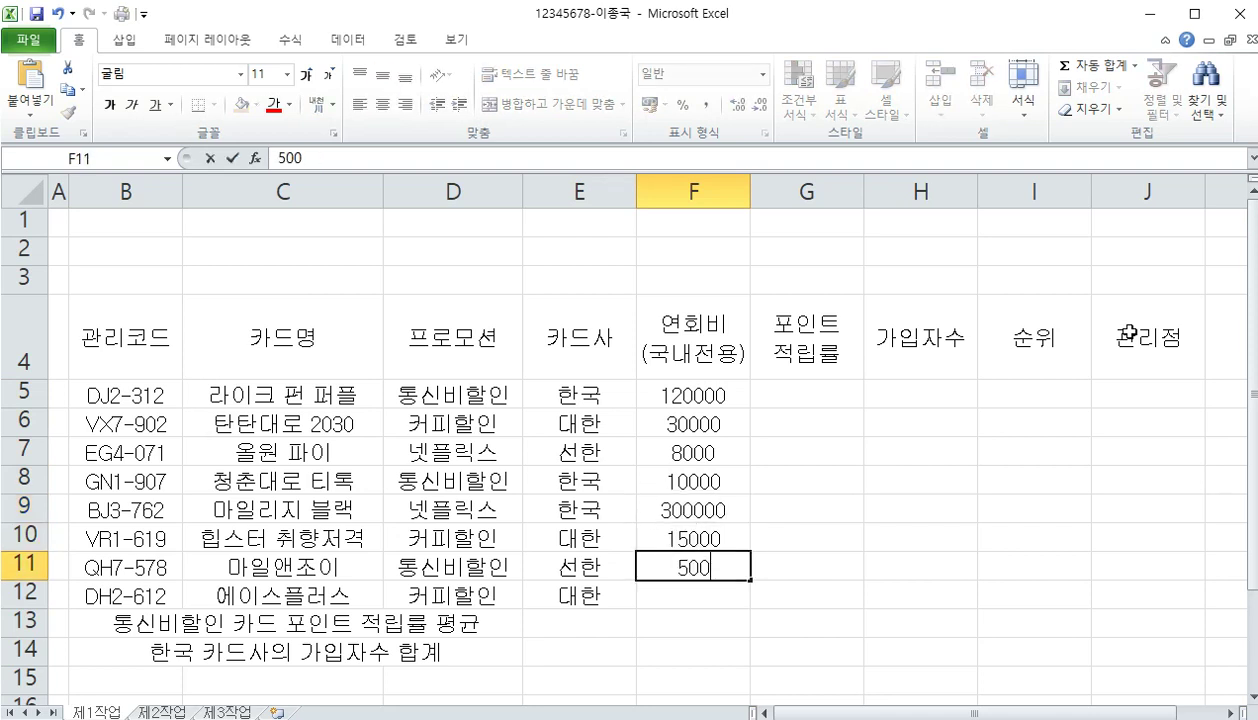
text(0)
key(Return)
text(500)
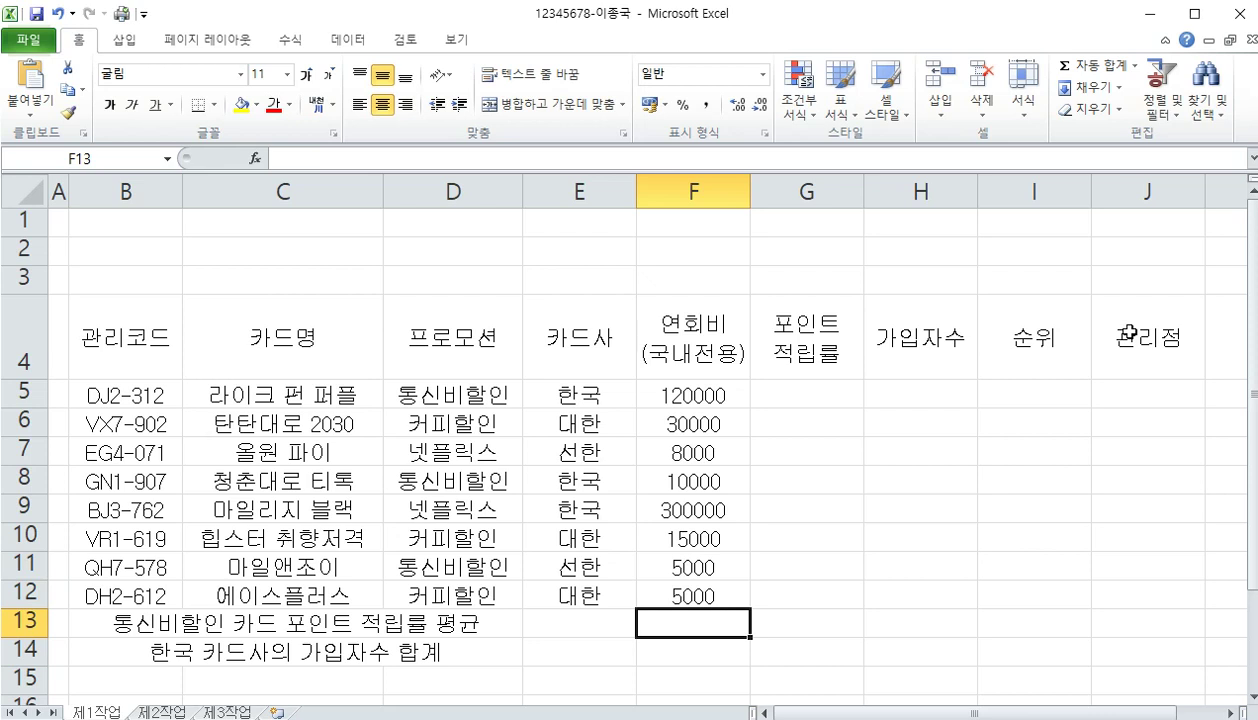
Enter point rates 2.1%, 1.50%, 3.00% and 2.00% in G5:G8
click(808, 396)
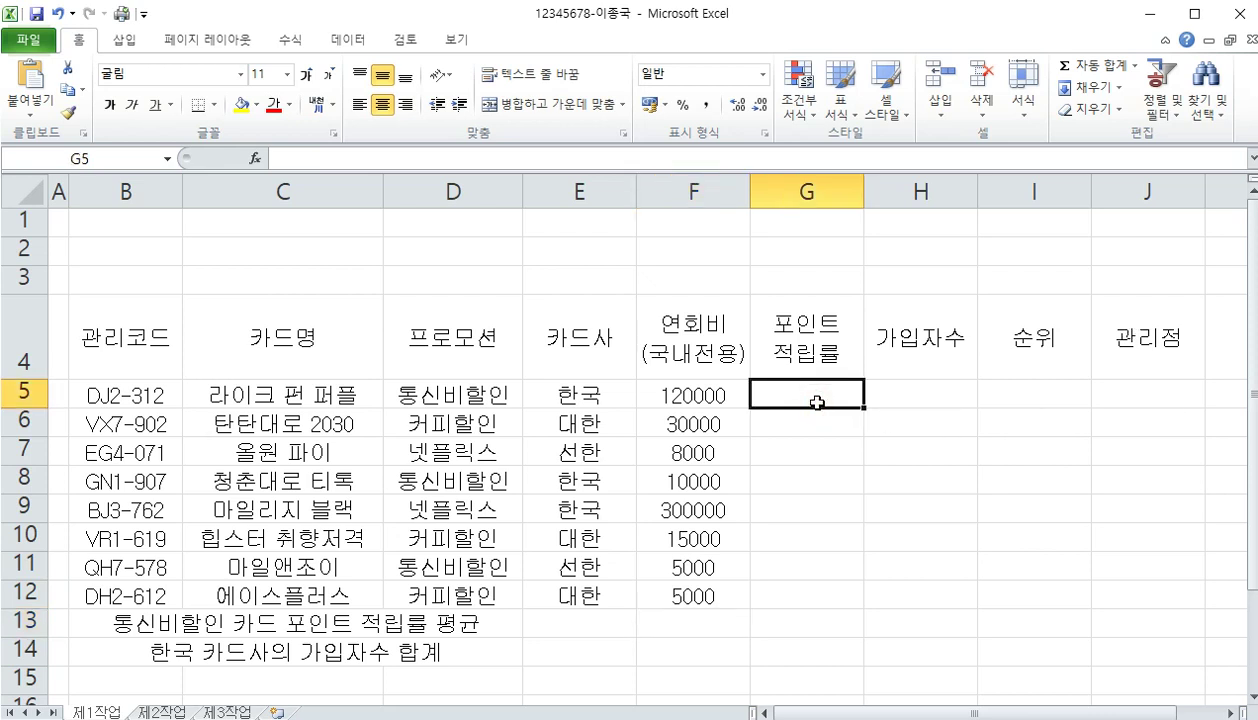
text(2.1)
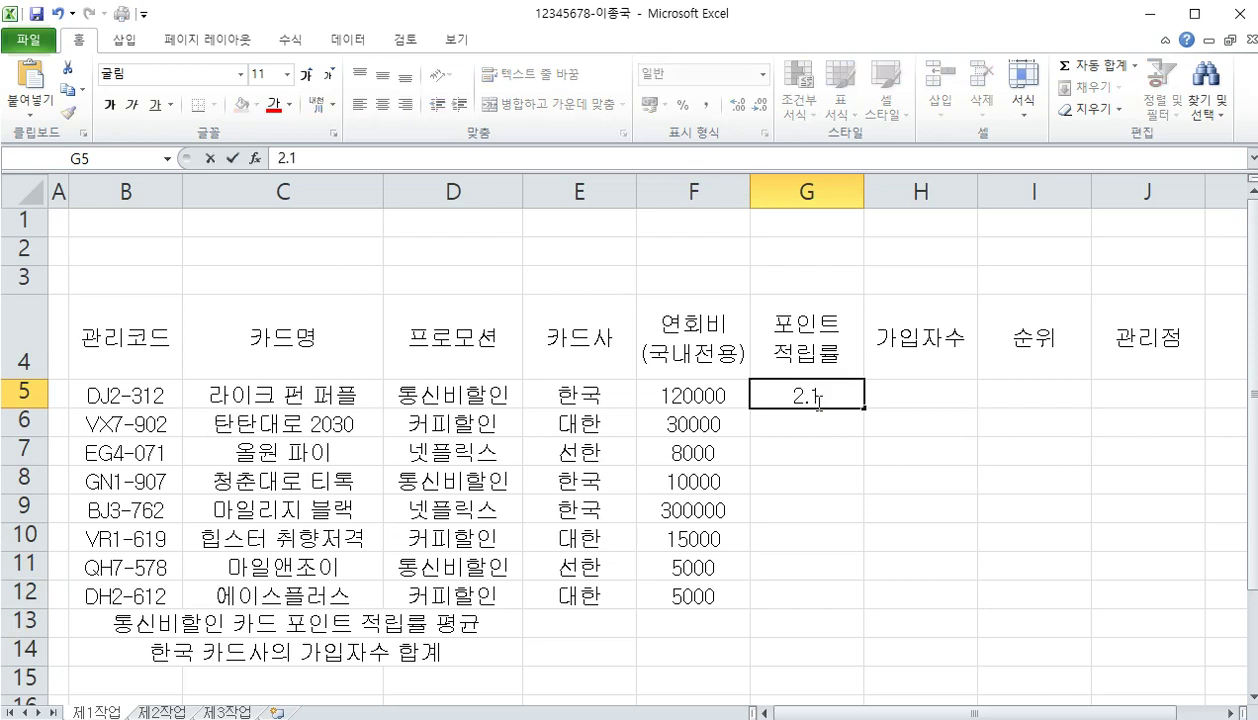
key(Return)
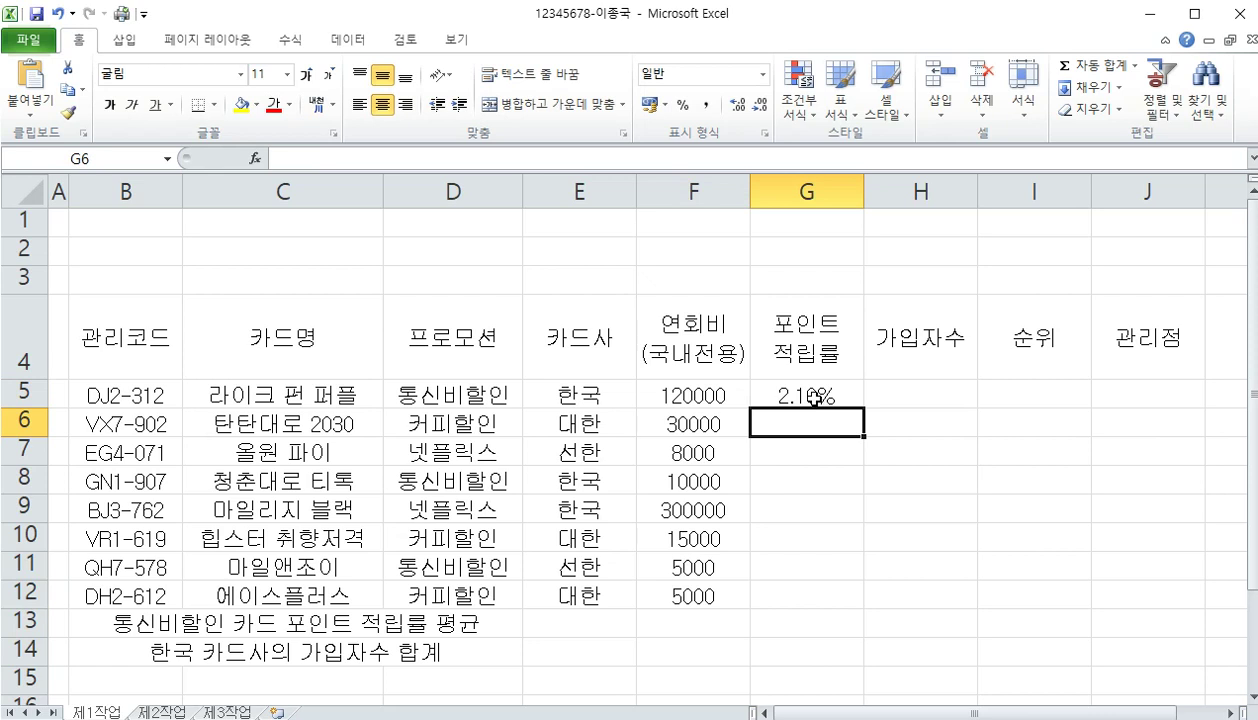
text(1.5)
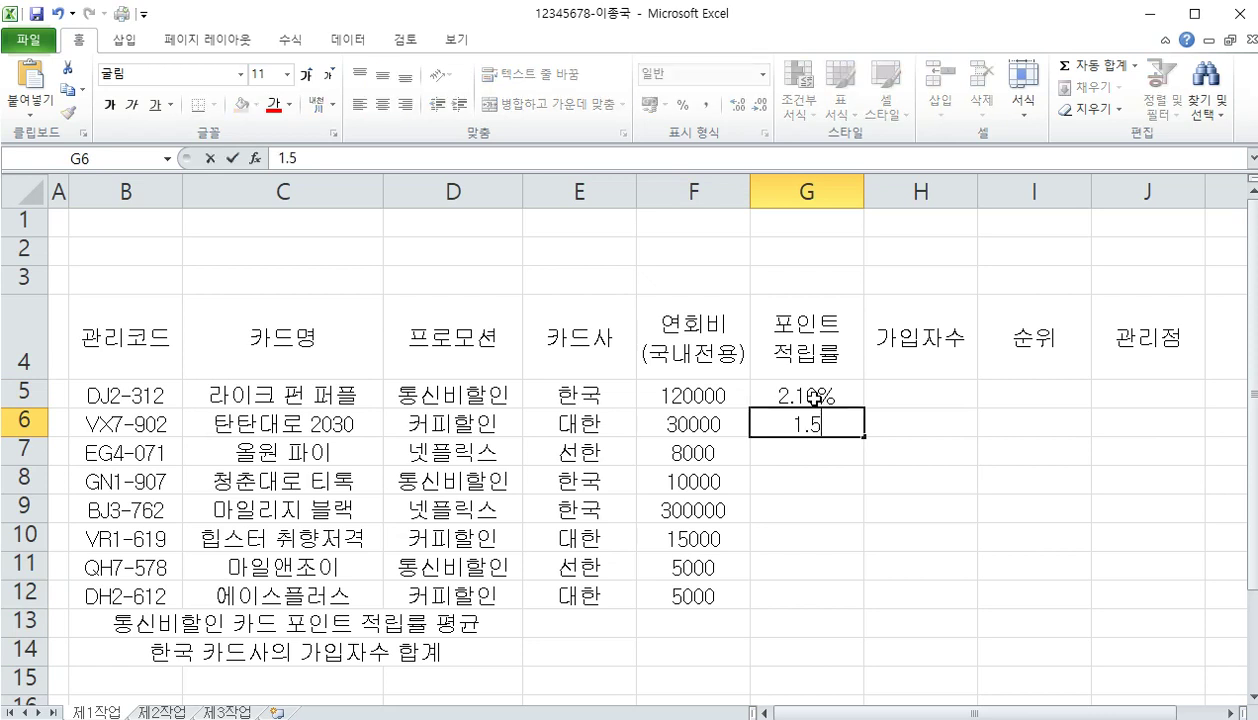
text(0%)
key(Return)
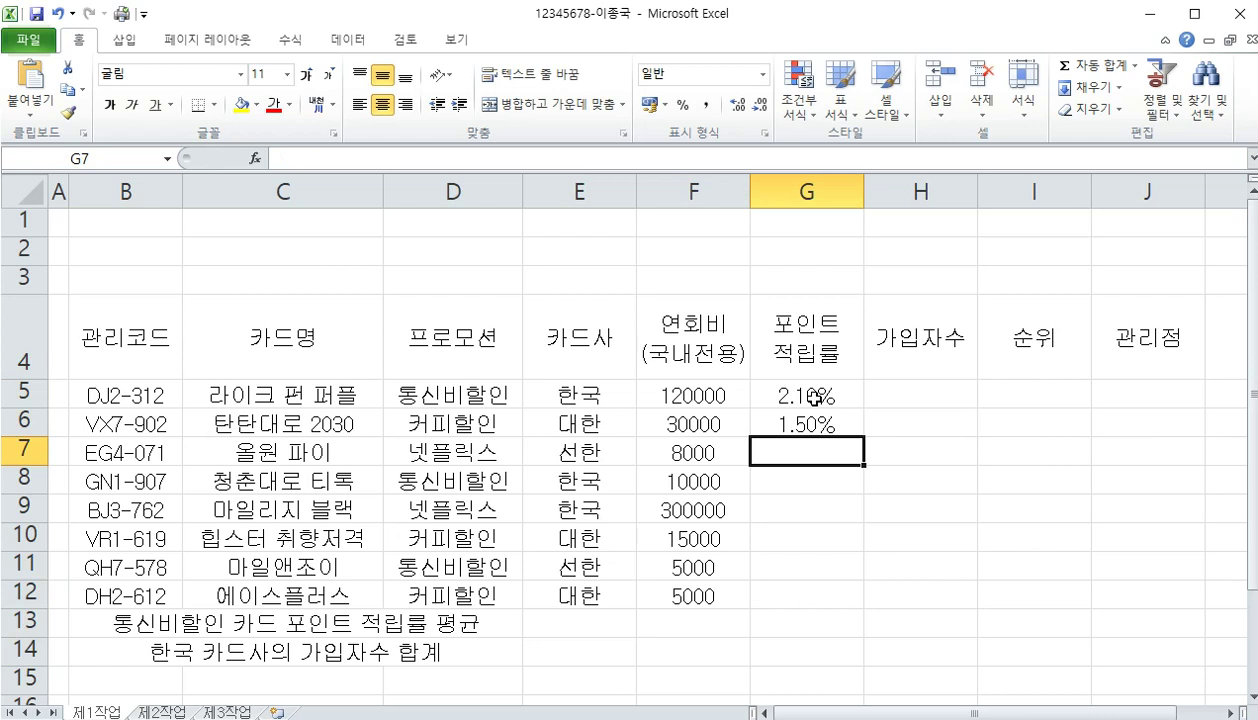
text(3.0)
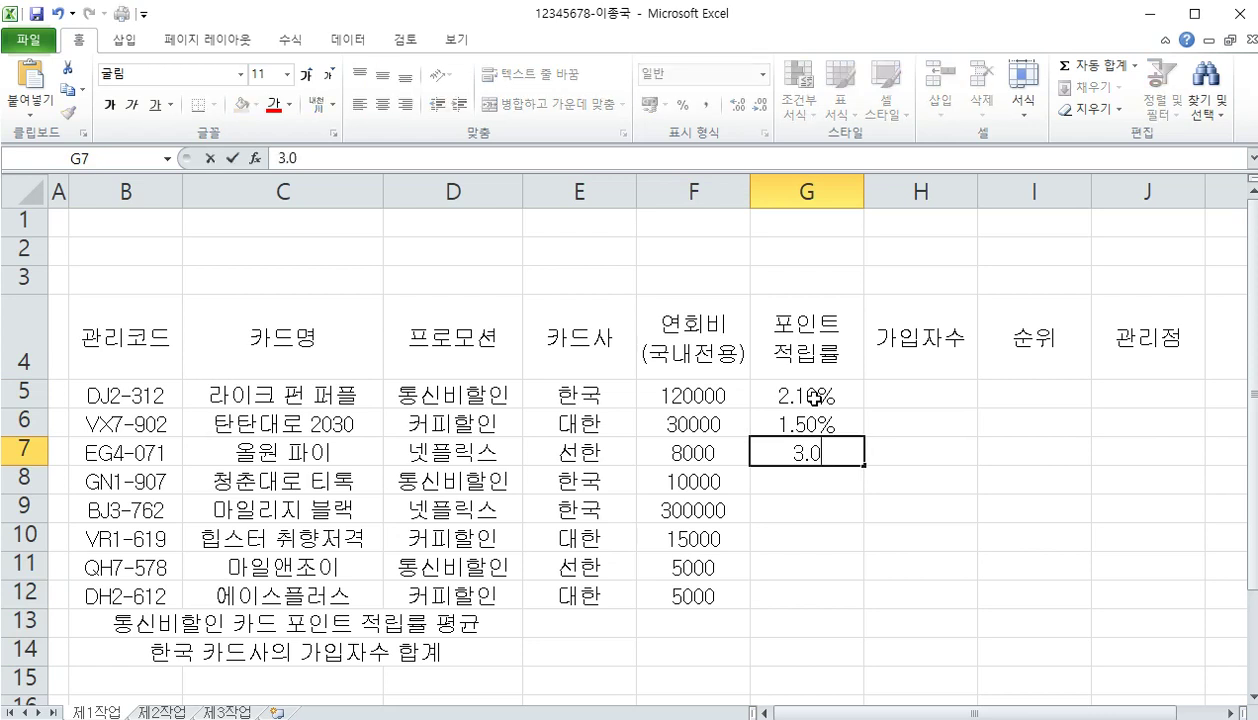
text(0%)
key(Return)
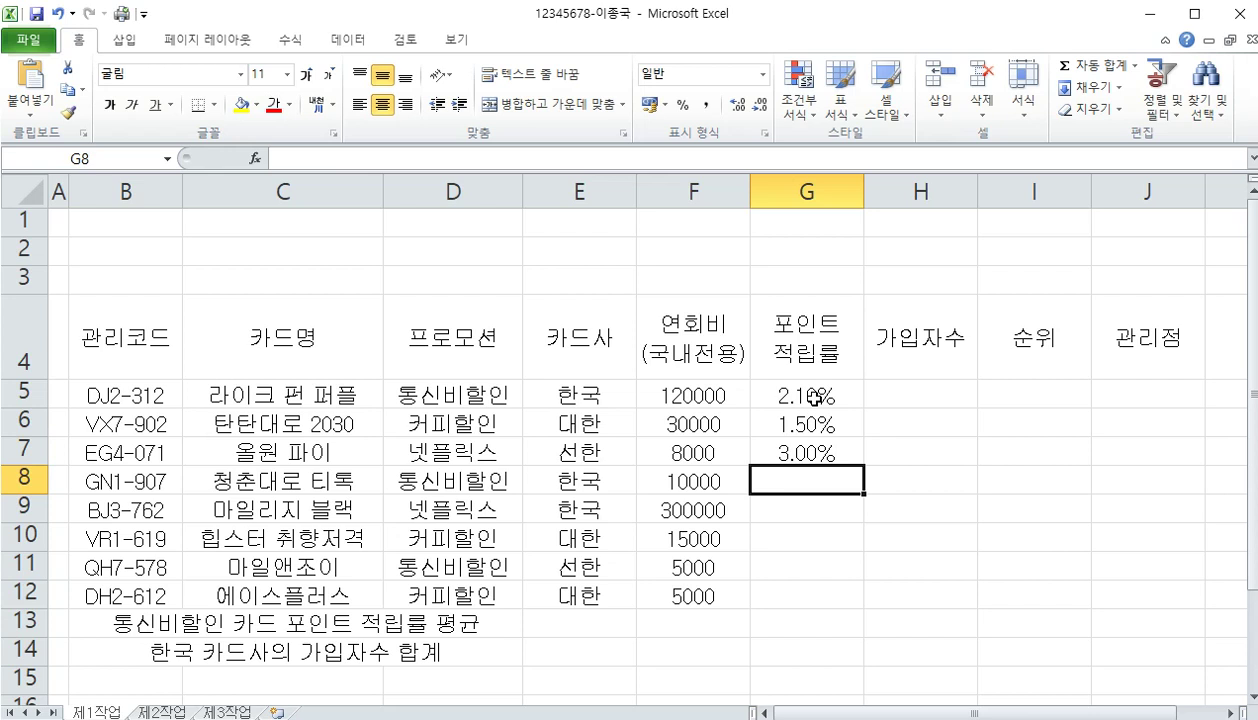
text(2.0)
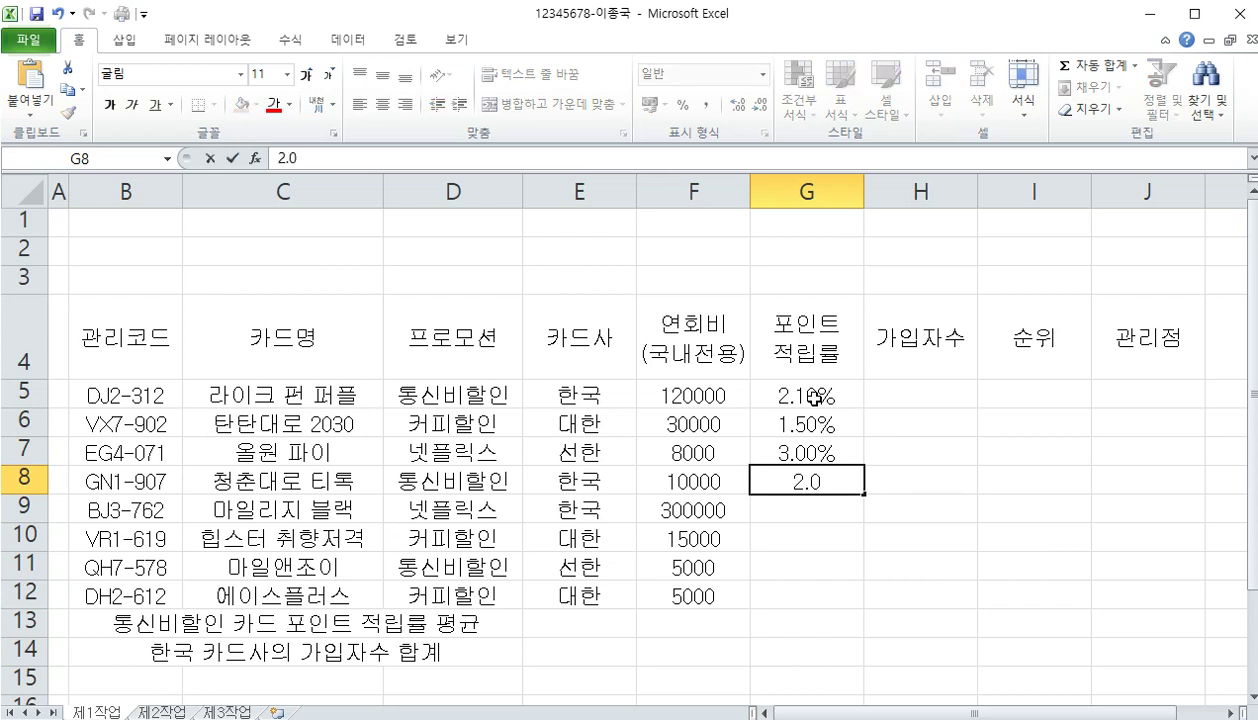
text(0%)
key(Return)
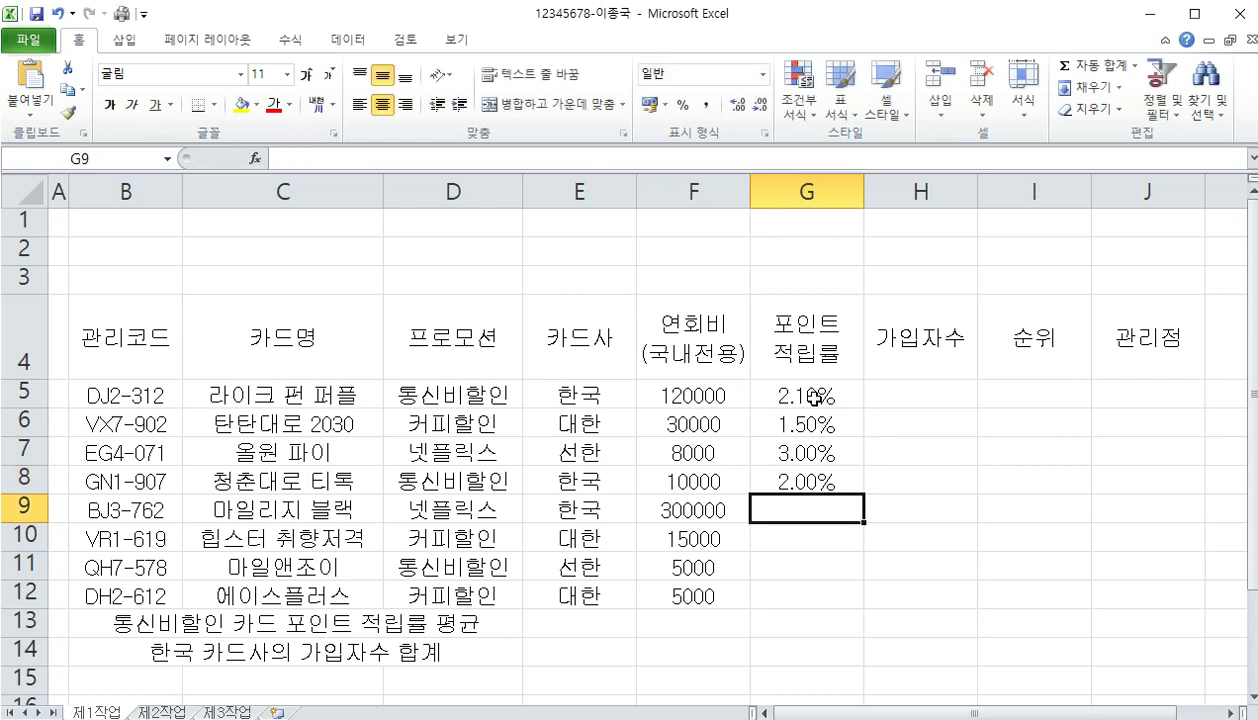
Enter point rates 5.00%, 3.00%, 1.5% and 3.00% in G9:G12
text(5.0)
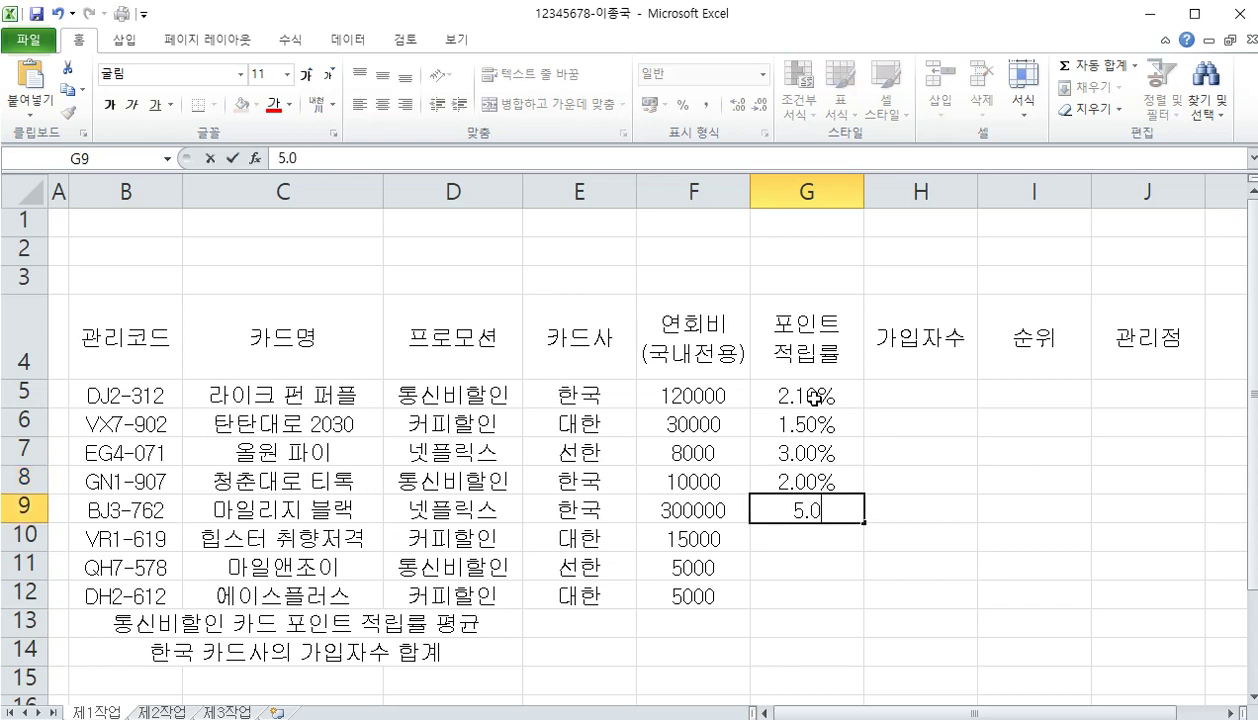
text(0%)
key(Return)
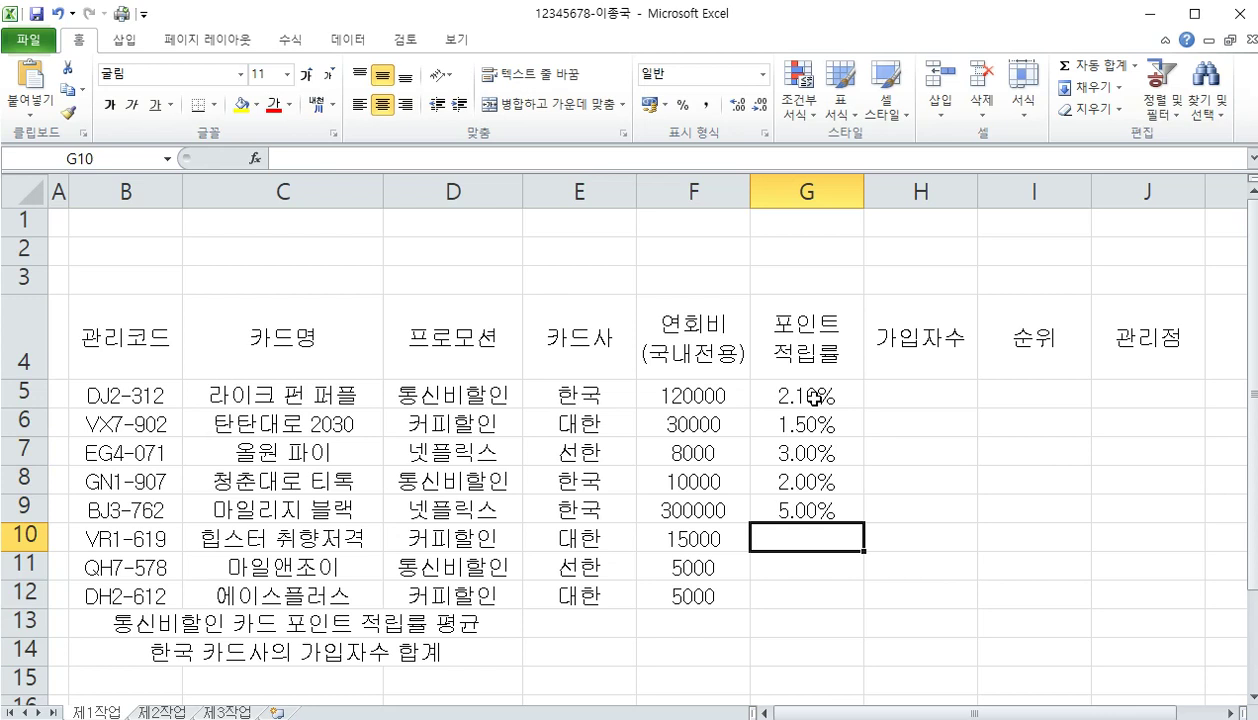
text(3.)
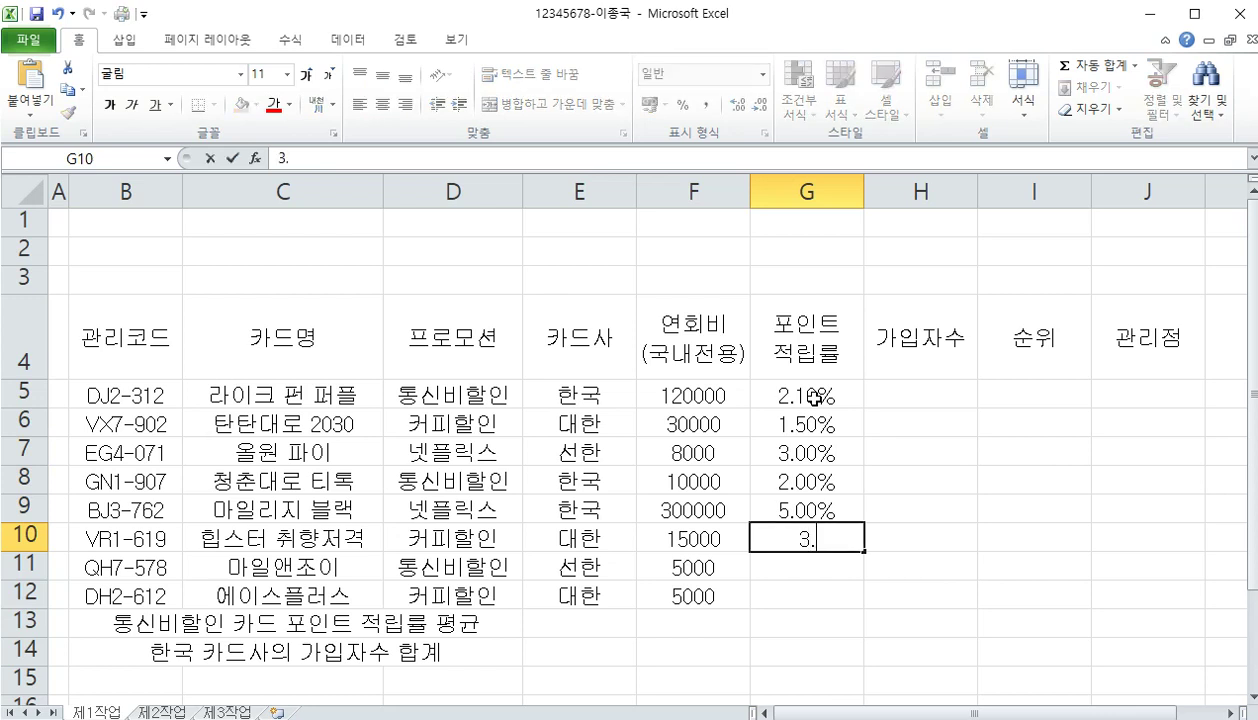
text(00)
text(%)
key(Return)
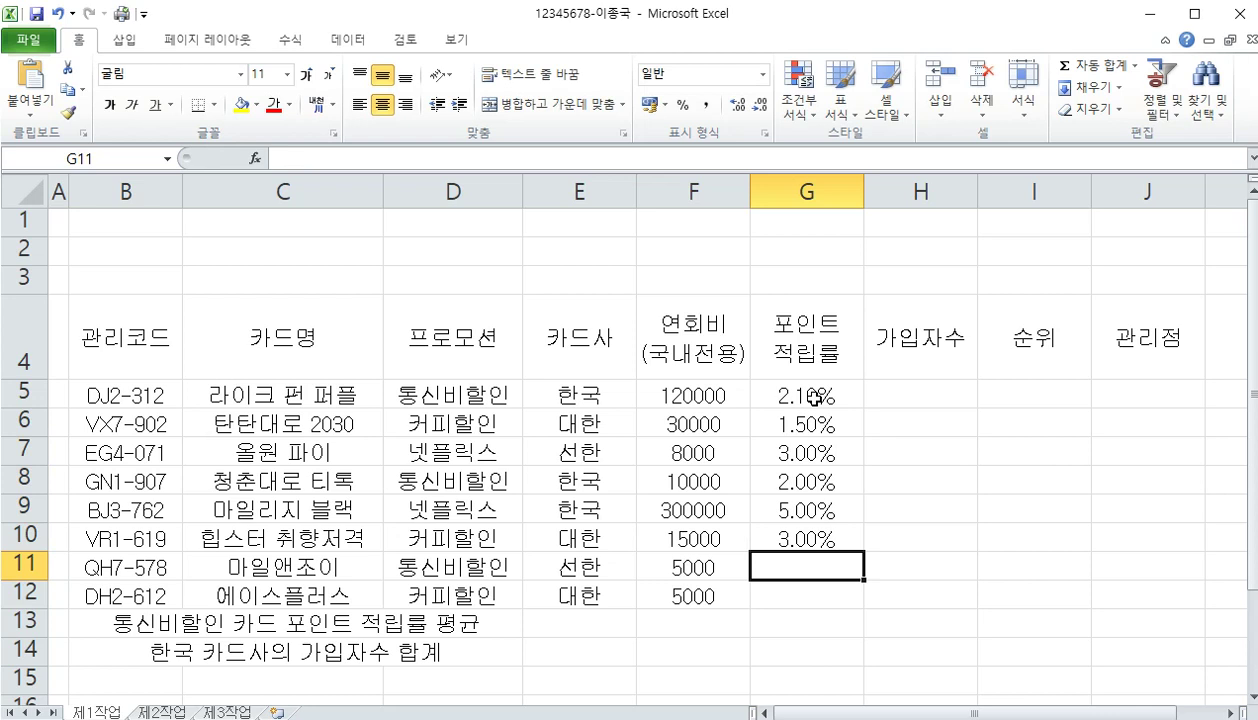
text(1.5)
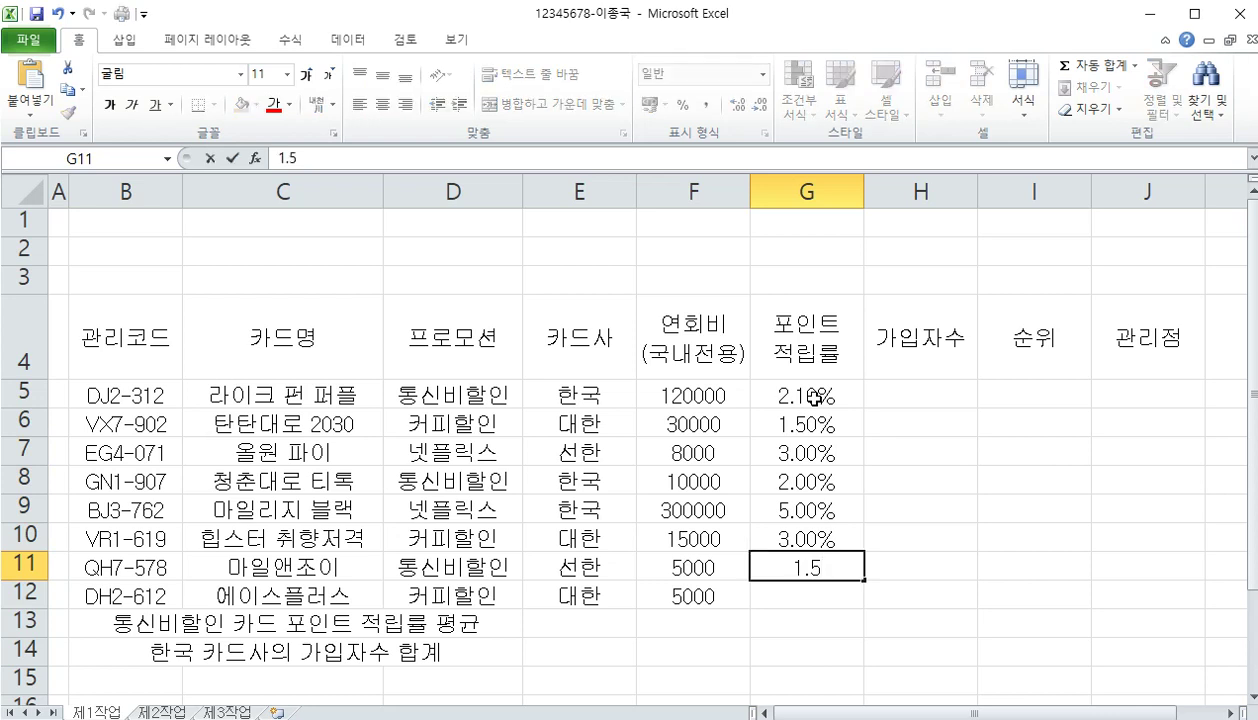
text(%)
key(Return)
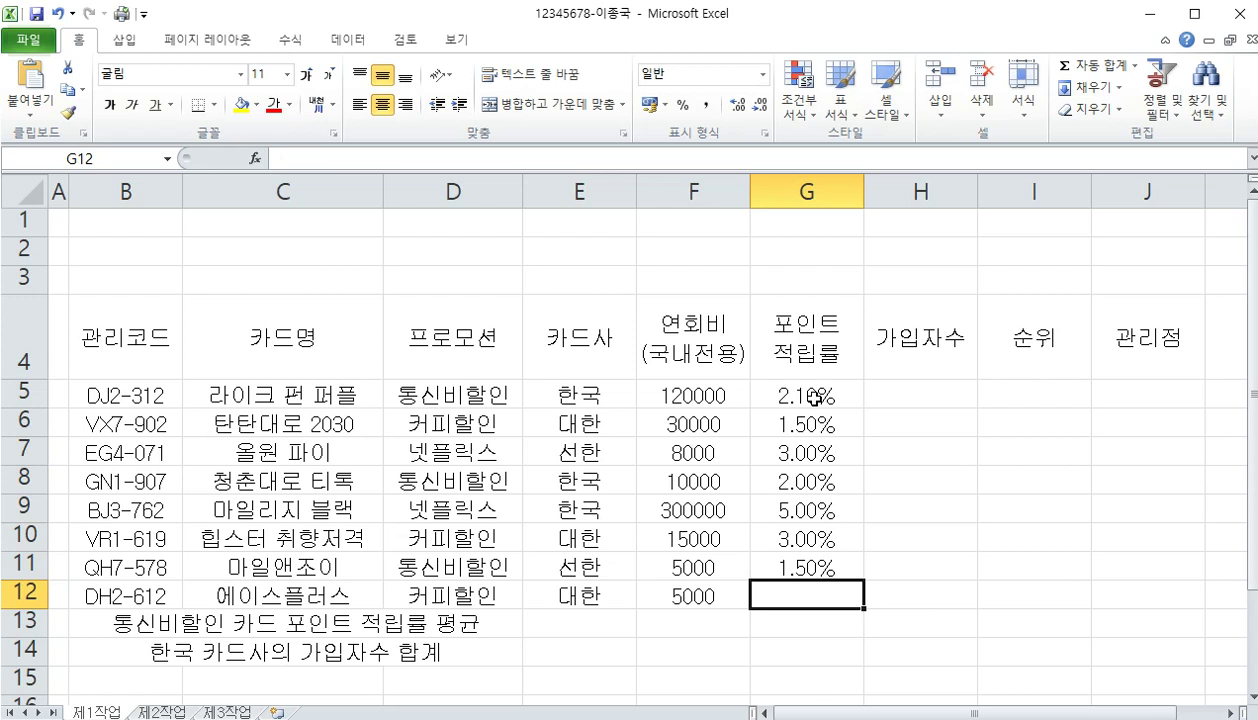
text(3.00%)
key(Return)
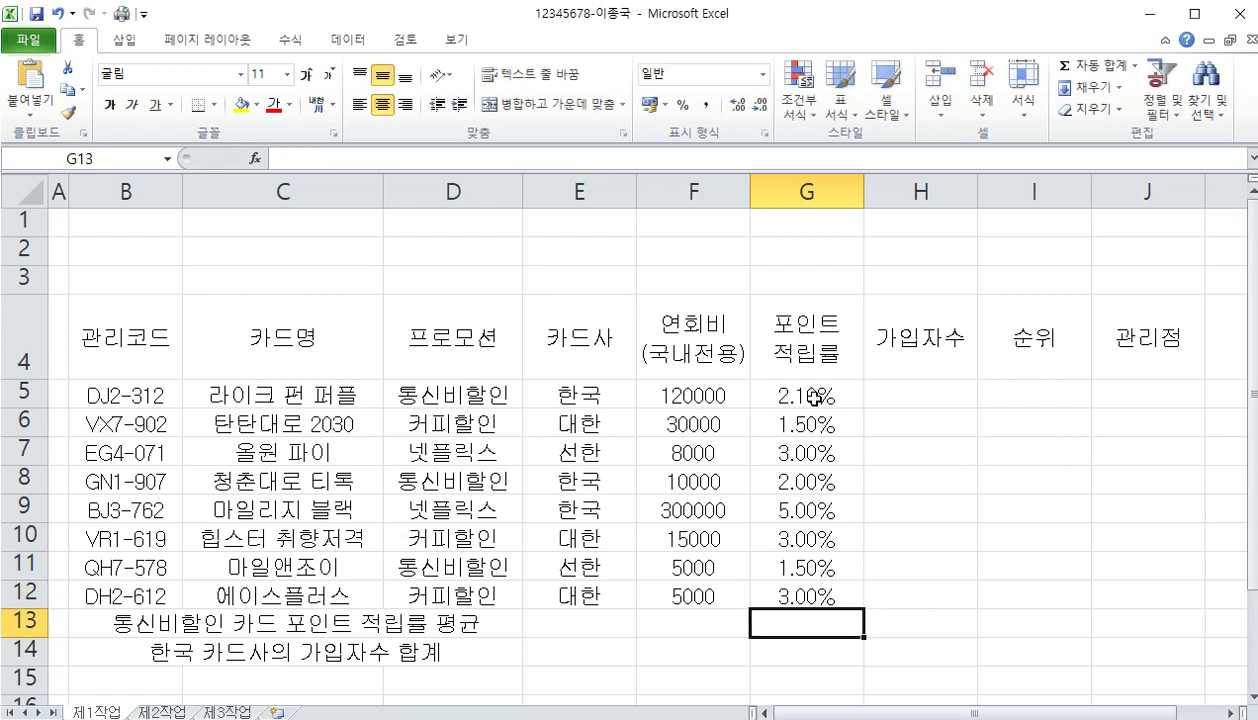
Enter subscriber counts 15720, 72678, 37949 and 32509 in H5:H8
click(932, 388)
text(15720)
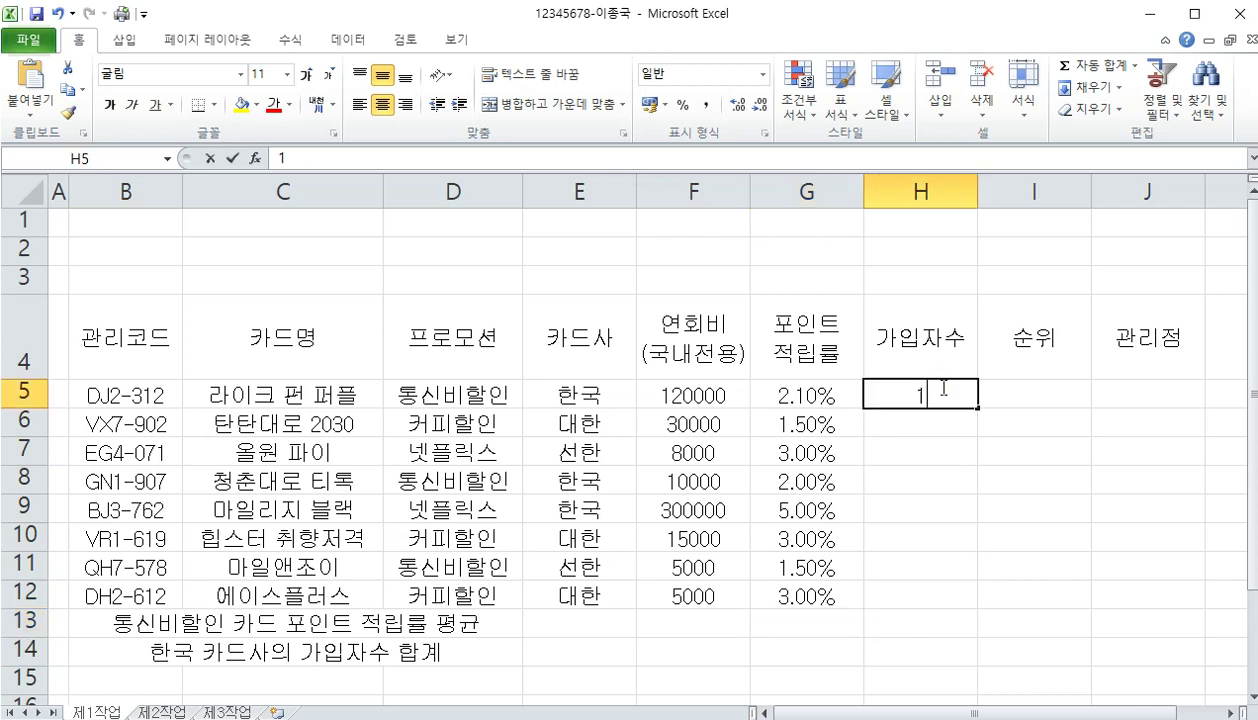
key(Return)
text(72678)
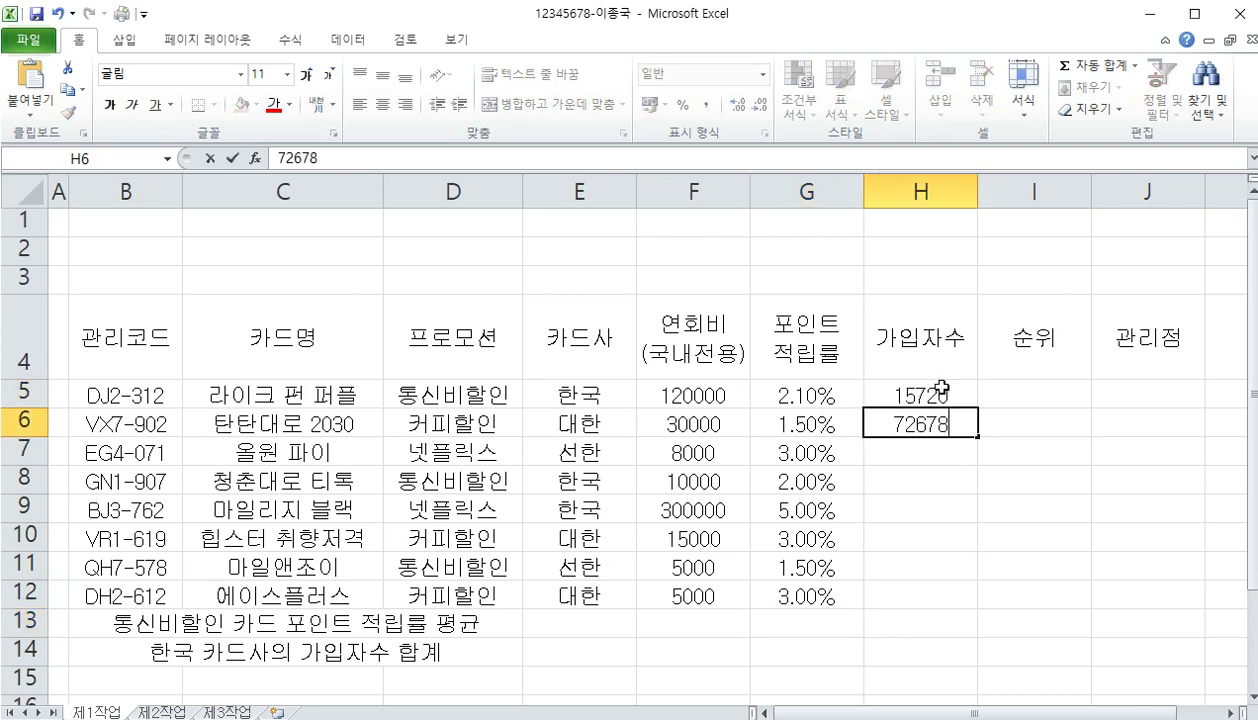
key(Return)
text(37949)
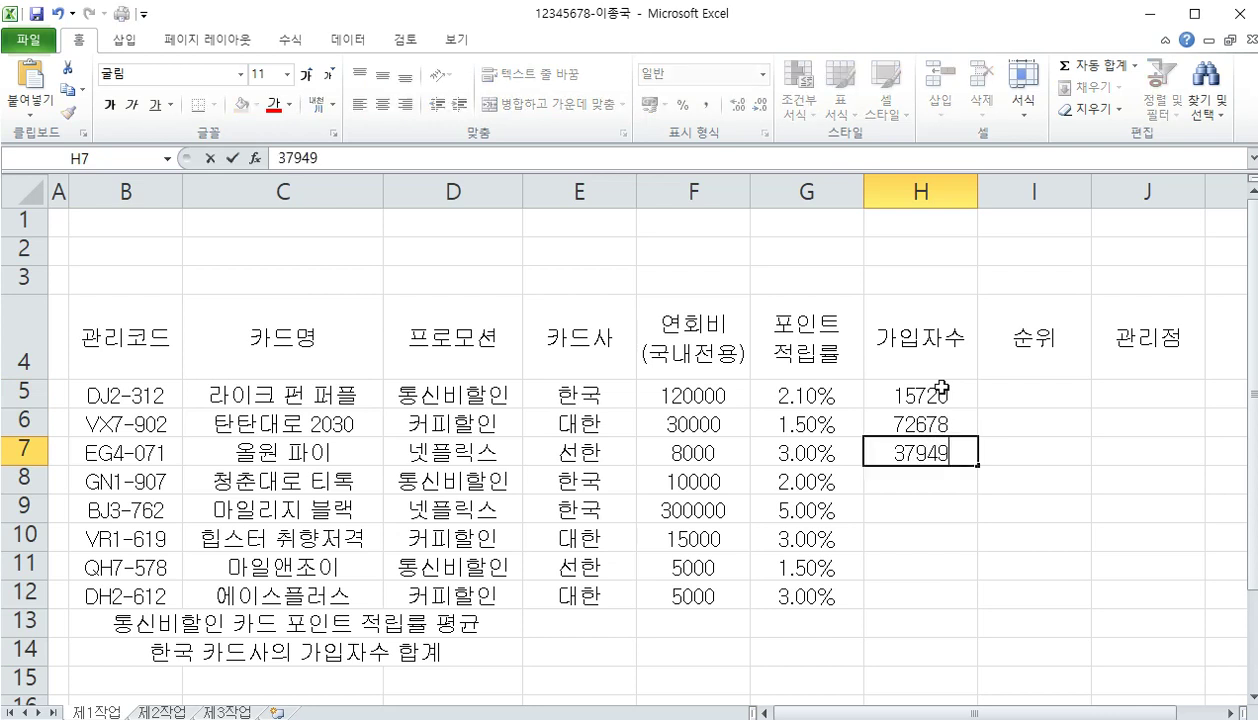
key(Return)
text(32509)
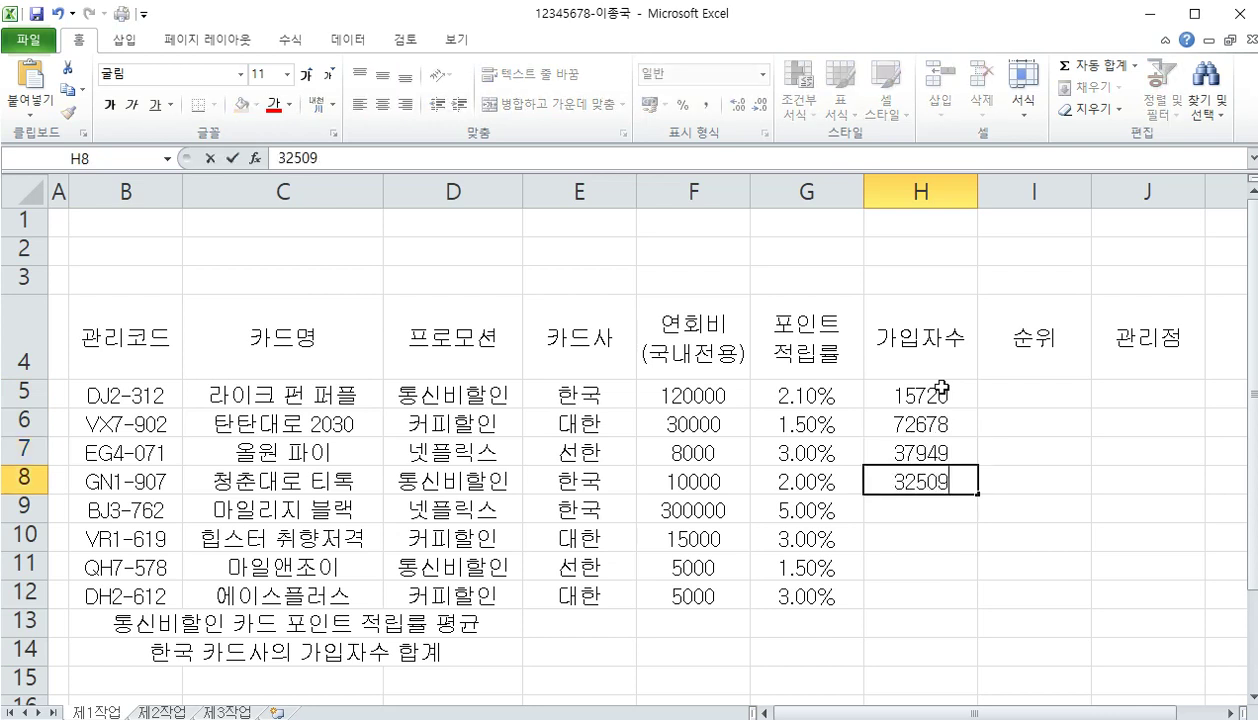
key(Return)
Enter subscriber counts 4062, 48683, 36289 and 28944 in H9:H12
text(4062)
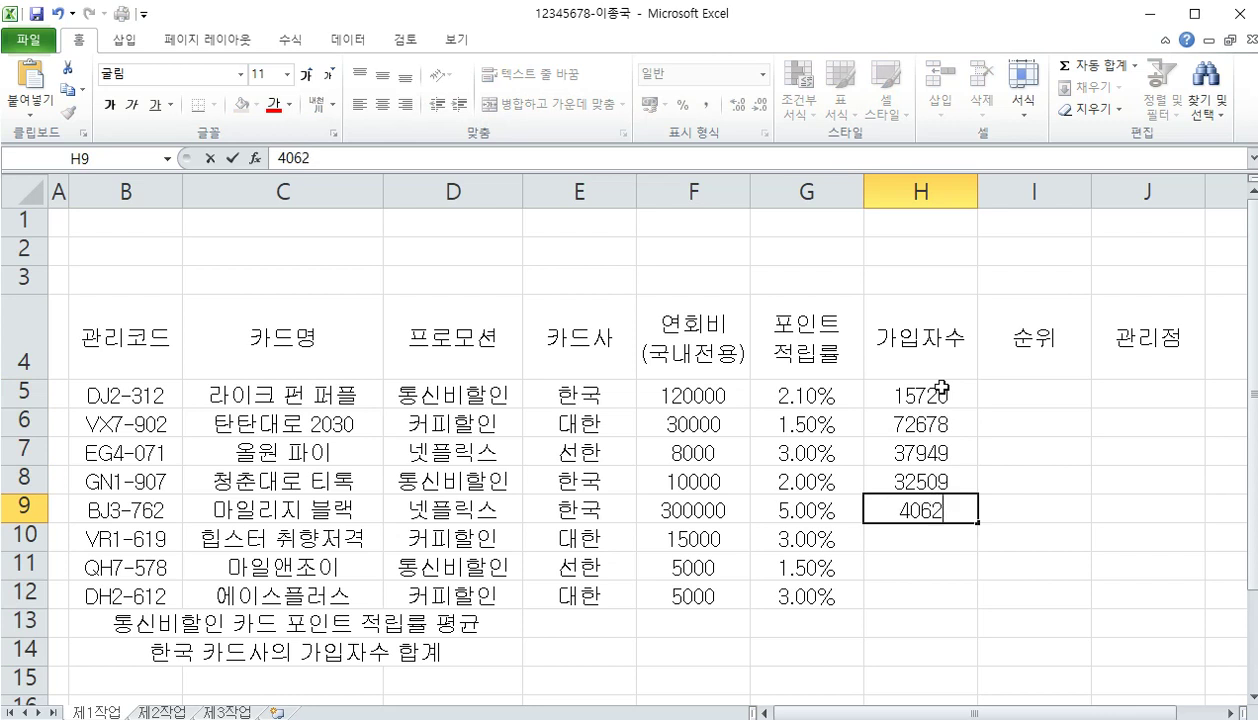
key(Return)
text(486)
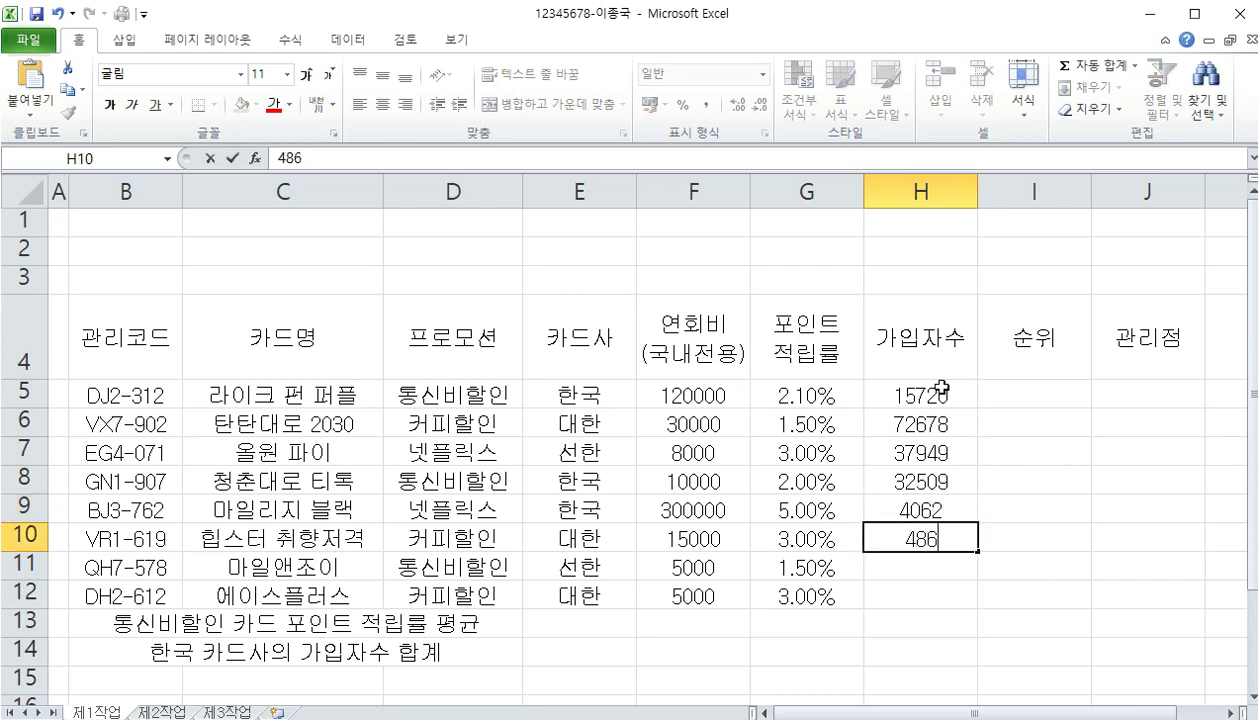
text(83)
key(Return)
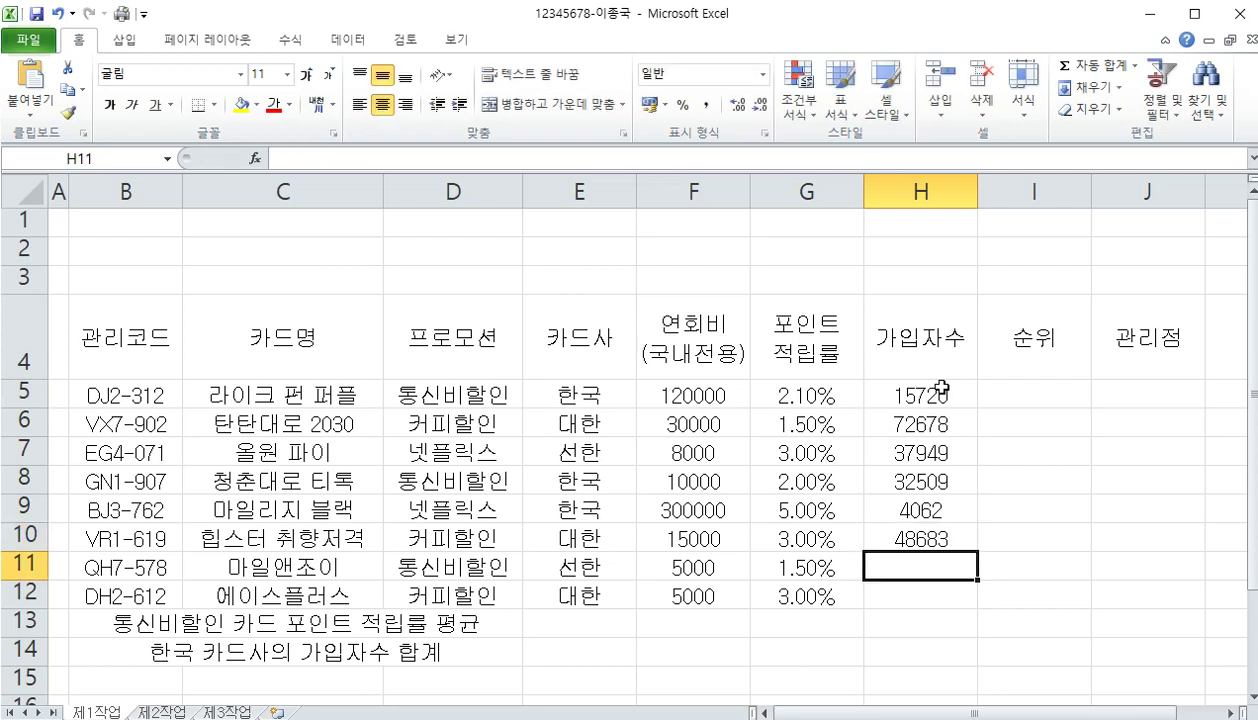
text(36289)
key(Return)
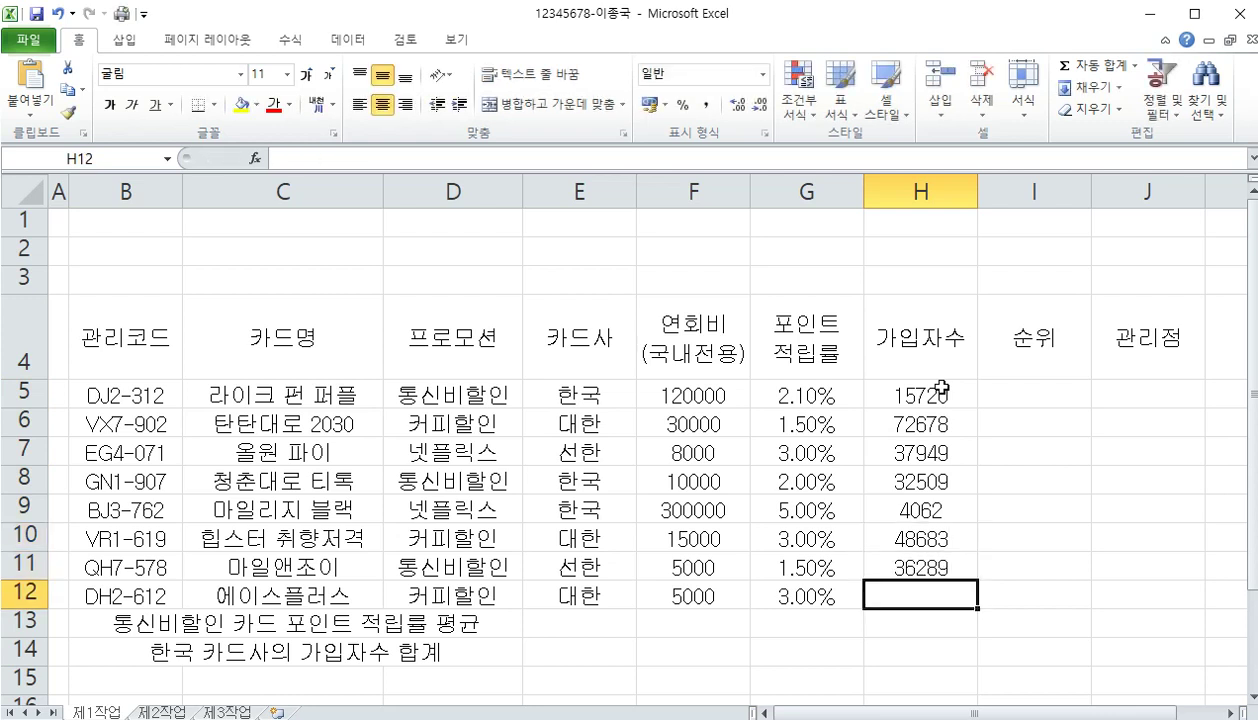
text(28944)
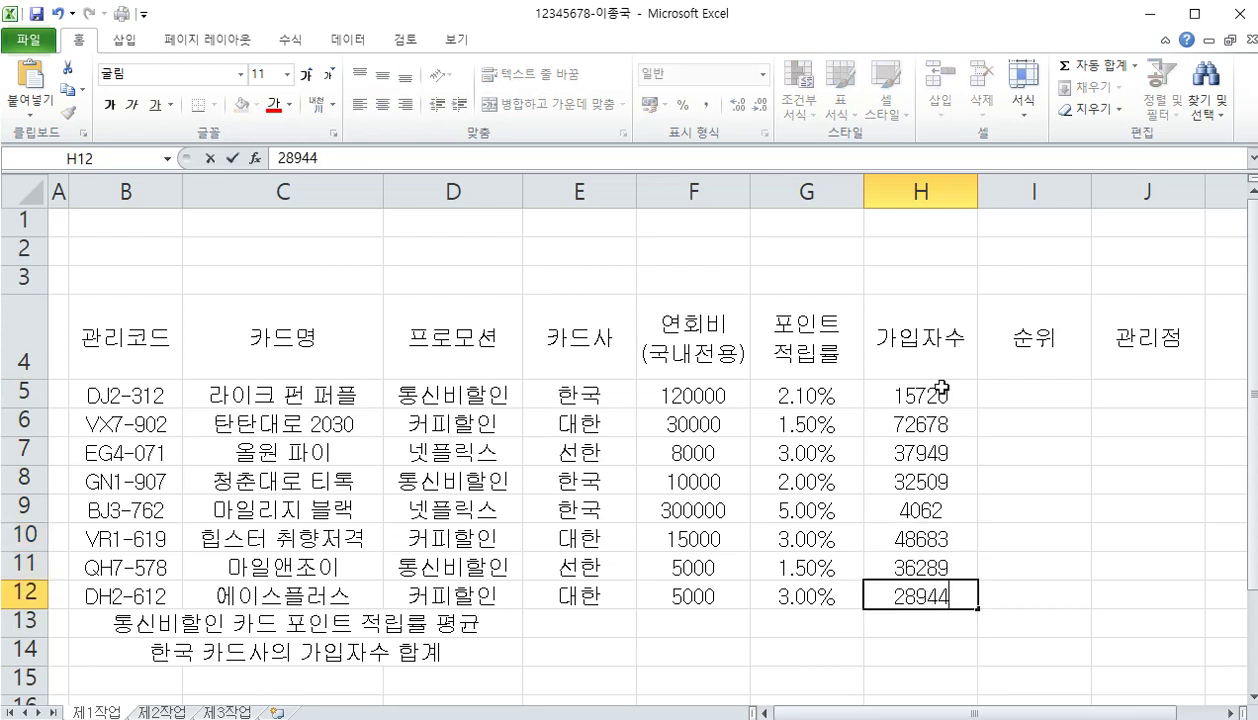
key(Return)
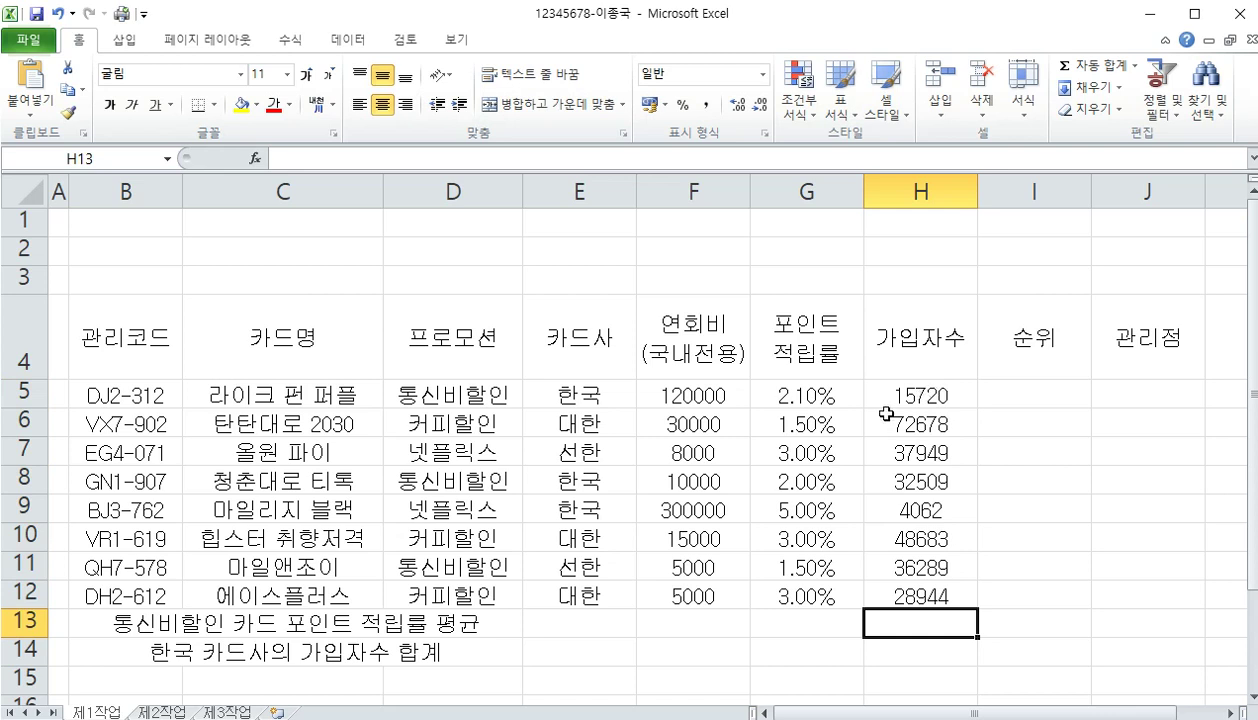
Apply Comma Style to the annual fees F5:F12 and subscriber counts H5:H12 together
drag(728, 392, 700, 597)
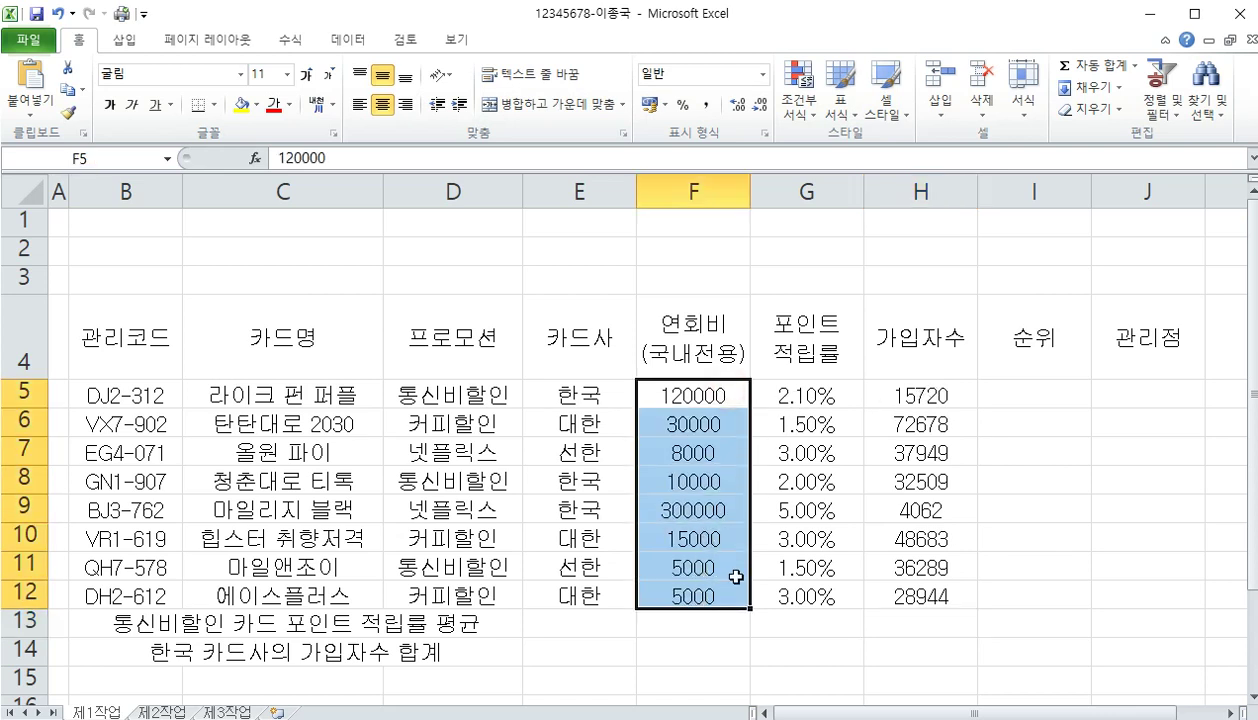
drag(907, 396, 914, 597)
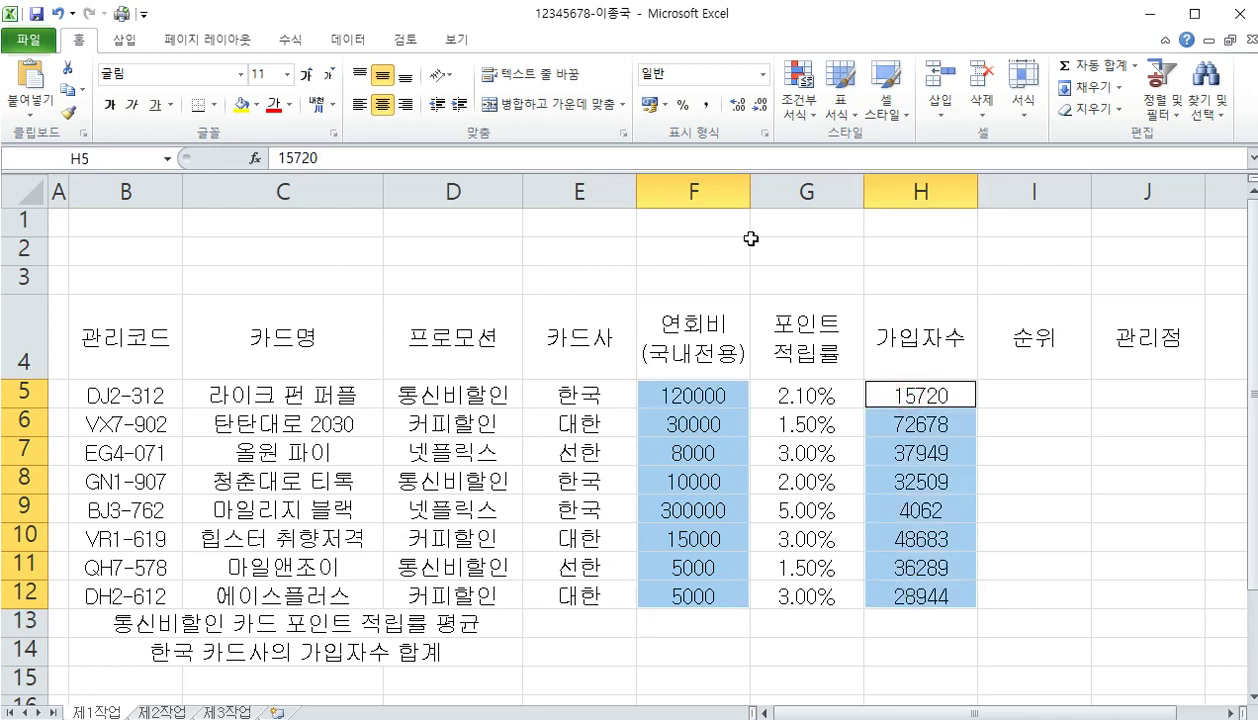
click(707, 107)
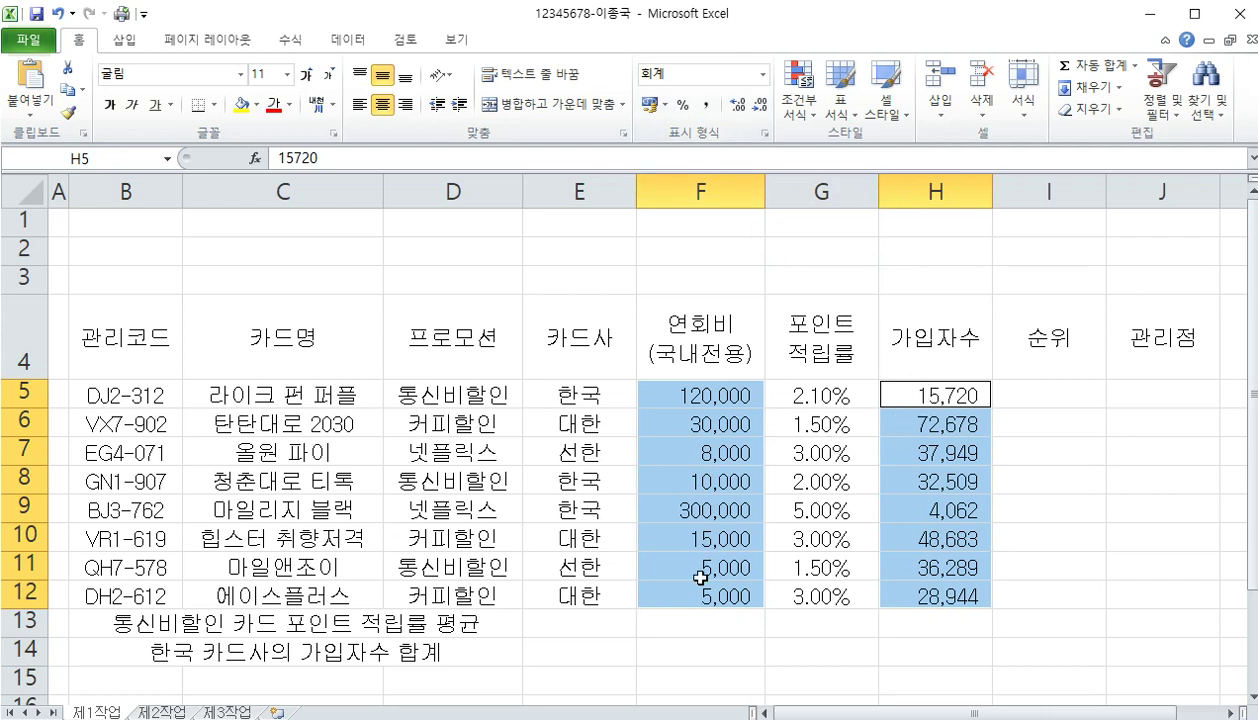
Merge and center F13:F14 and G13:I13
drag(668, 622, 676, 664)
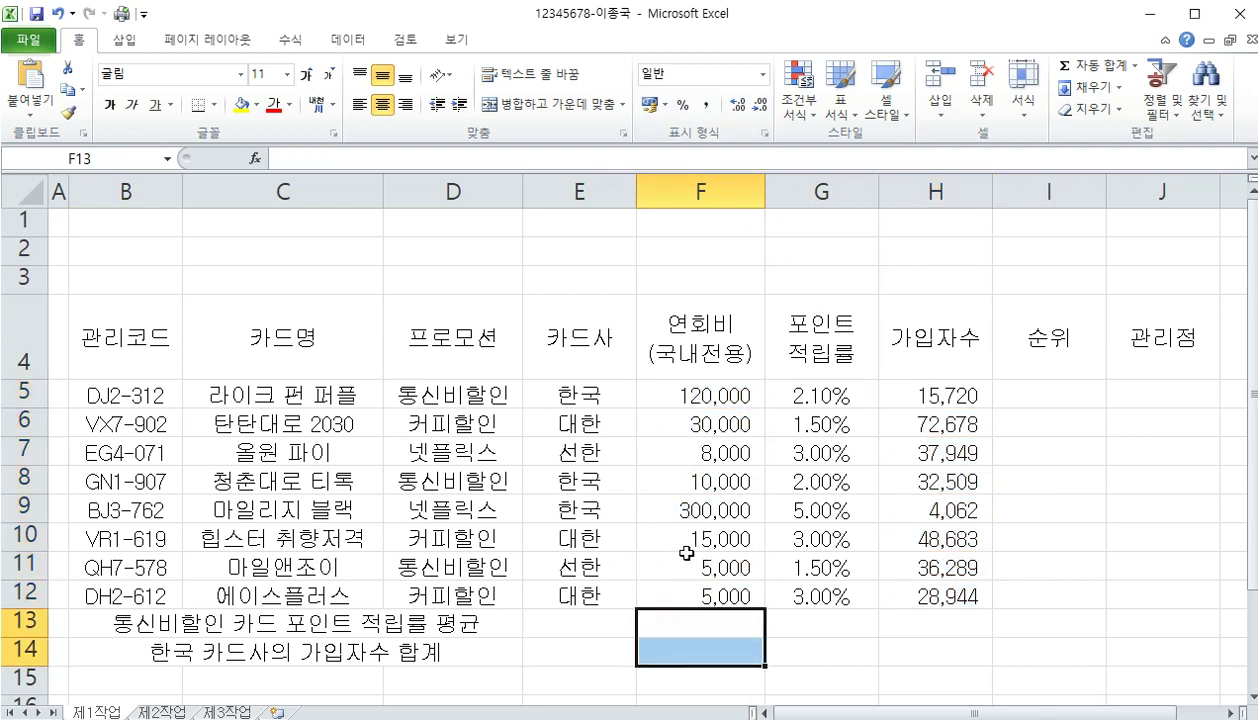
click(553, 104)
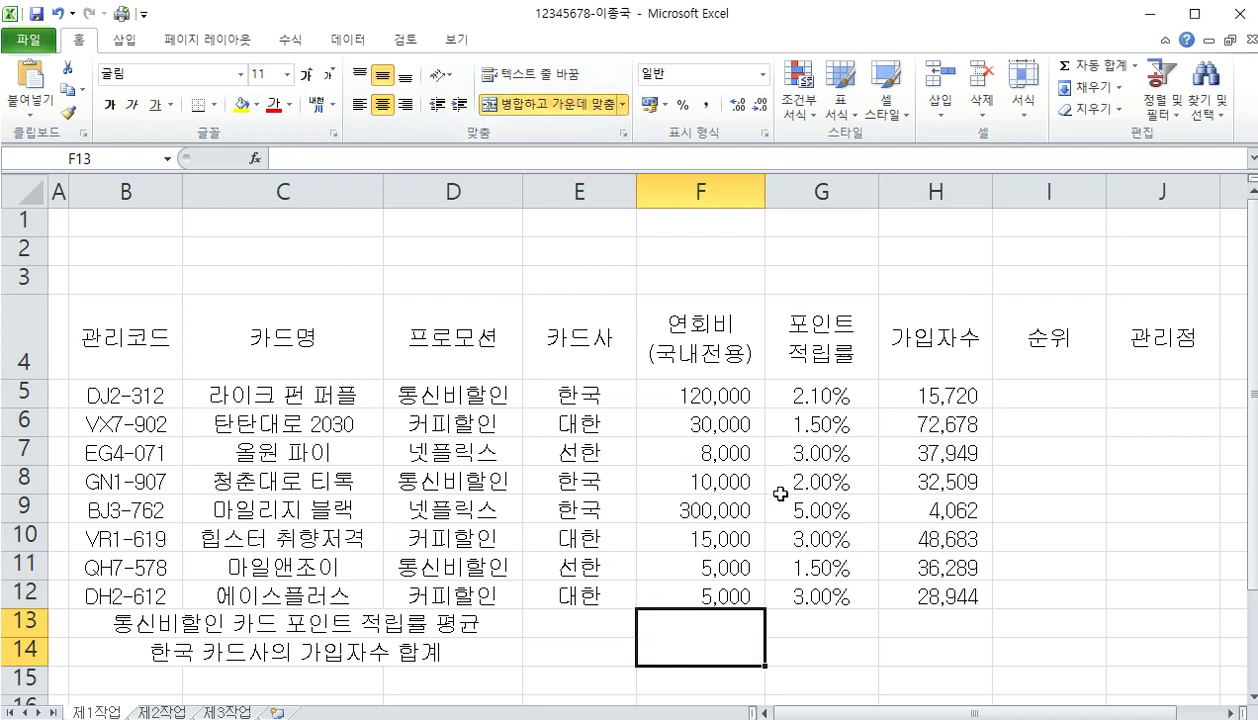
drag(847, 628, 1040, 625)
click(568, 110)
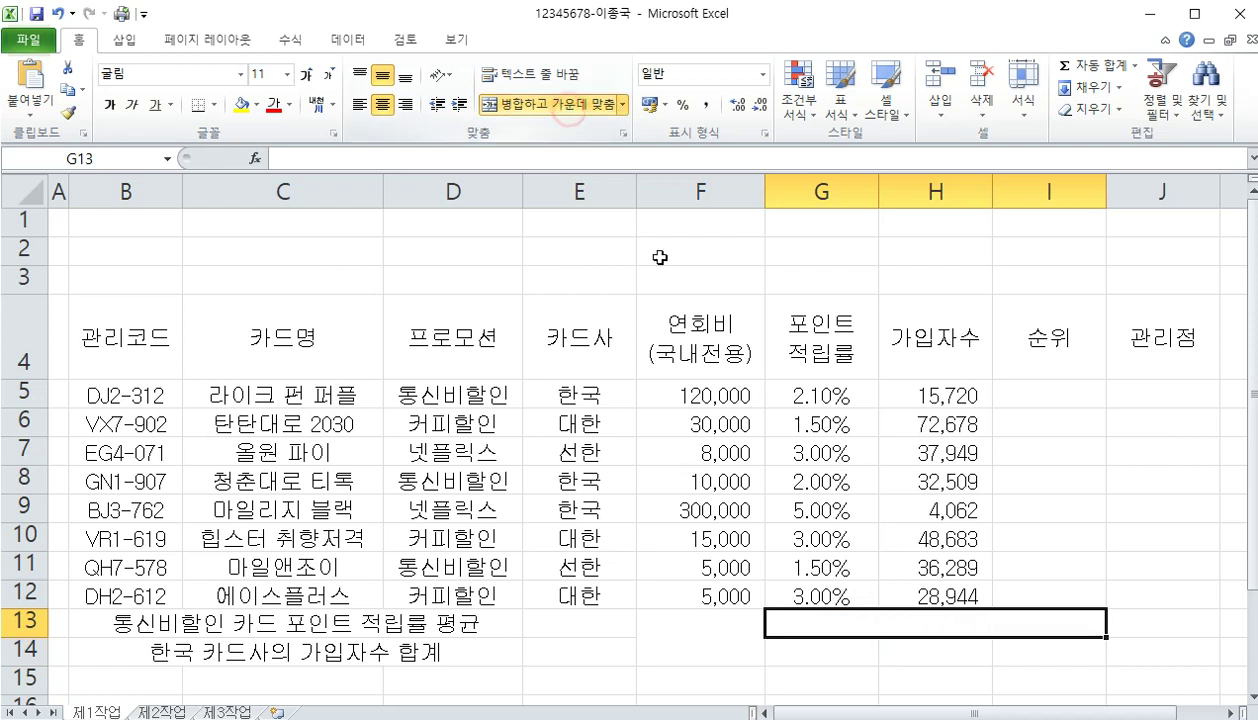
Enter 관리코드 in cell G14
click(819, 654)
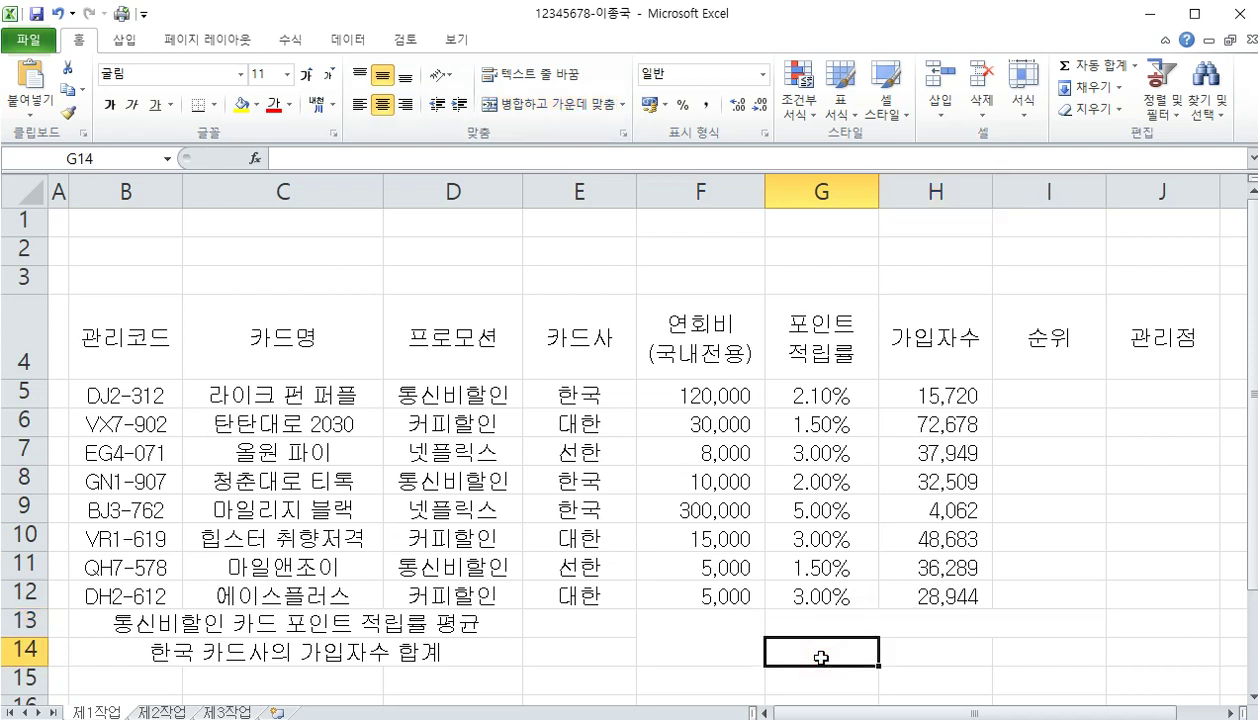
text(관리코드)
key(Return)
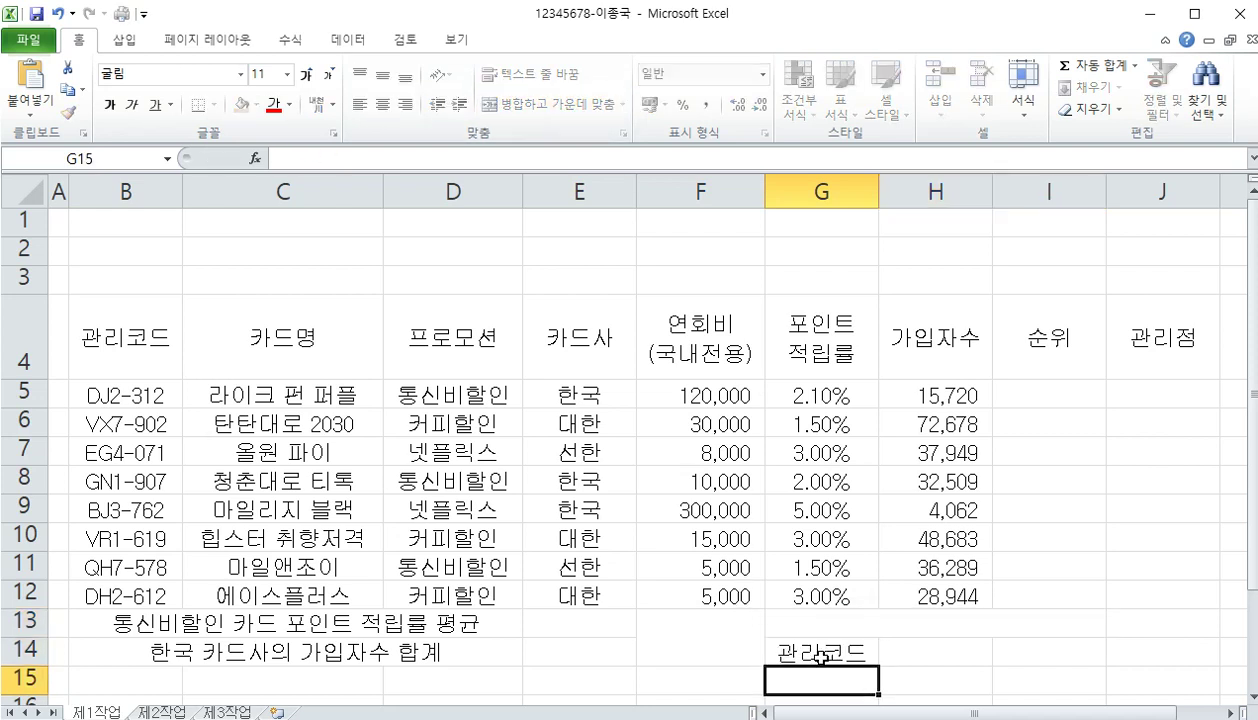
click(820, 657)
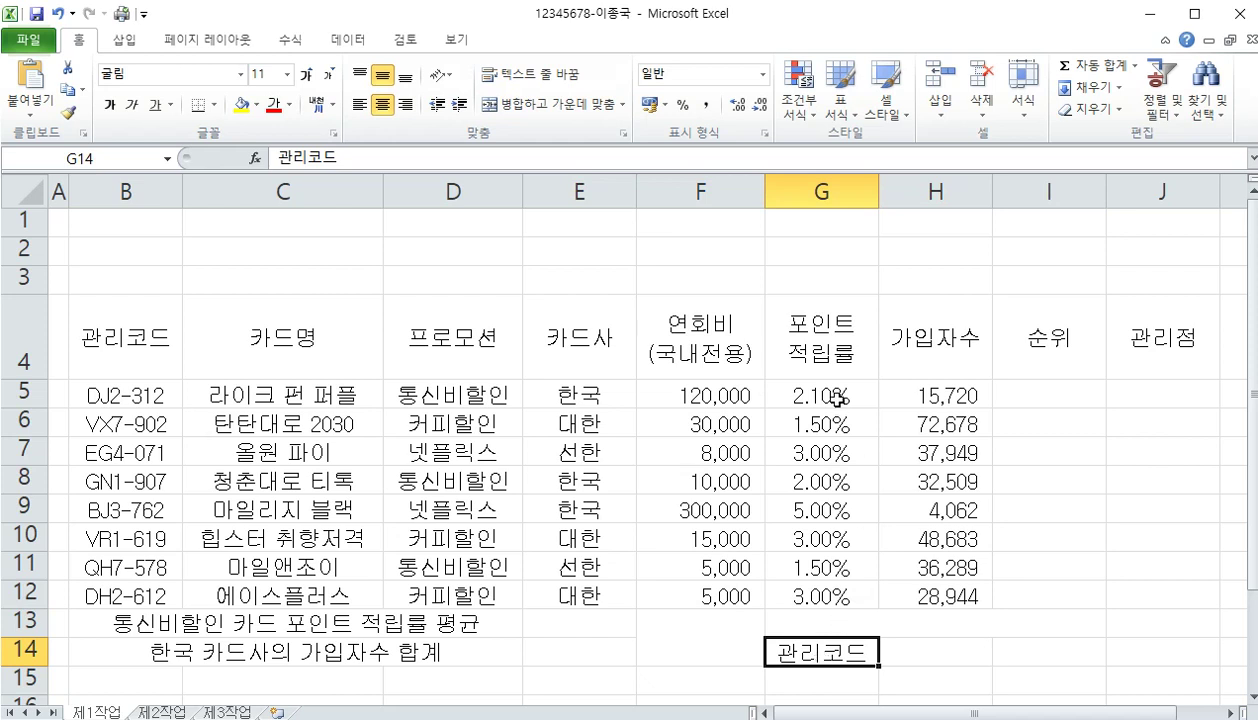
Reduce the point rates in G5:G12 to one decimal place and right-align them
drag(825, 395, 833, 594)
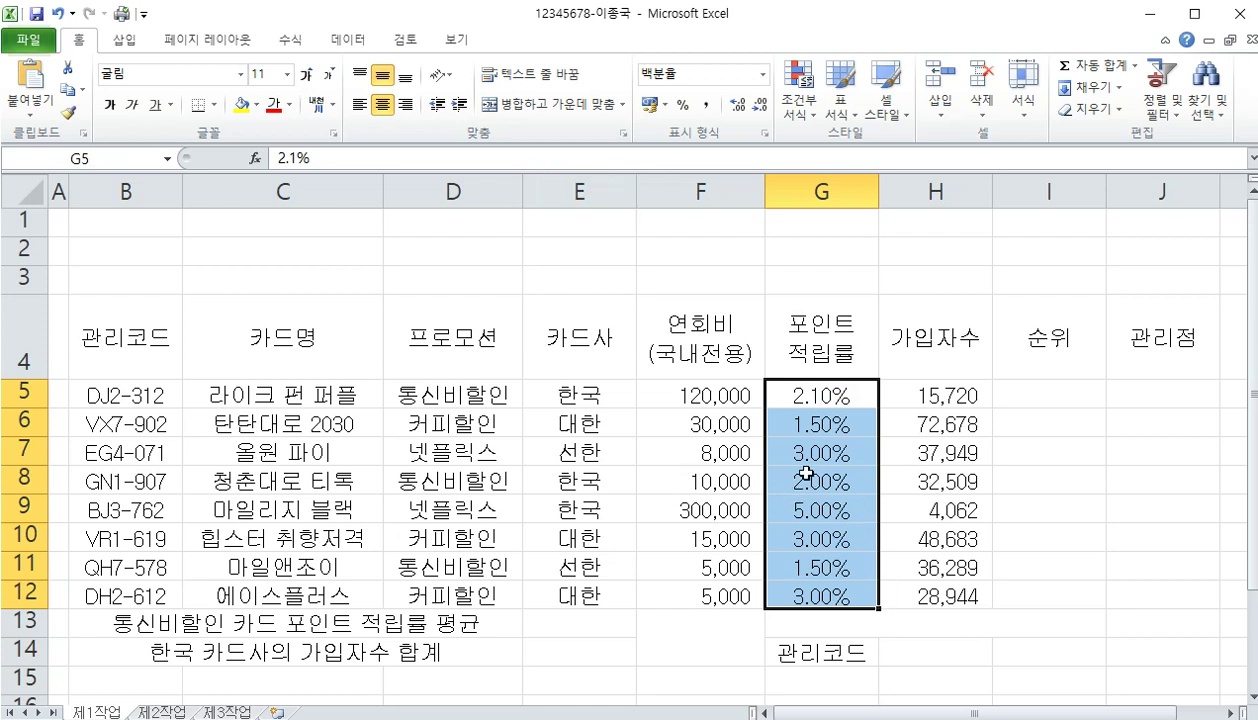
click(739, 107)
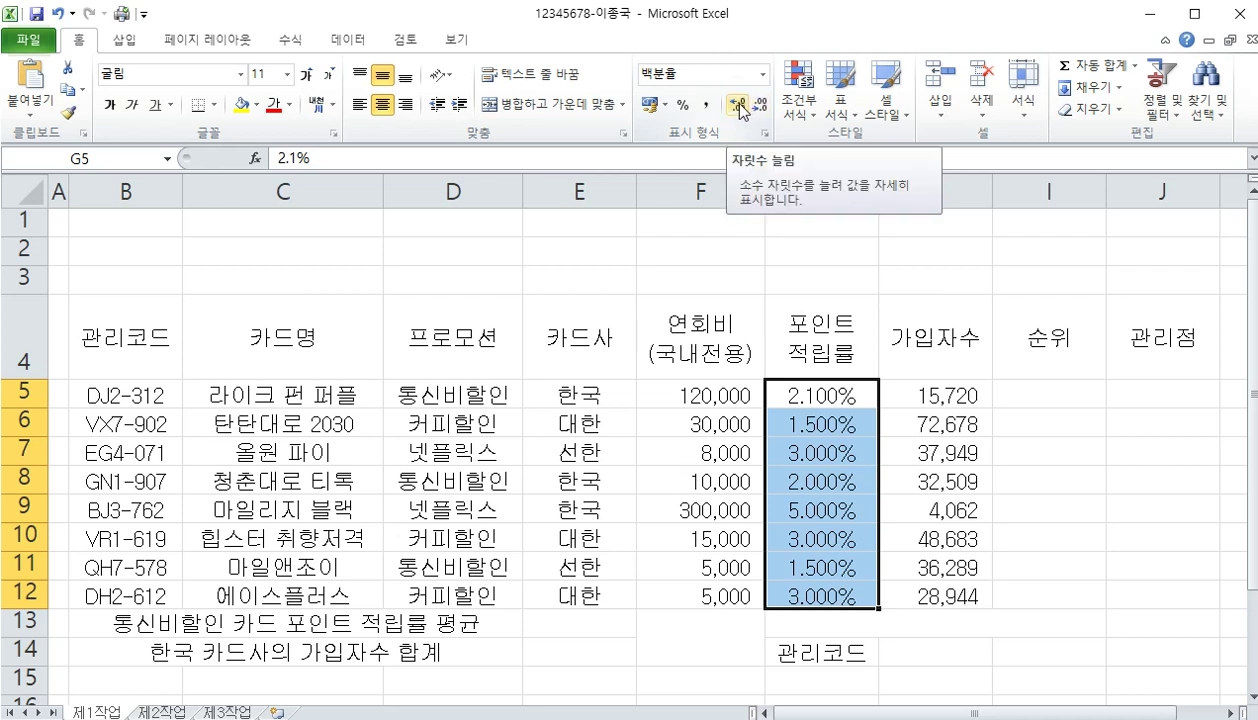
click(758, 105)
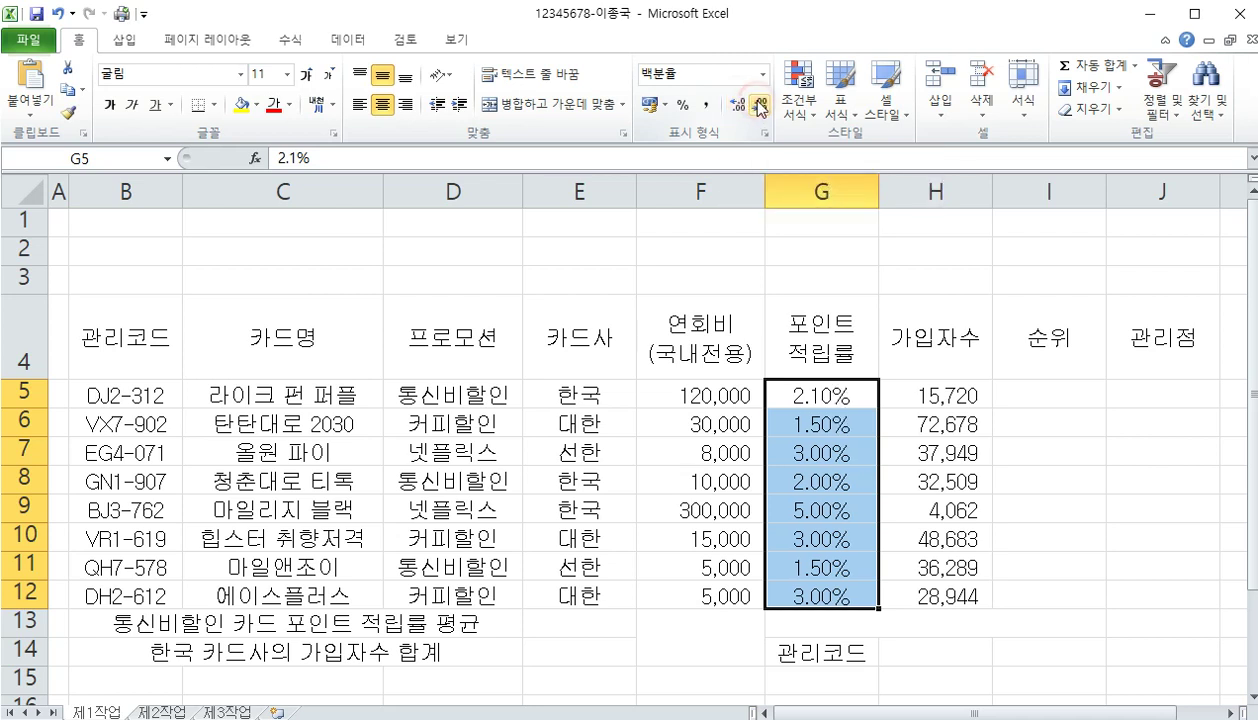
click(758, 105)
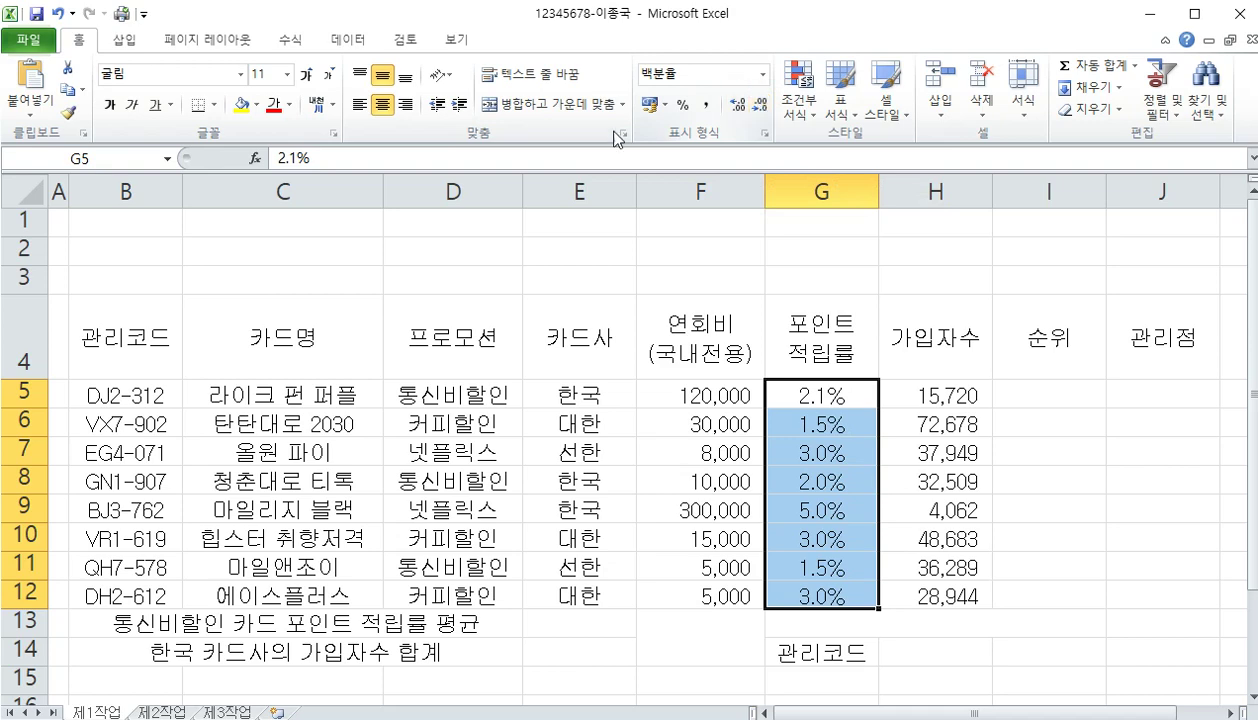
click(405, 104)
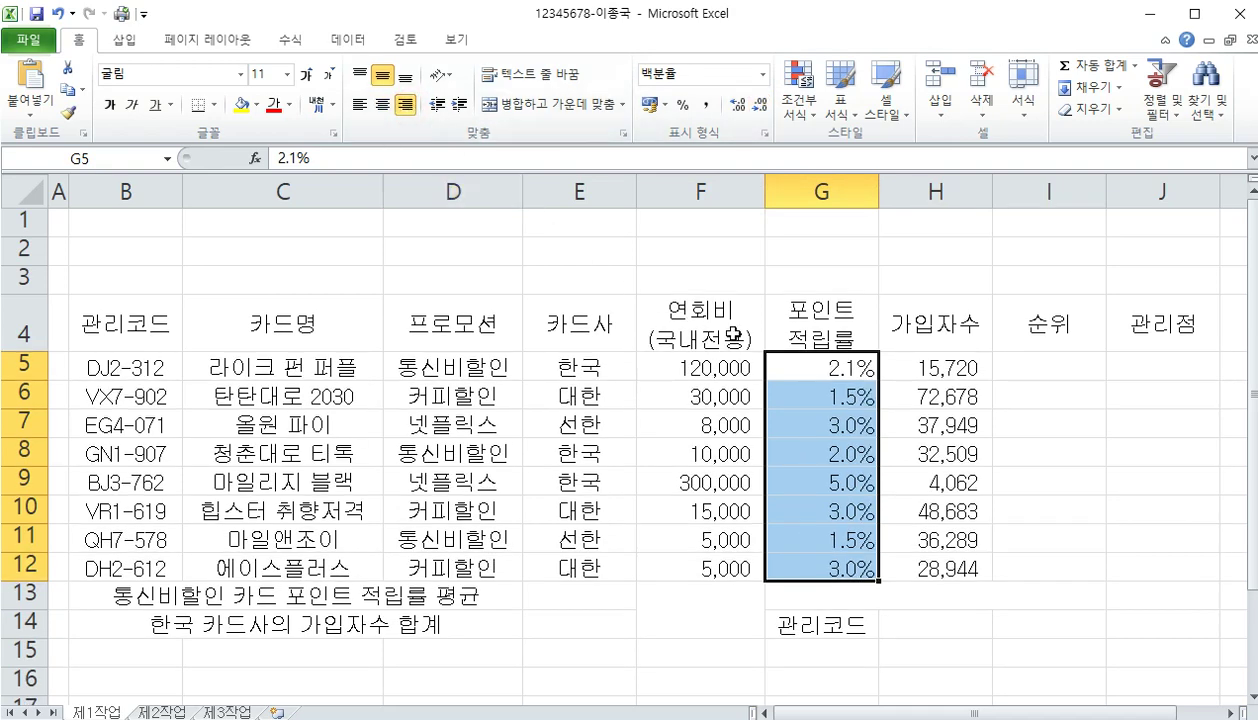
Type 두번째로 높은 연회비(국내전용) into the merged cell G13
click(887, 592)
text(두번째로)
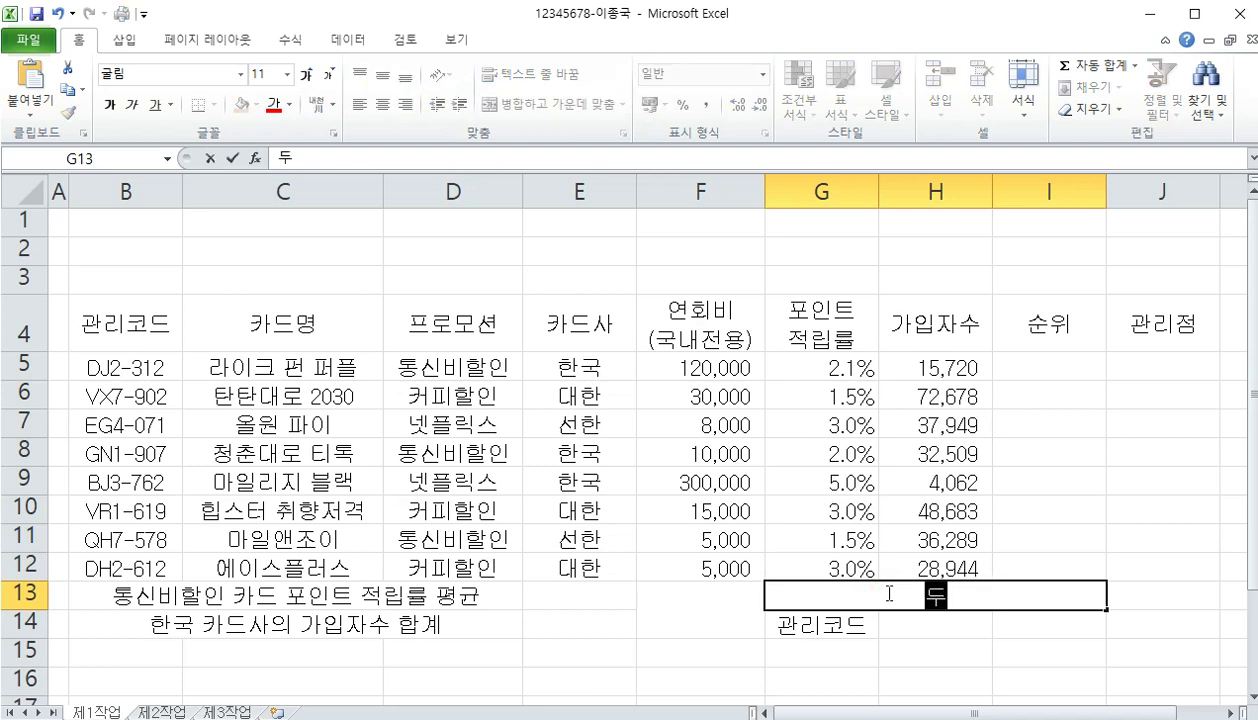
key(BackSpace)
key(BackSpace)
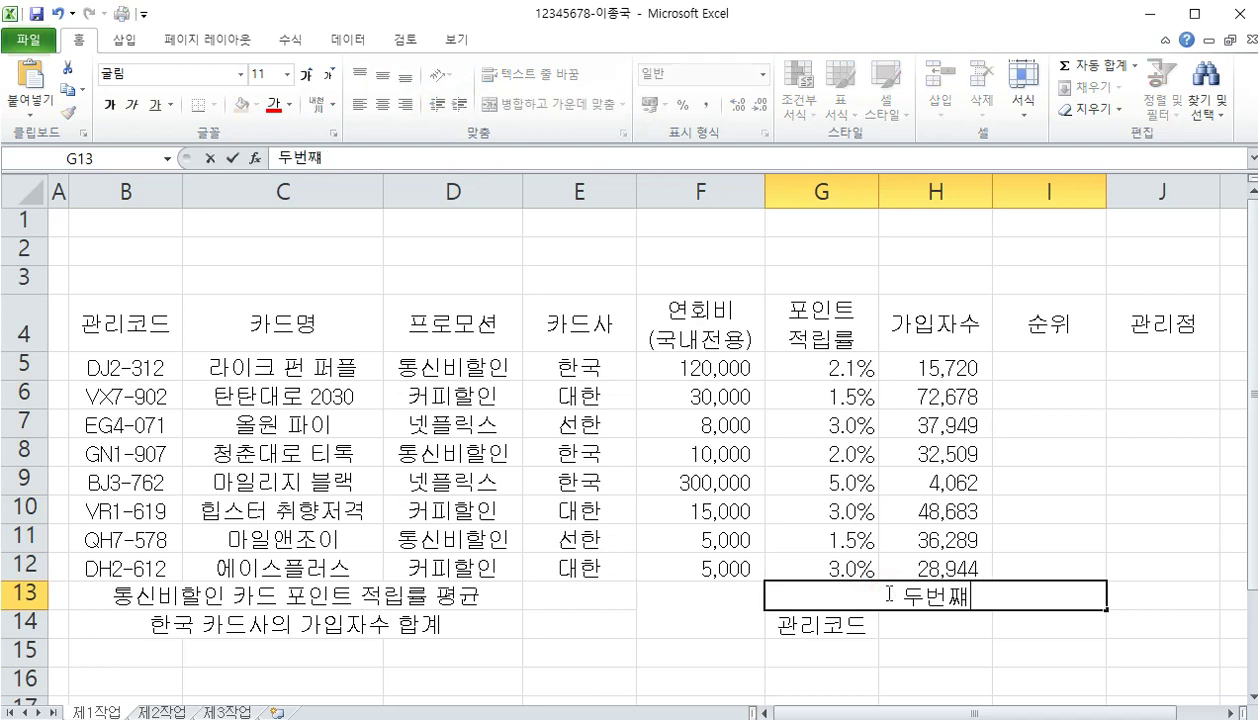
text(째로 높은 연호)
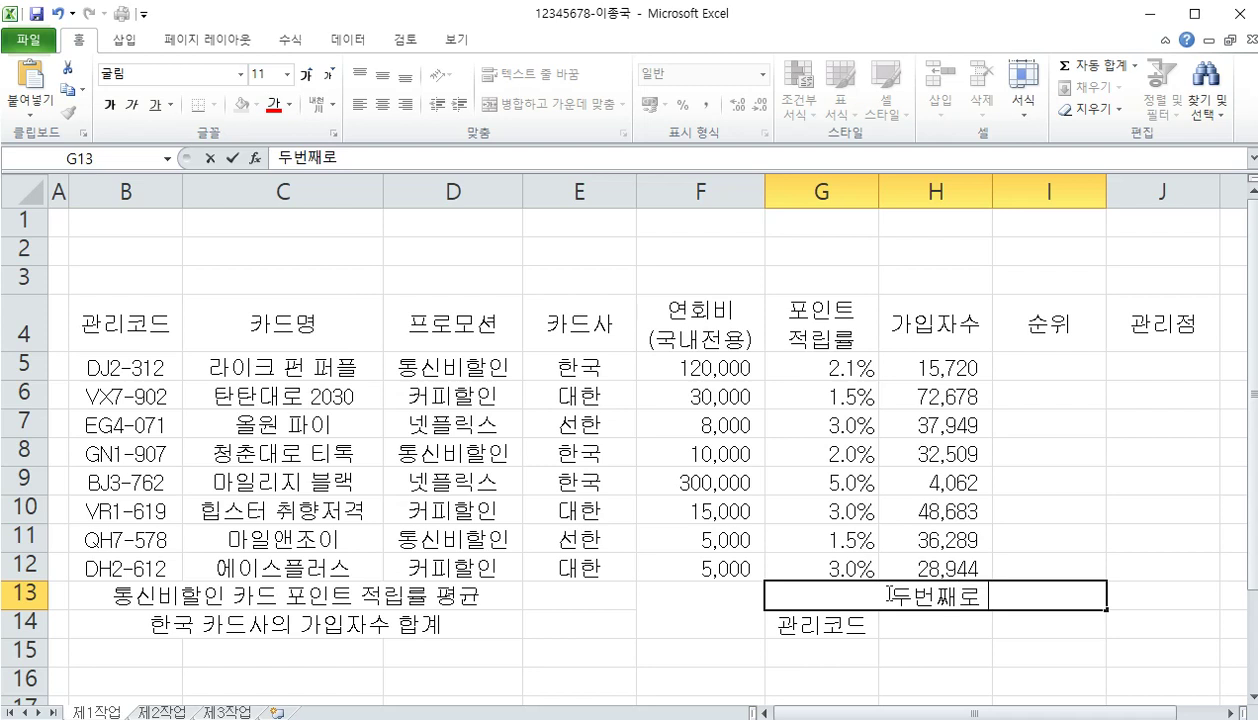
text(ㅣ비(구)
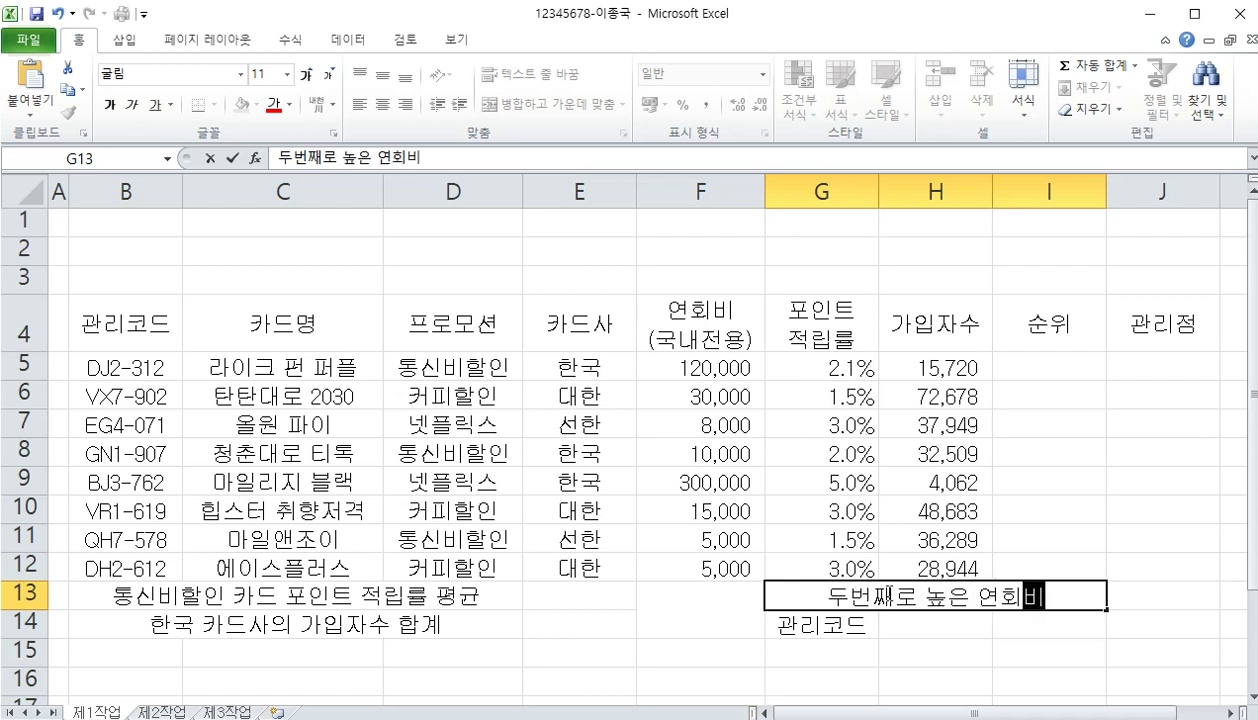
text(ㄱ내전용)
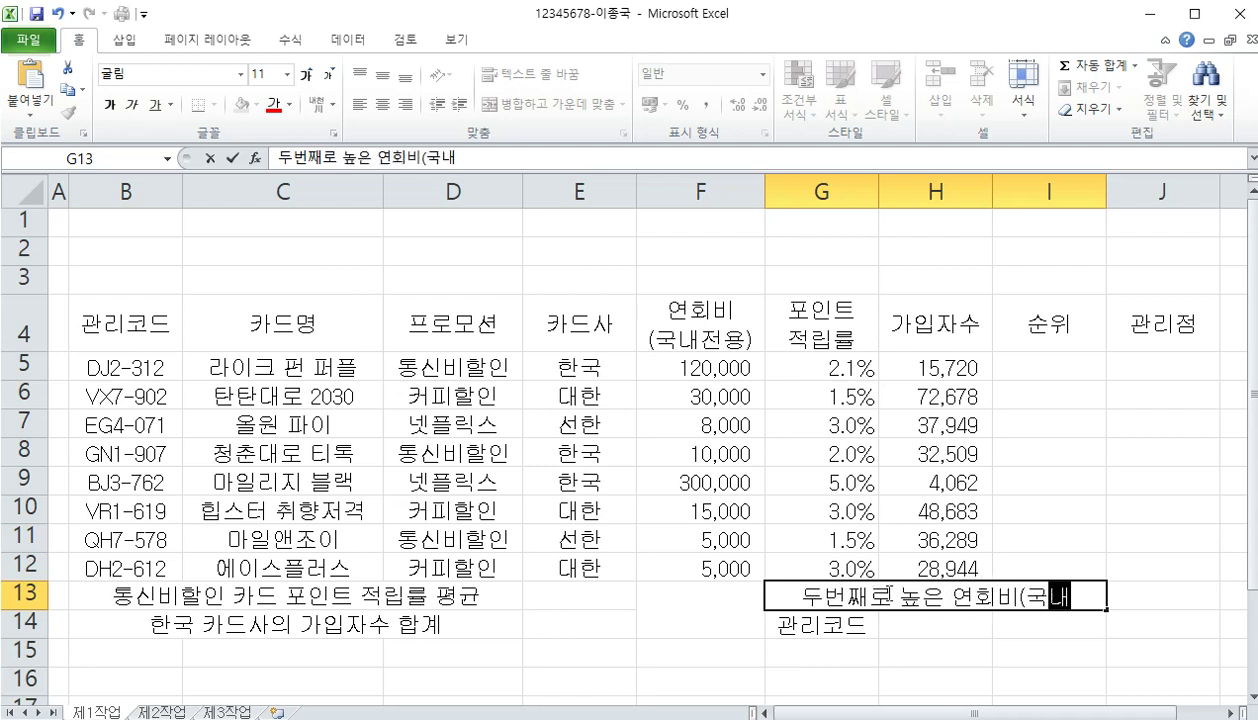
text())
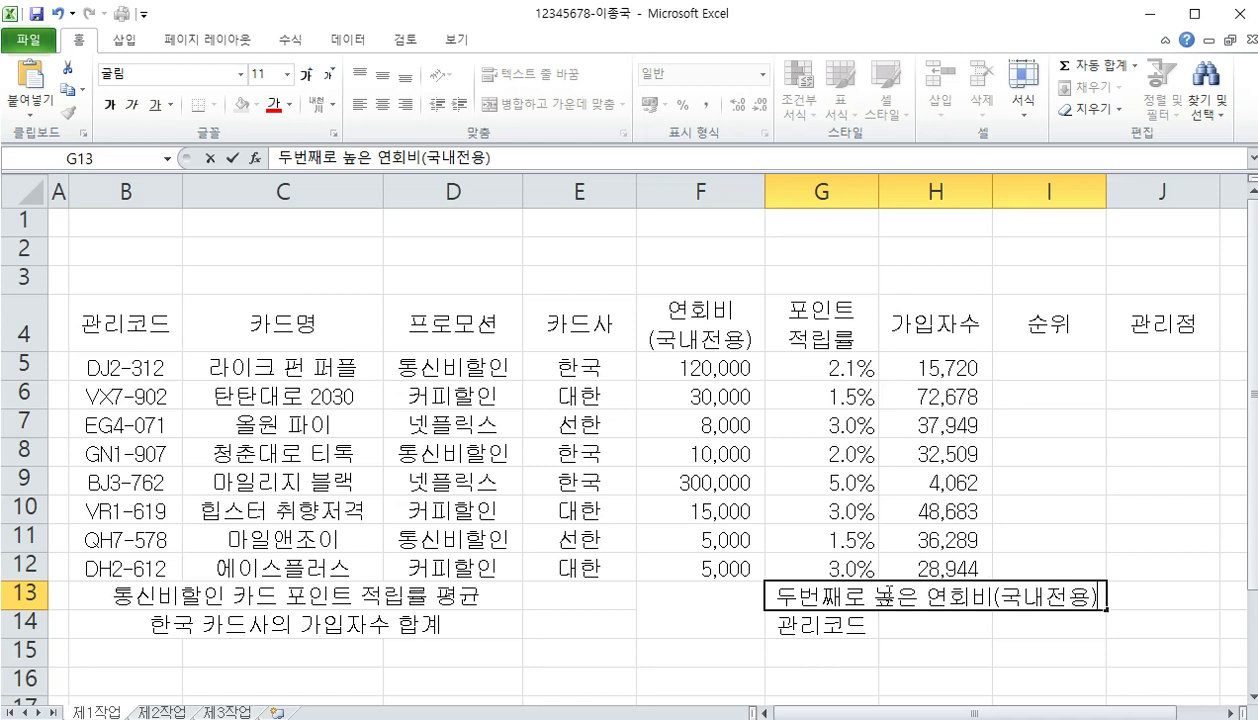
key(Return)
Enter 연회비 and (국내전용) as a two-line label in I14
key(Tab)
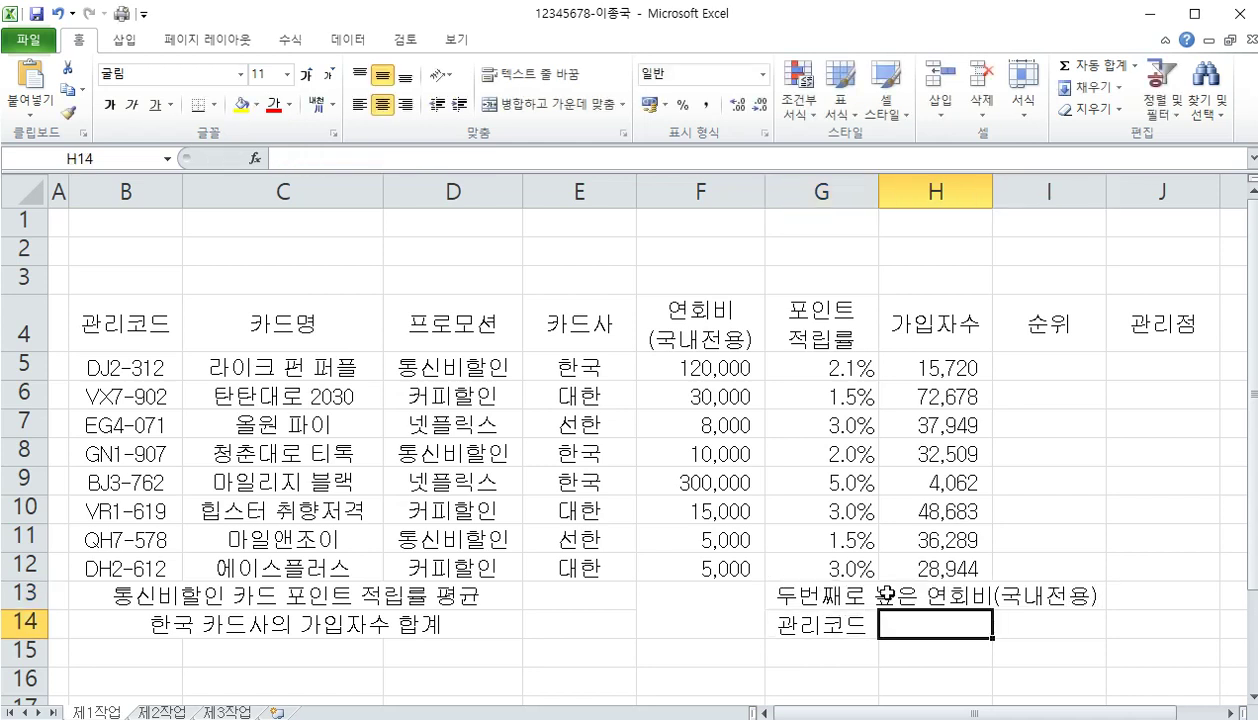
key(Tab)
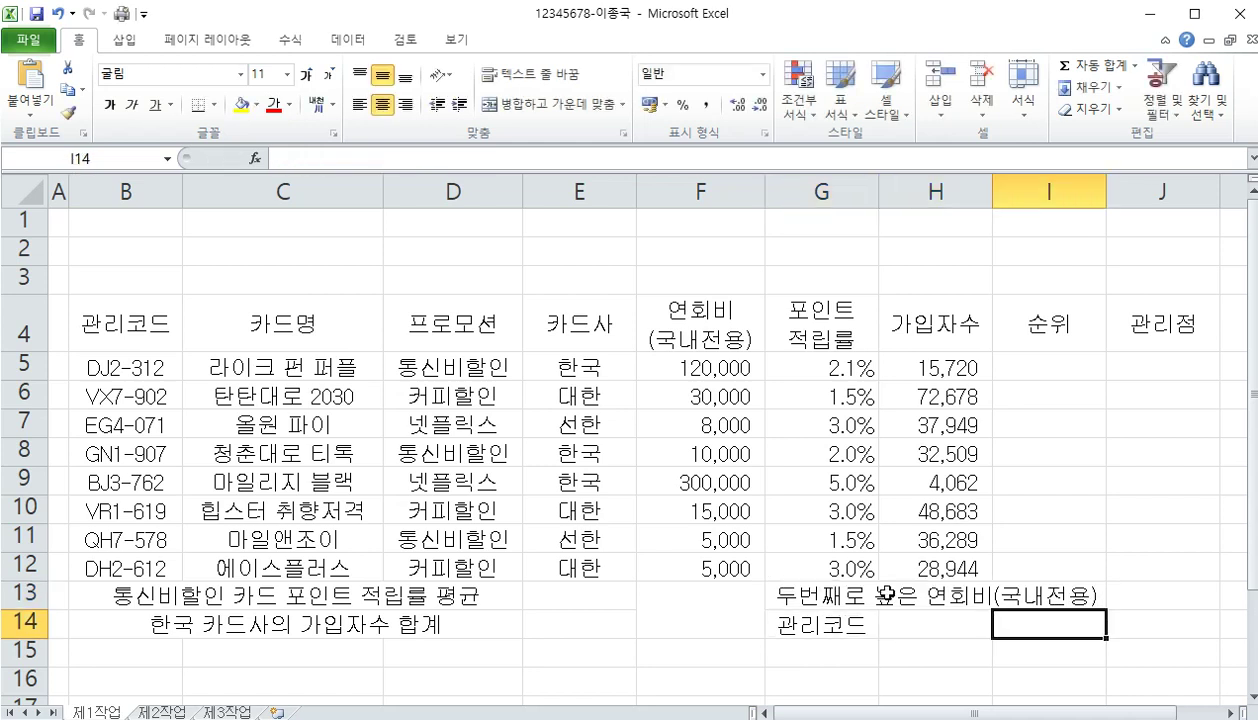
text(연회비)
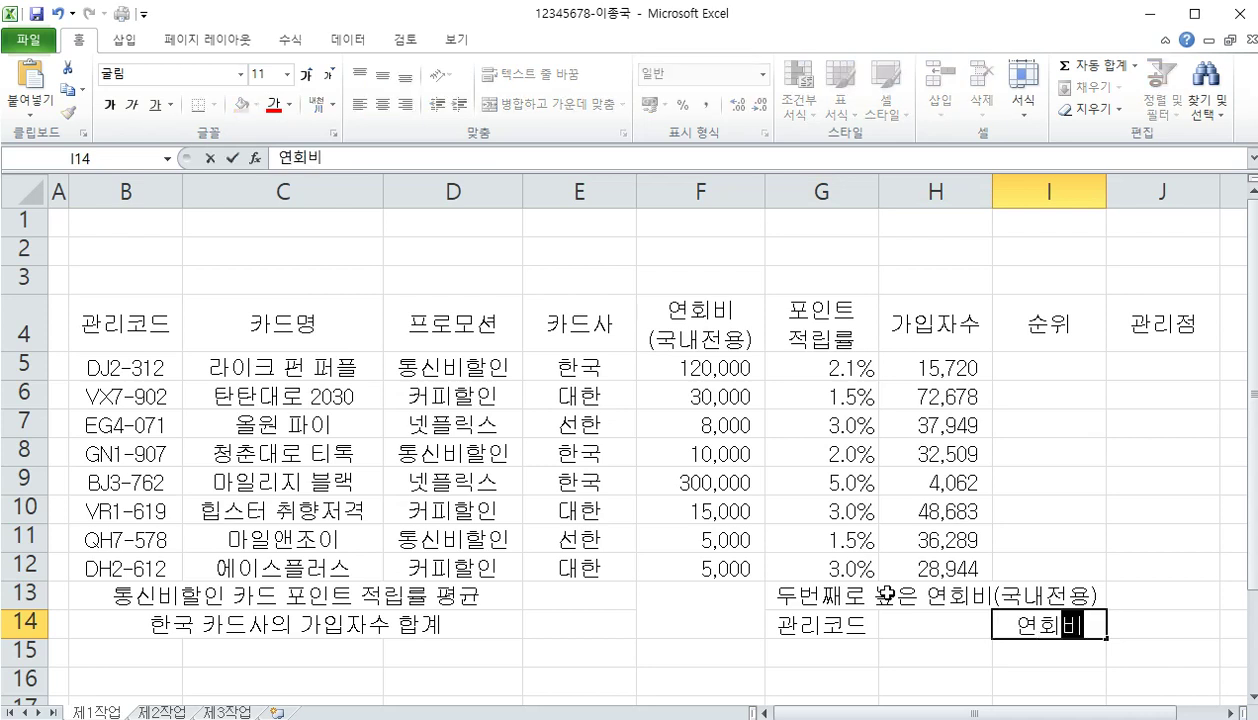
key(alt+Return)
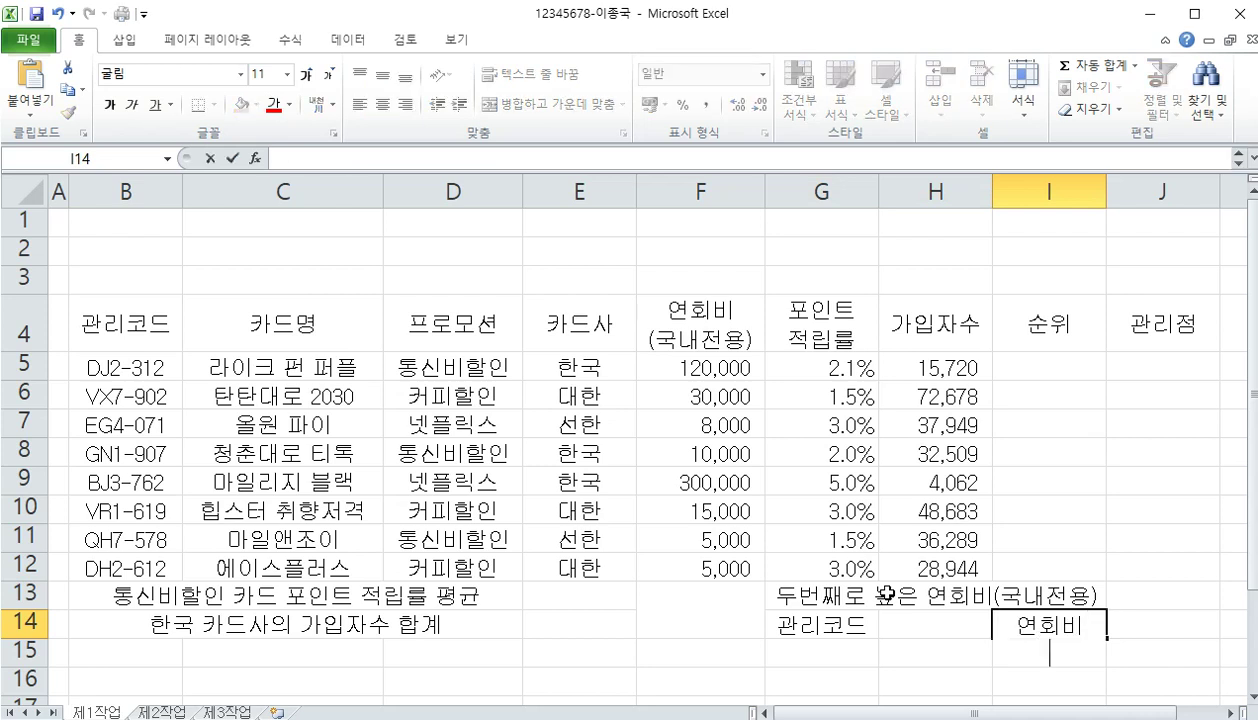
text((국내)
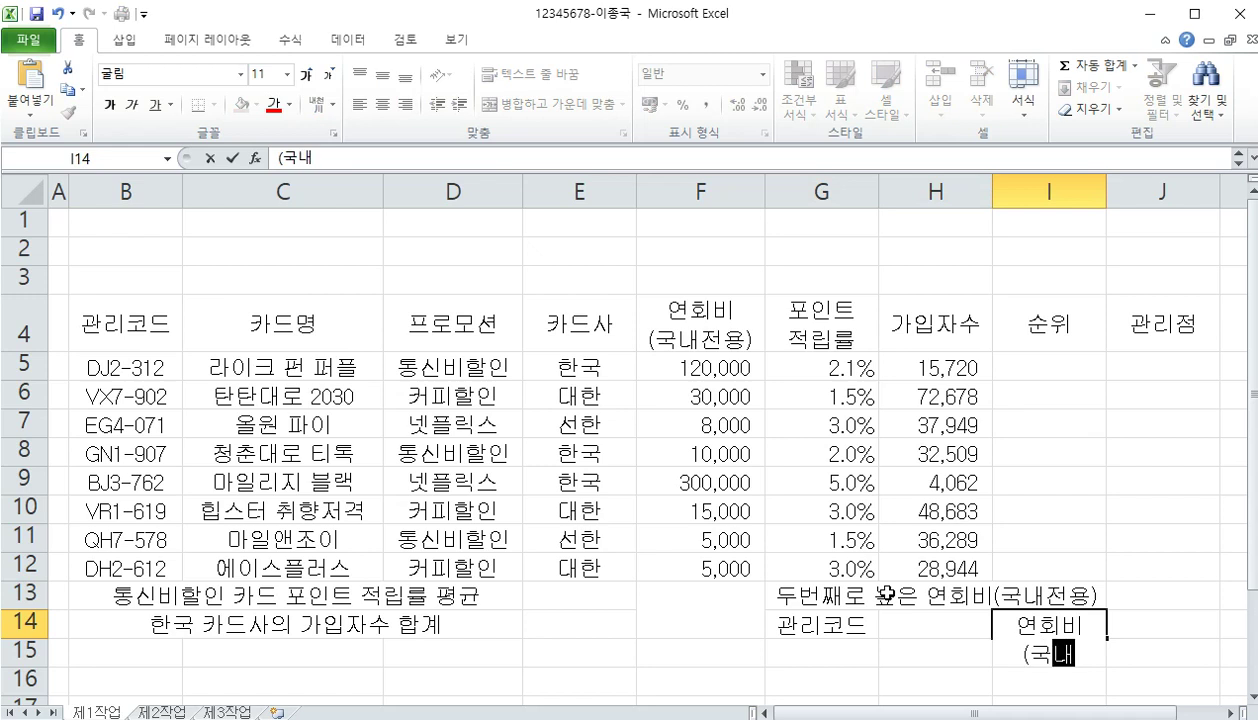
text(전요ㅇ))
key(Return)
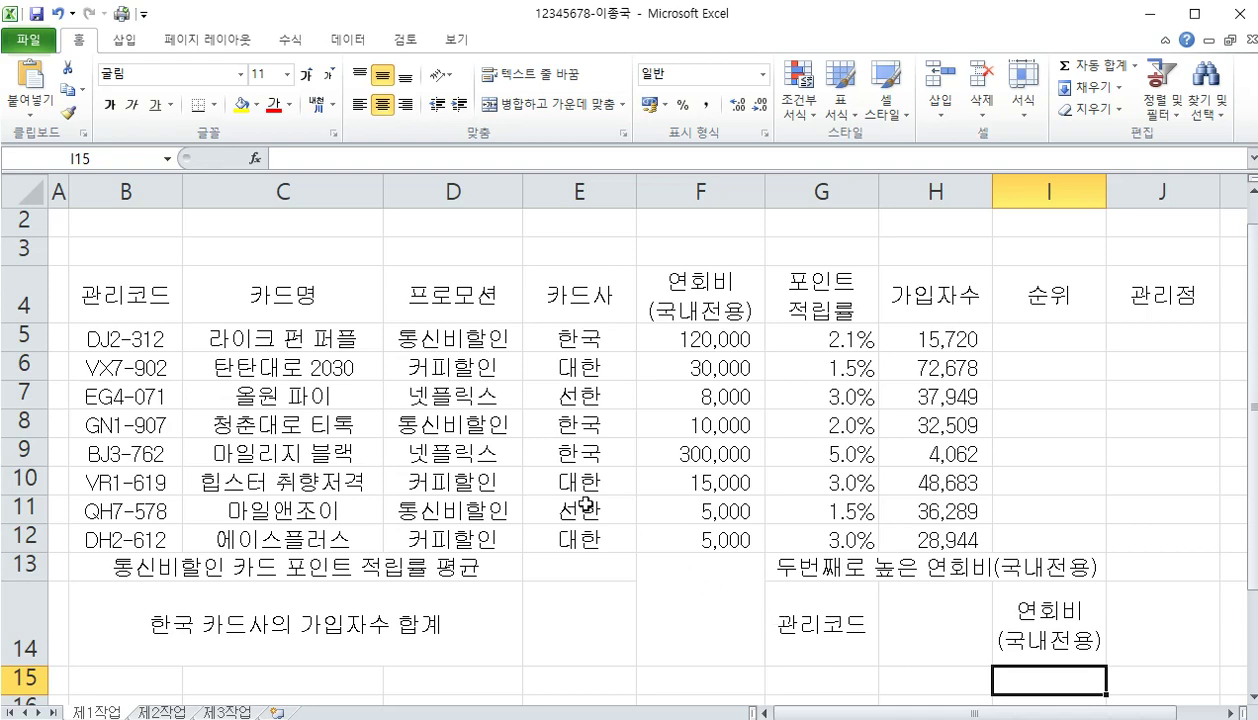
Give table B4:J14 All Borders plus a Thick Box Border outline
drag(128, 302, 1129, 625)
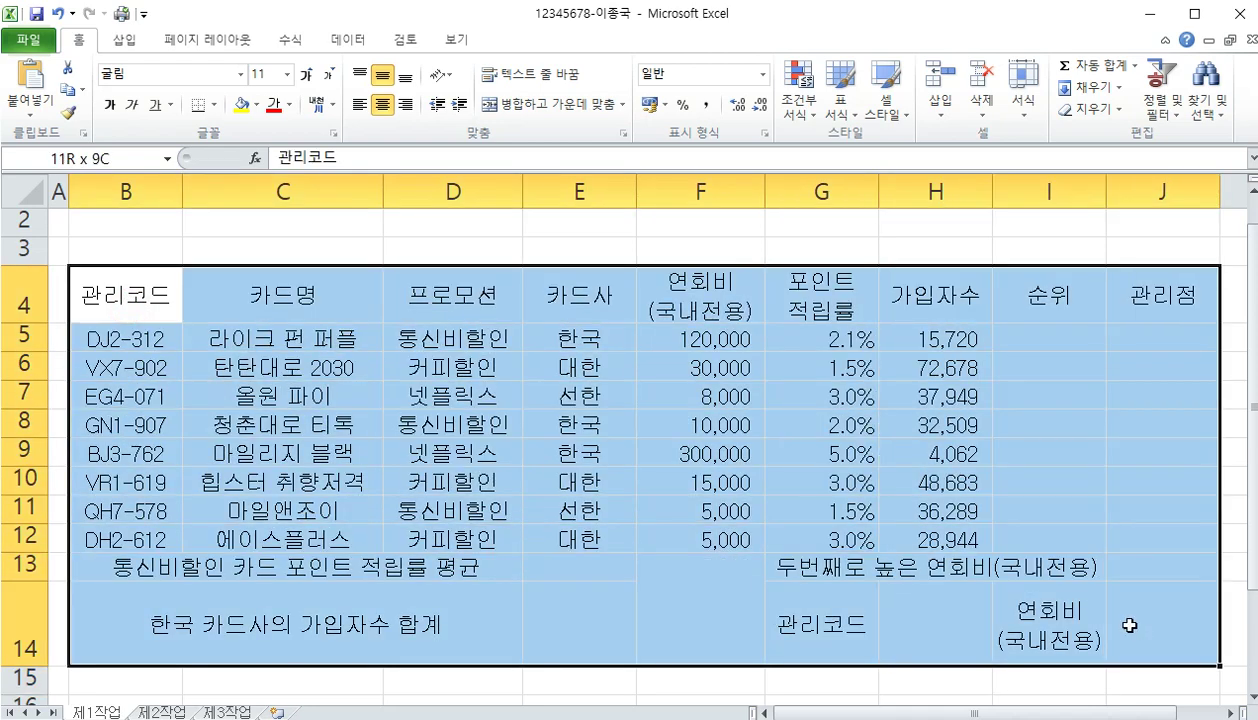
drag(1129, 625, 1129, 625)
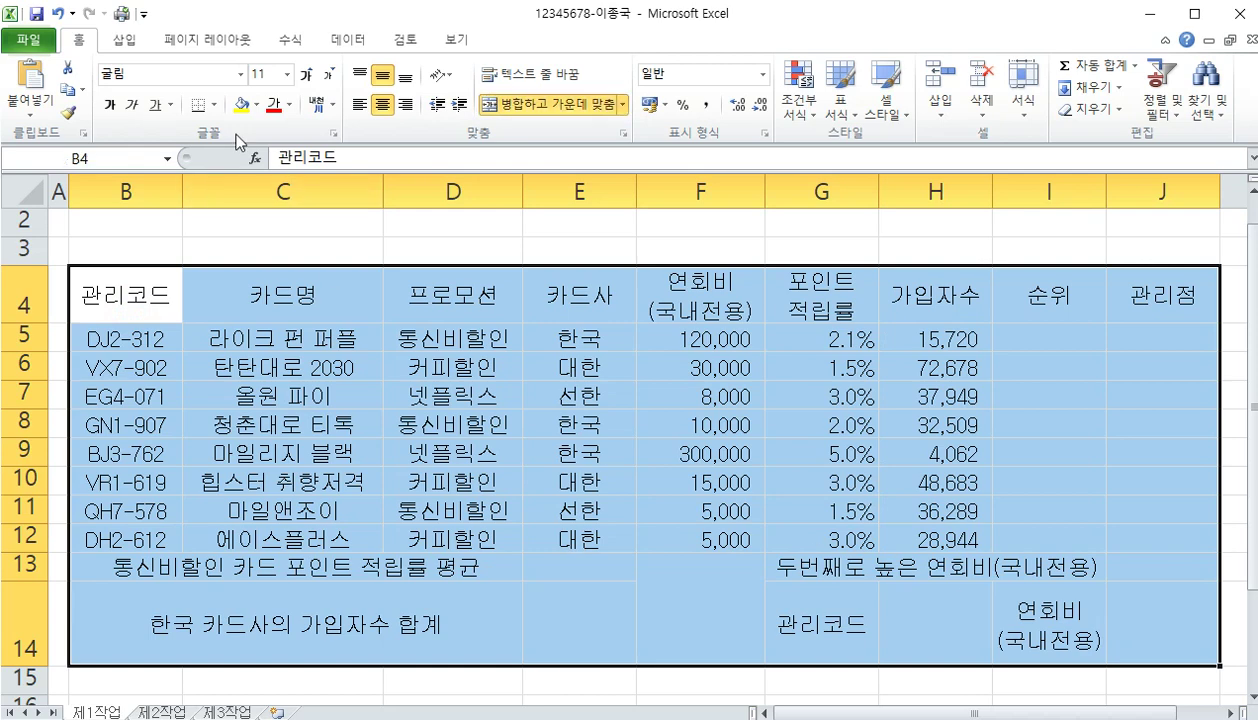
click(212, 105)
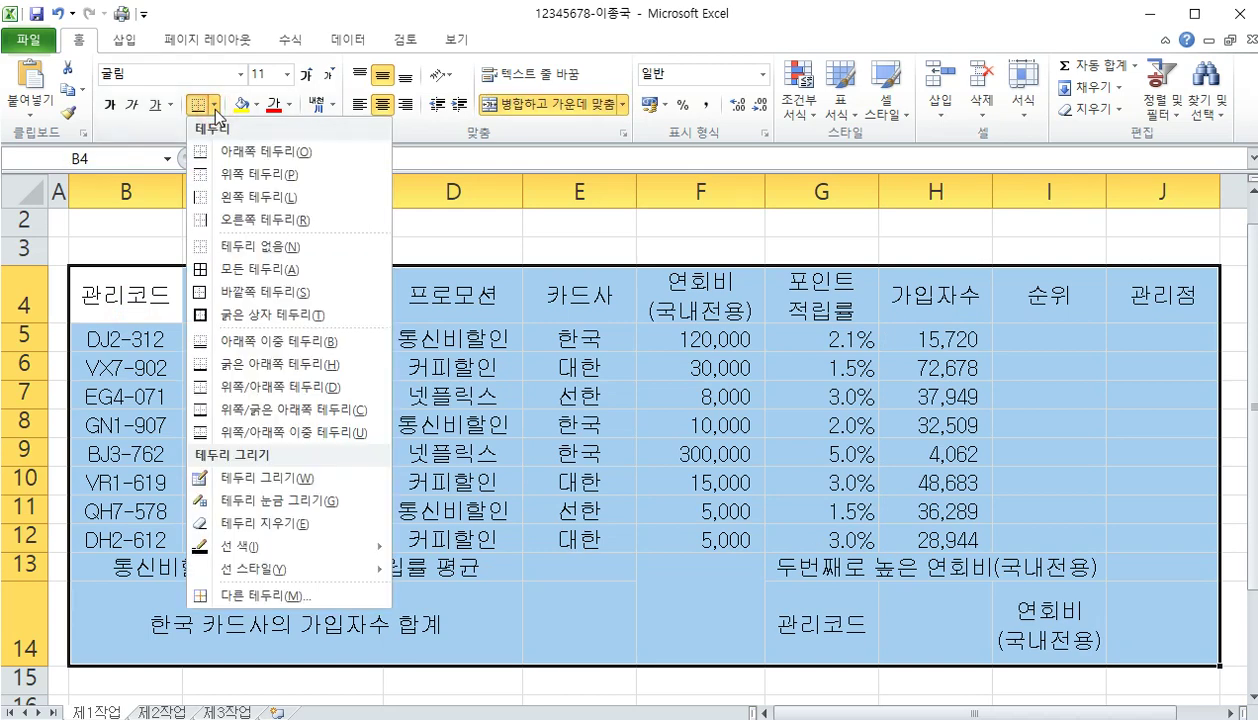
click(237, 267)
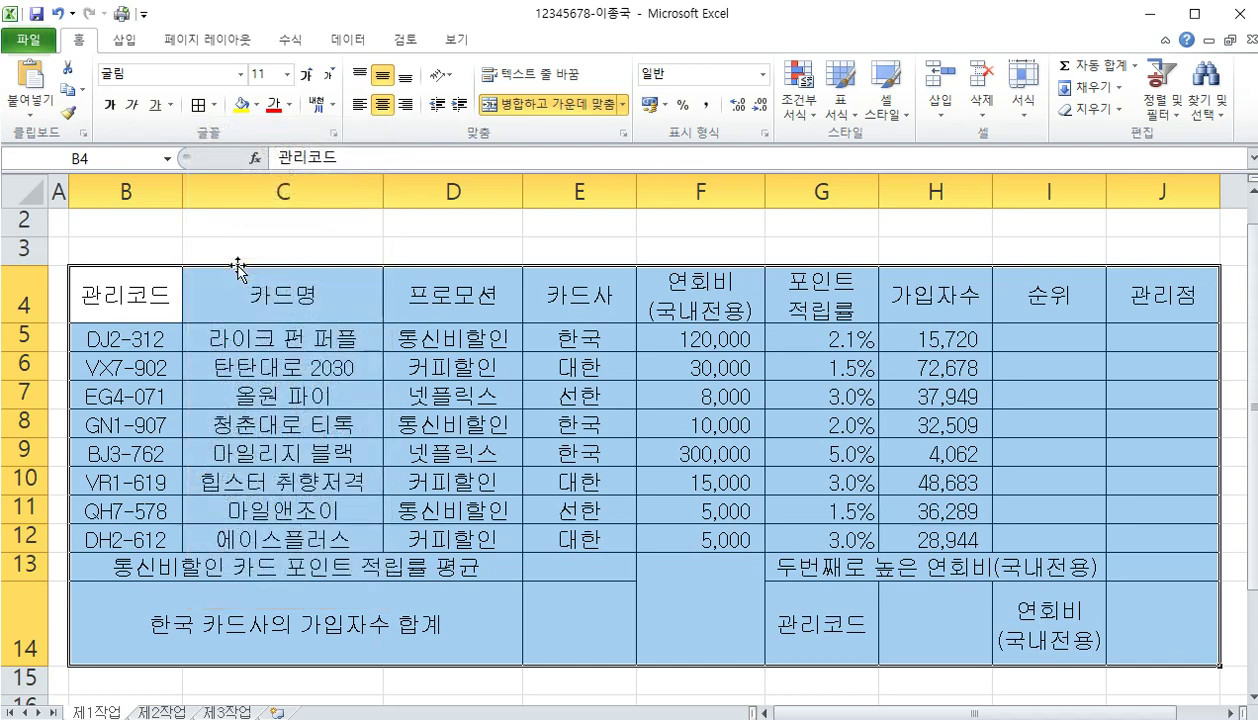
click(212, 105)
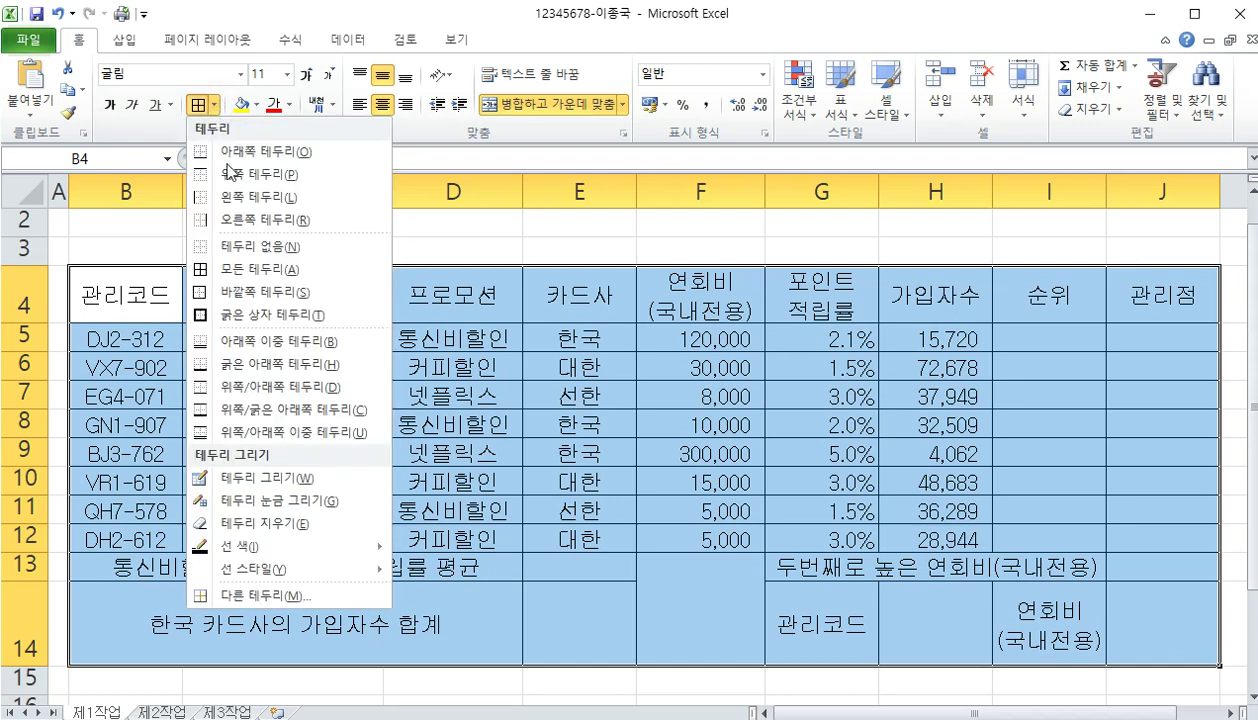
click(244, 313)
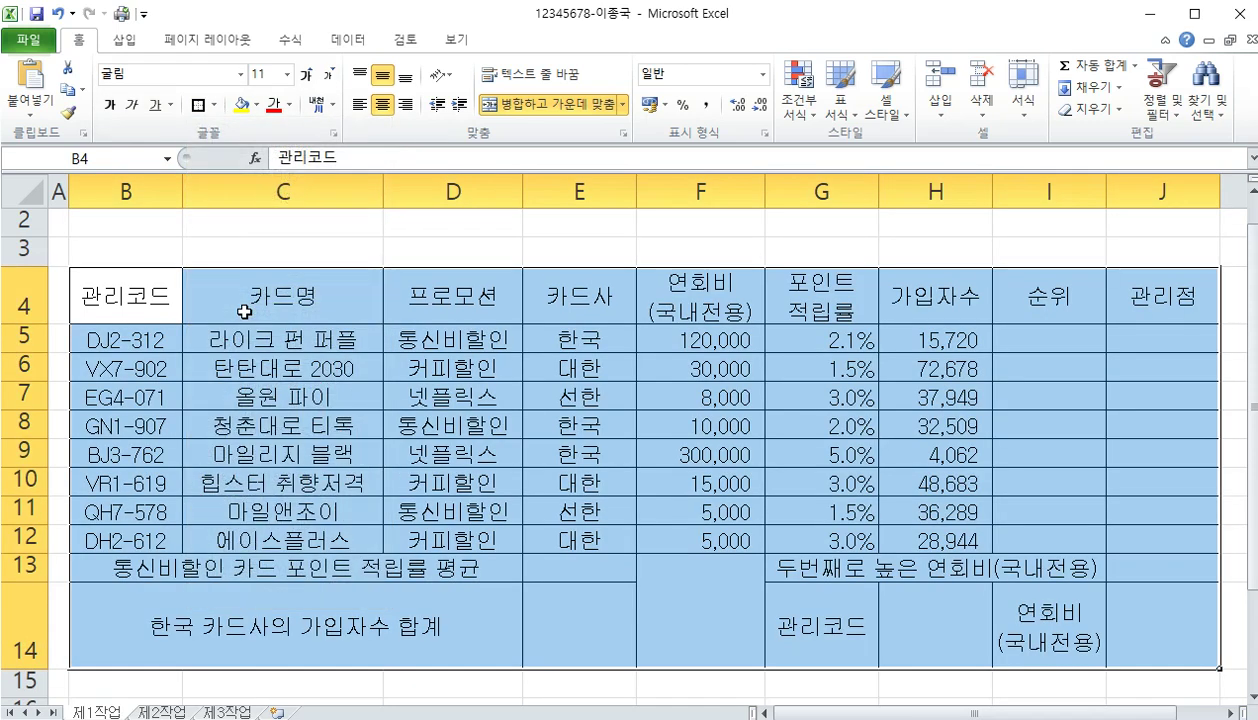
Outline the card data rows 5–12 with a Thick Box Border
drag(148, 339, 1141, 540)
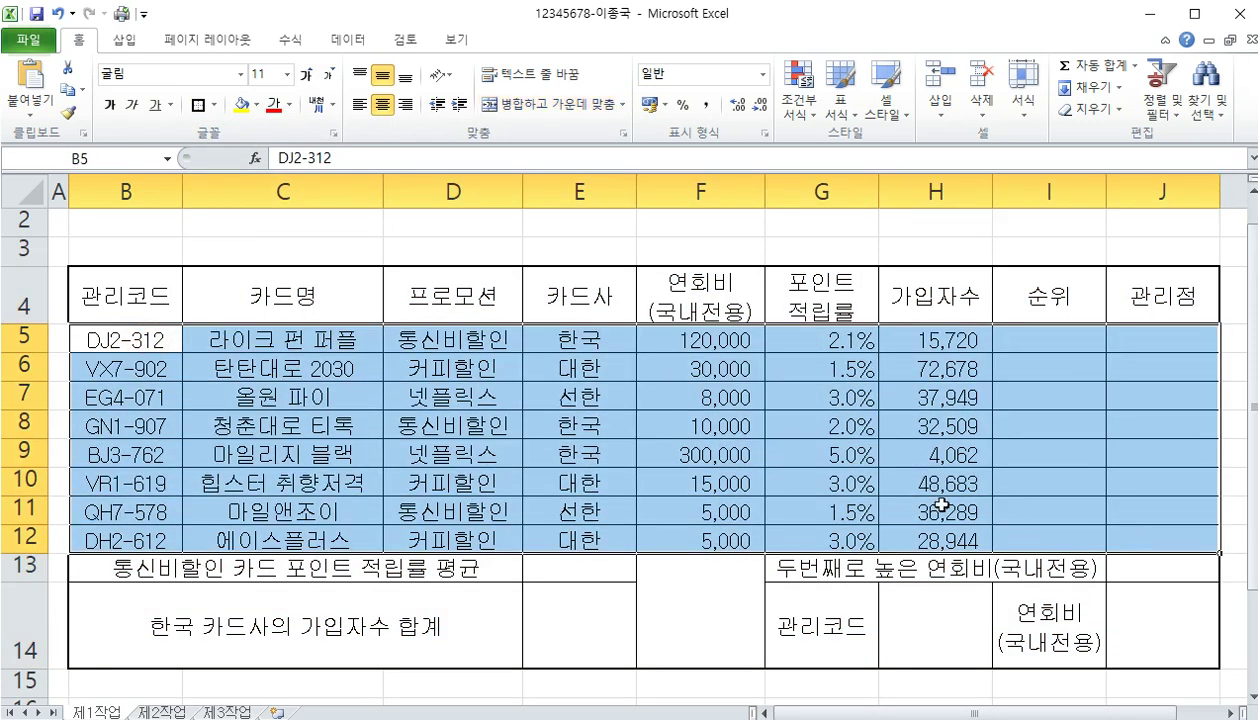
click(213, 105)
click(197, 105)
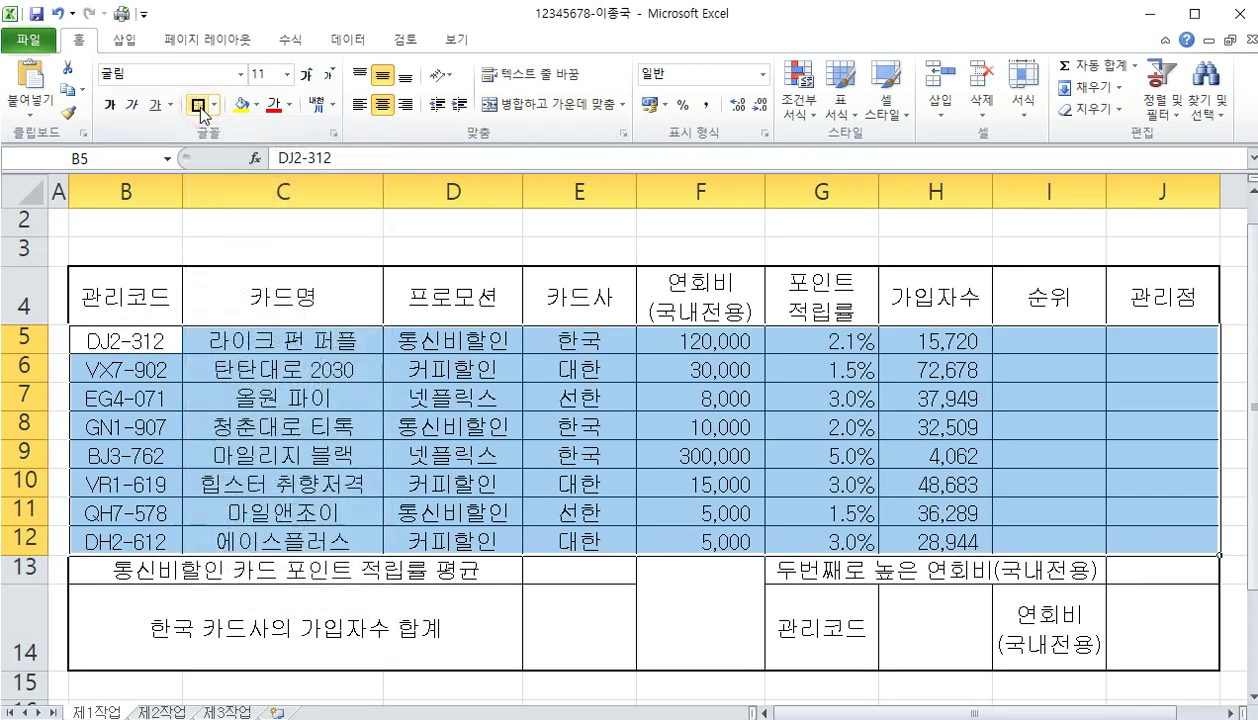
click(428, 612)
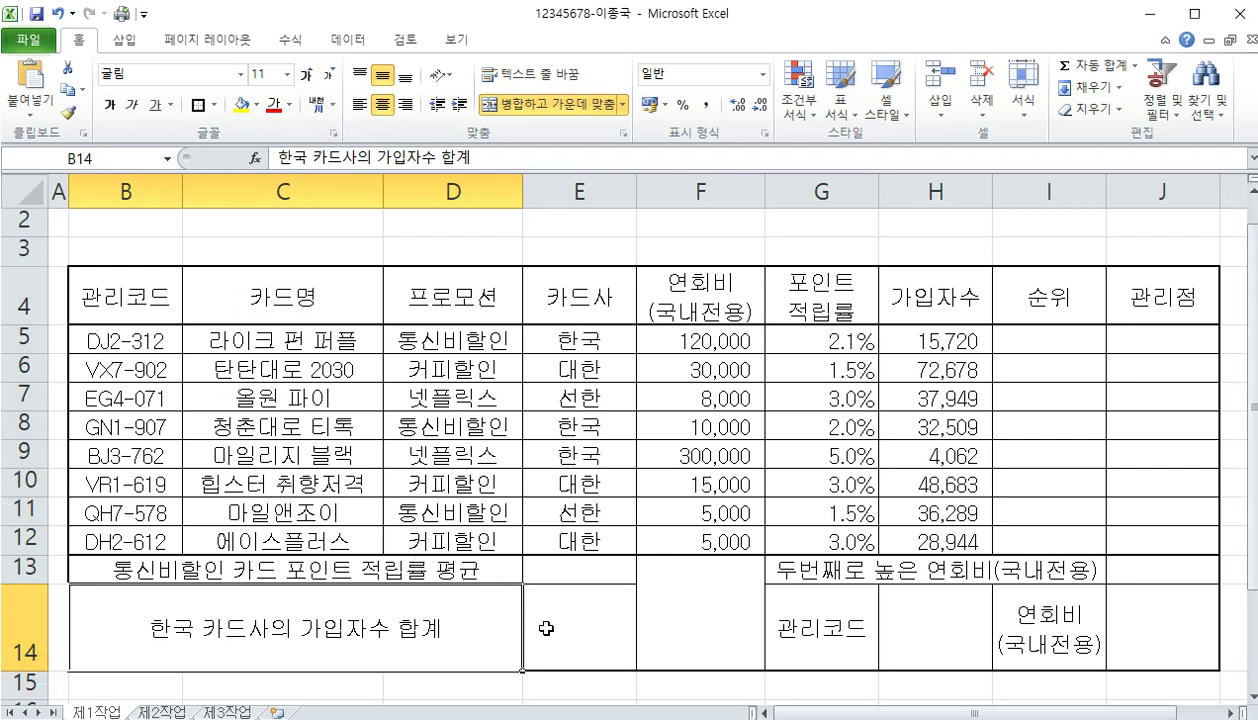
Draw two crossing diagonal borders through the merged F13:F14 cell to form an X
click(695, 592)
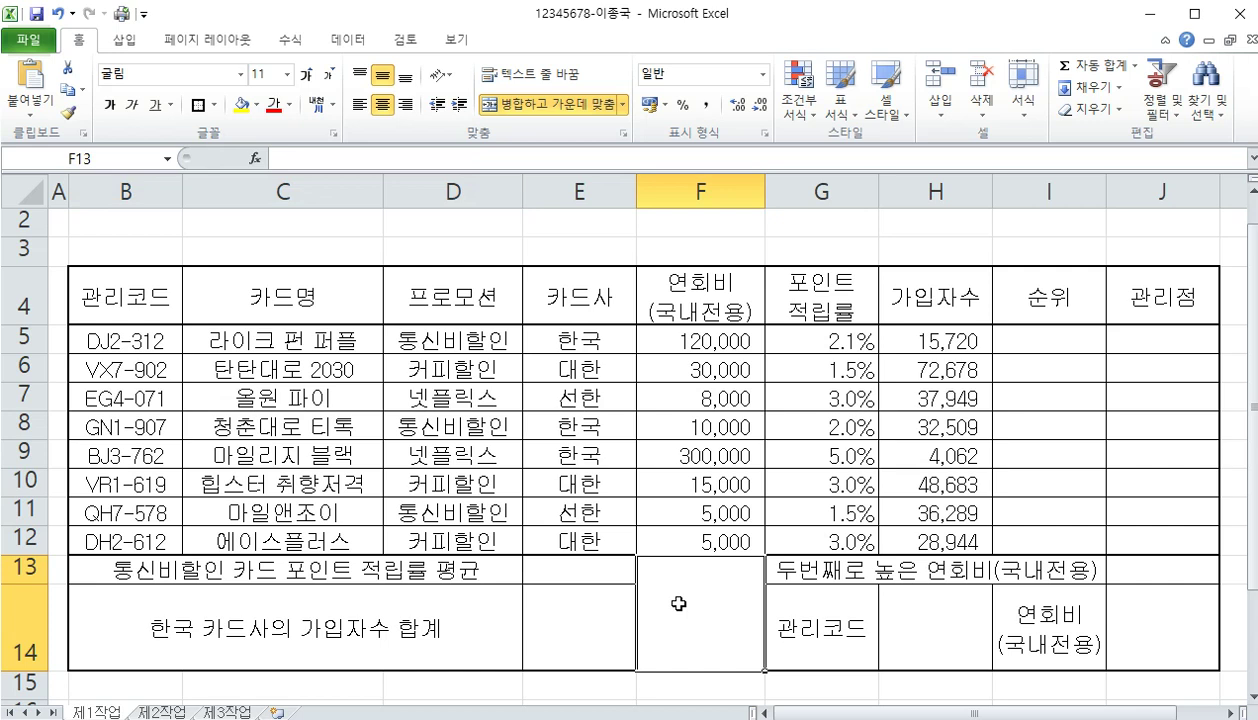
click(216, 106)
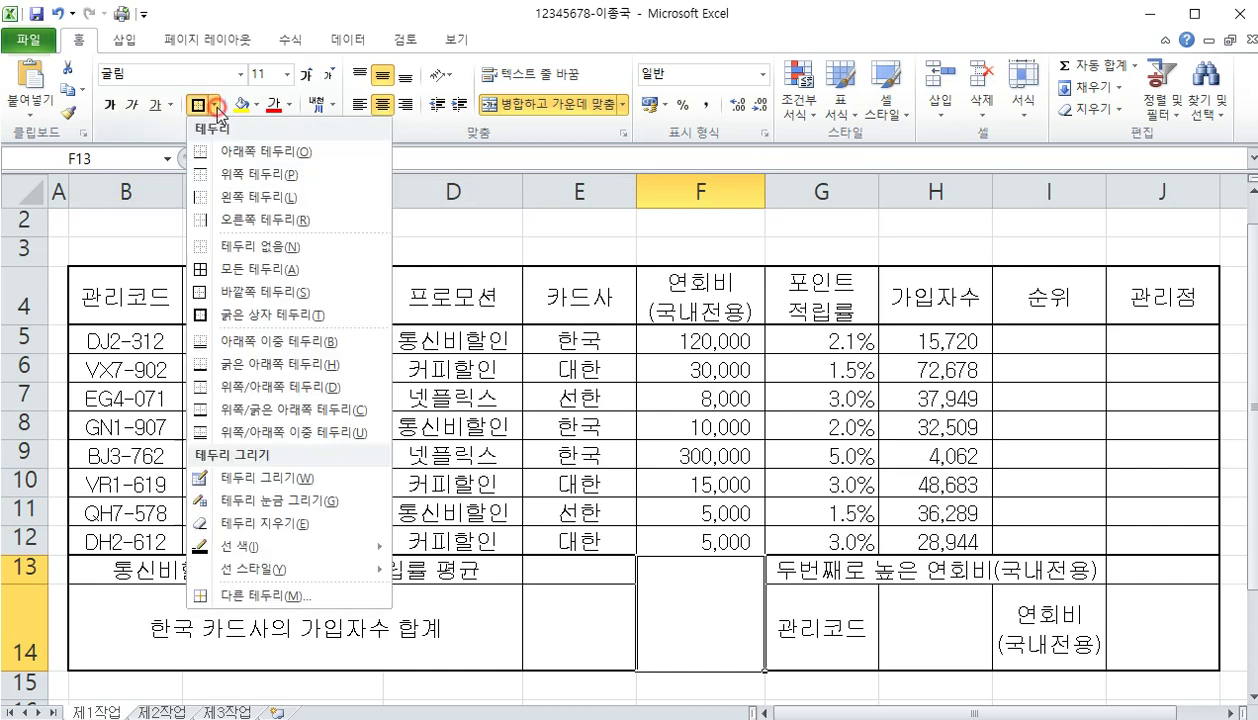
click(245, 477)
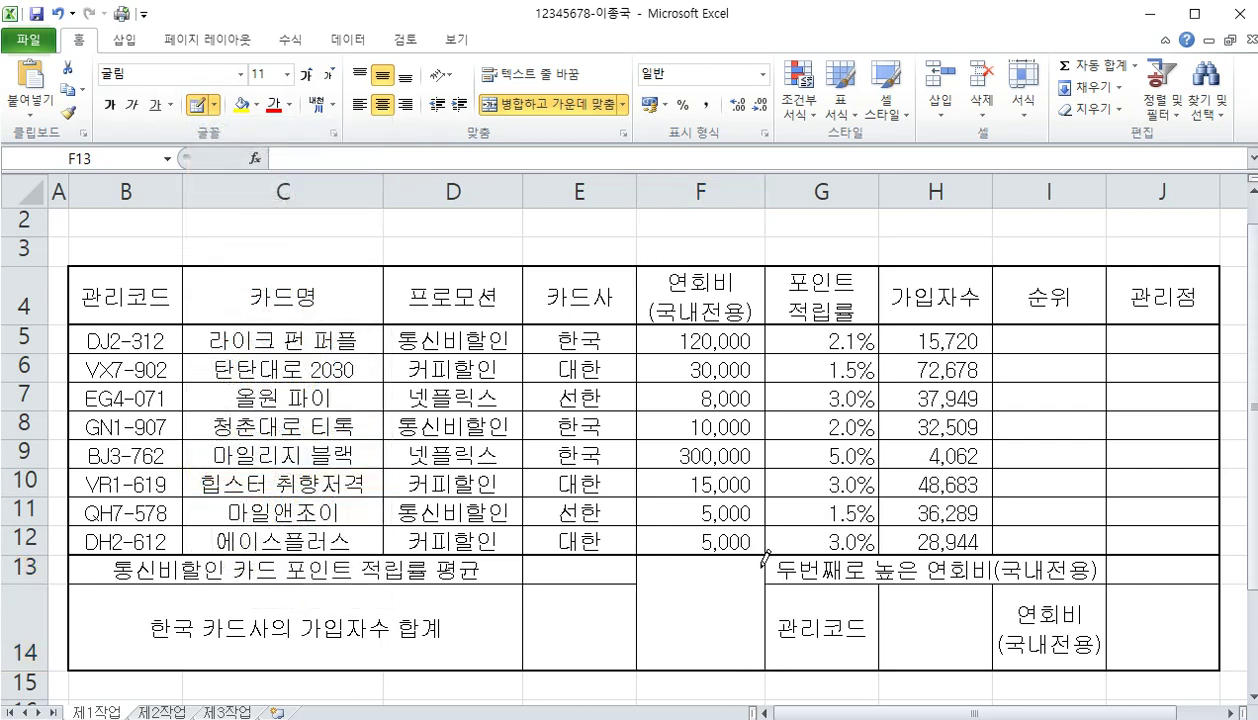
drag(763, 553, 646, 646)
mouse_move(637, 556)
mouse_down()
mouse_move(735, 625)
mouse_move(762, 666)
mouse_up()
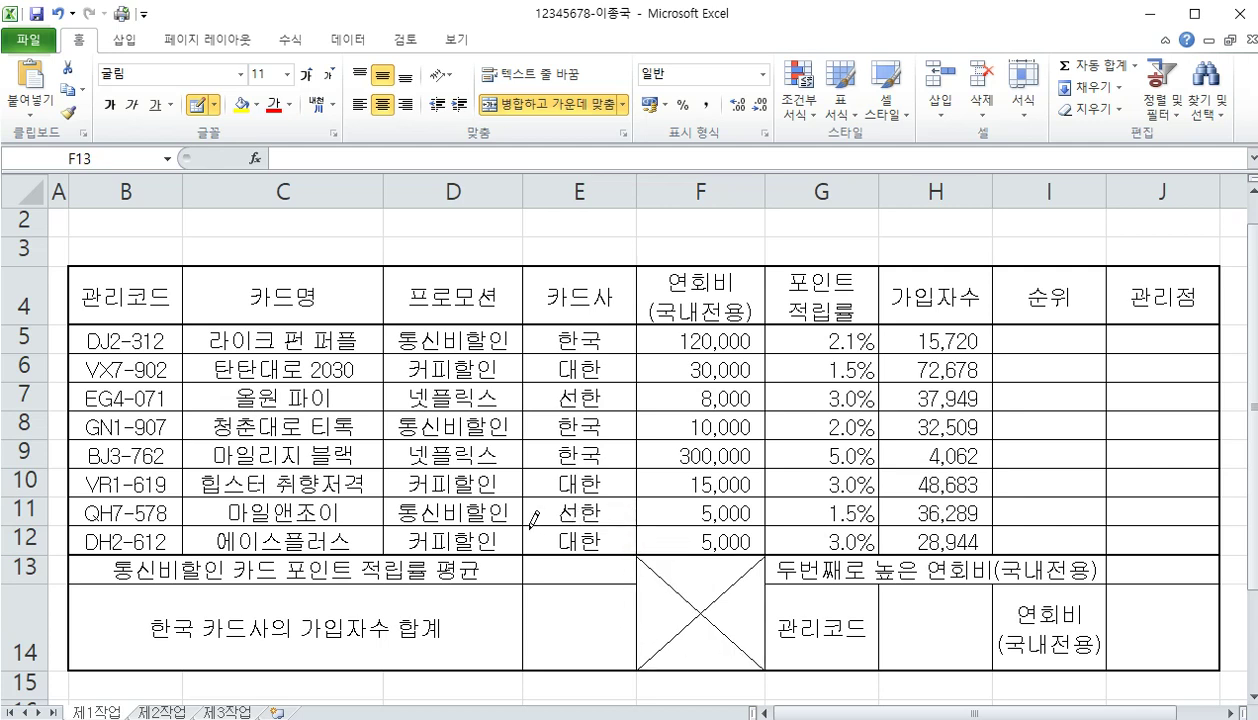
key(Escape)
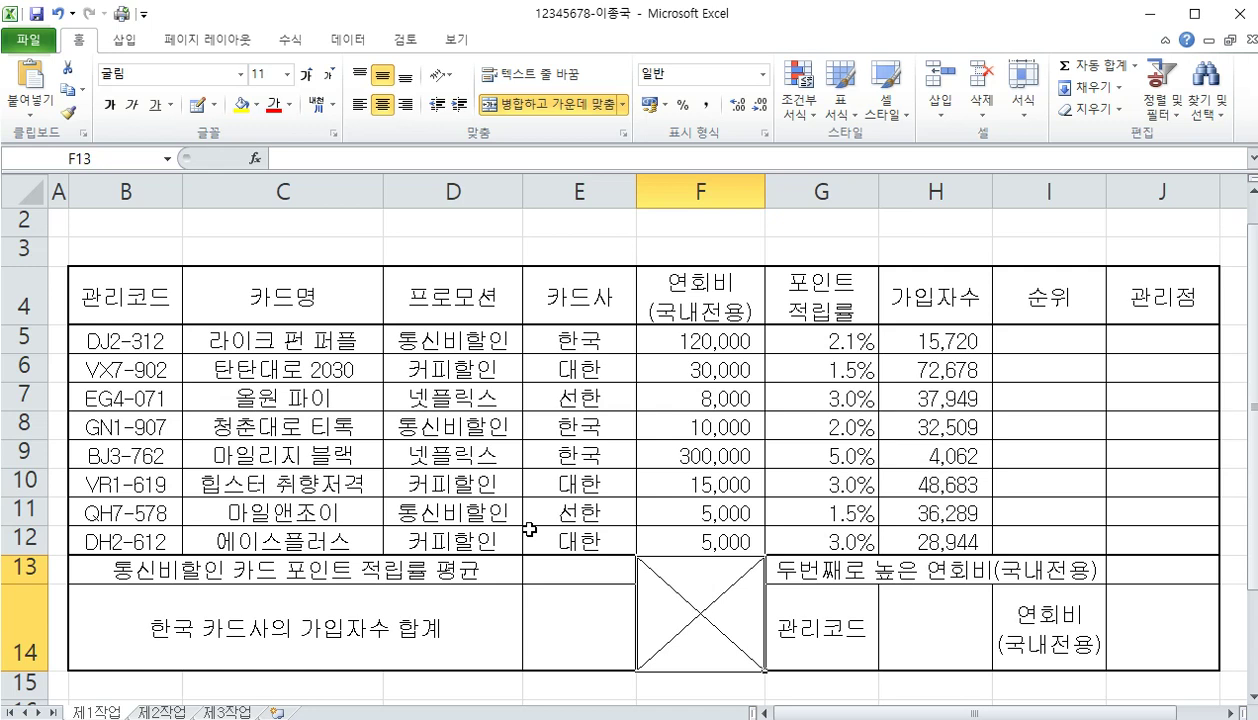
Set the row height of rows 1 to 3 to 22
scroll(529, 529, up, 1)
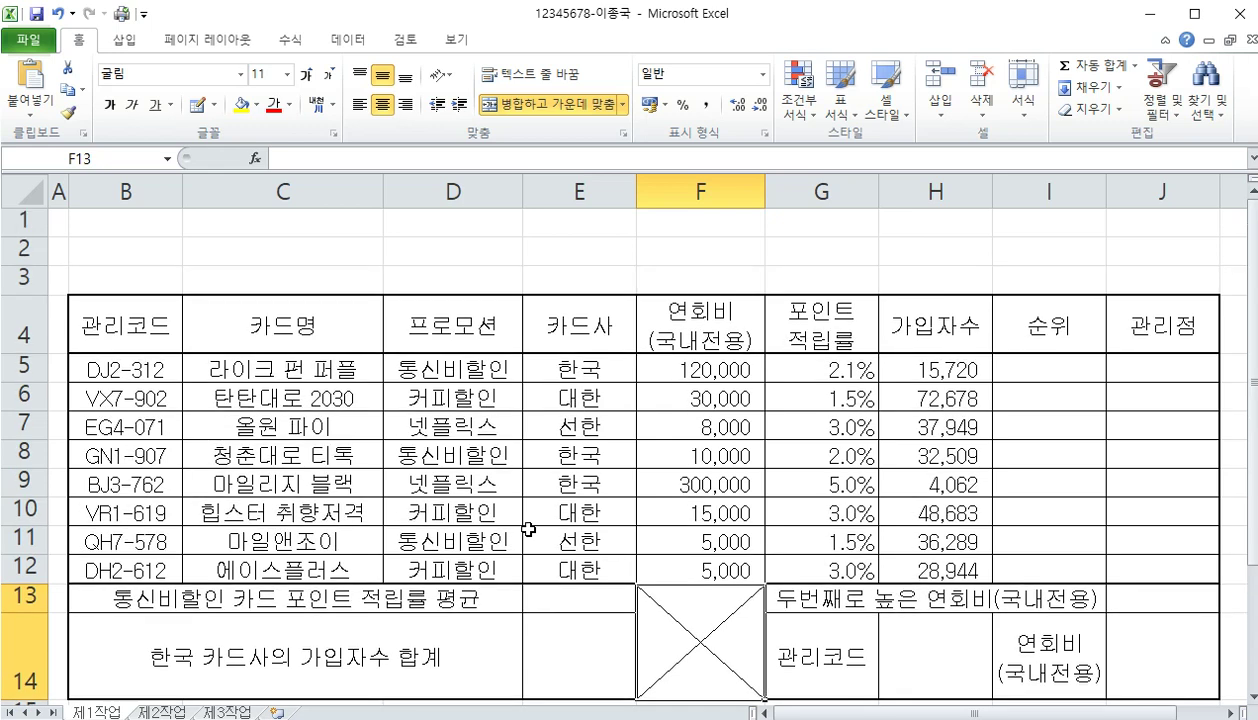
ctrl+scroll(529, 529, down, 1)
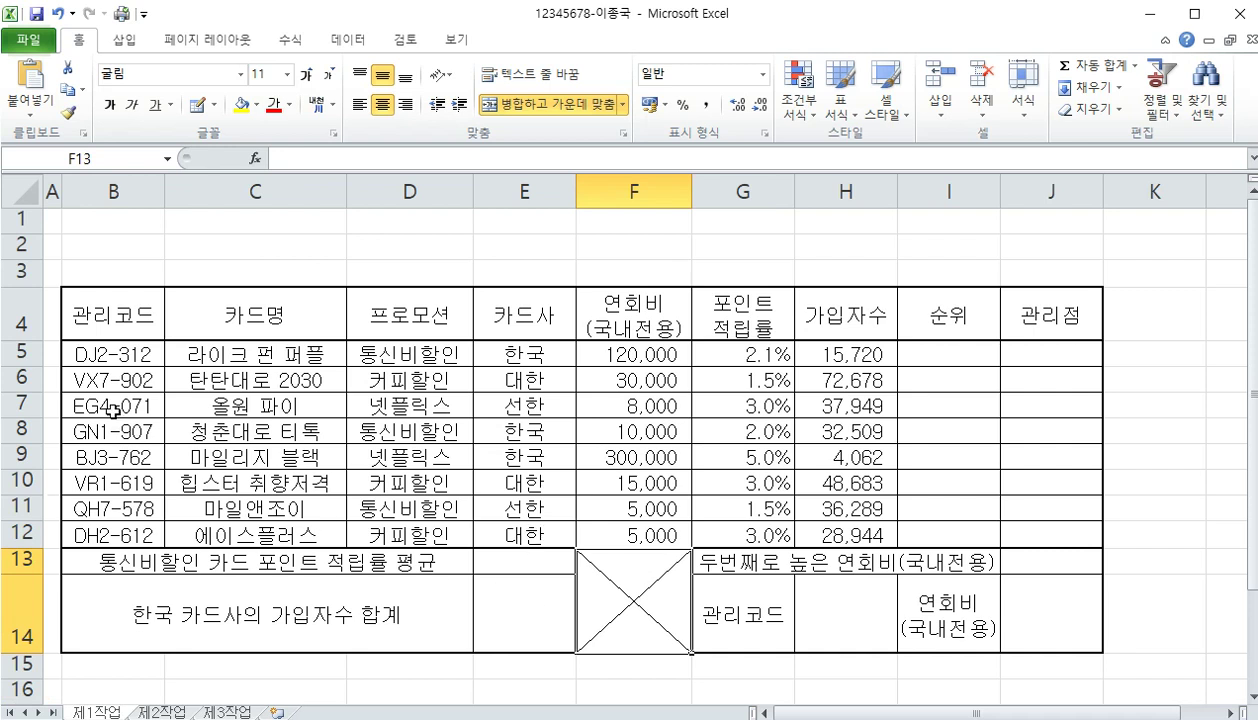
drag(16, 224, 20, 272)
right_click(20, 272)
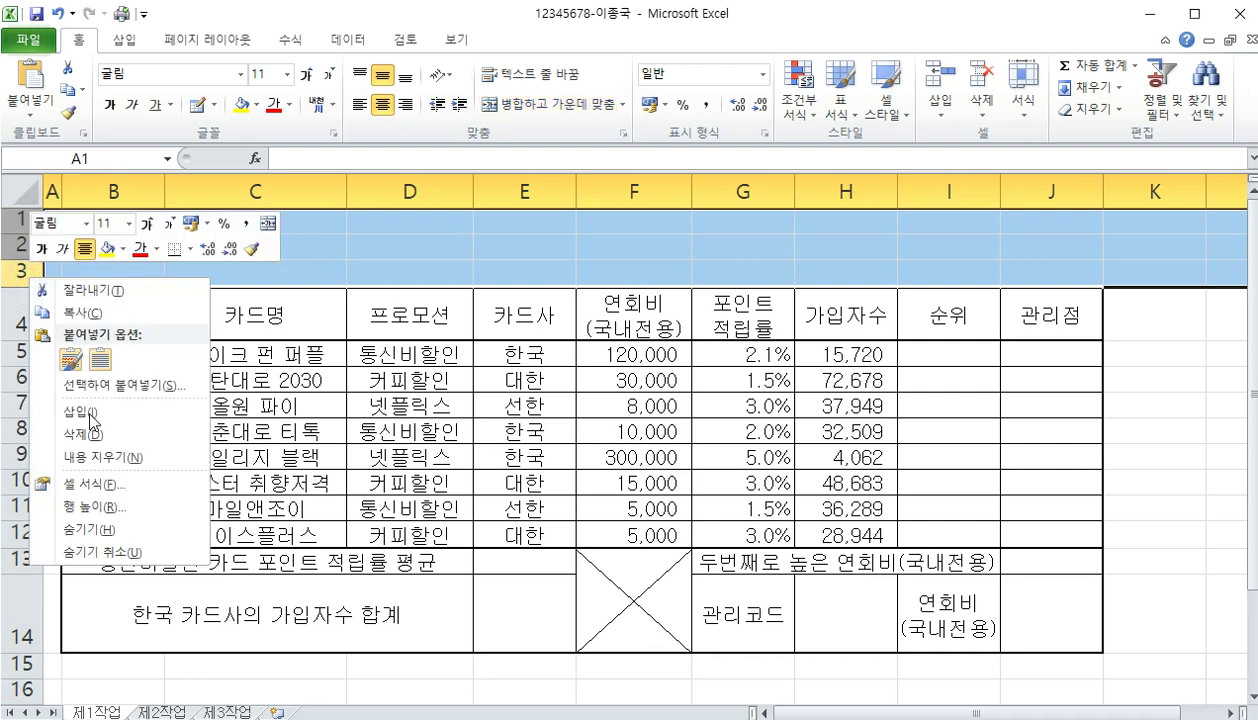
click(96, 503)
text(22)
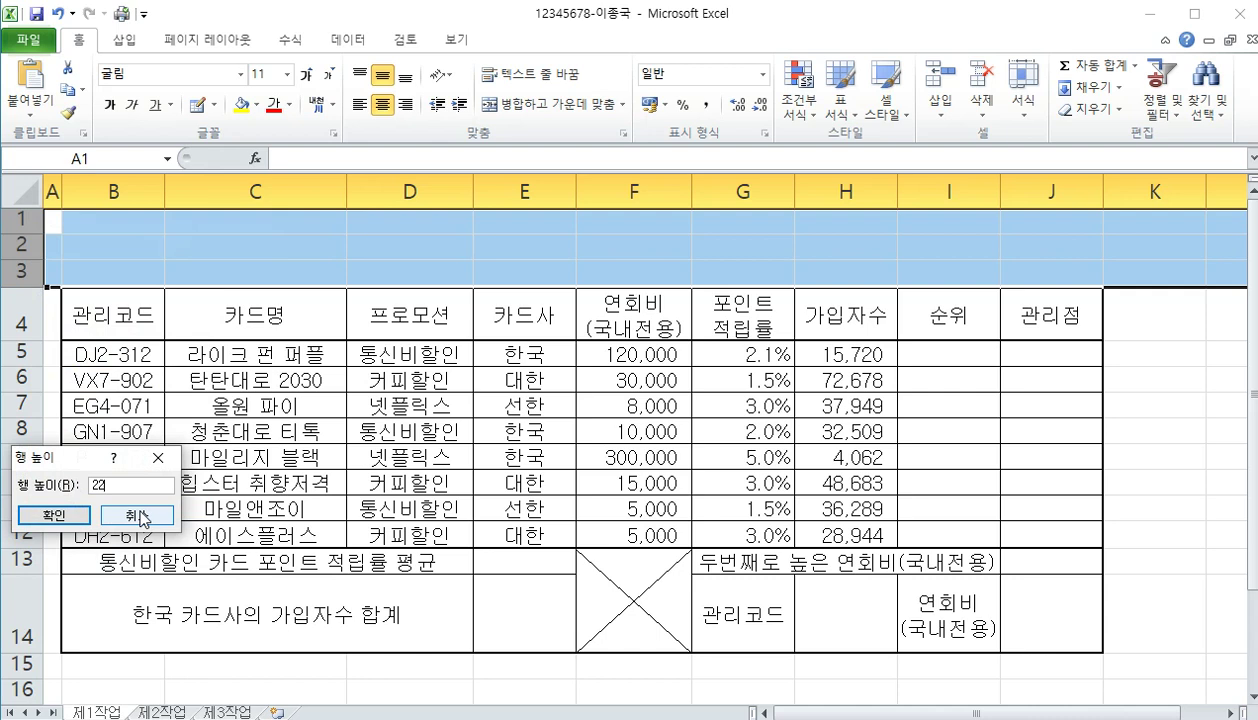
key(Return)
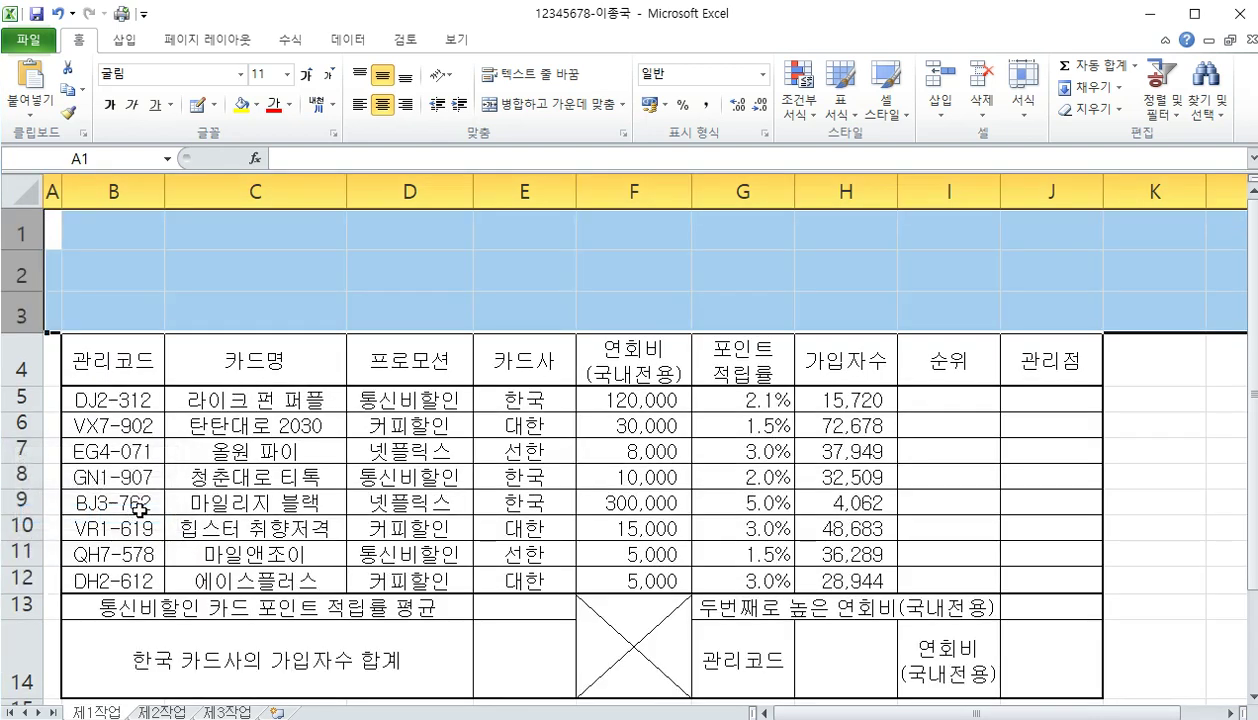
Draw a snipped-corner rectangle over B1:E3 and type '5월 프로모션 카드 순위' into it
click(123, 40)
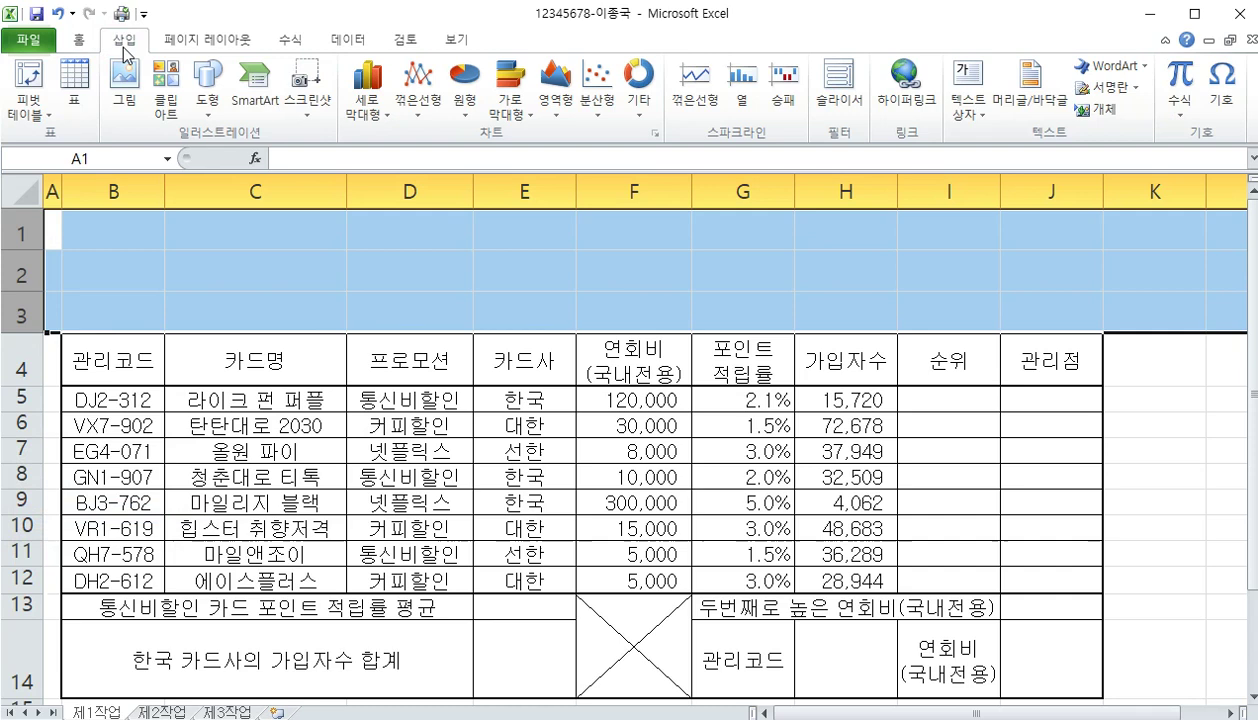
click(205, 84)
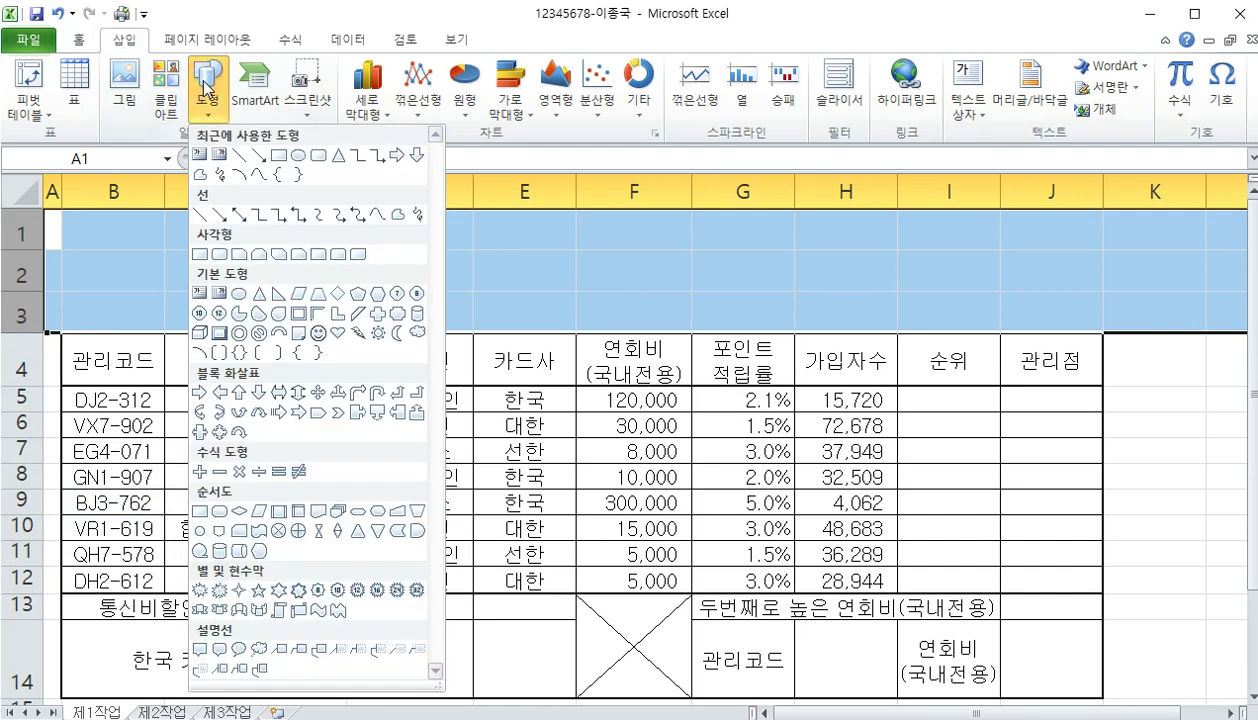
click(258, 255)
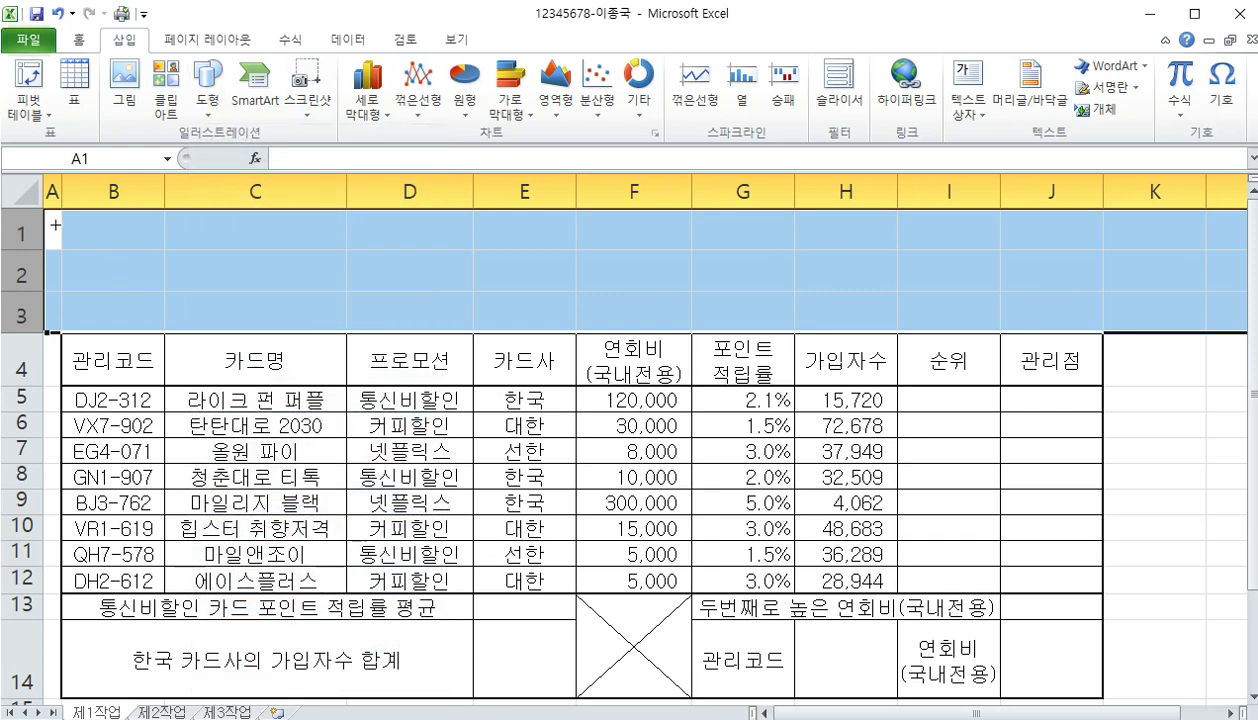
mouse_move(63, 217)
mouse_down()
mouse_move(191, 275)
mouse_move(506, 316)
mouse_move(737, 323)
mouse_up()
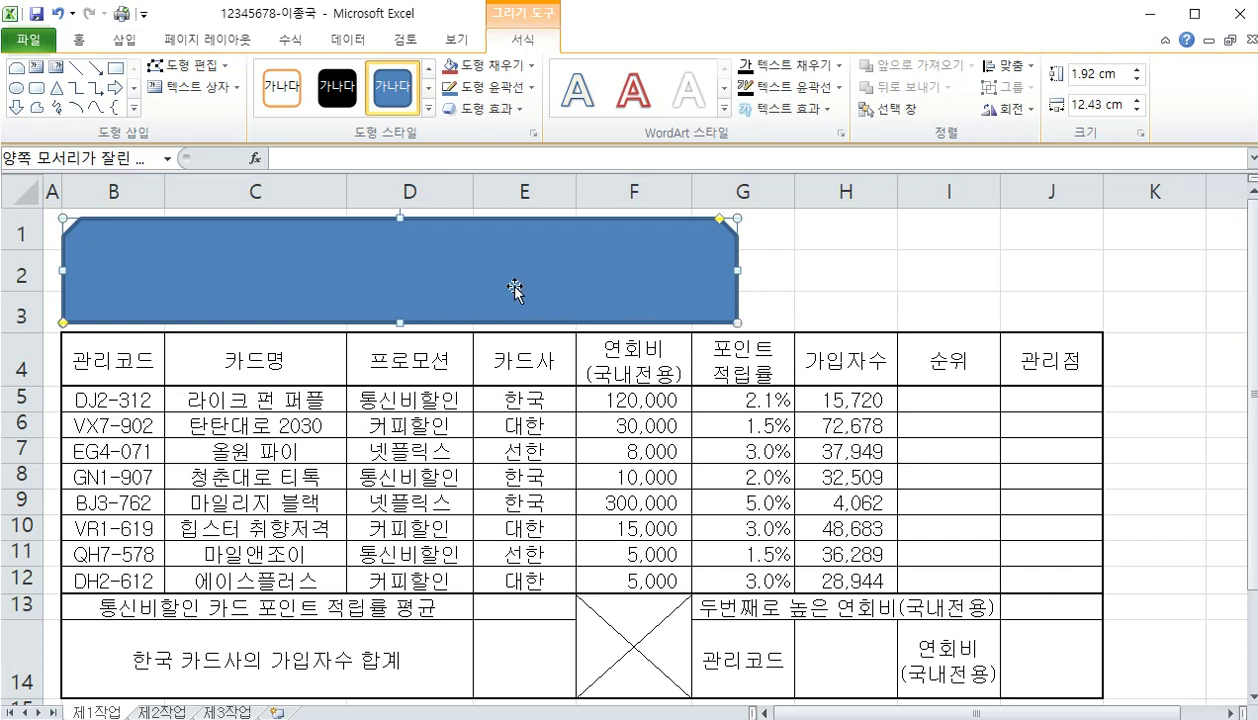
text(5월 프)
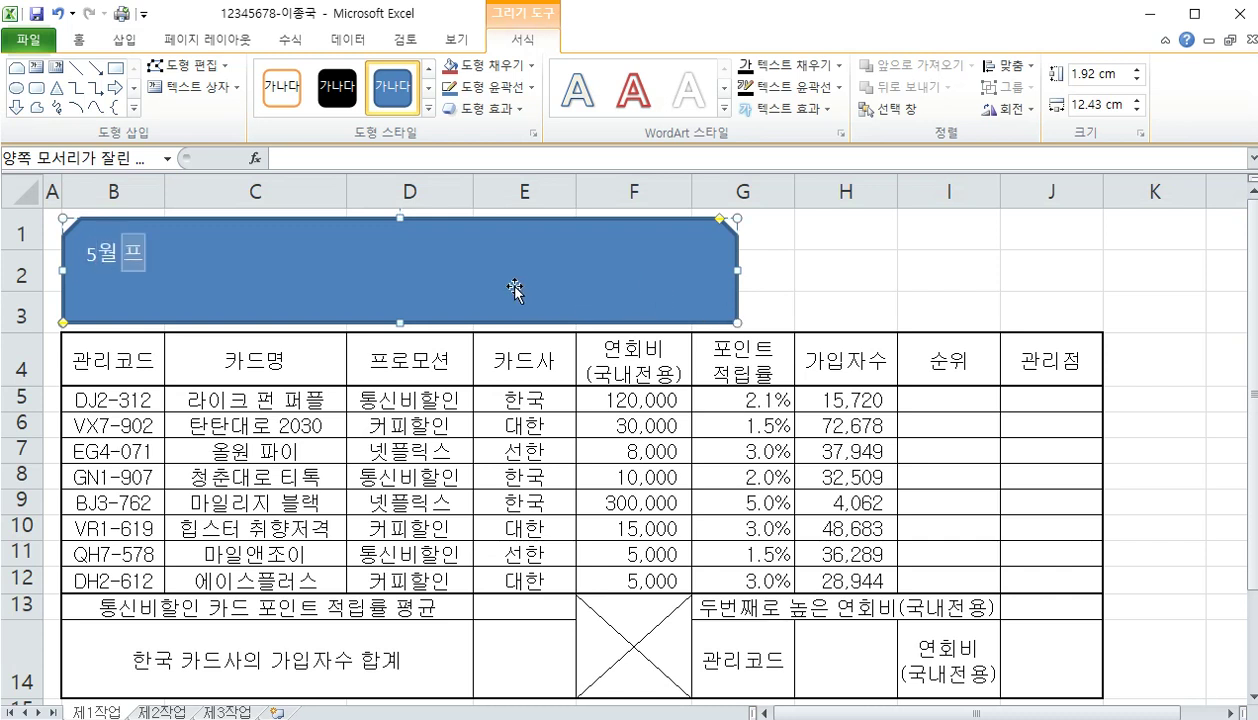
text(로모션 카드)
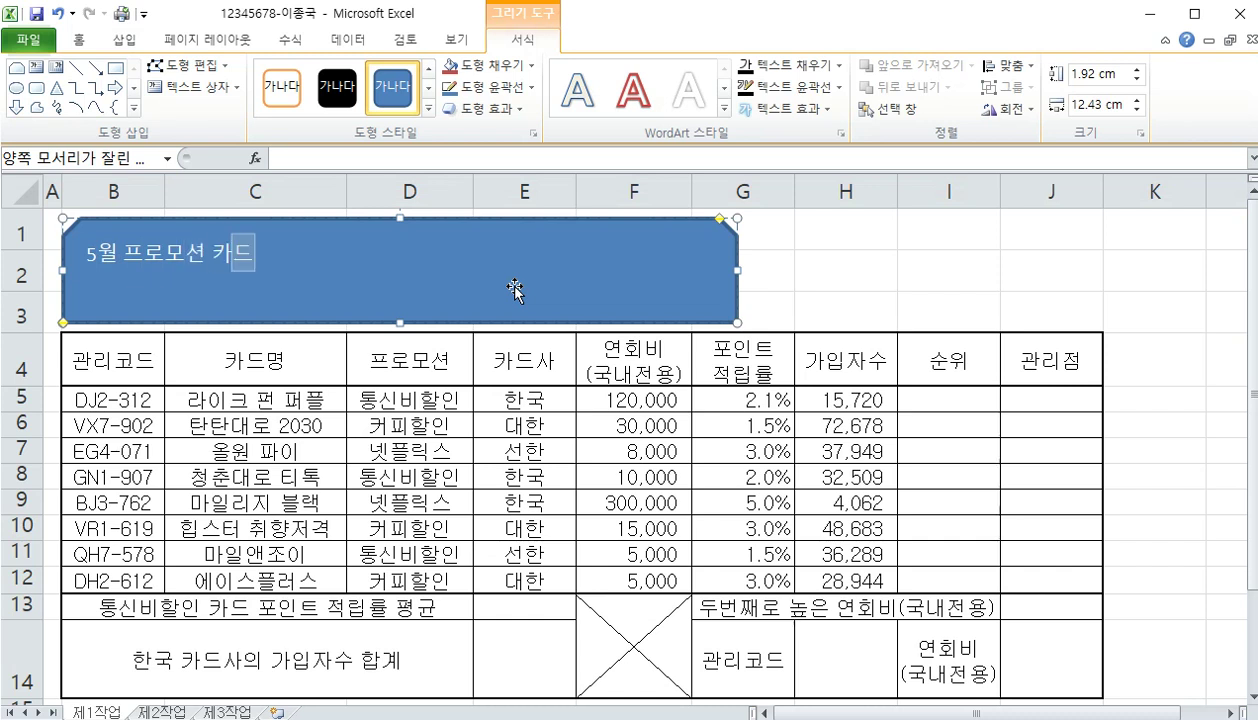
text( 순위)
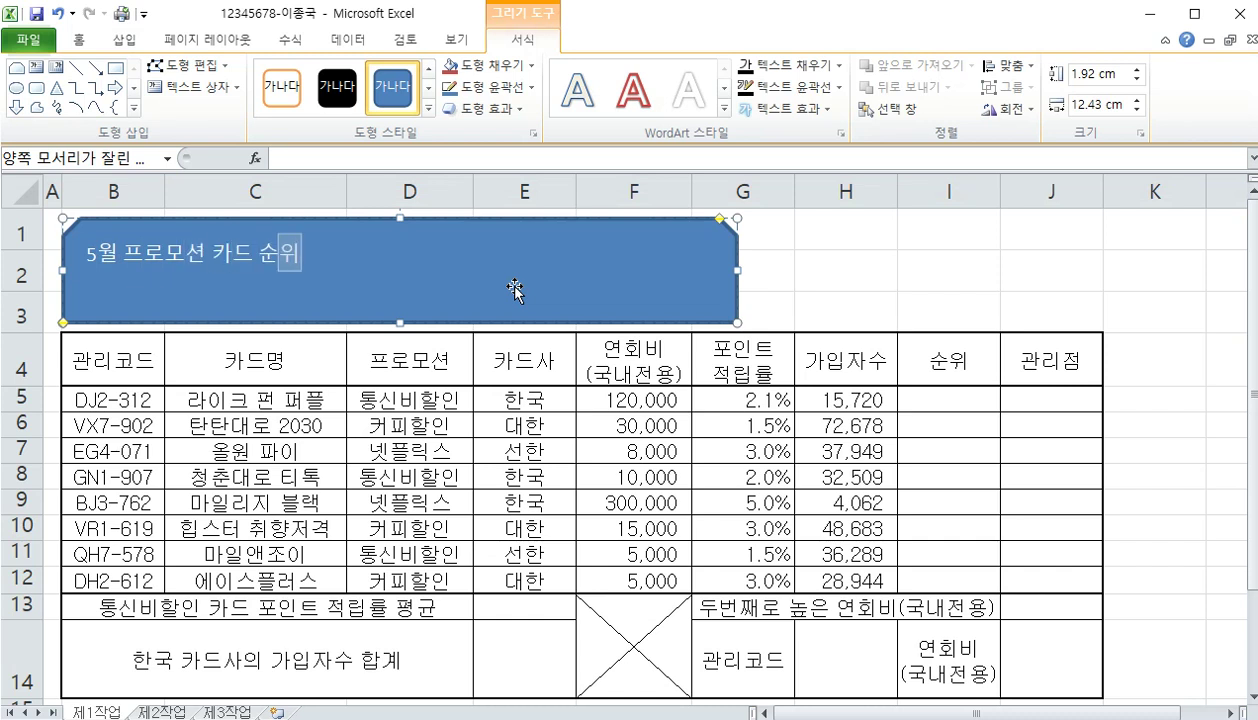
click(518, 266)
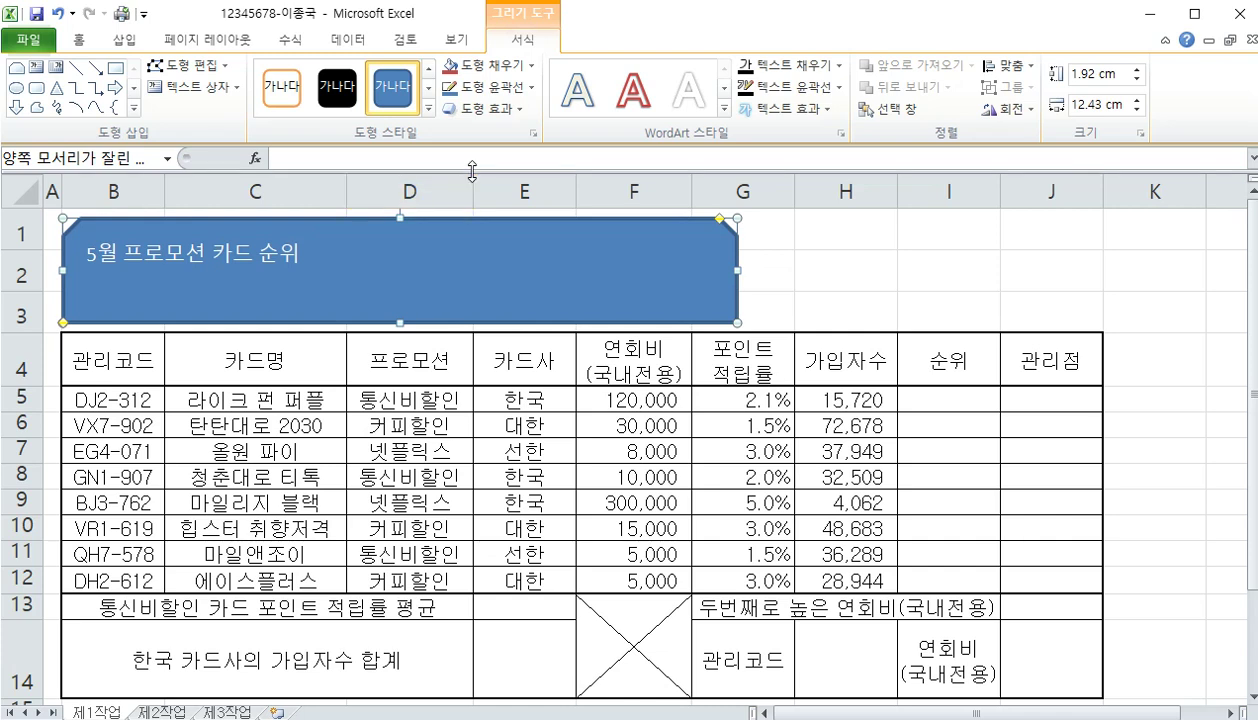
Apply an Offset Right (오프셋 오른쪽) outer shadow to the title shape
click(511, 112)
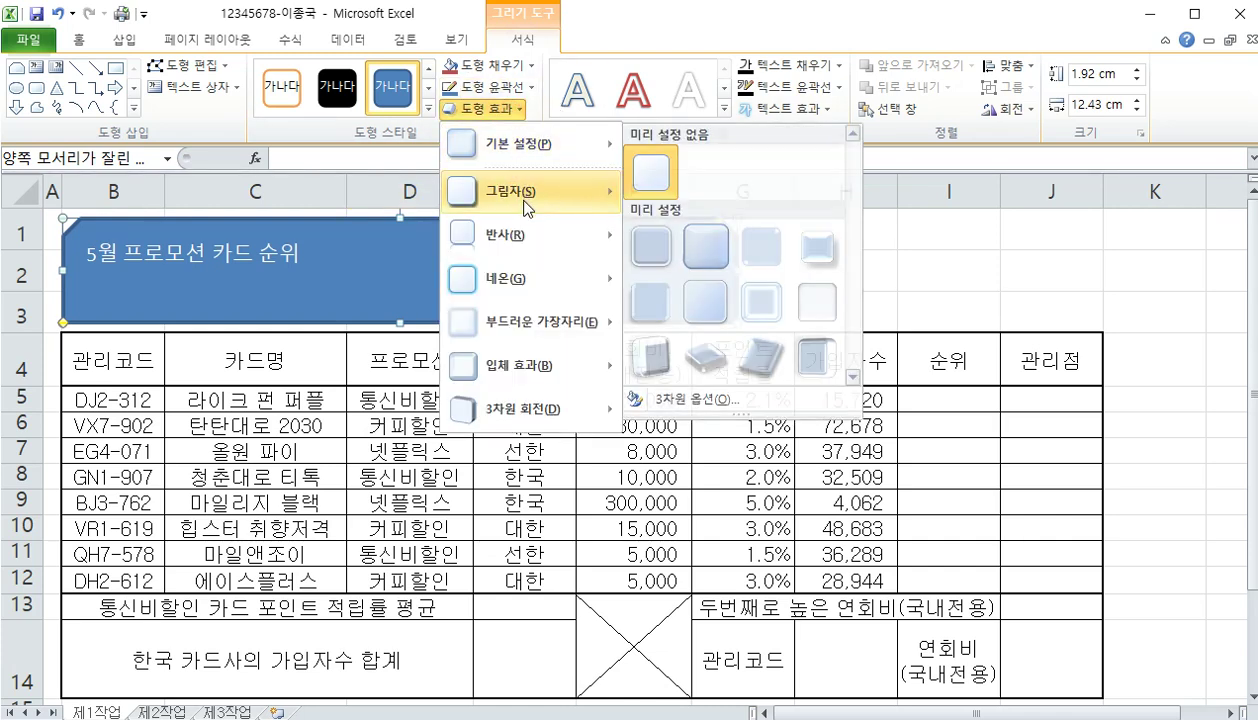
mouse_move(527, 209)
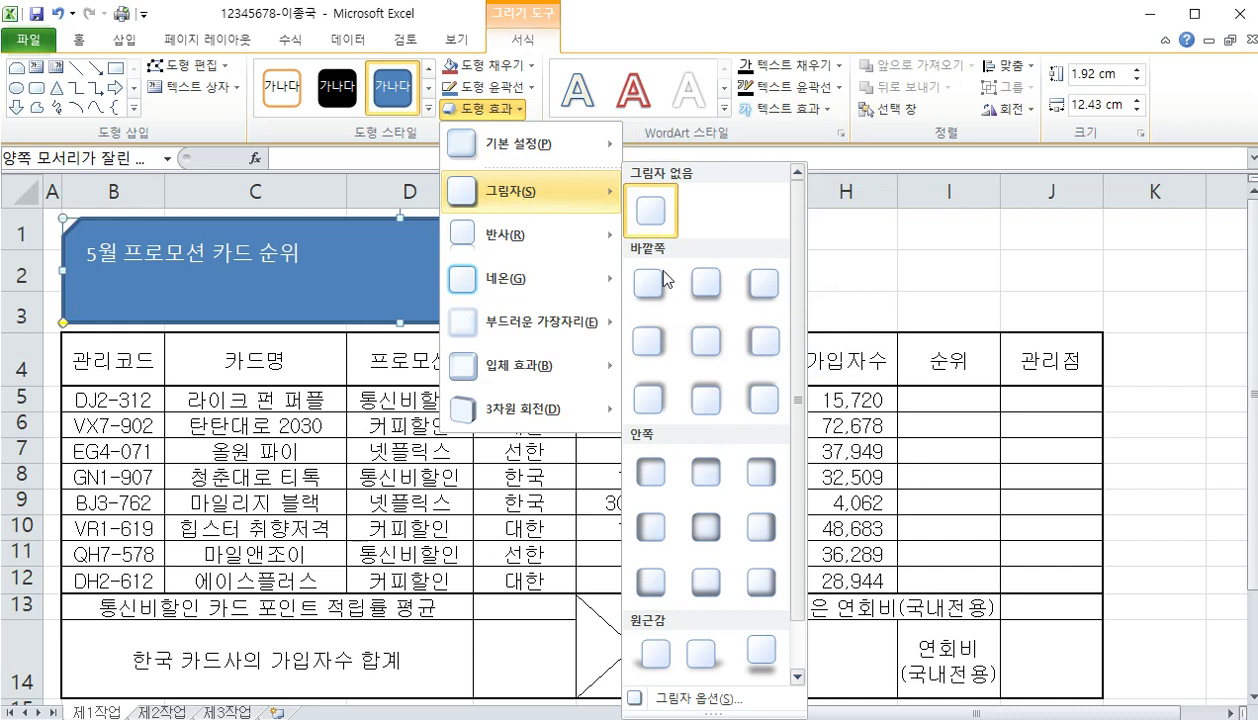
click(648, 342)
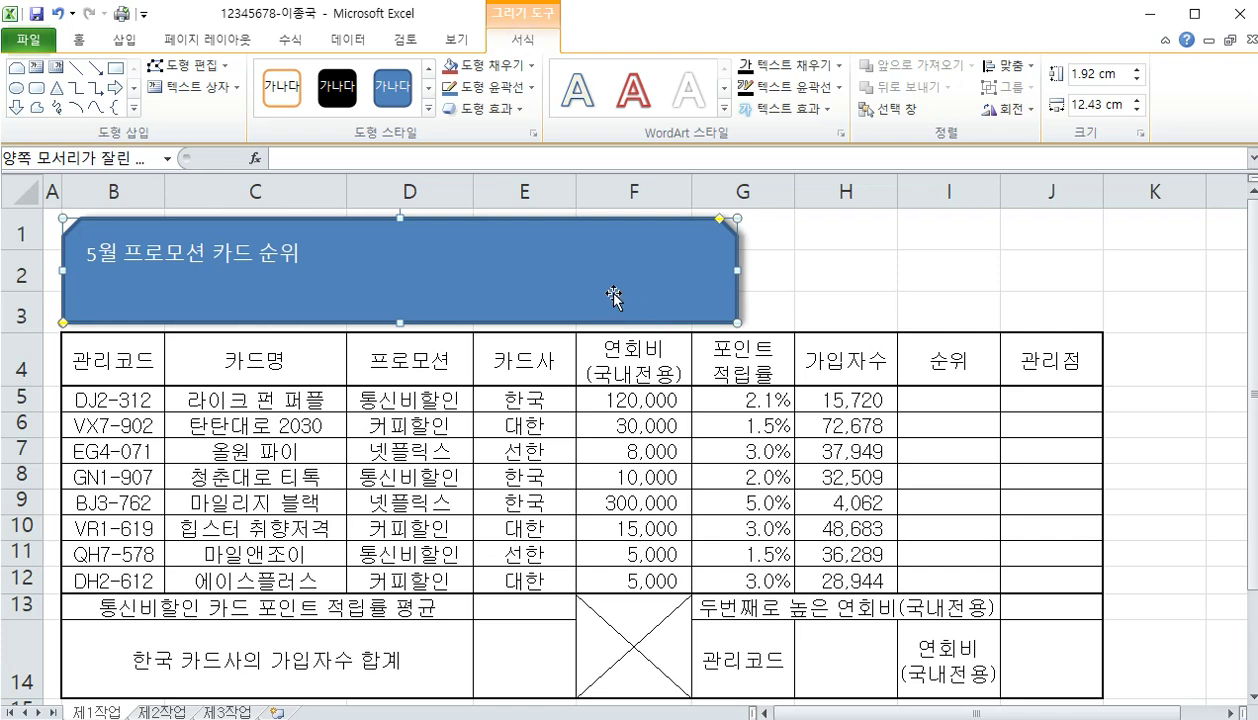
Format the title text as 24 pt bold black 굴림 (Gulim)
right_click(430, 284)
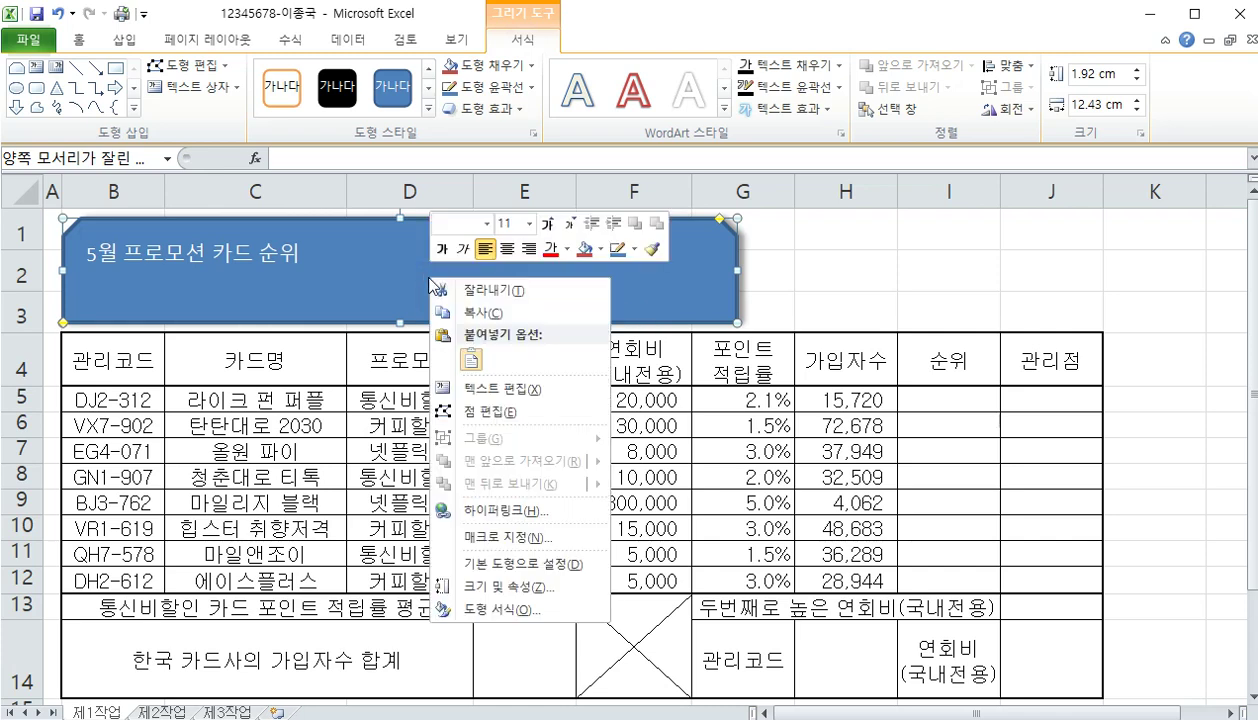
click(459, 228)
text(굴림)
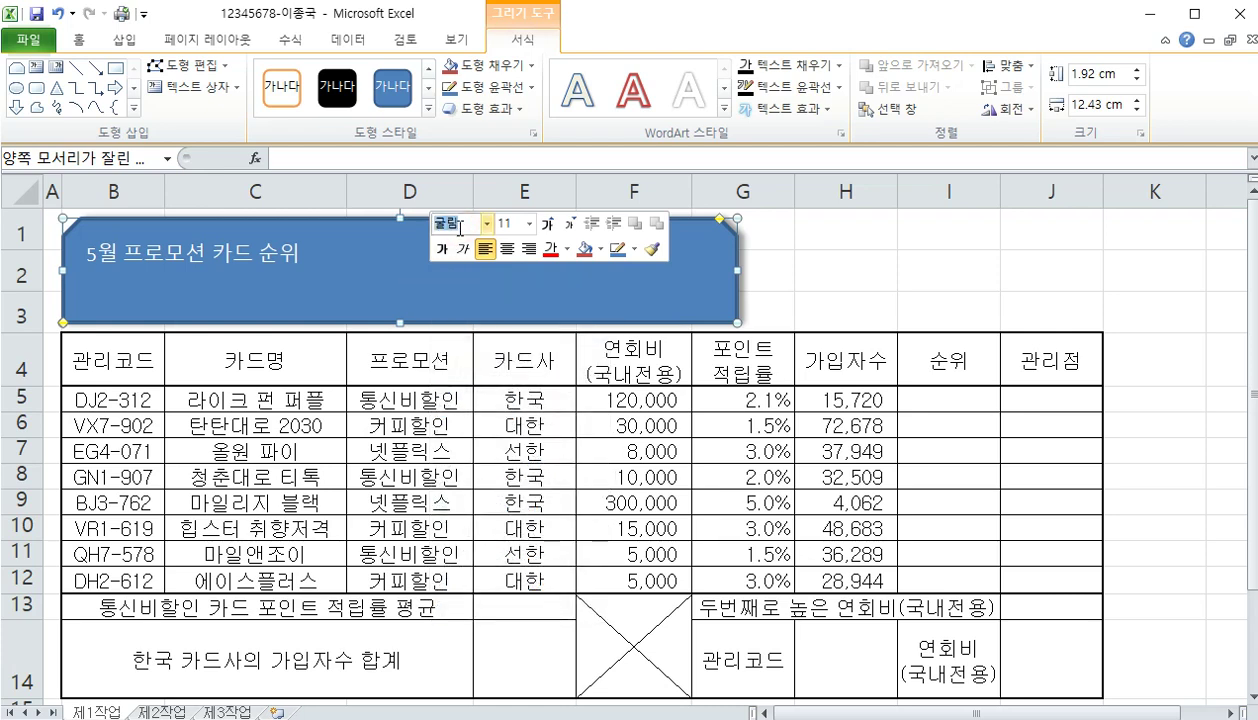
key(Return)
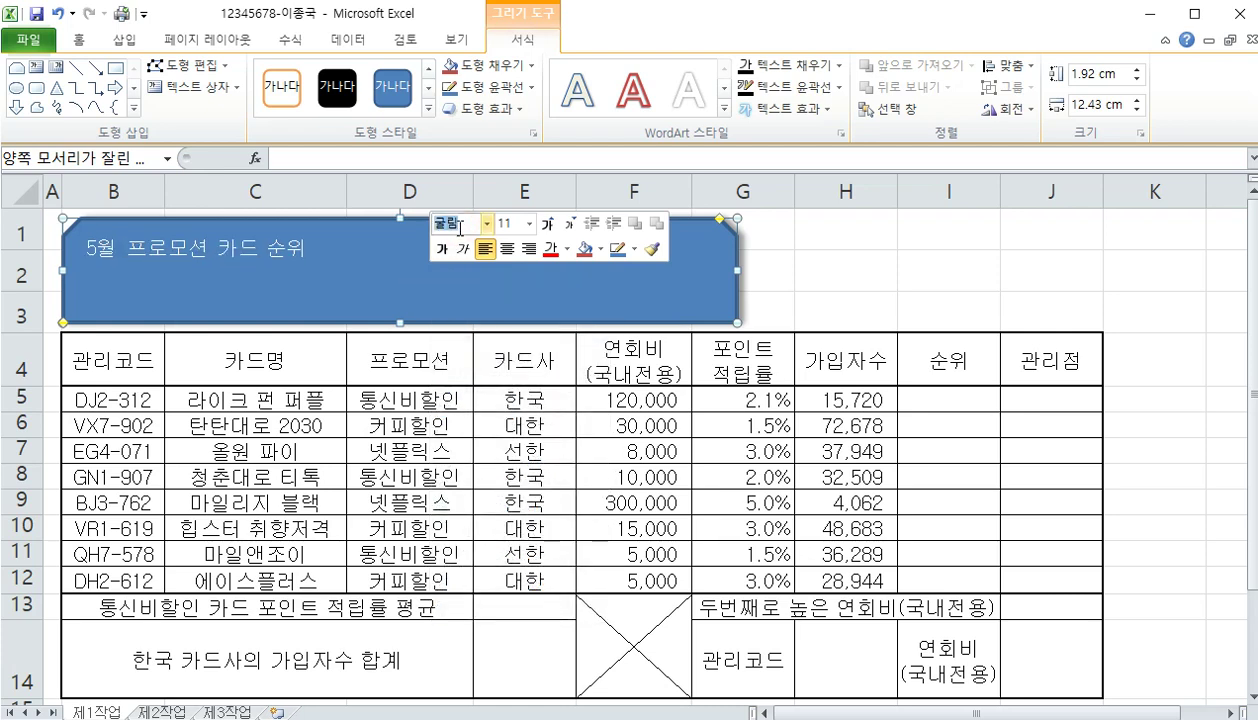
click(517, 224)
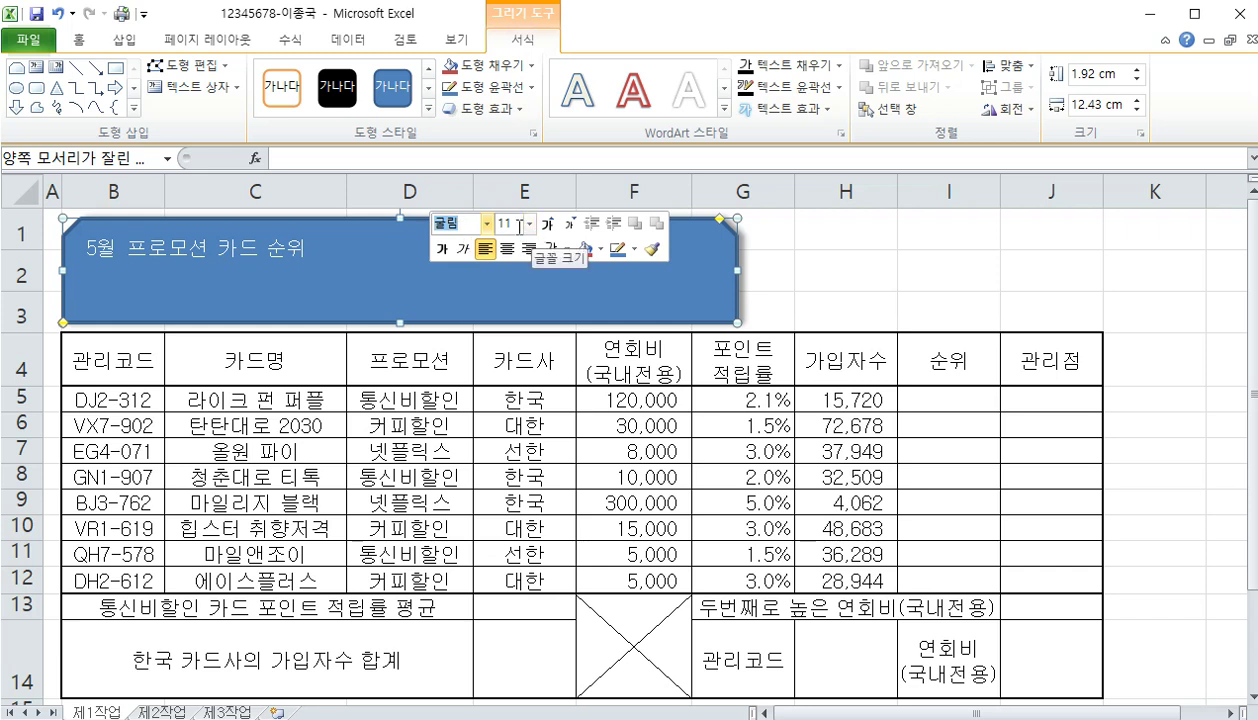
text(24)
key(Return)
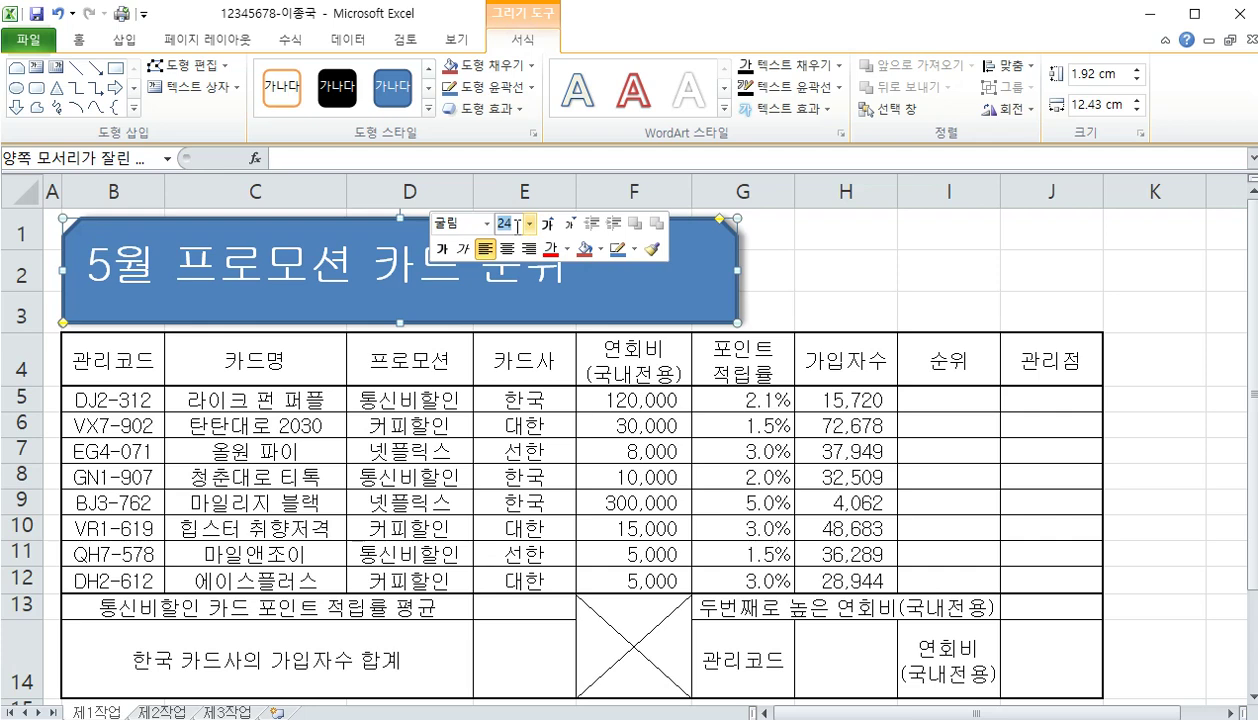
click(567, 255)
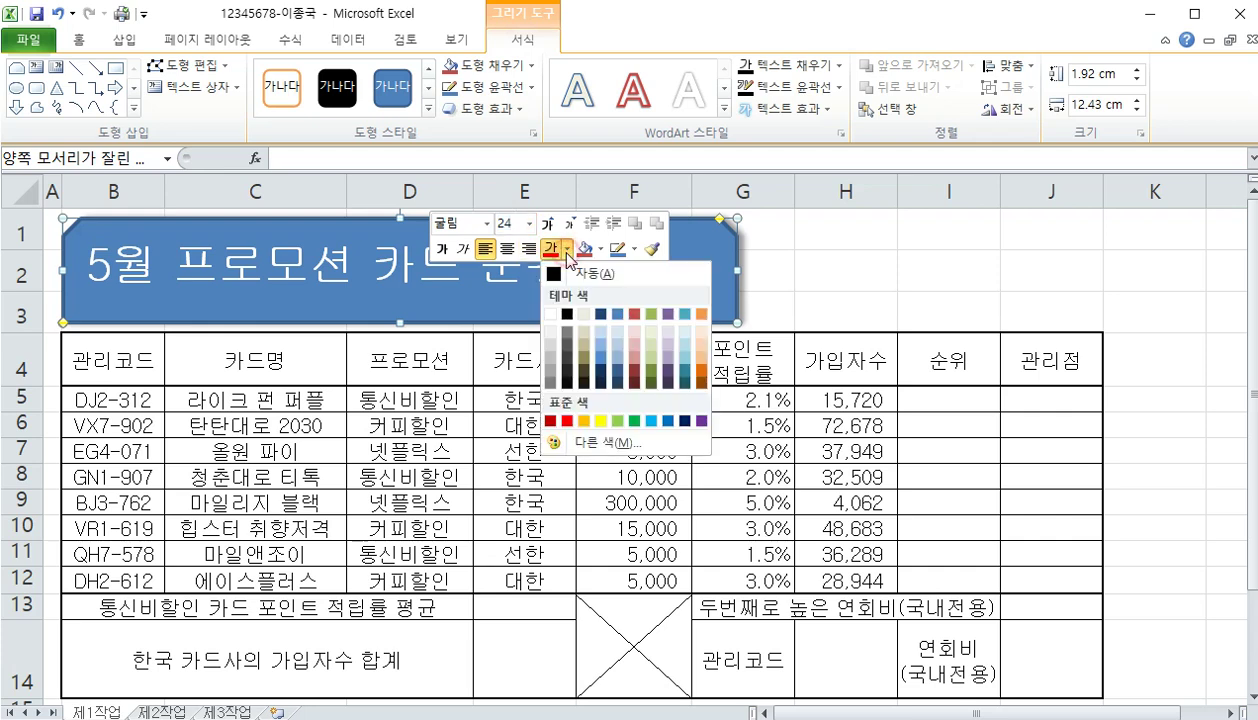
click(566, 315)
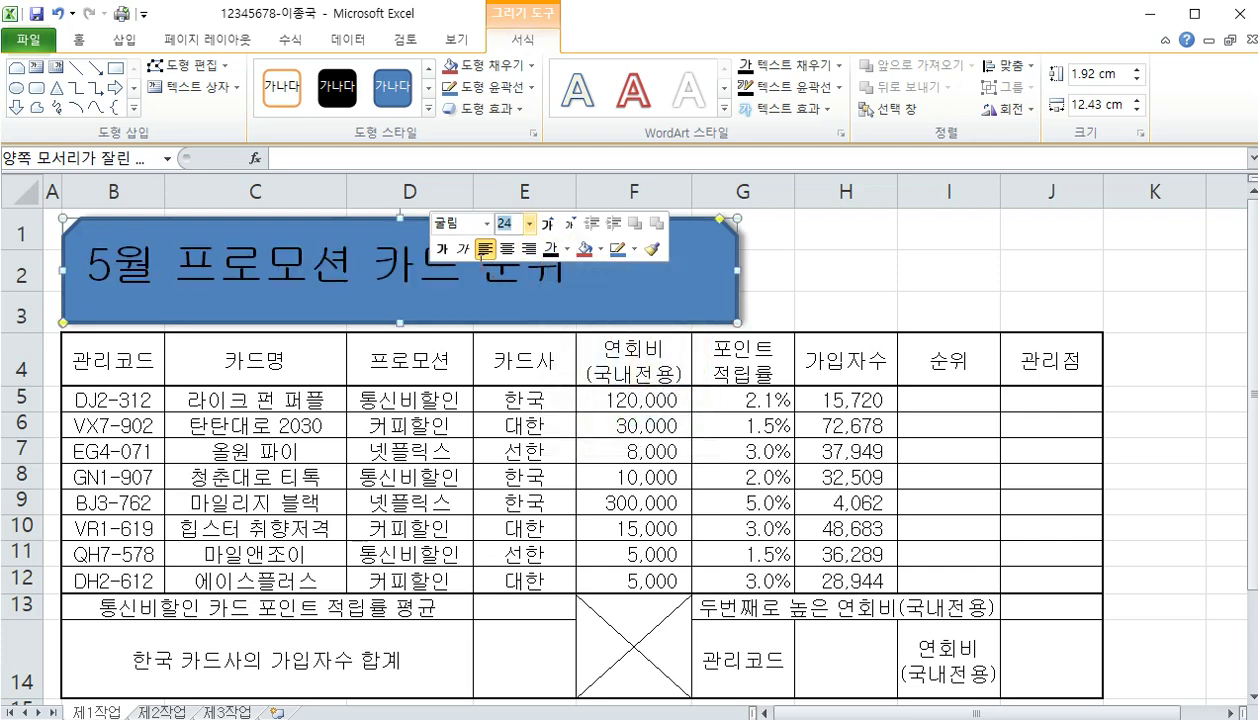
click(444, 257)
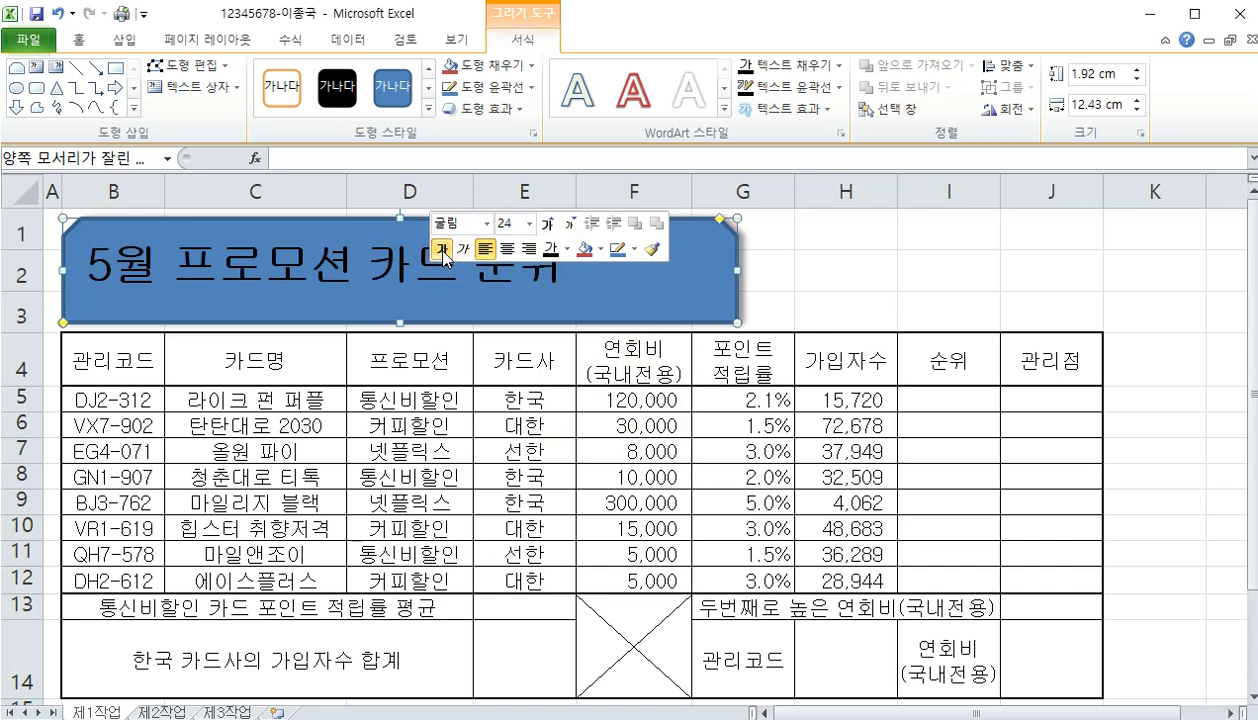
Fill the title shape yellow and centre its text vertically and horizontally
click(599, 250)
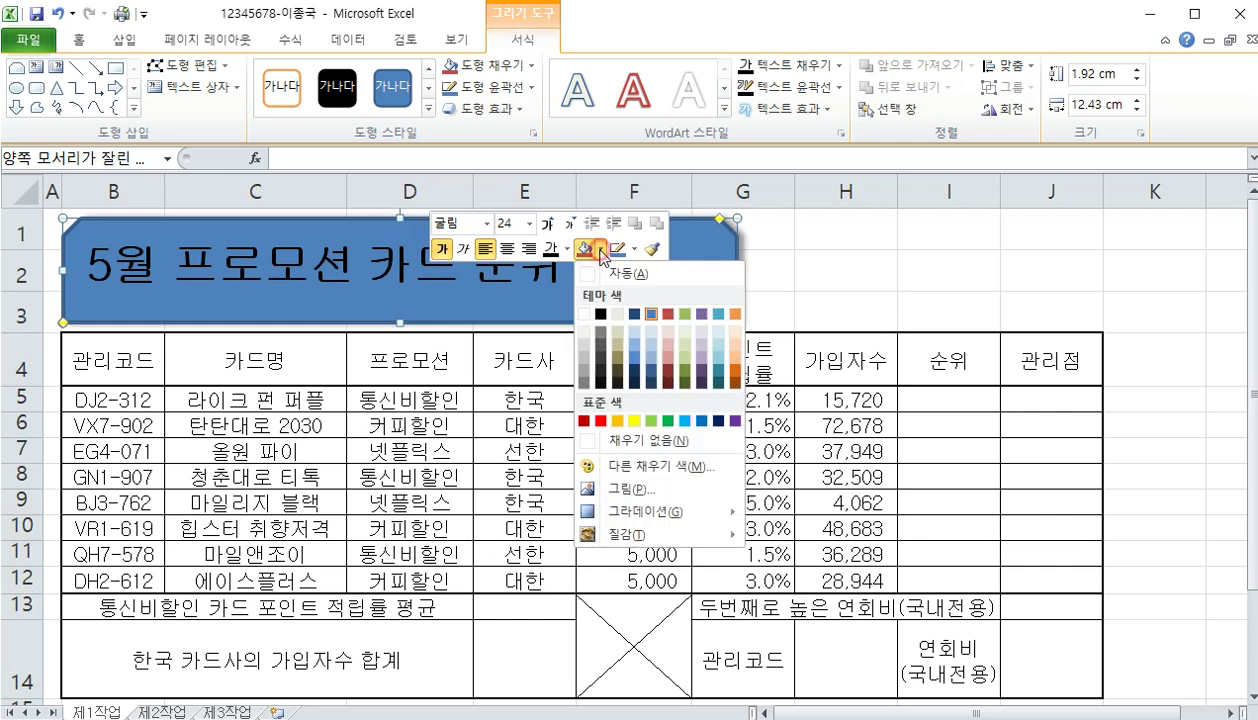
click(634, 424)
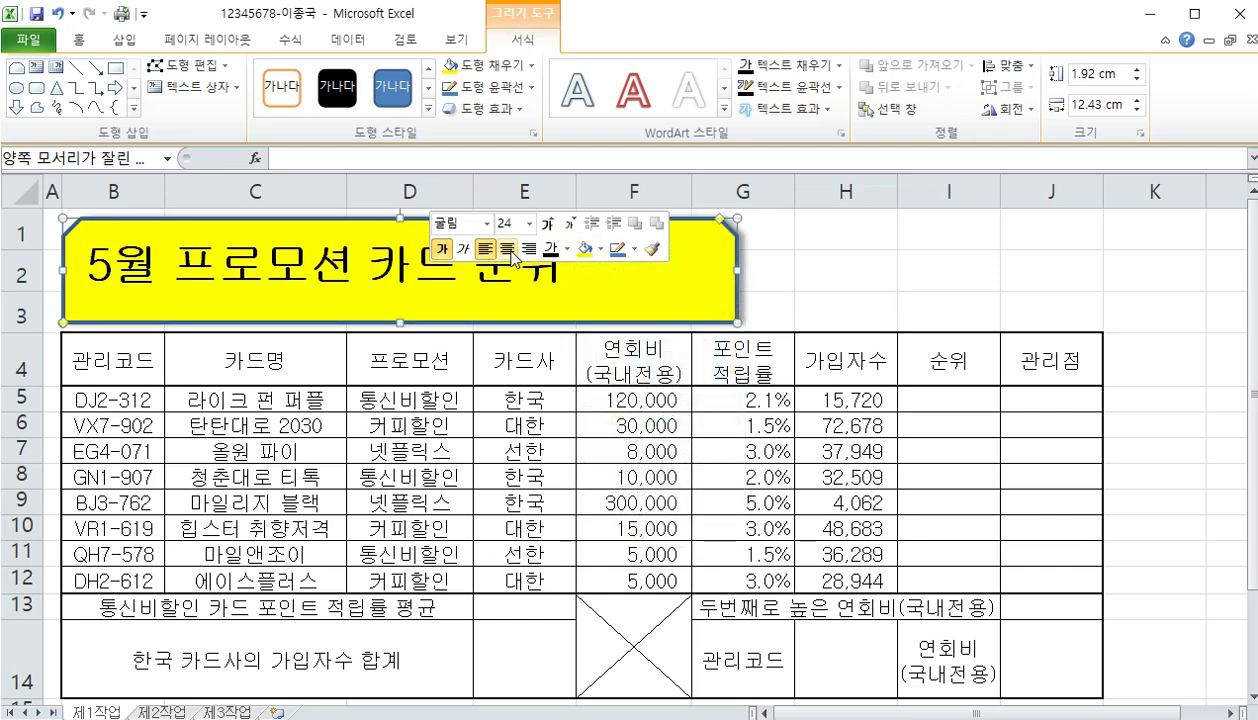
click(78, 40)
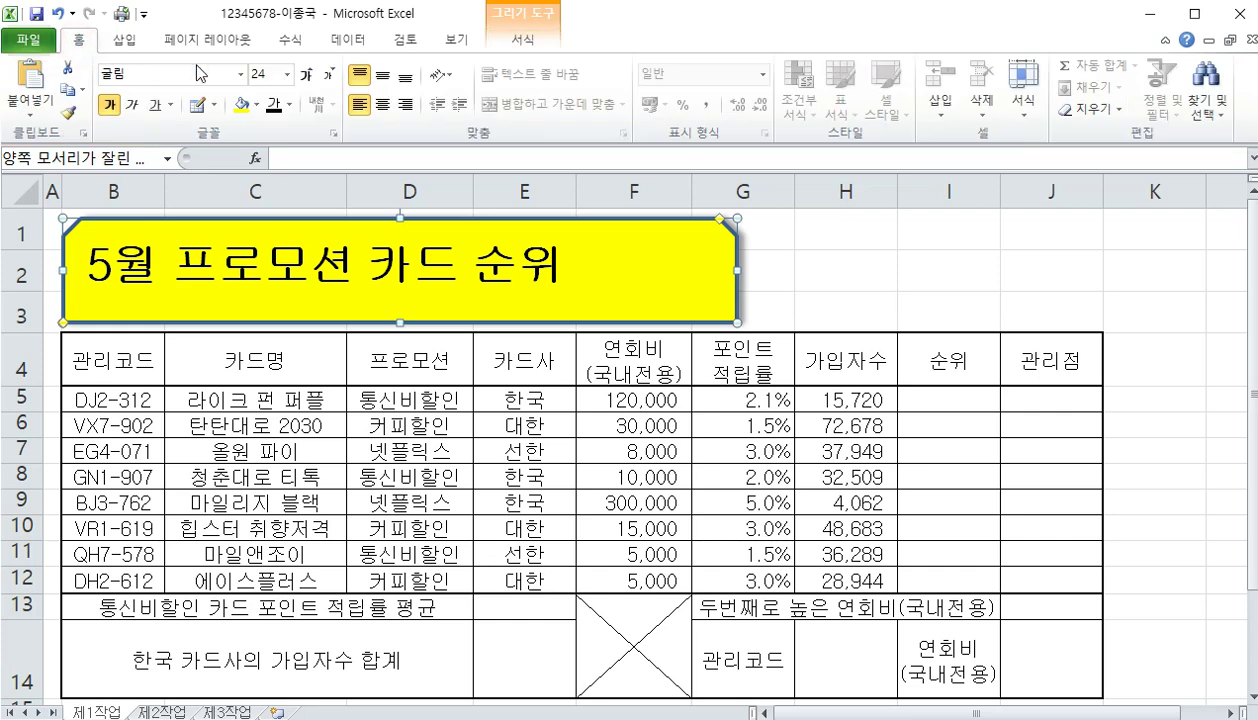
click(385, 80)
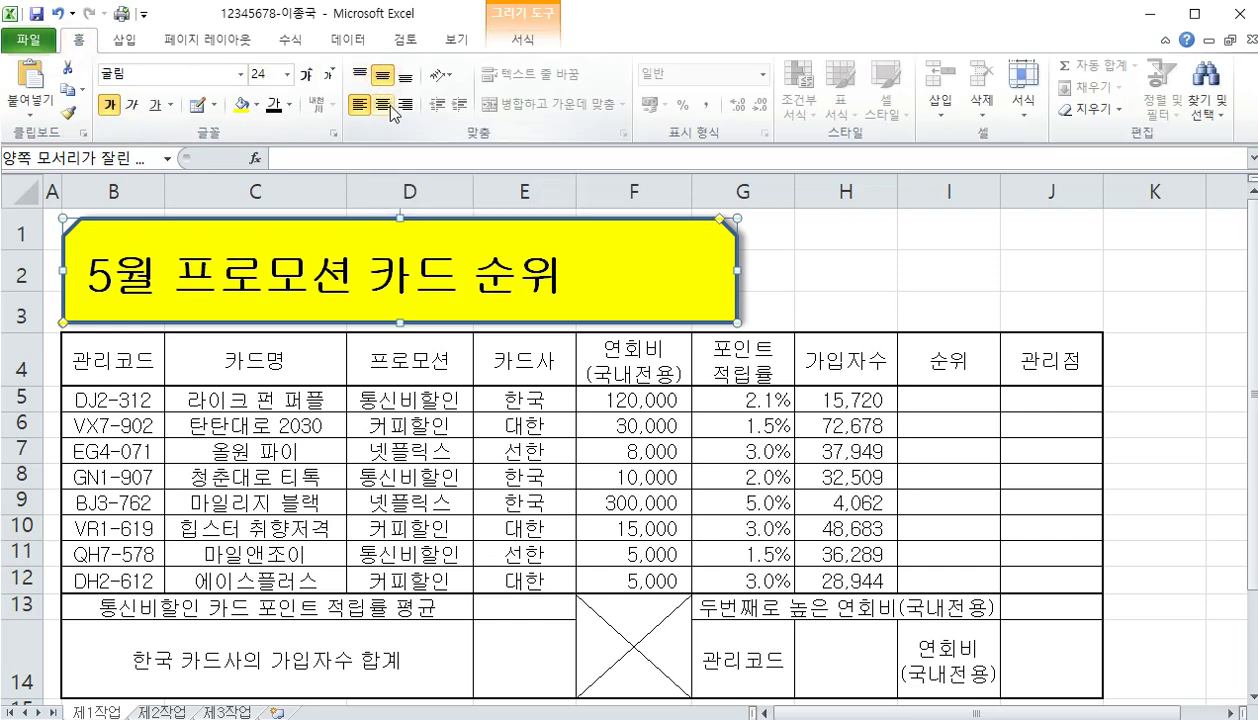
click(387, 107)
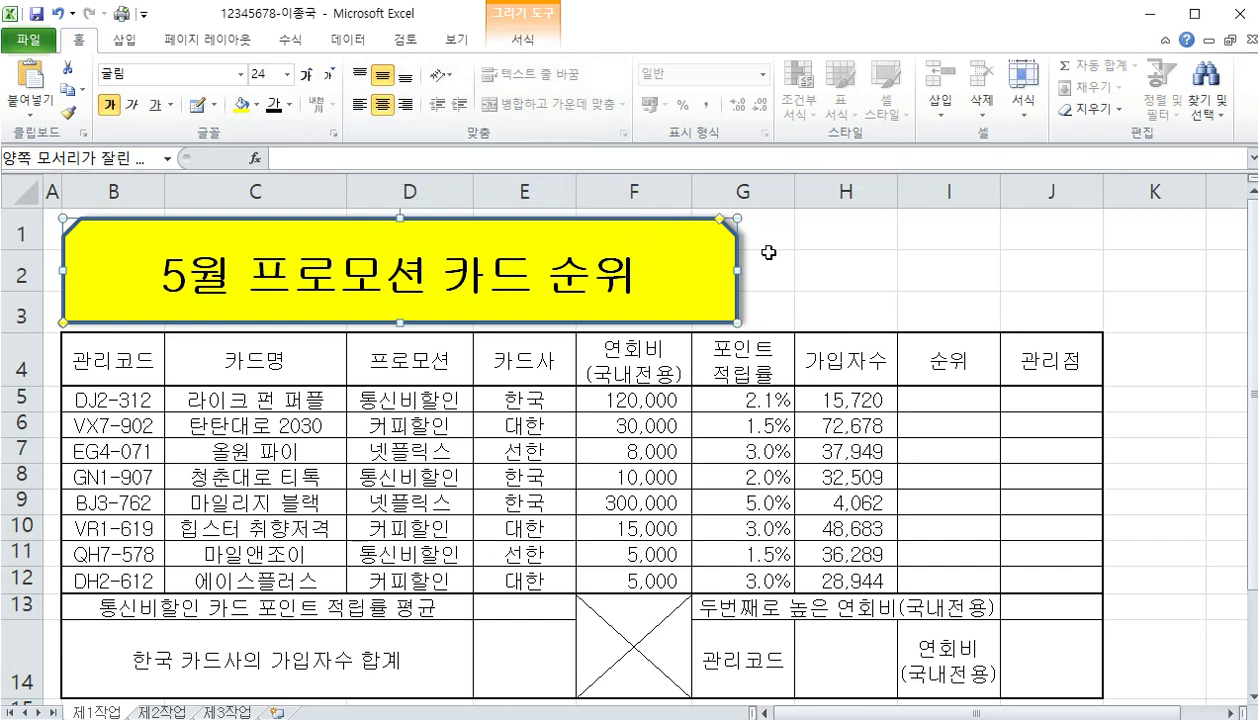
click(766, 253)
Outline the yellow title shape in black with a ¾pt weight
click(676, 260)
right_click(675, 258)
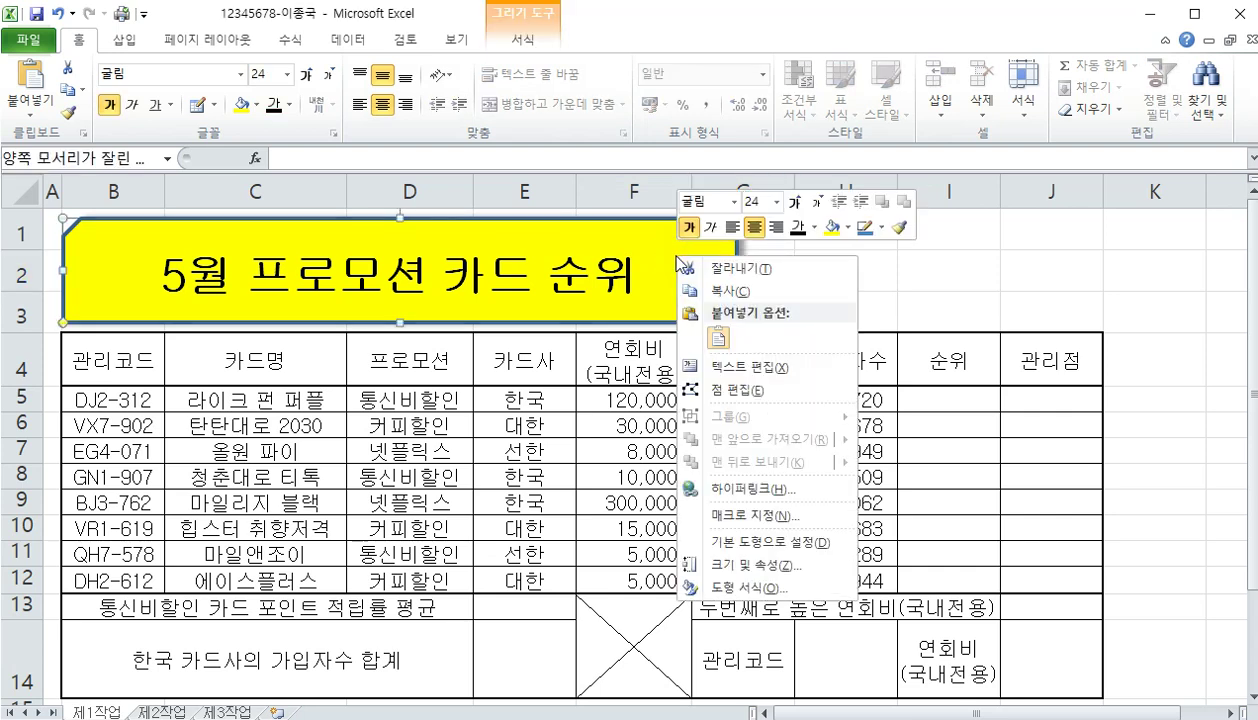
click(883, 229)
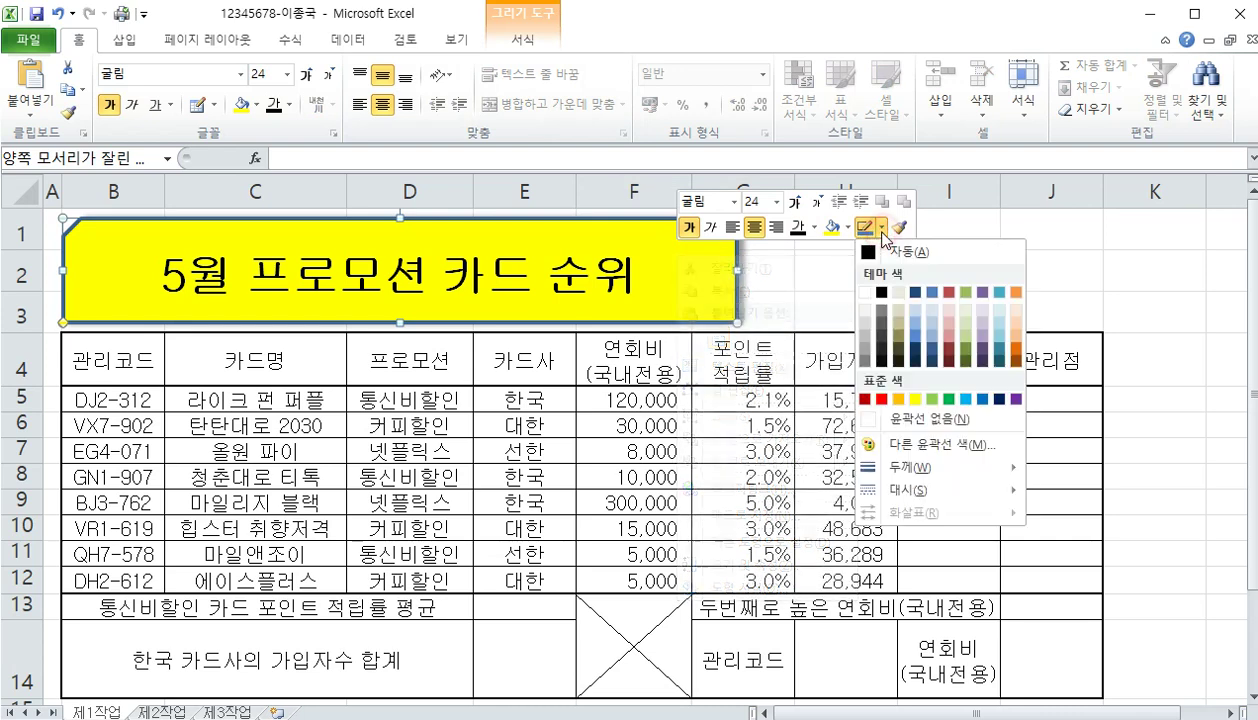
click(883, 293)
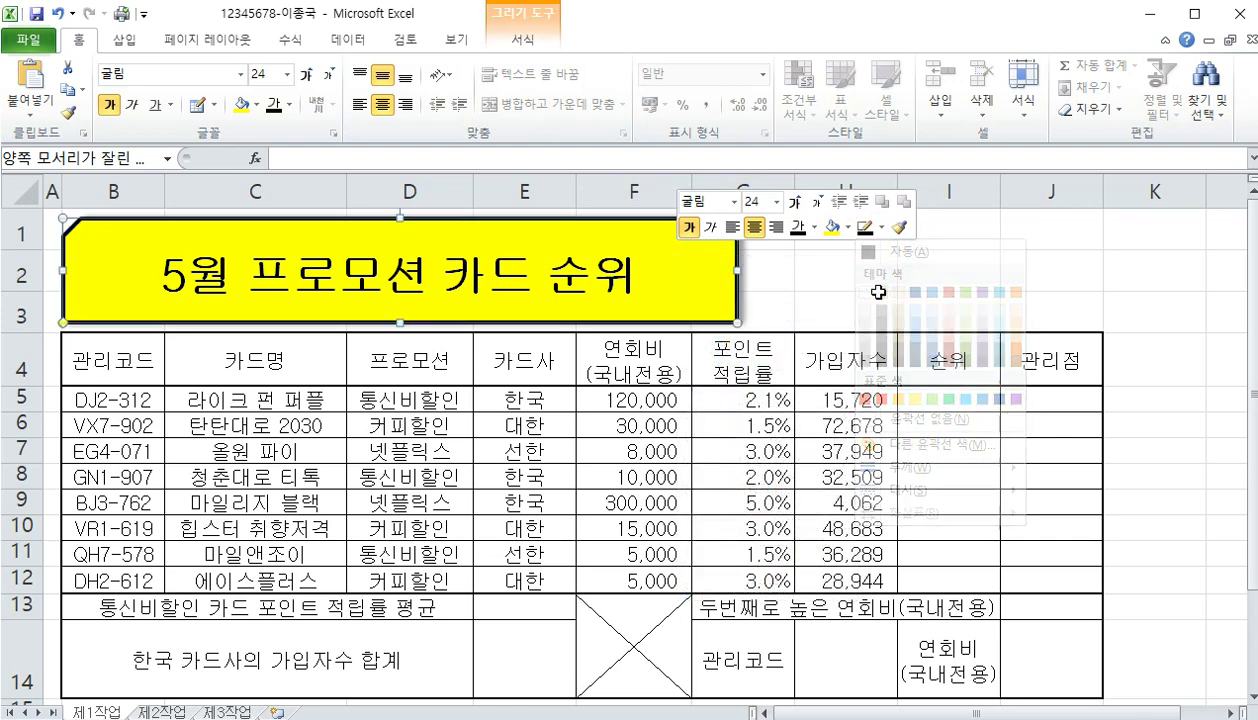
click(883, 232)
mouse_move(925, 468)
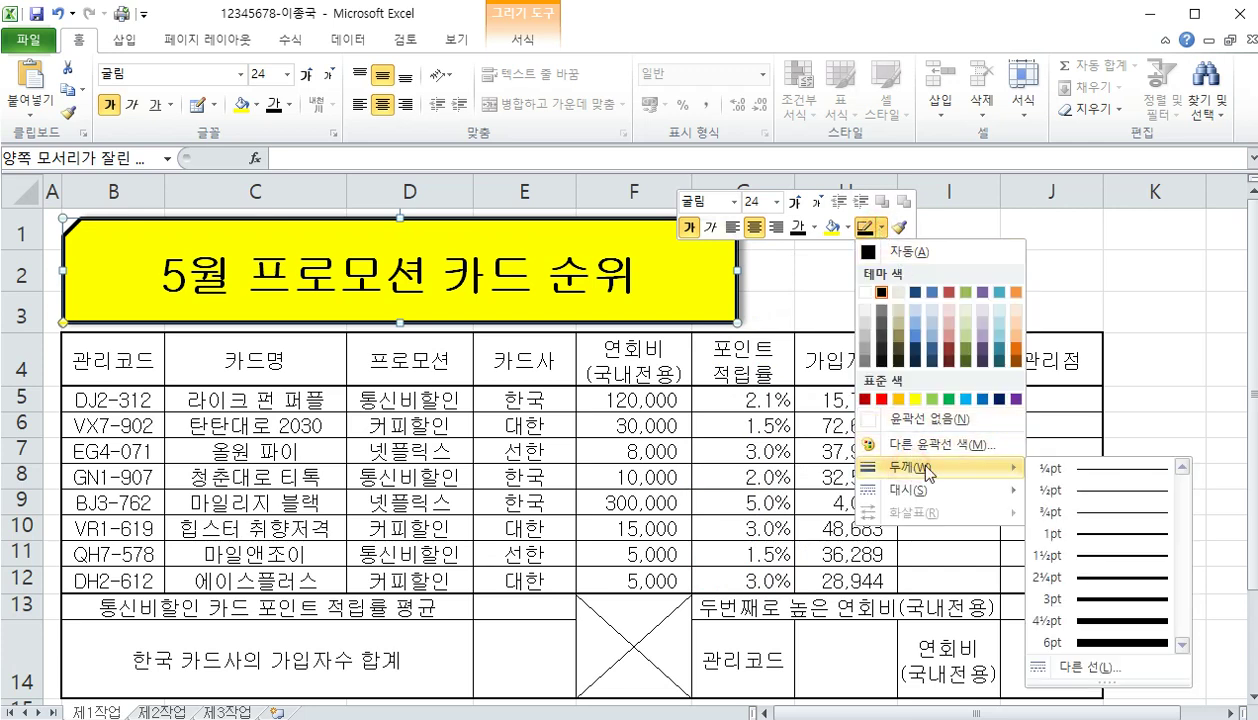
click(1086, 513)
click(905, 305)
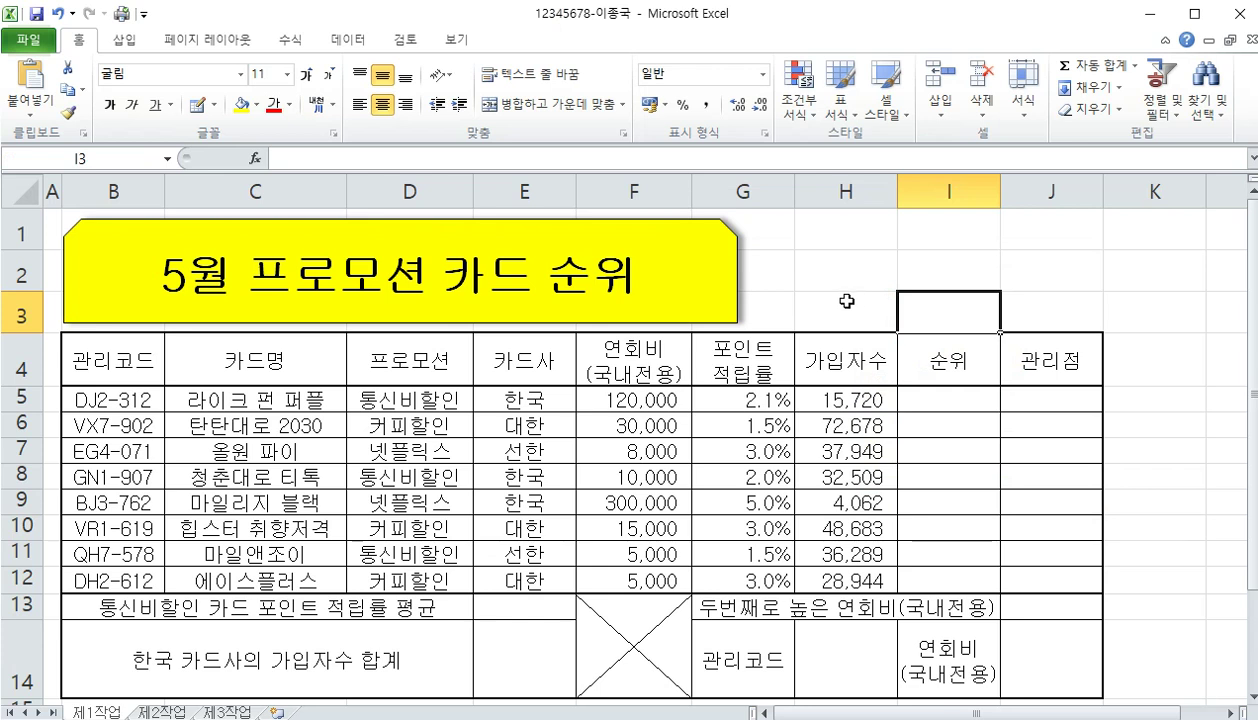
Apply All Borders to the block K15:N16
scroll(846, 302, down, 3)
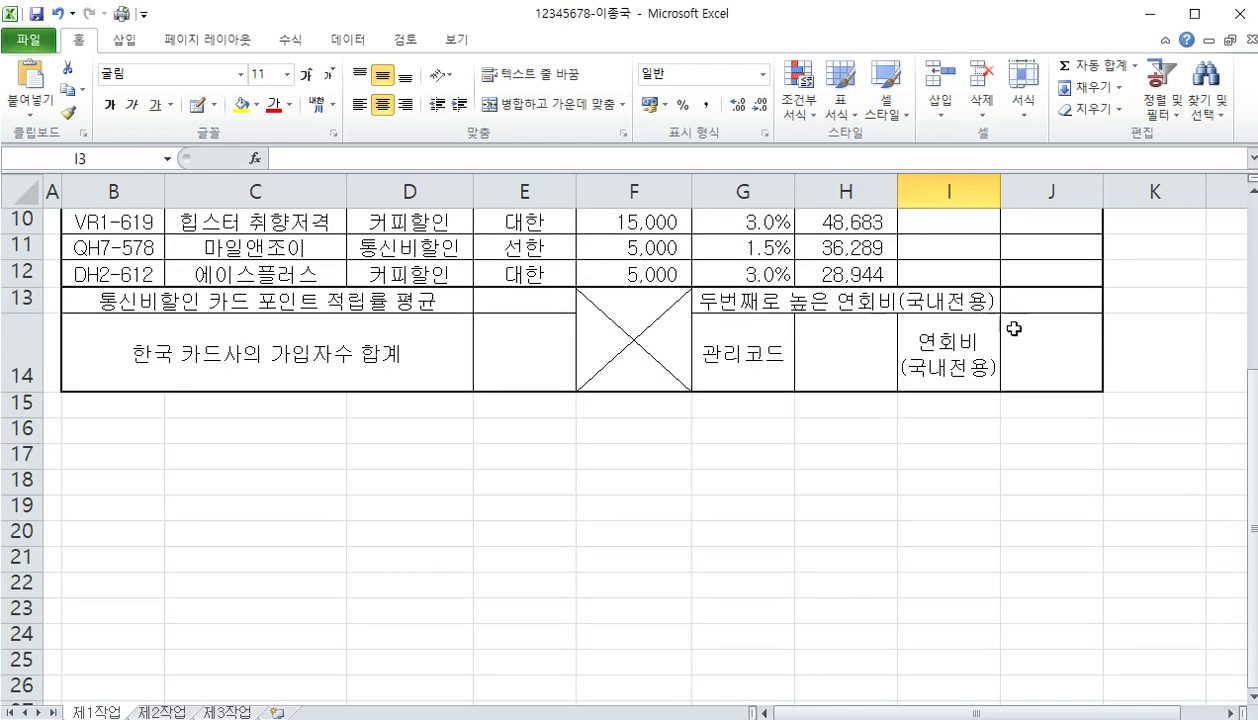
scroll(869, 389, up, 2)
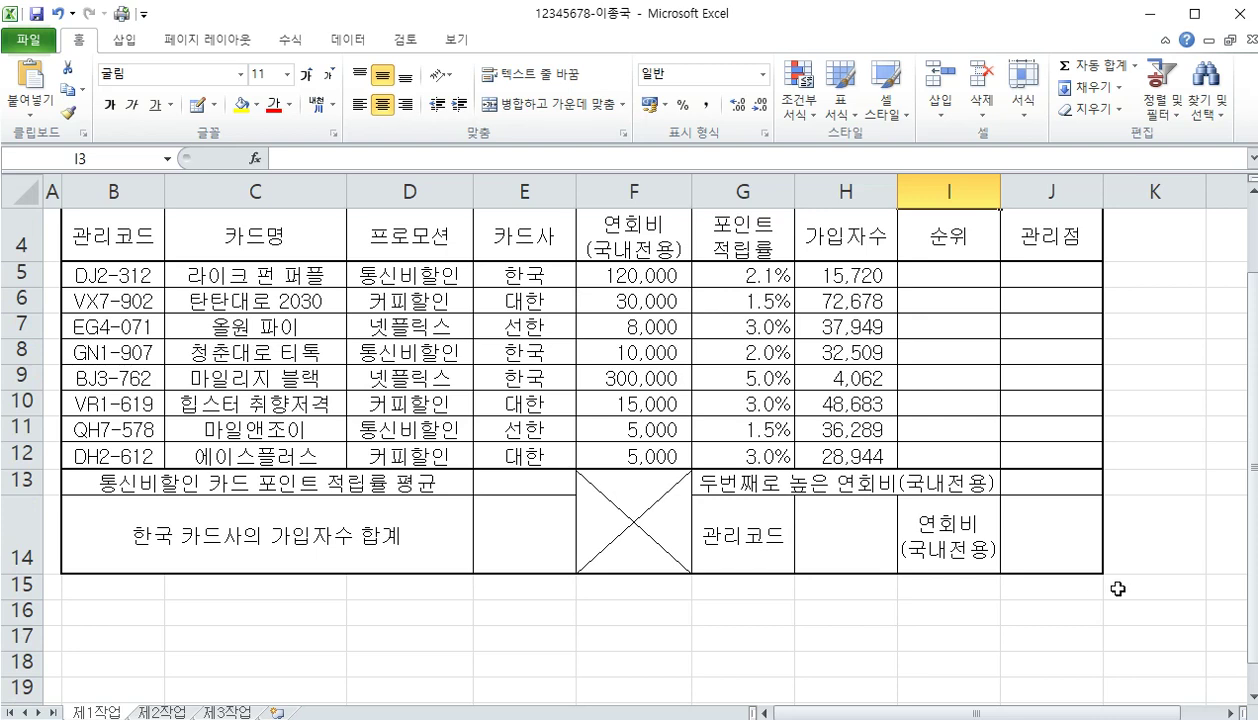
drag(1117, 591, 738, 605)
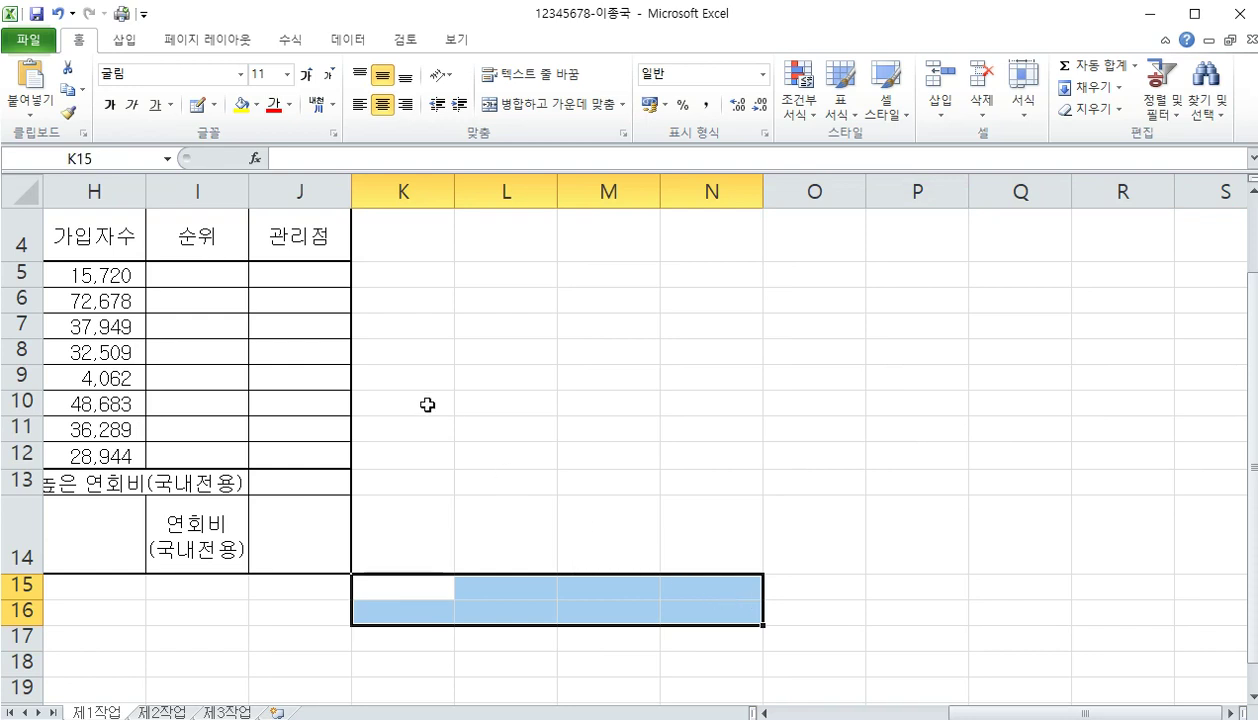
click(212, 107)
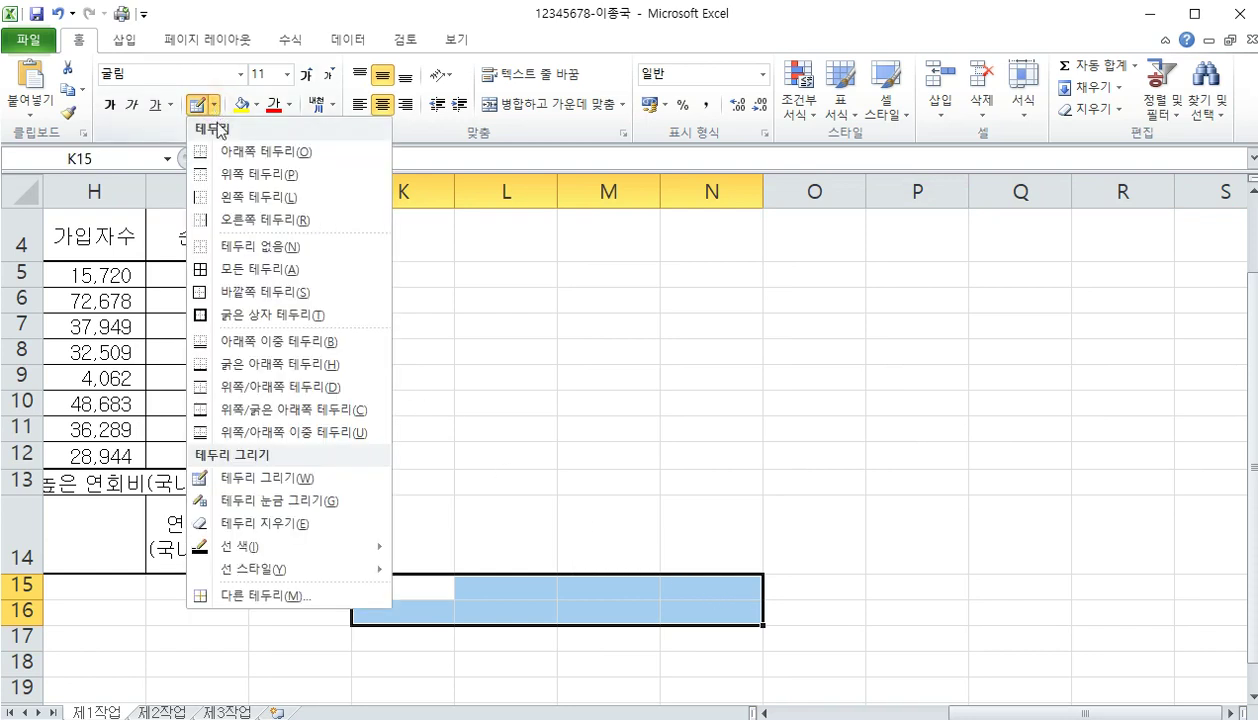
click(258, 270)
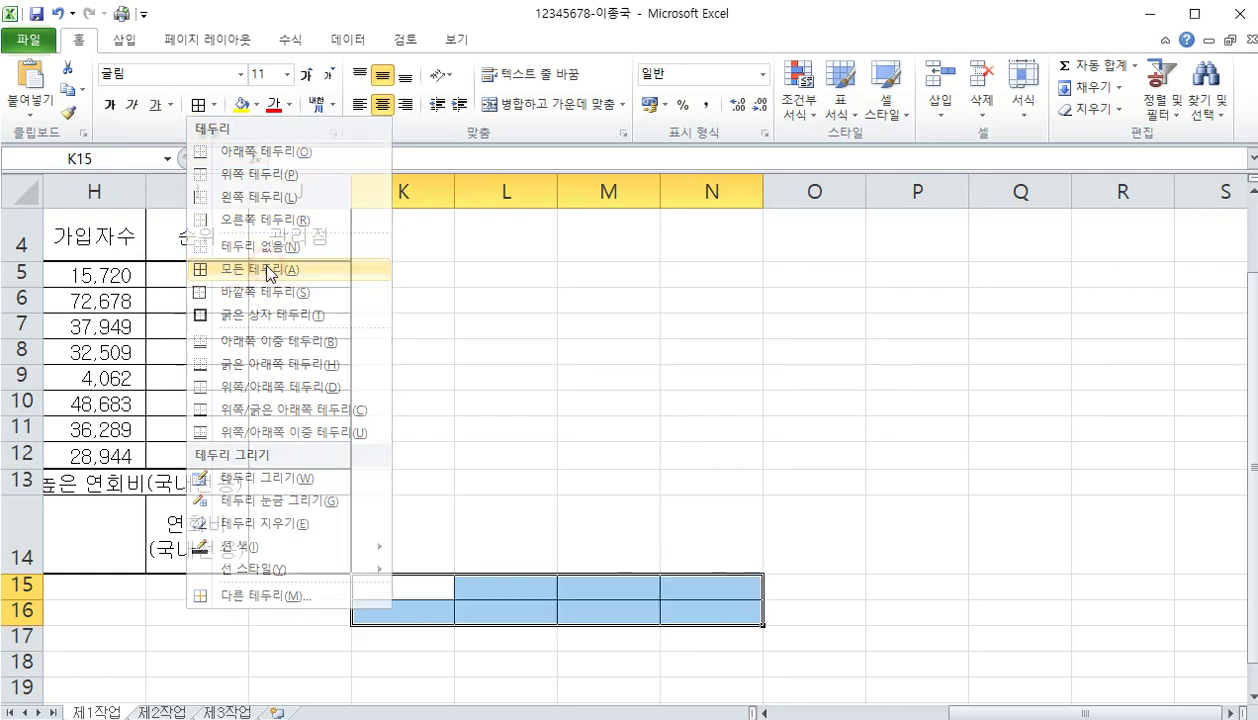
Merge K15:K16 and enter 결재 split over two lines
drag(397, 587, 400, 601)
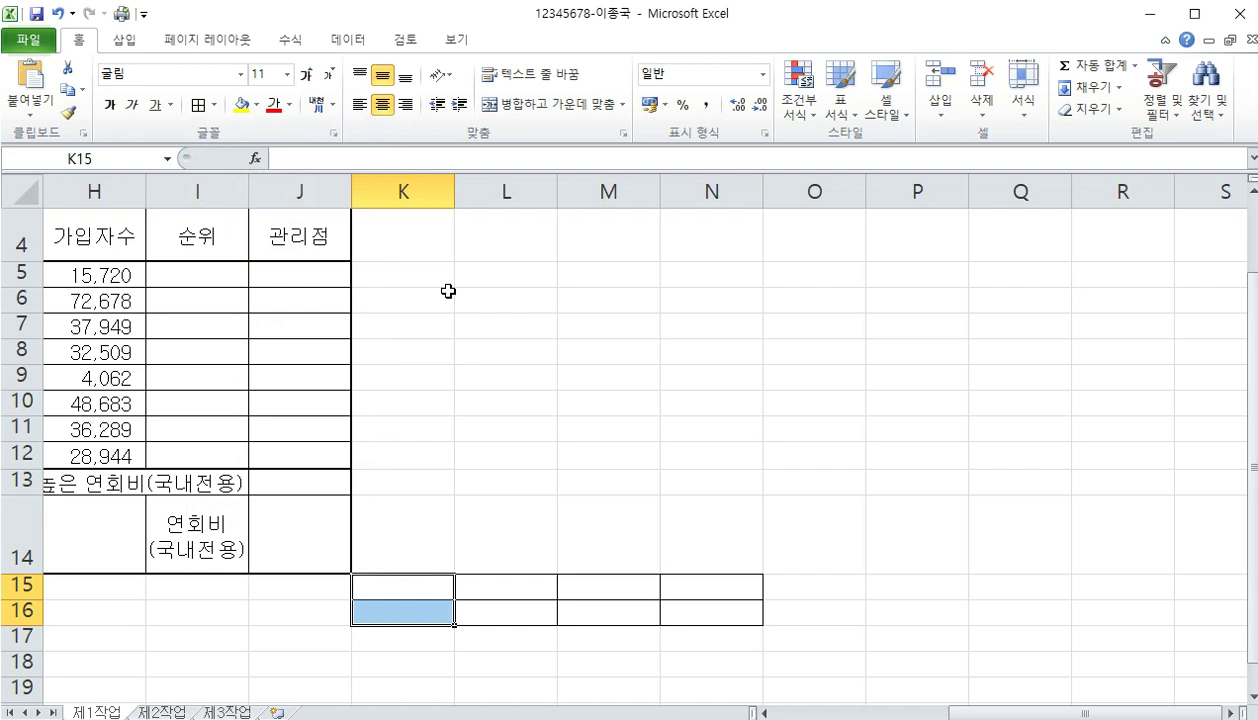
click(551, 108)
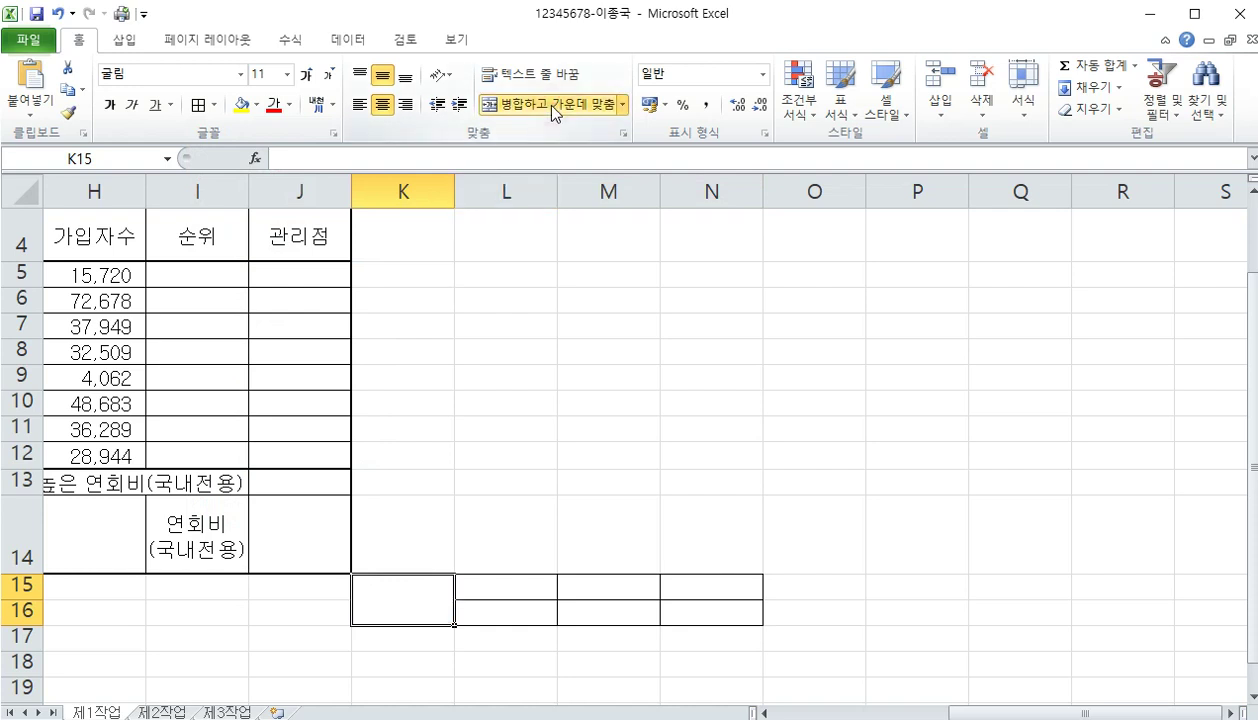
text(결)
key(alt+Return)
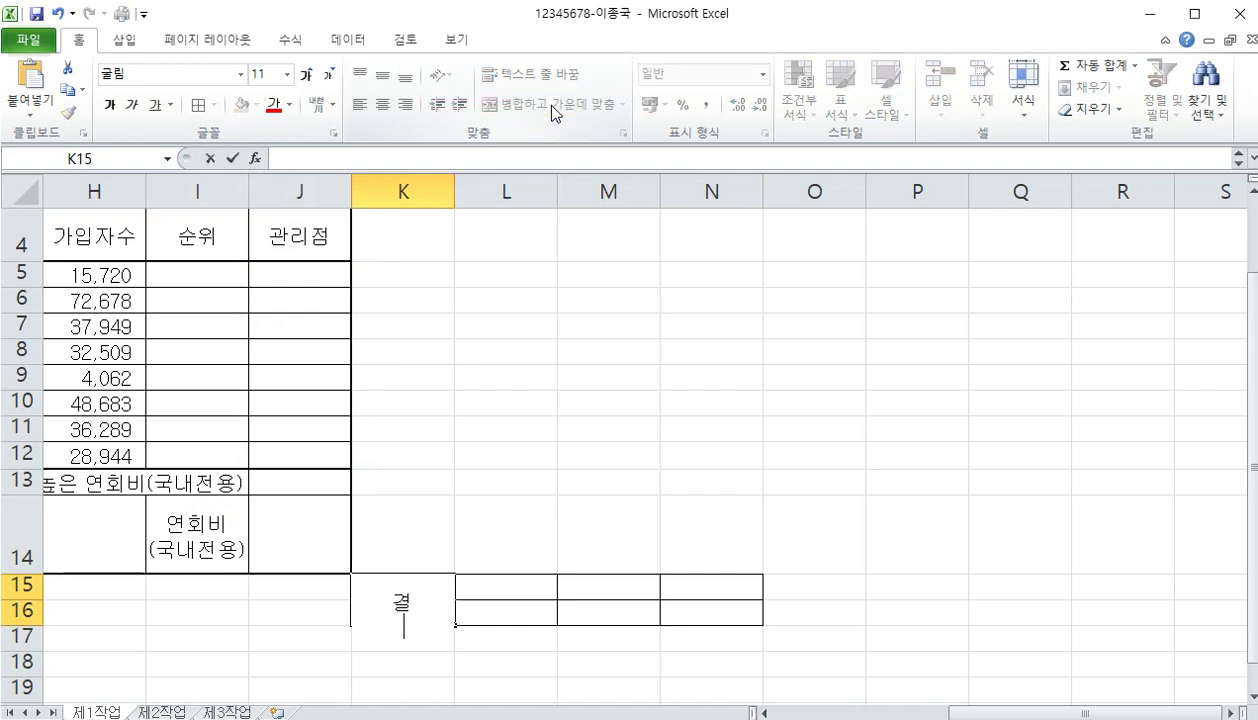
text(재)
key(Return)
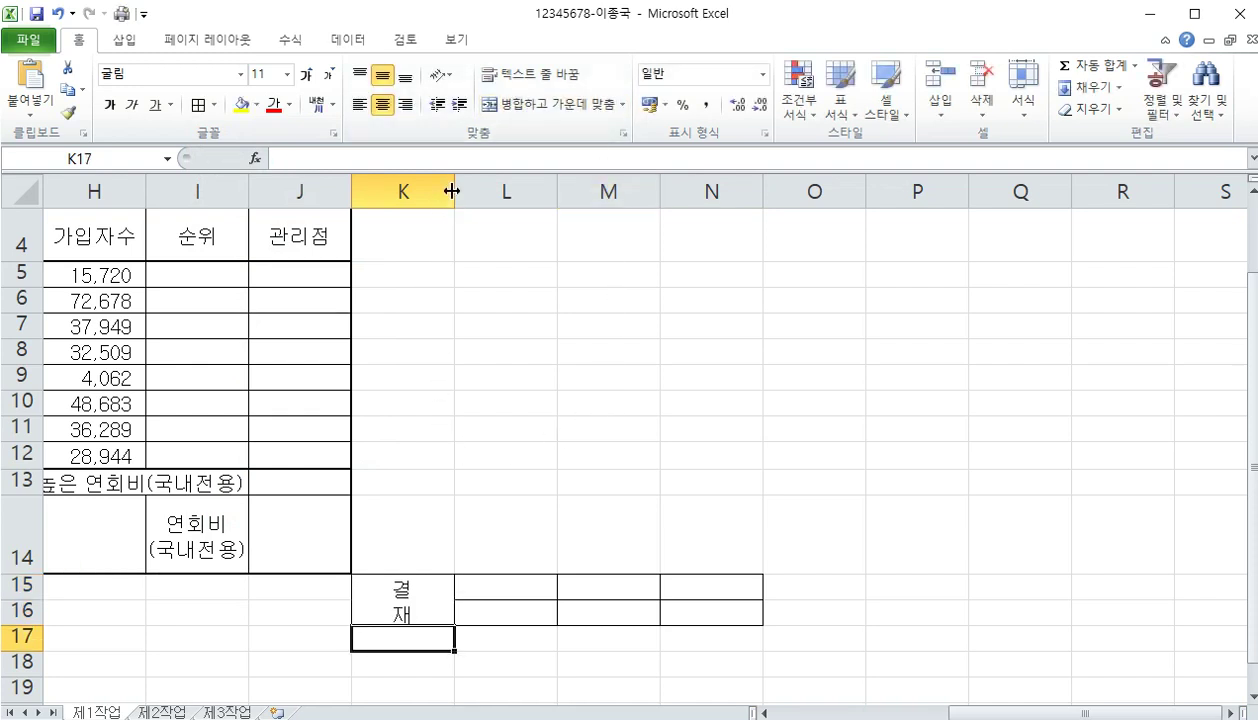
Narrow column K and enter the headers 담당, 선임, 팀장 in L15:N15
drag(453, 191, 401, 188)
click(461, 588)
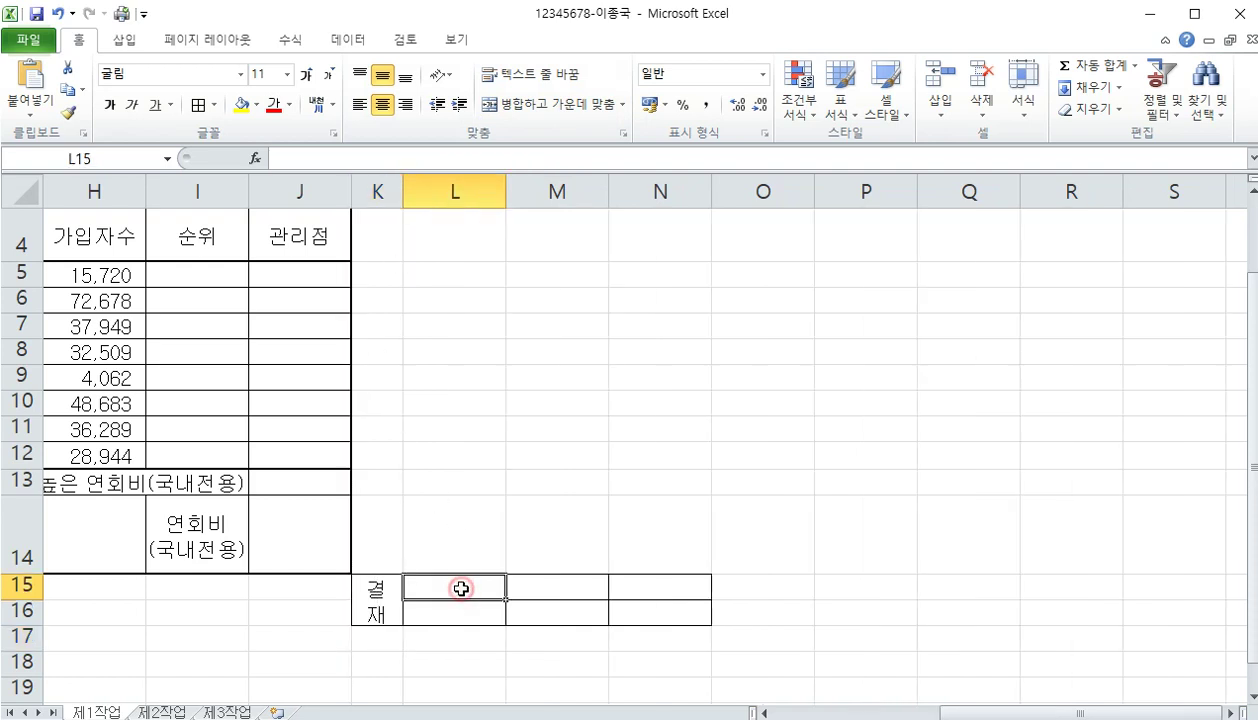
text(담당)
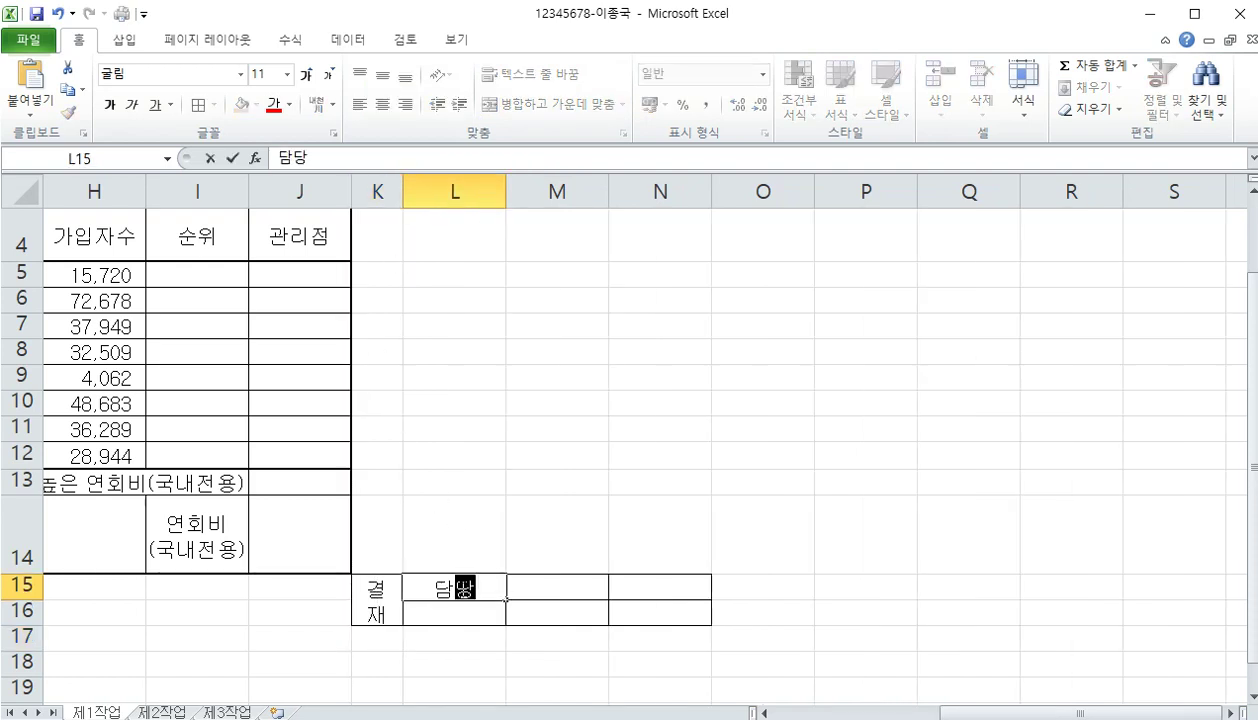
key(Tab)
text(선임)
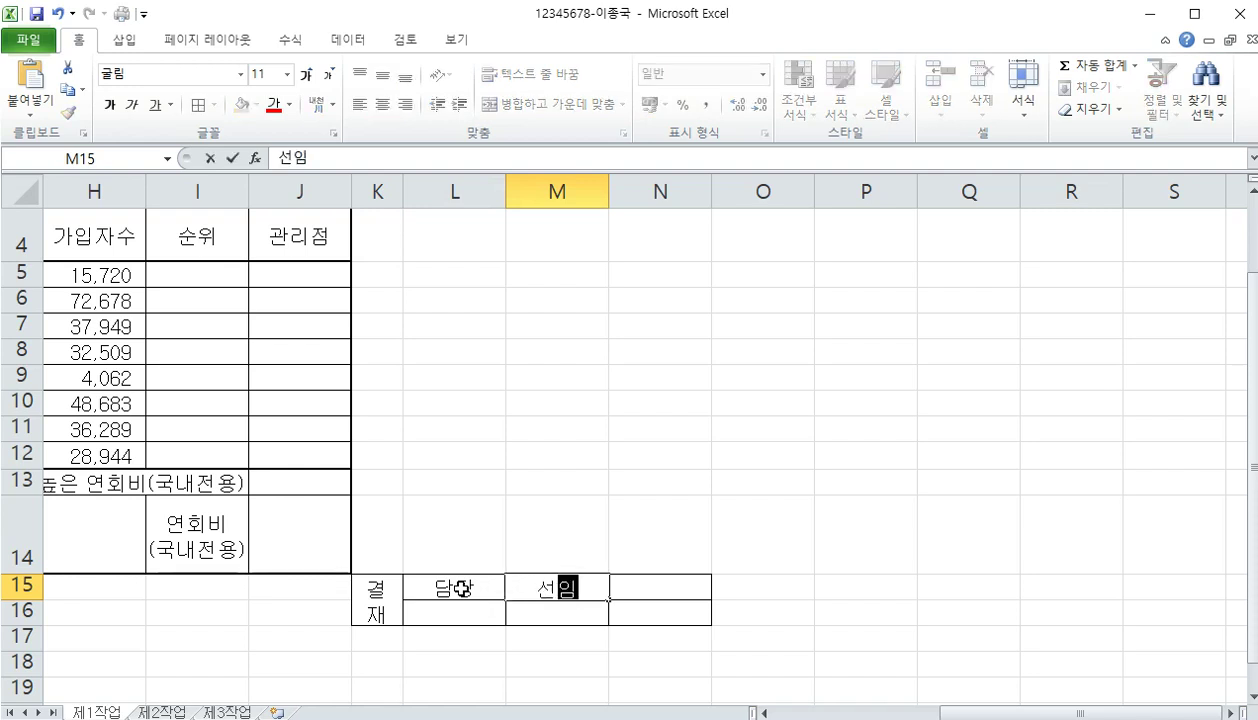
key(Tab)
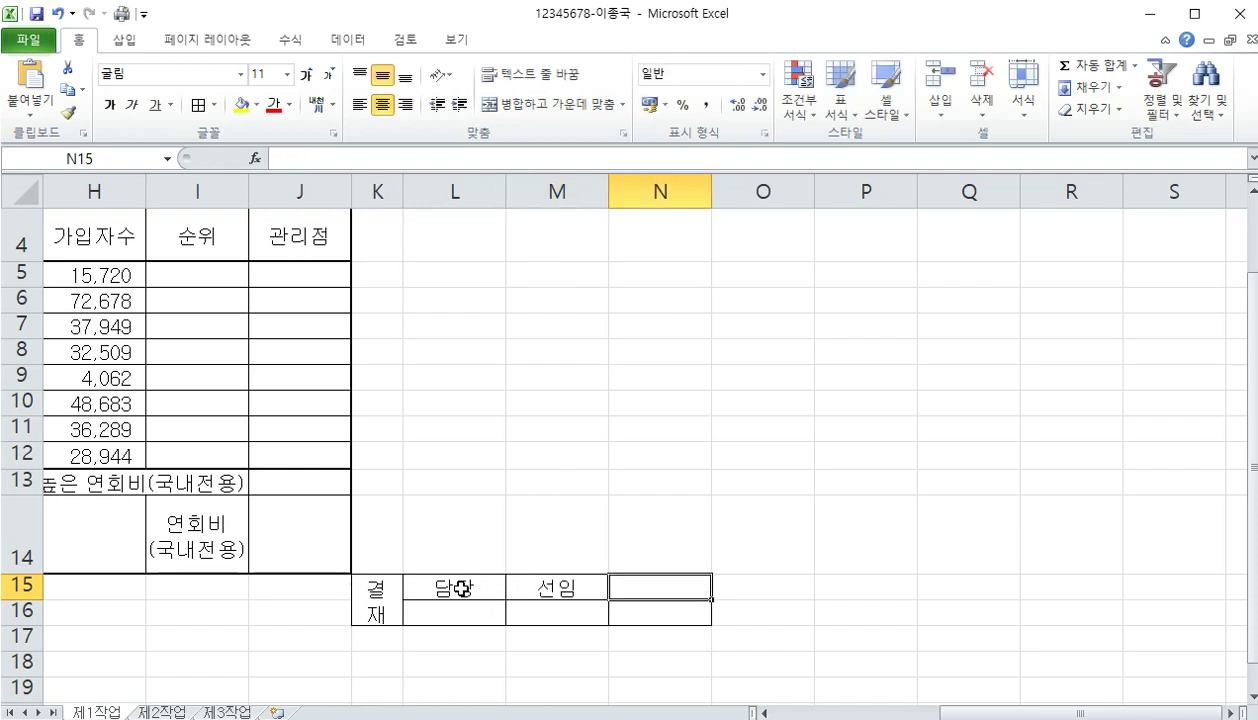
text(팀장)
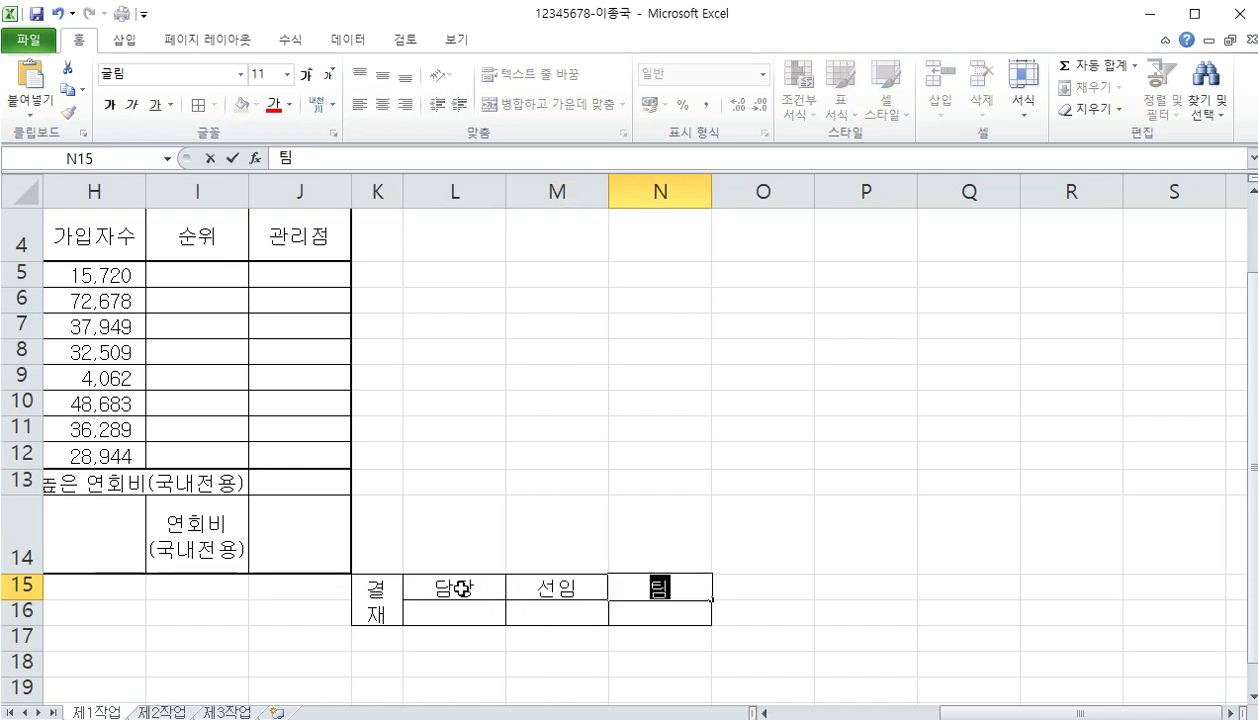
key(Return)
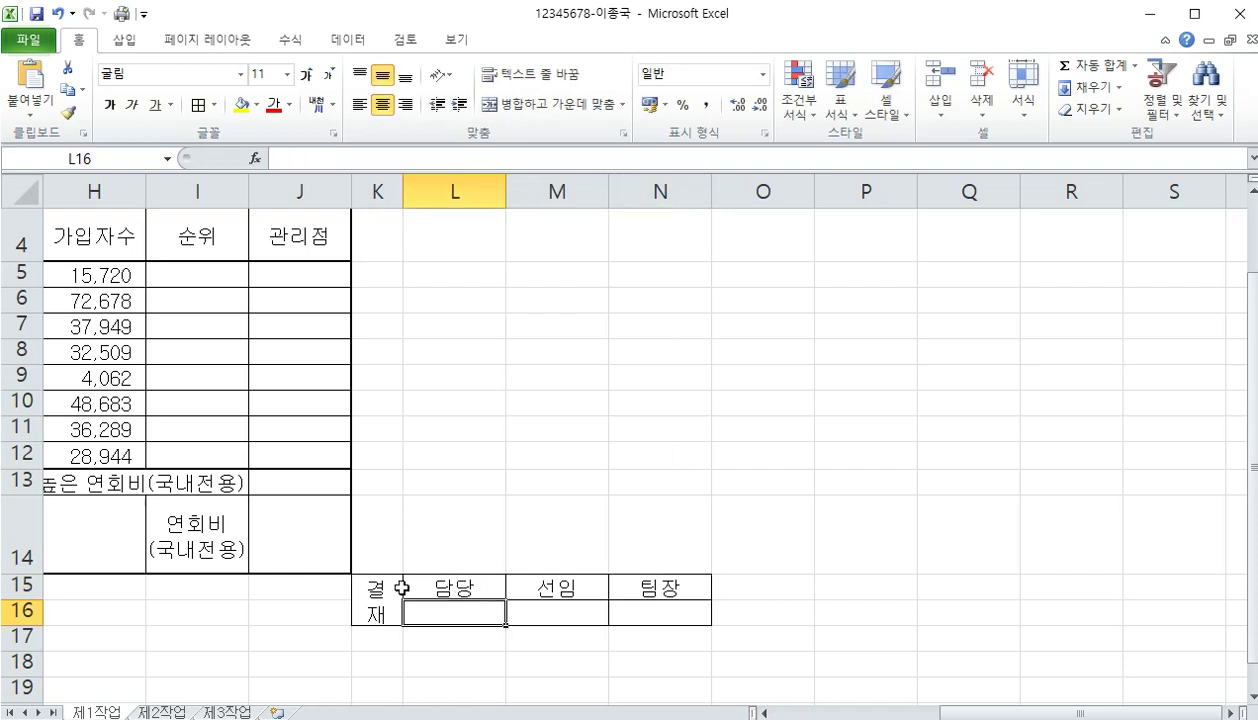
Heighten row 16 to 34.50 for signatures and select the box K15:N16
drag(14, 597, 28, 672)
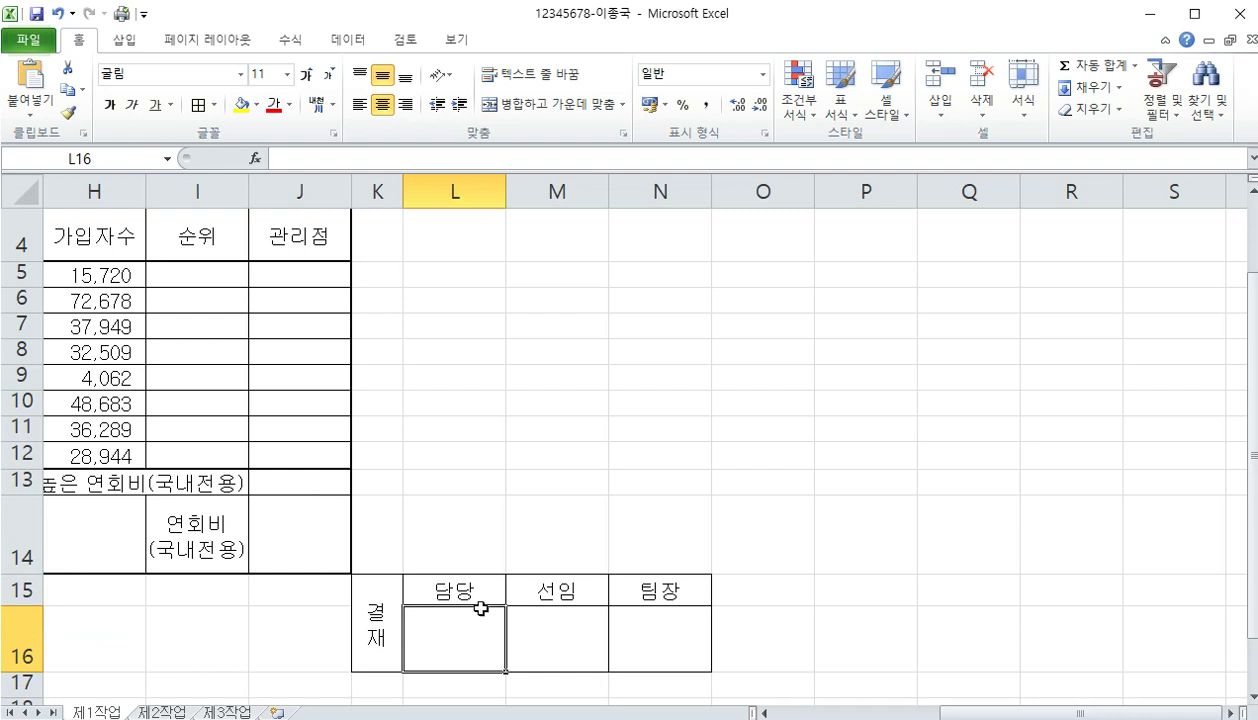
click(530, 623)
click(628, 624)
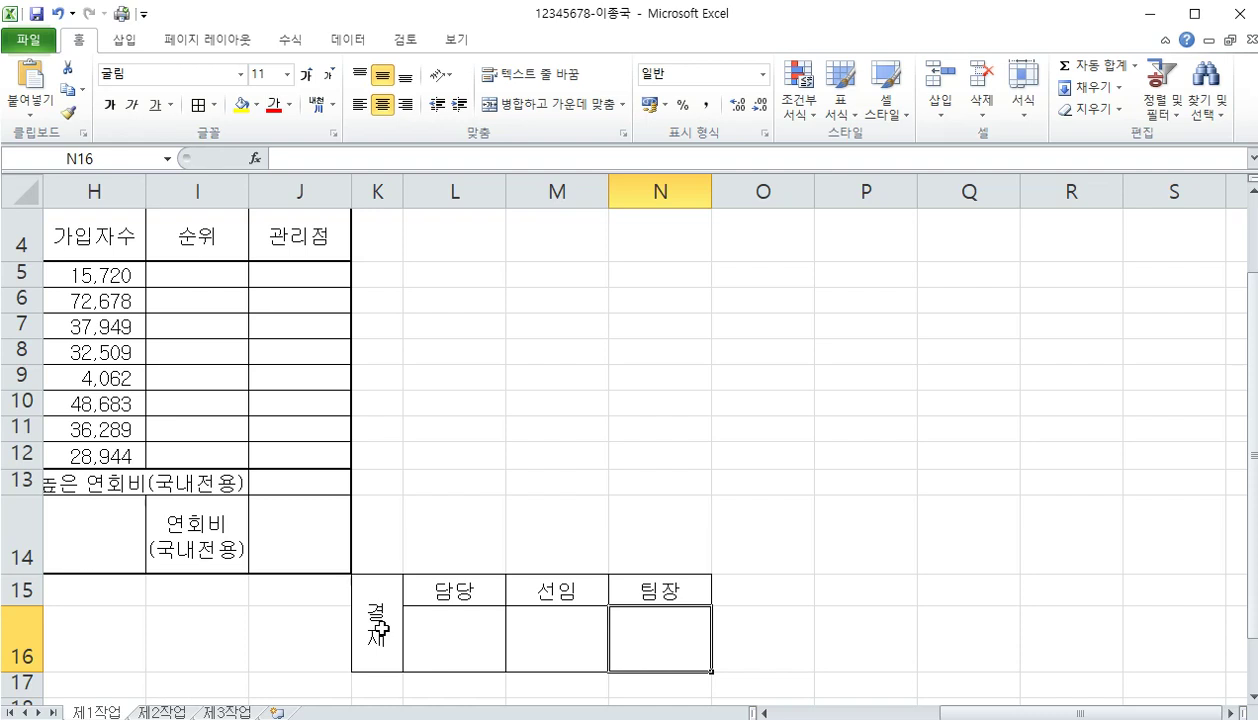
drag(380, 628, 617, 647)
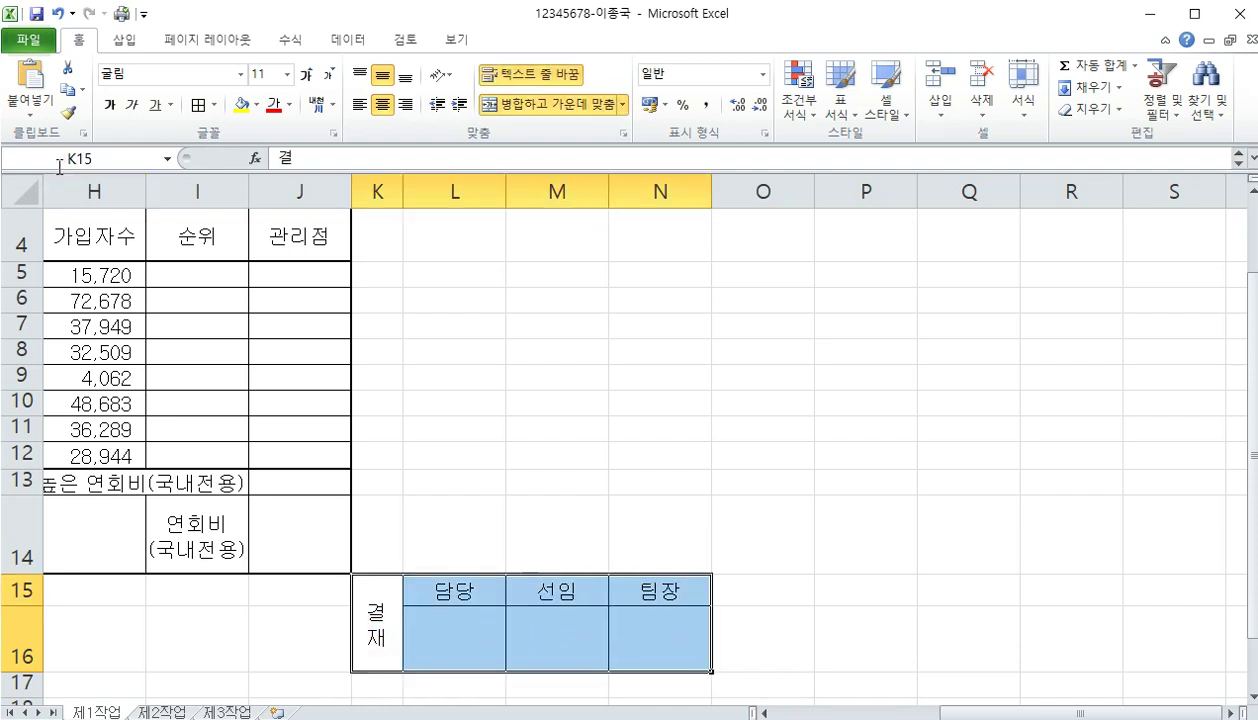
Paste the approval box as a picture and move it up over rows 7–9
click(66, 96)
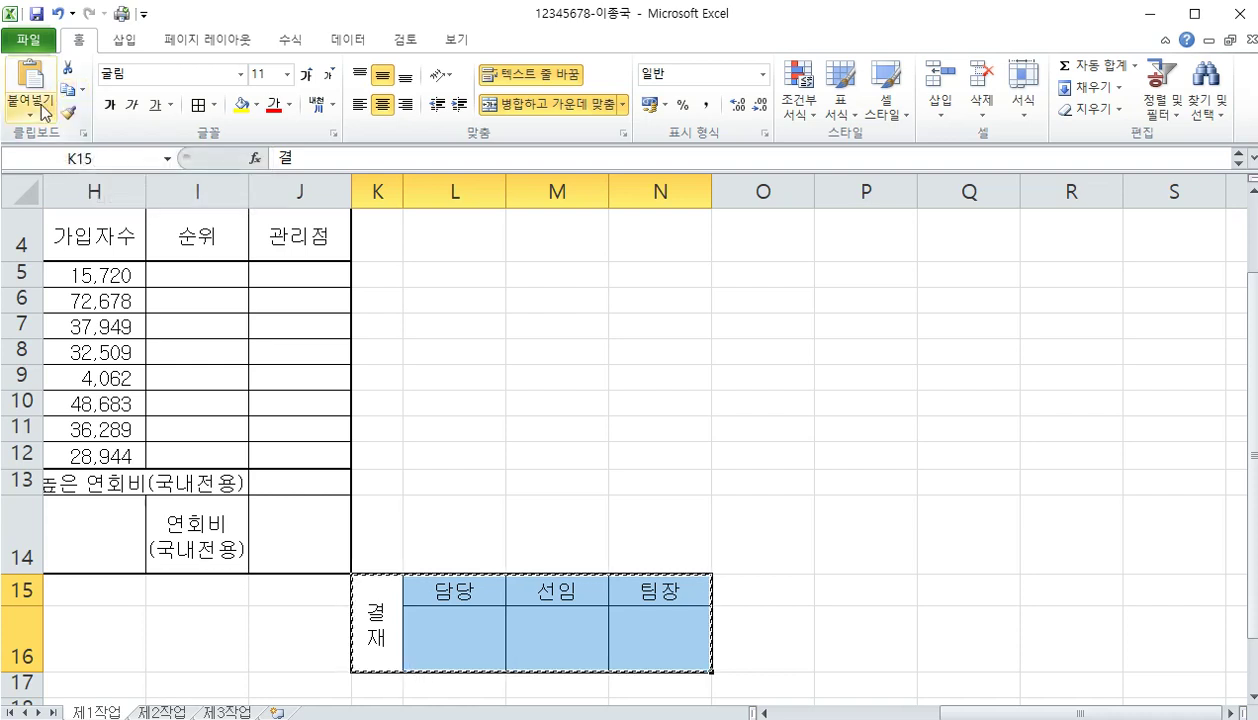
click(41, 106)
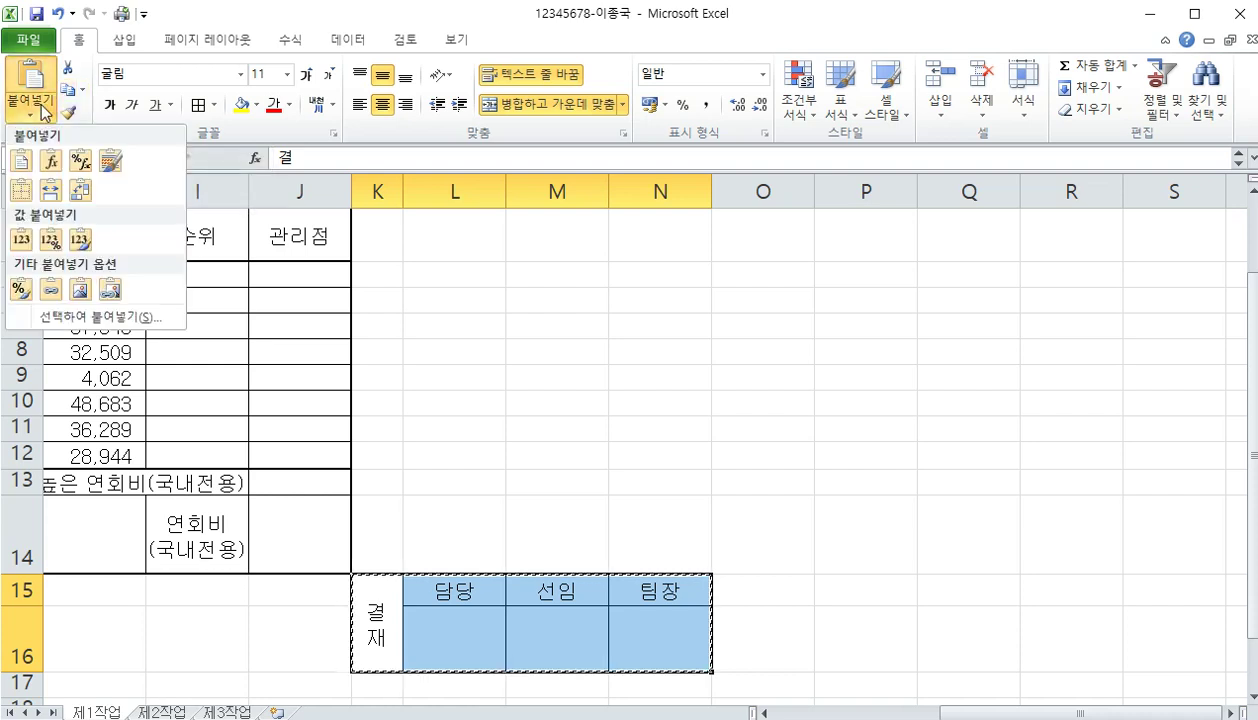
click(81, 293)
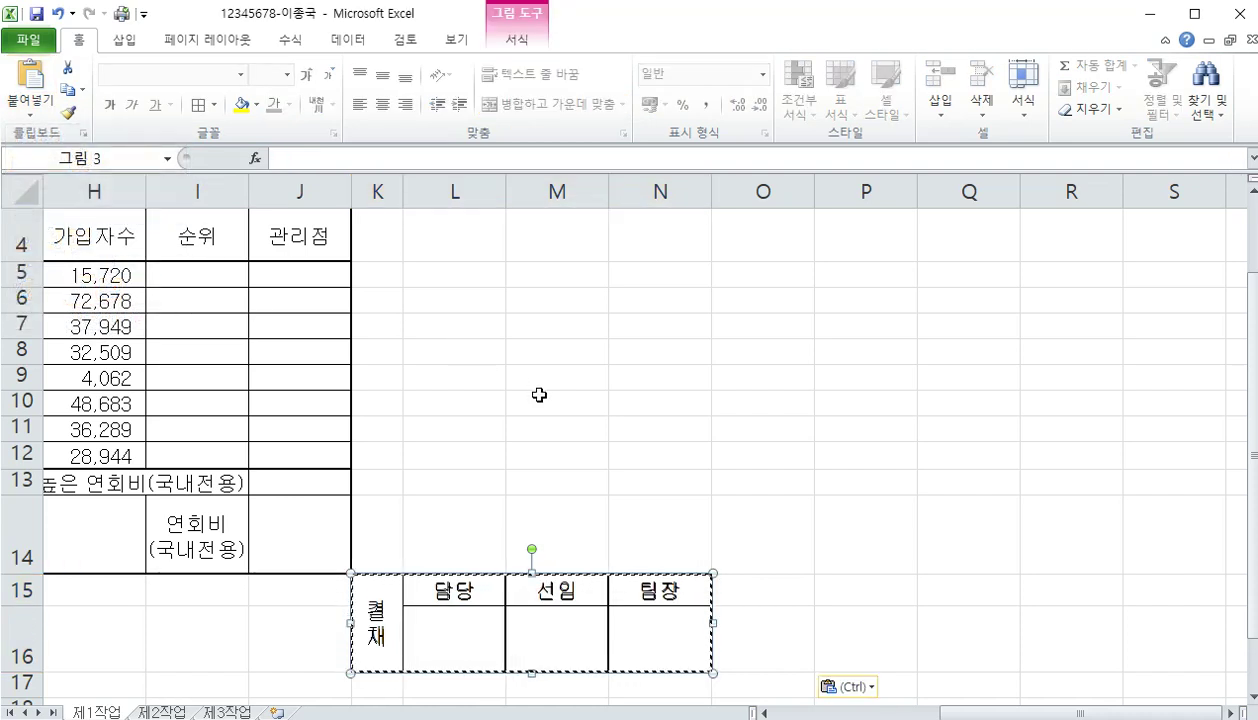
key(Escape)
drag(497, 622, 718, 366)
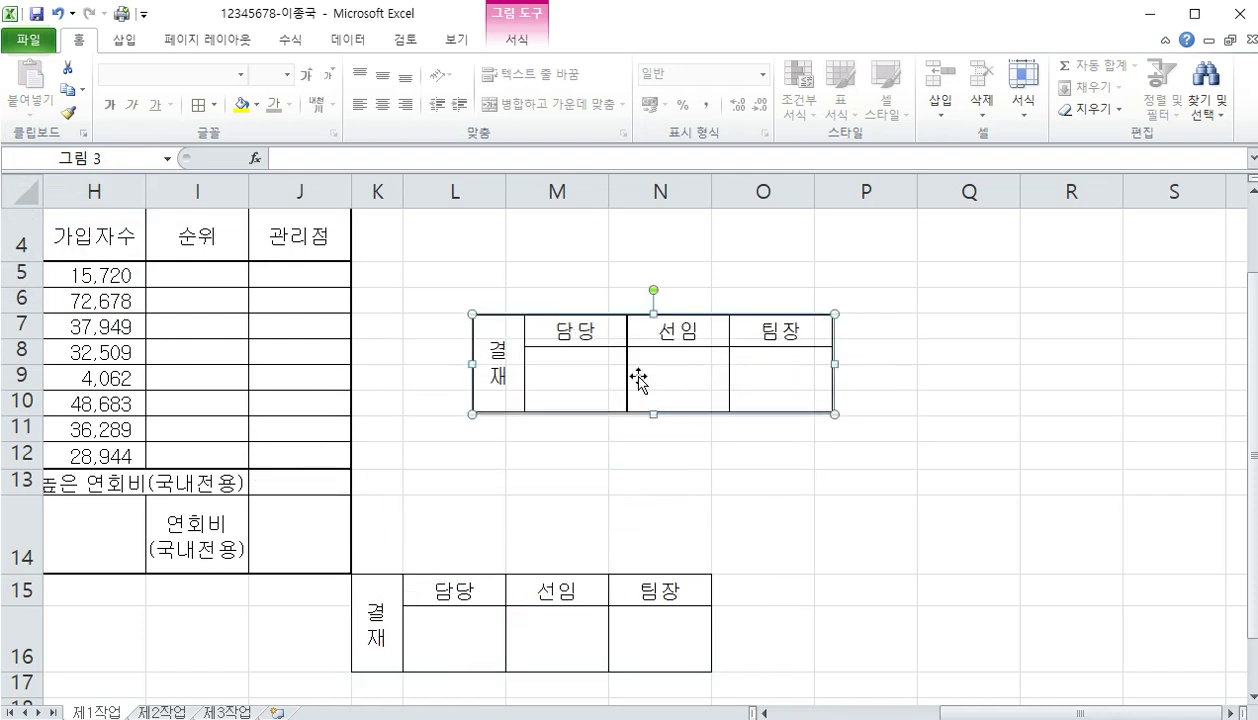
drag(377, 192, 652, 202)
Delete columns K:N and rows 15:16 holding the original approval cells
right_click(652, 197)
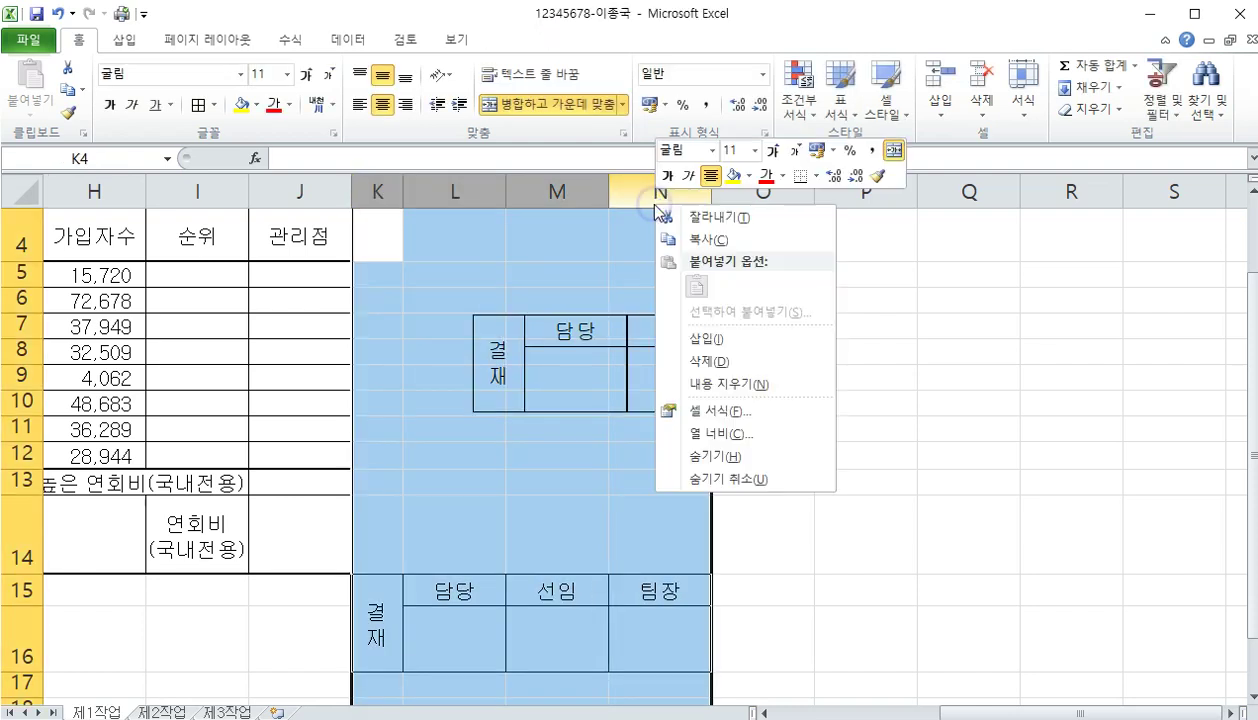
click(692, 361)
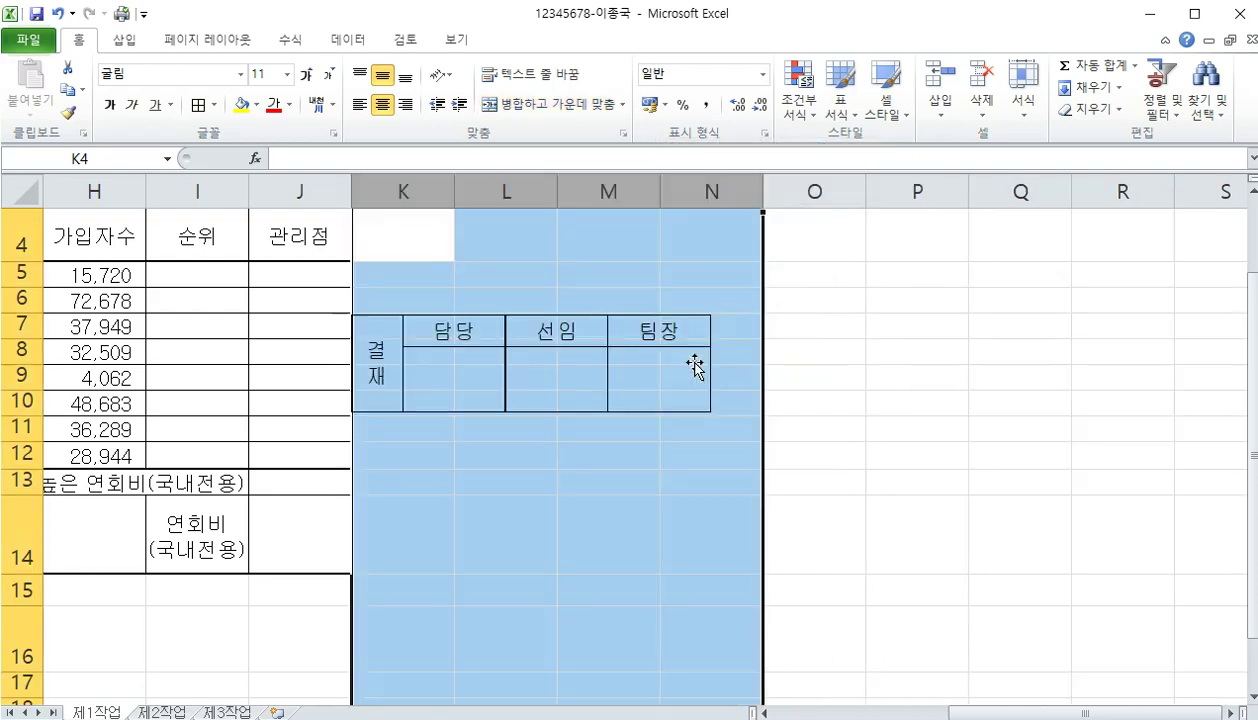
drag(12, 592, 18, 660)
right_click(20, 625)
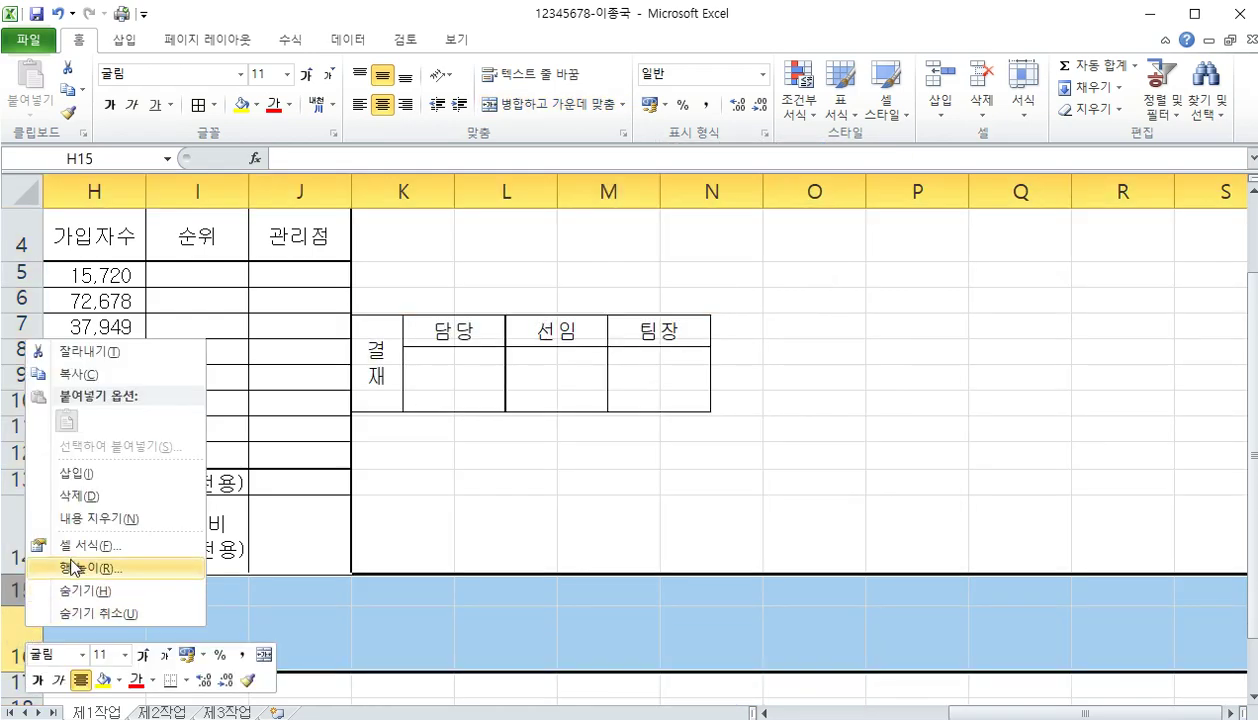
click(79, 496)
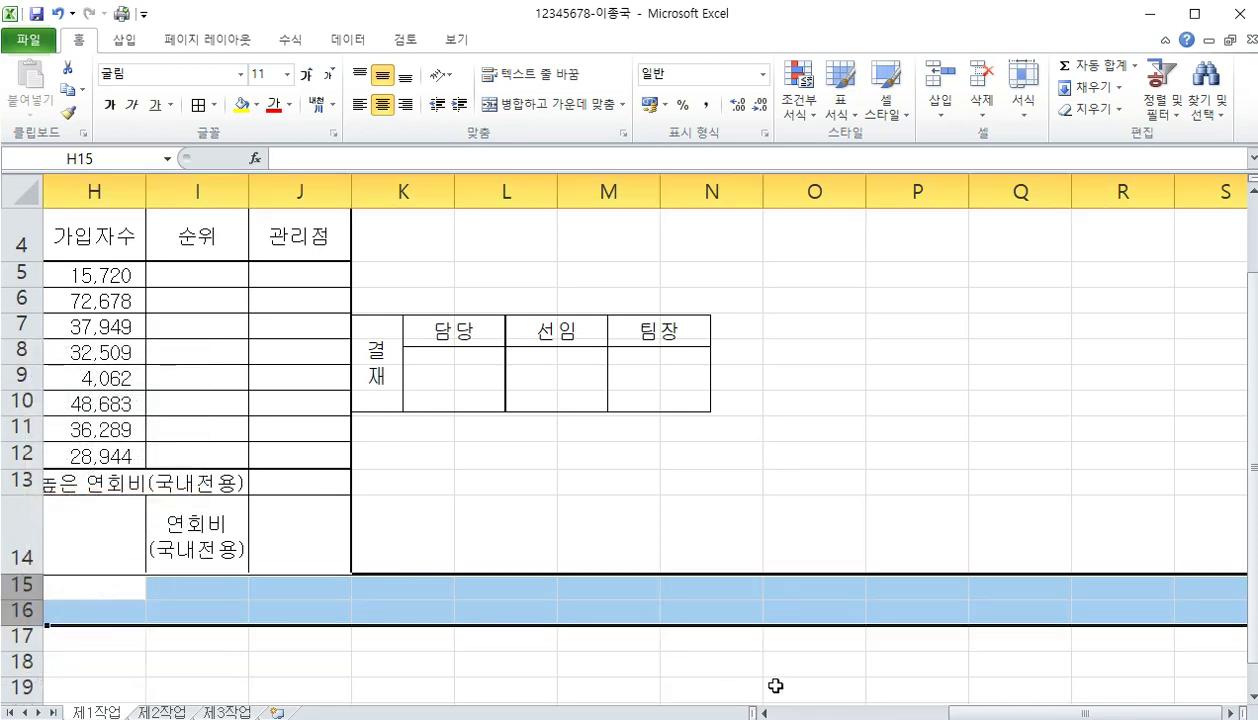
Place the approval picture over G1:J3 beside the title, aligned with the table
scroll(955, 712, left, 5)
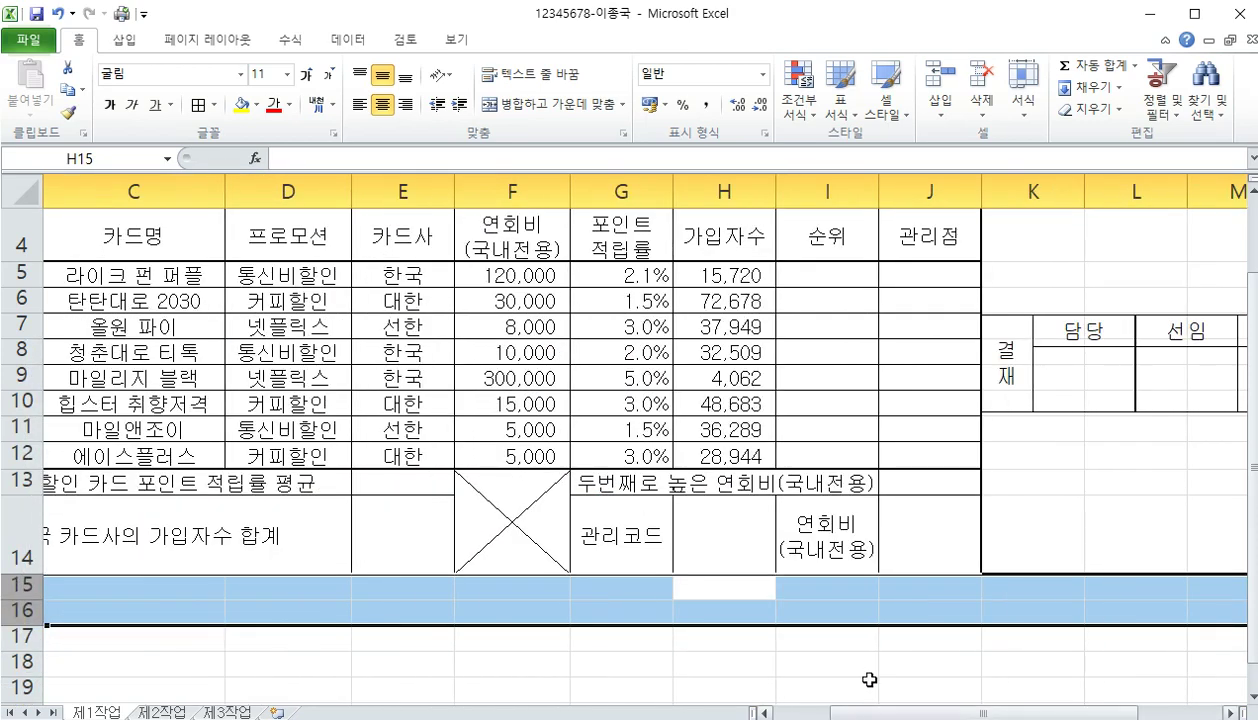
drag(1040, 395, 684, 264)
scroll(1193, 414, up, 1)
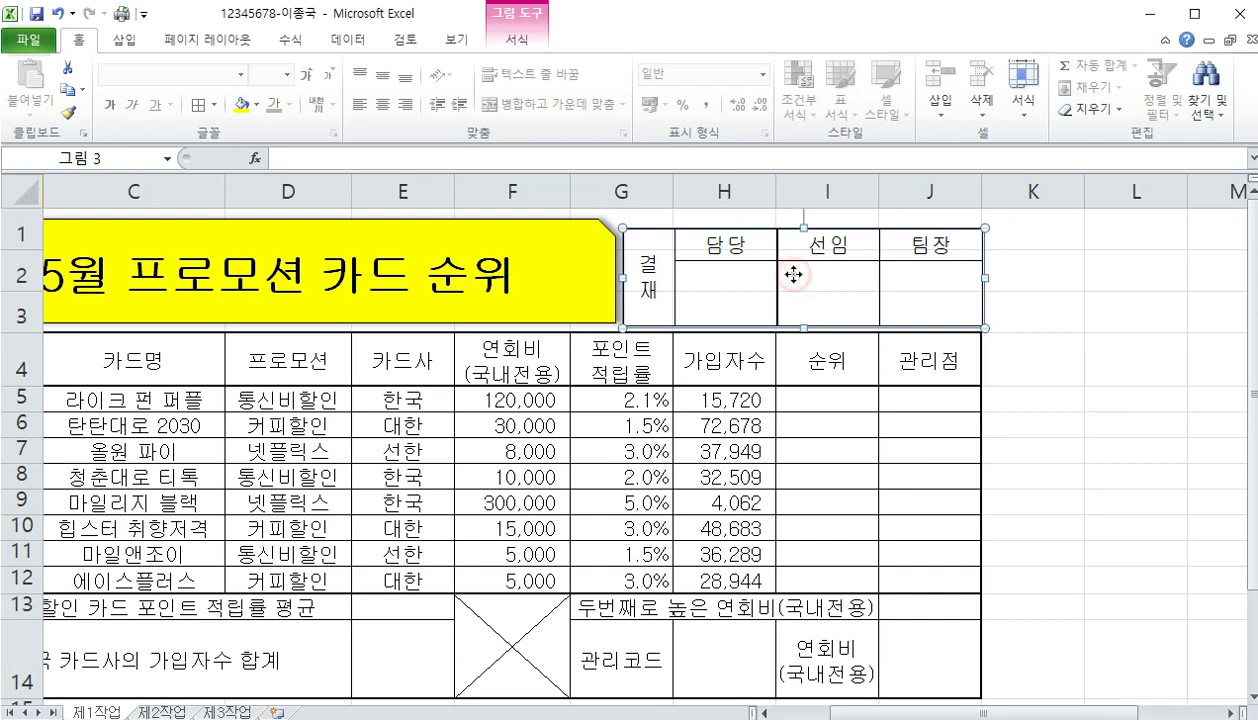
drag(793, 275, 793, 270)
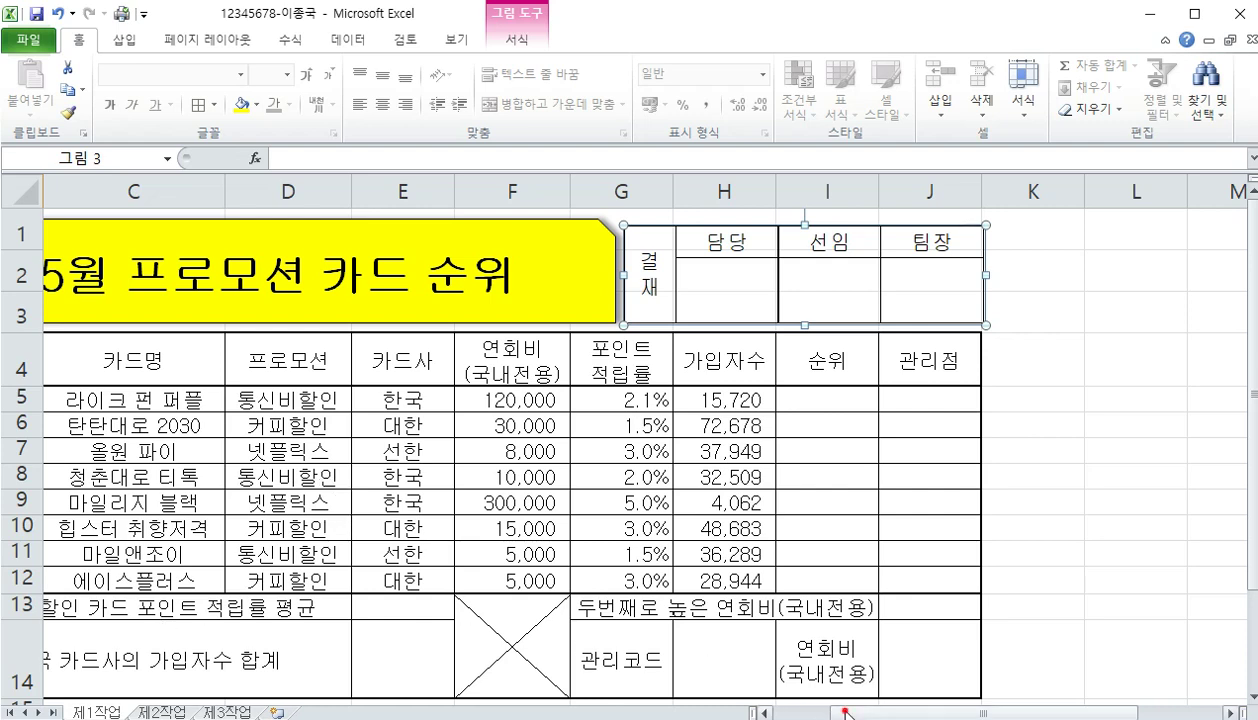
drag(846, 712, 815, 712)
Fill the header row B4:J4 and label cells G14 and I14 orange
click(150, 370)
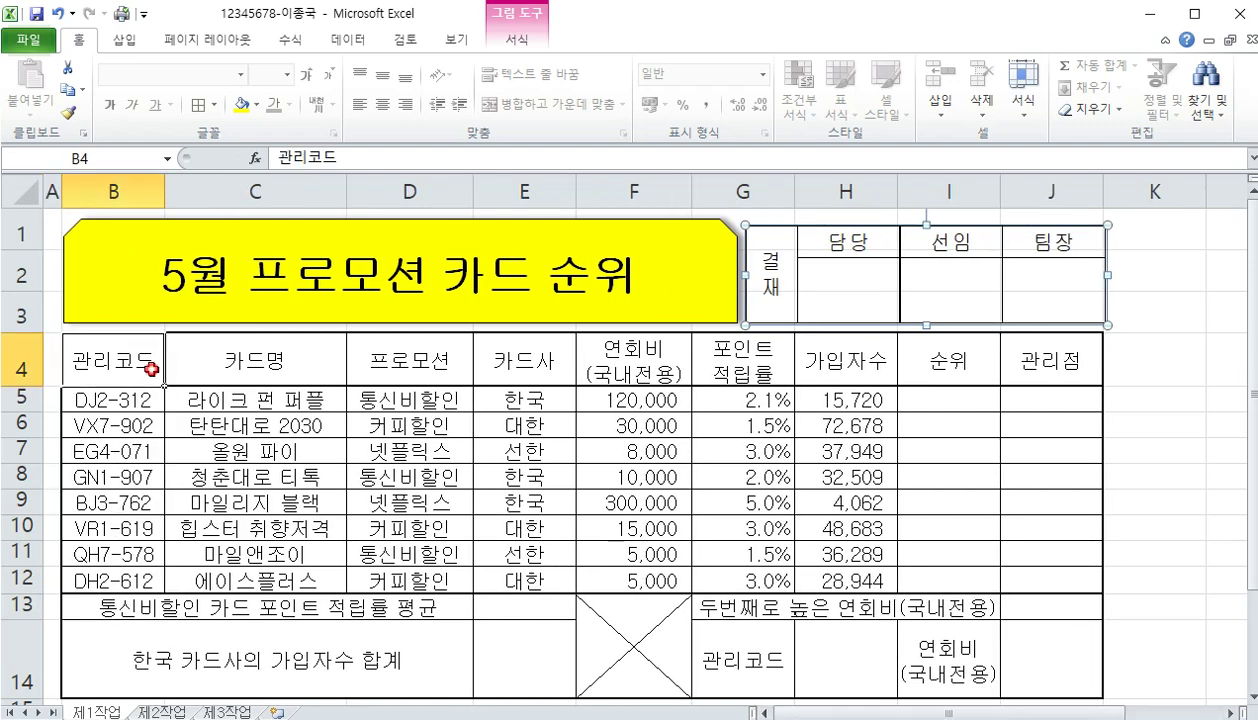
drag(150, 370, 1059, 375)
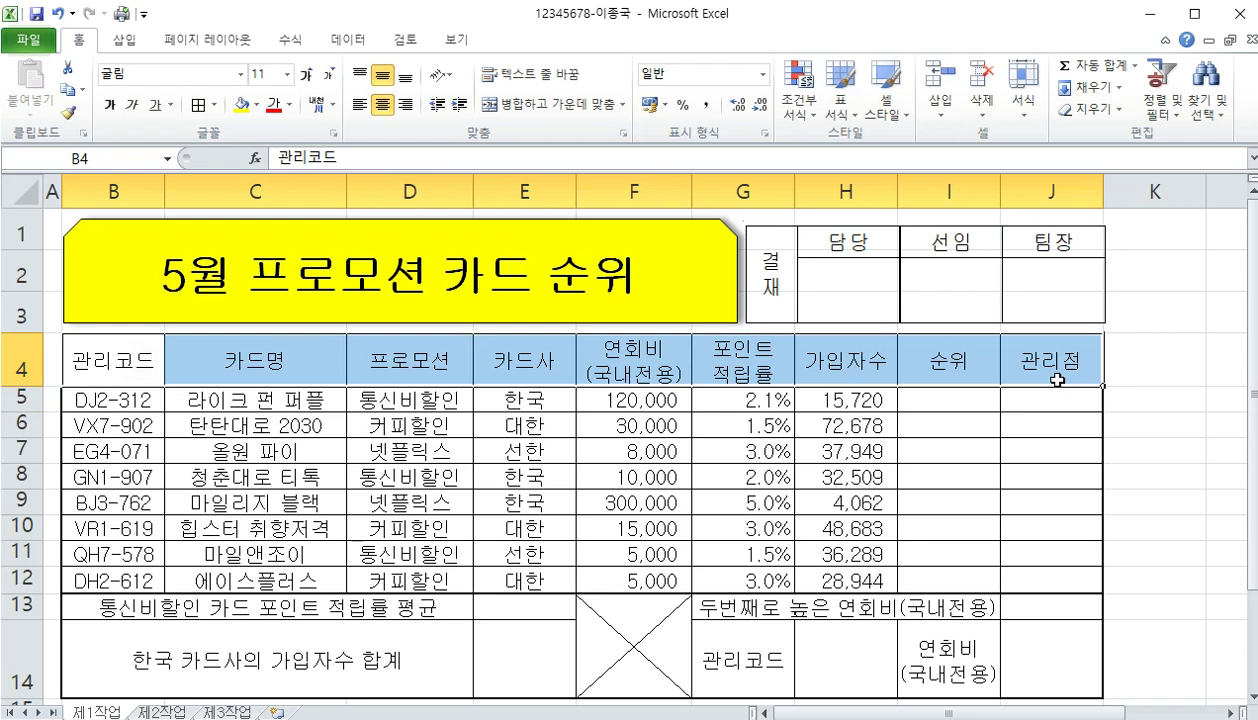
click(762, 660)
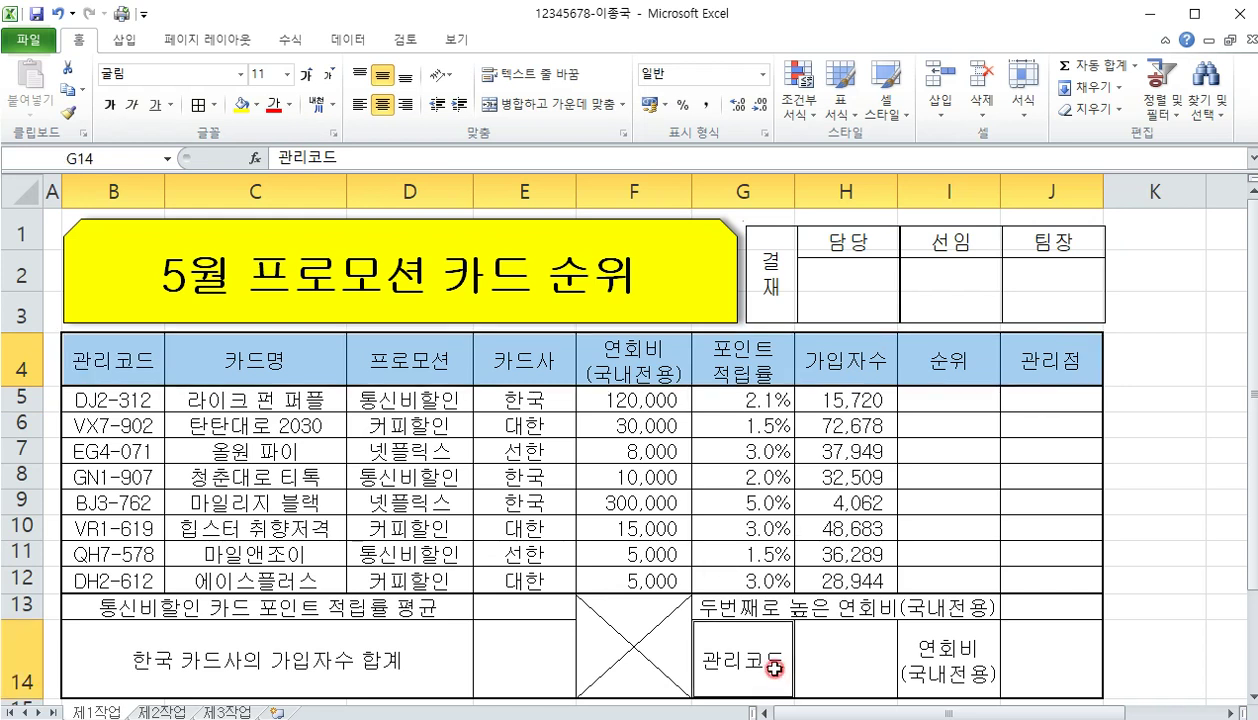
ctrl+click(968, 667)
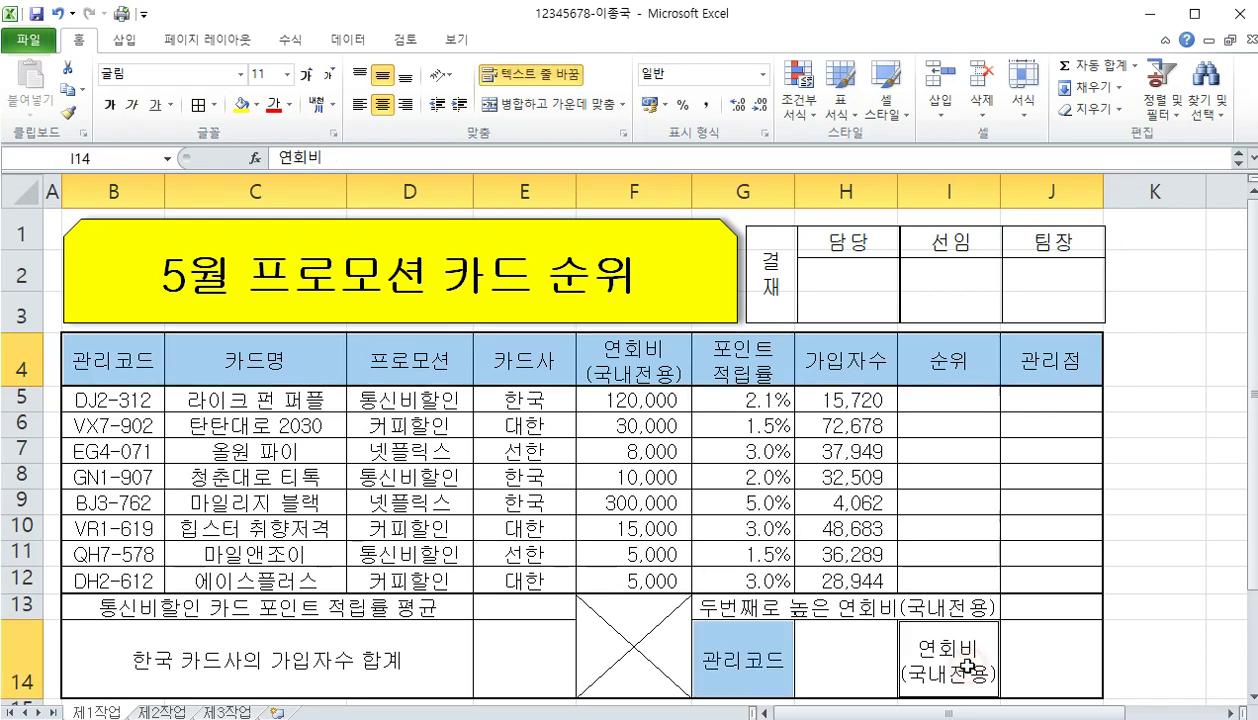
right_click(773, 652)
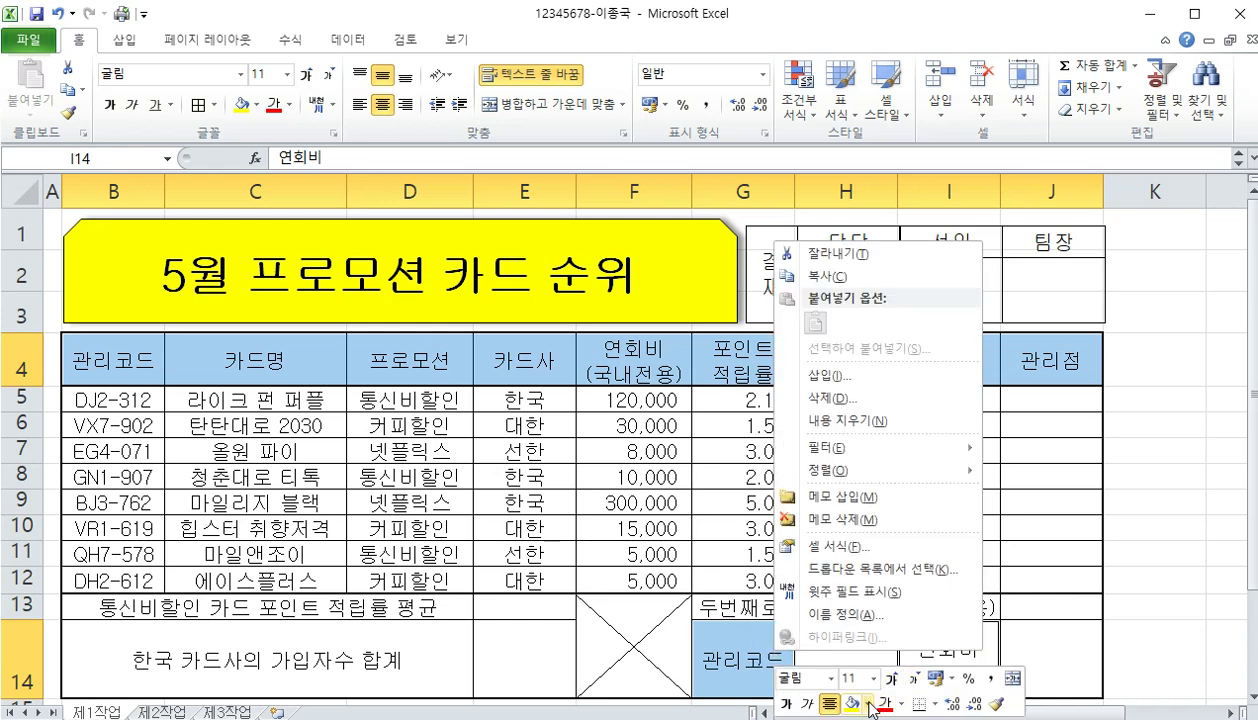
right_click(722, 630)
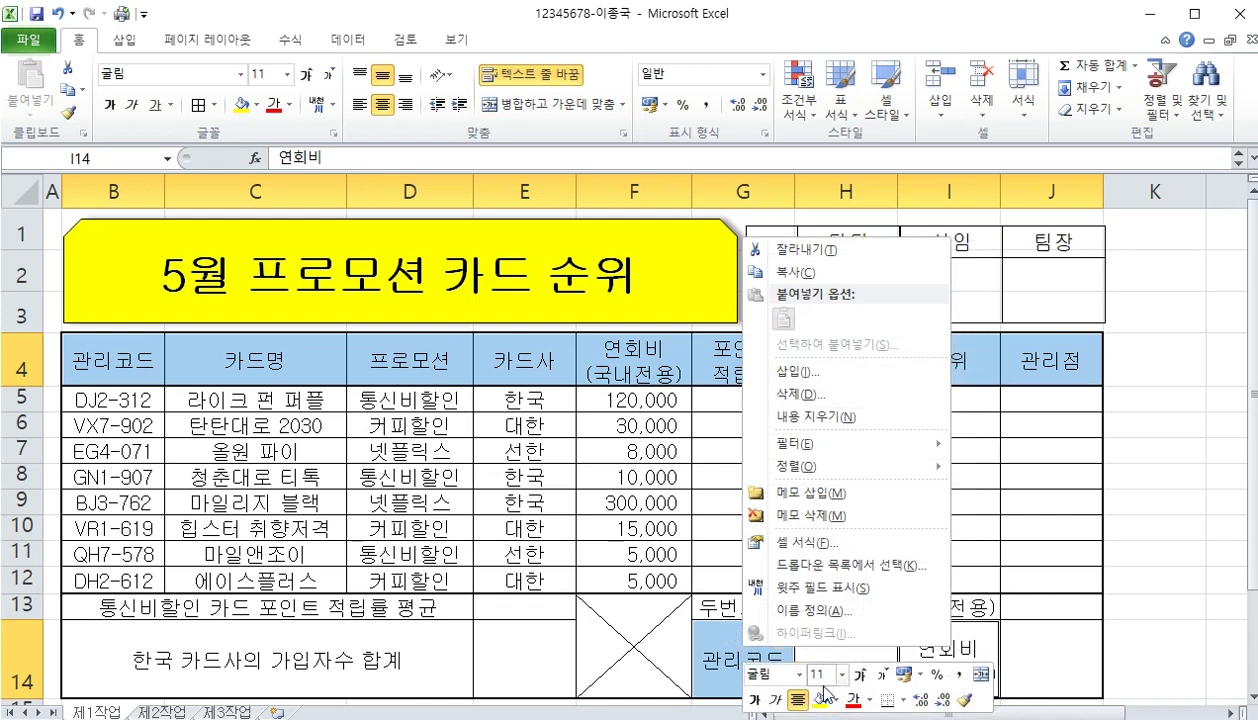
click(834, 704)
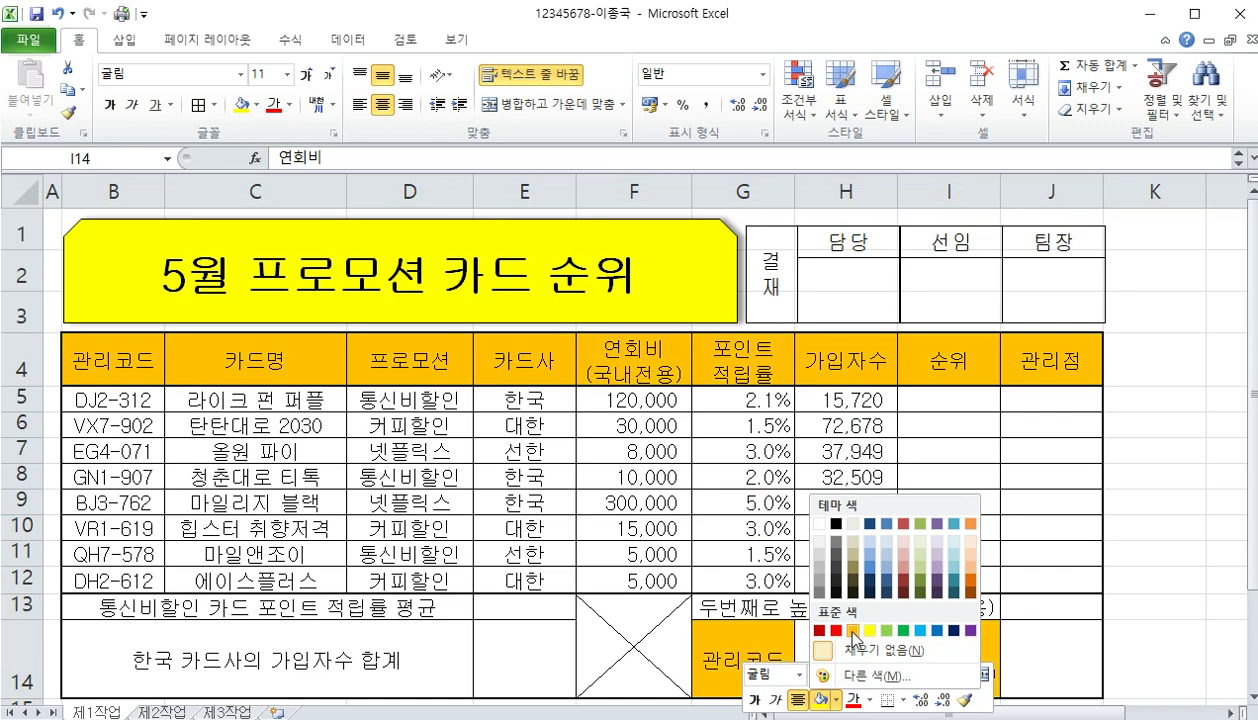
click(851, 631)
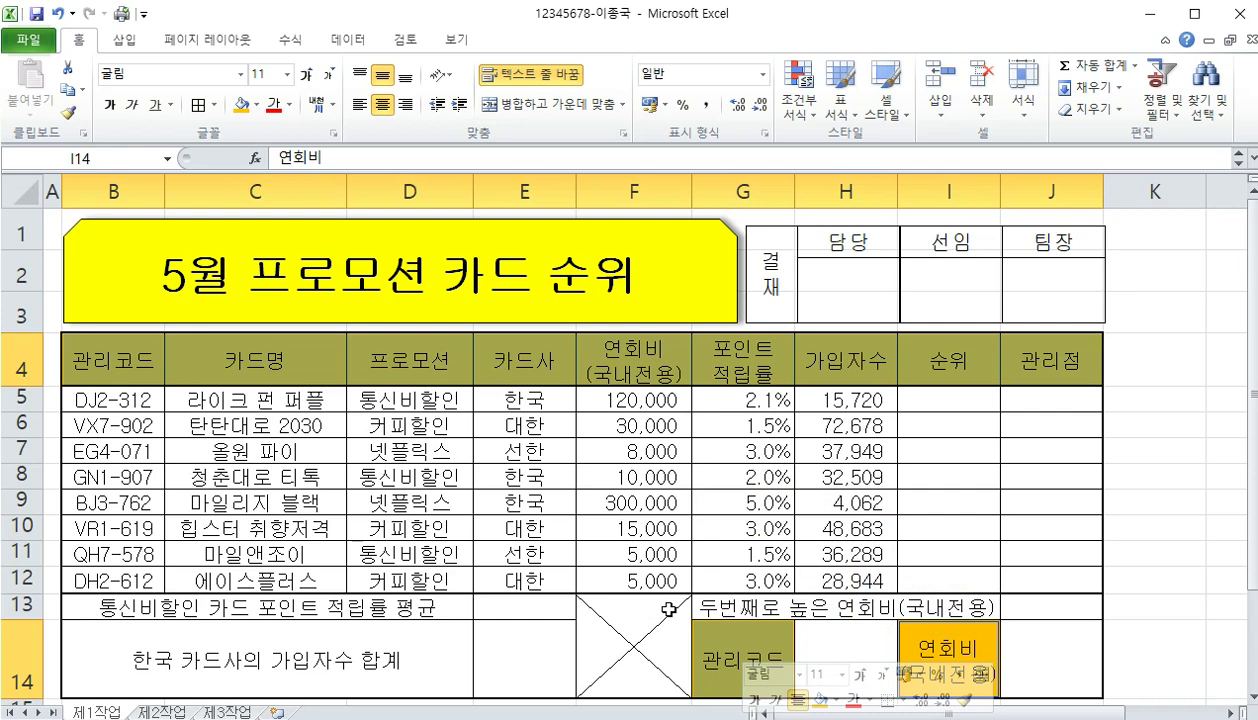
click(850, 645)
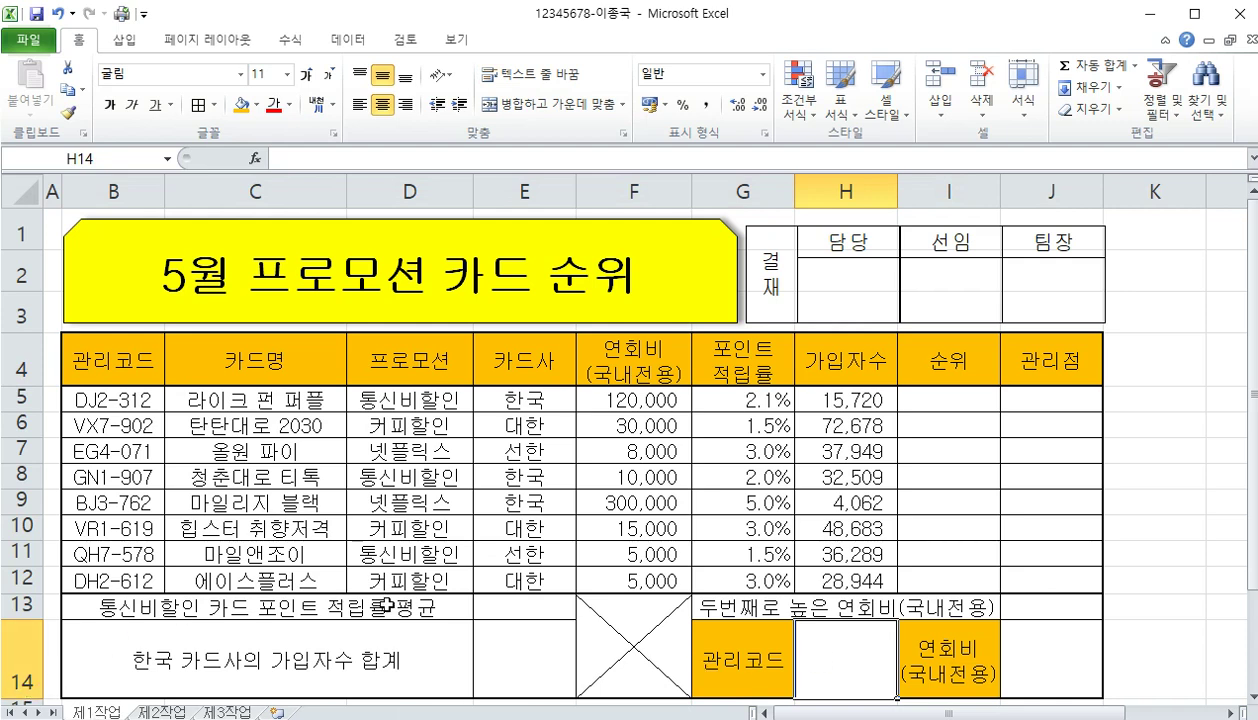
Add a List data validation to H14 with source $B$5:$B$12
scroll(380, 594, down, 1)
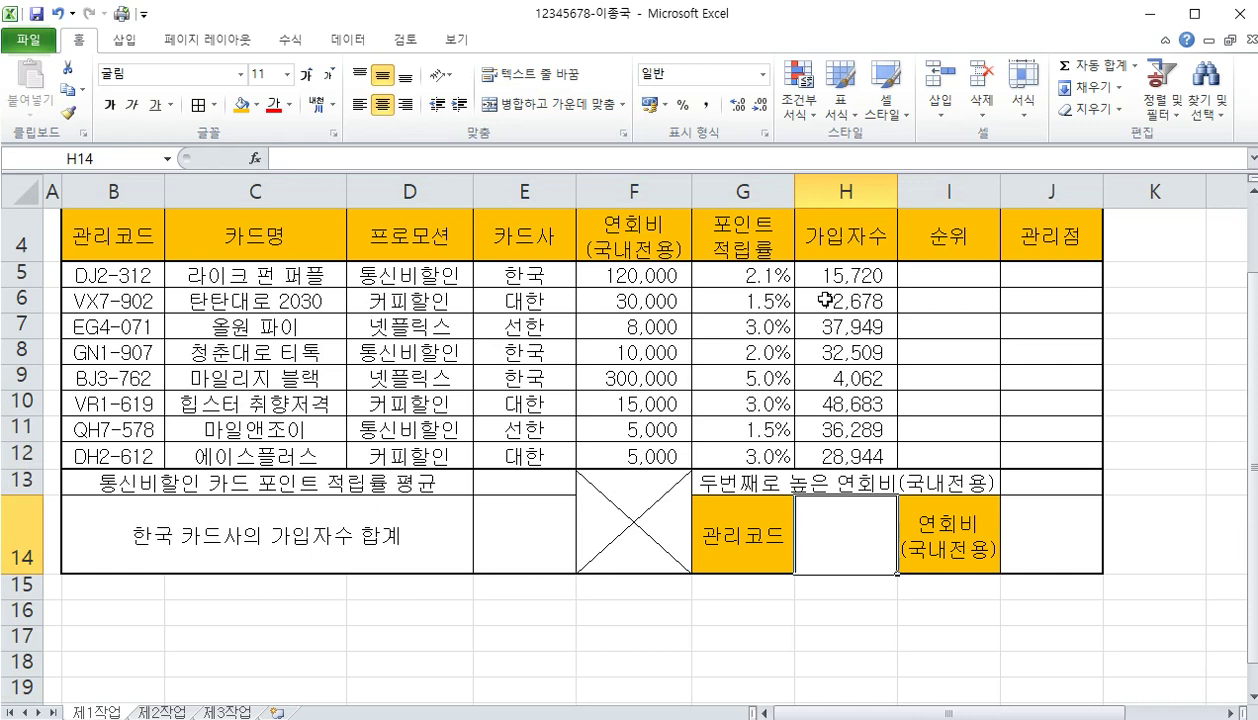
click(345, 41)
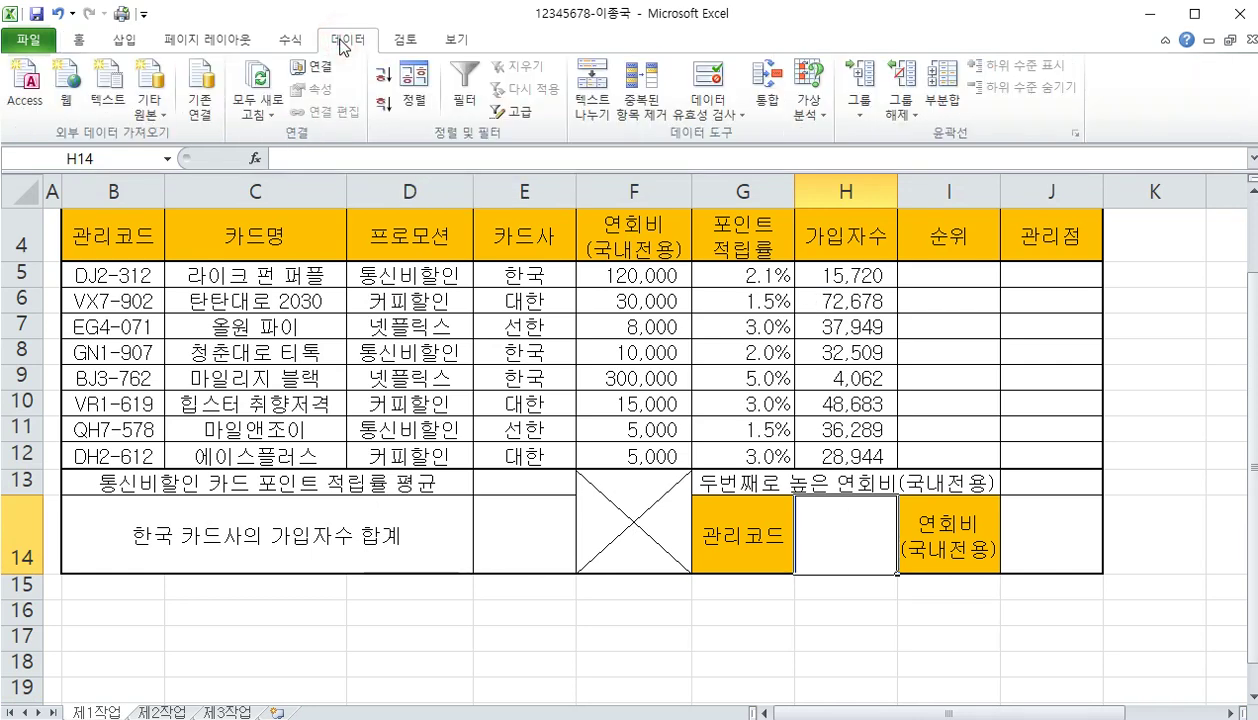
click(706, 112)
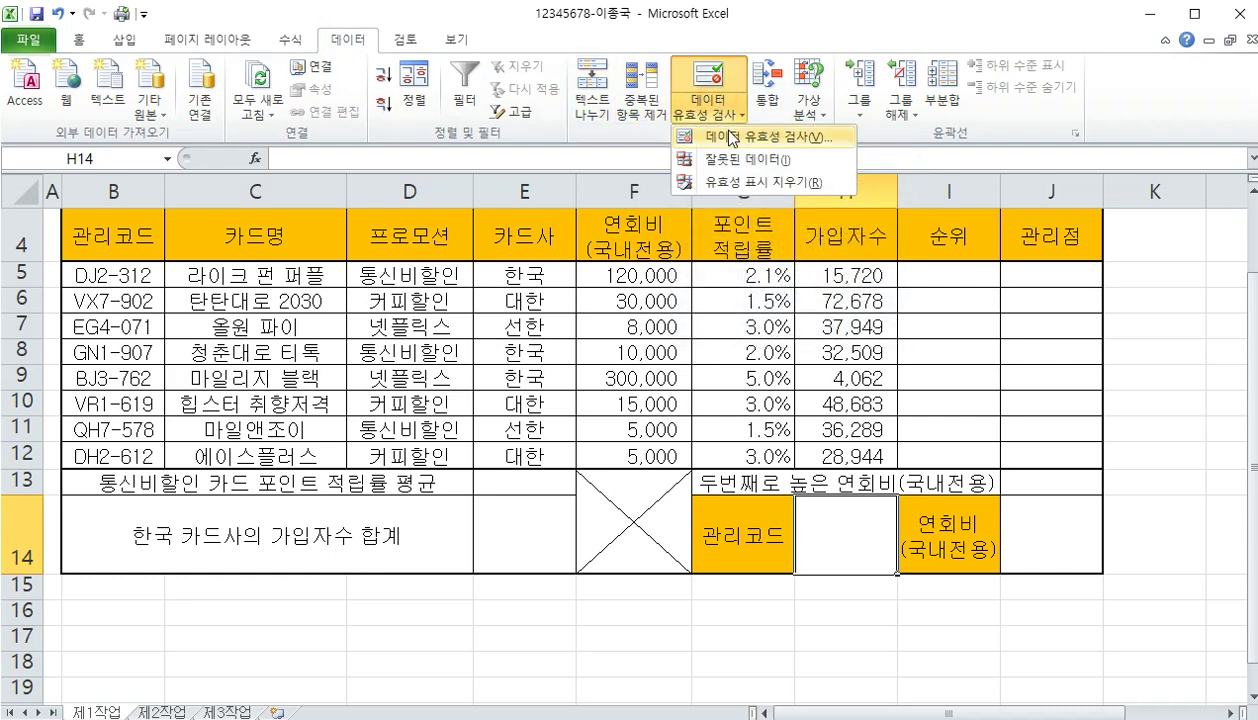
click(731, 138)
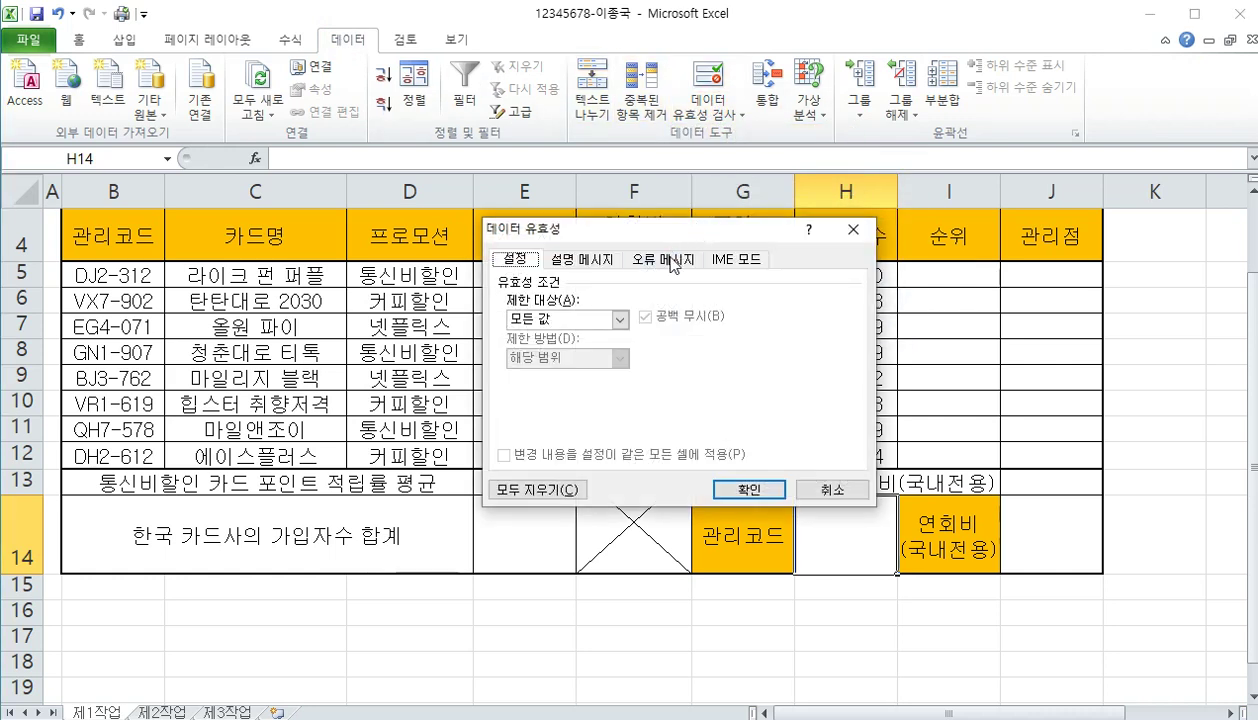
click(595, 319)
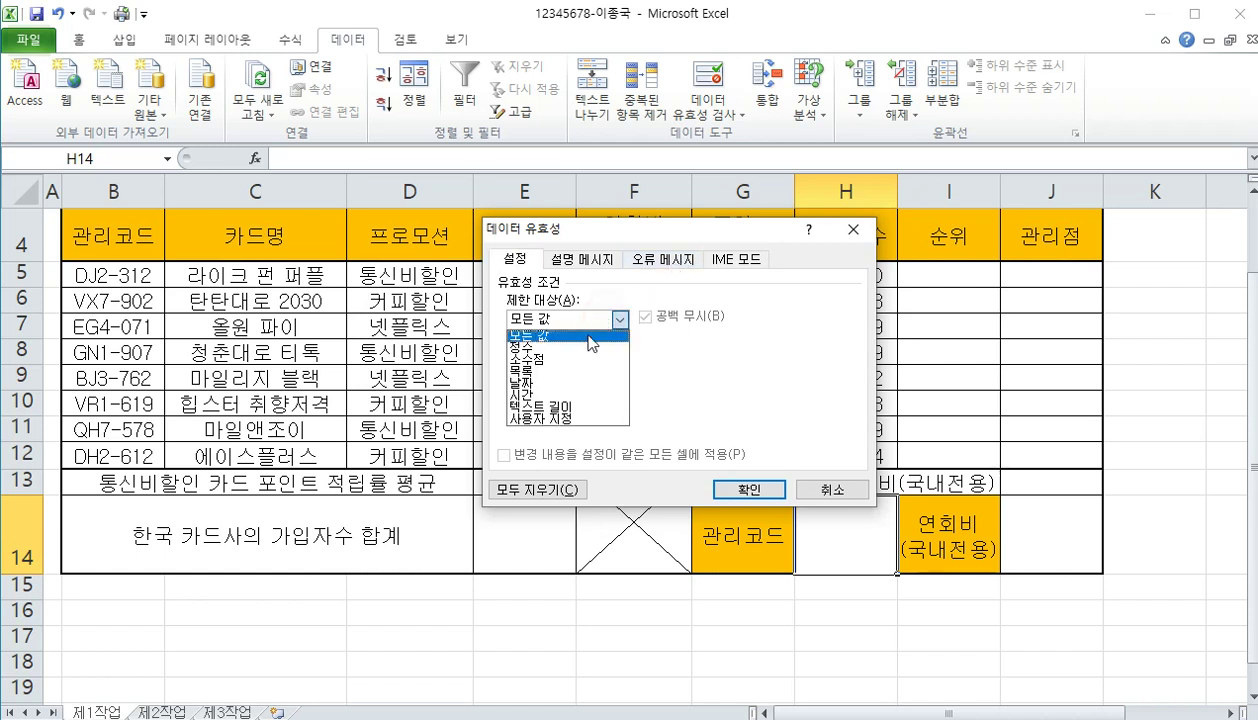
click(560, 370)
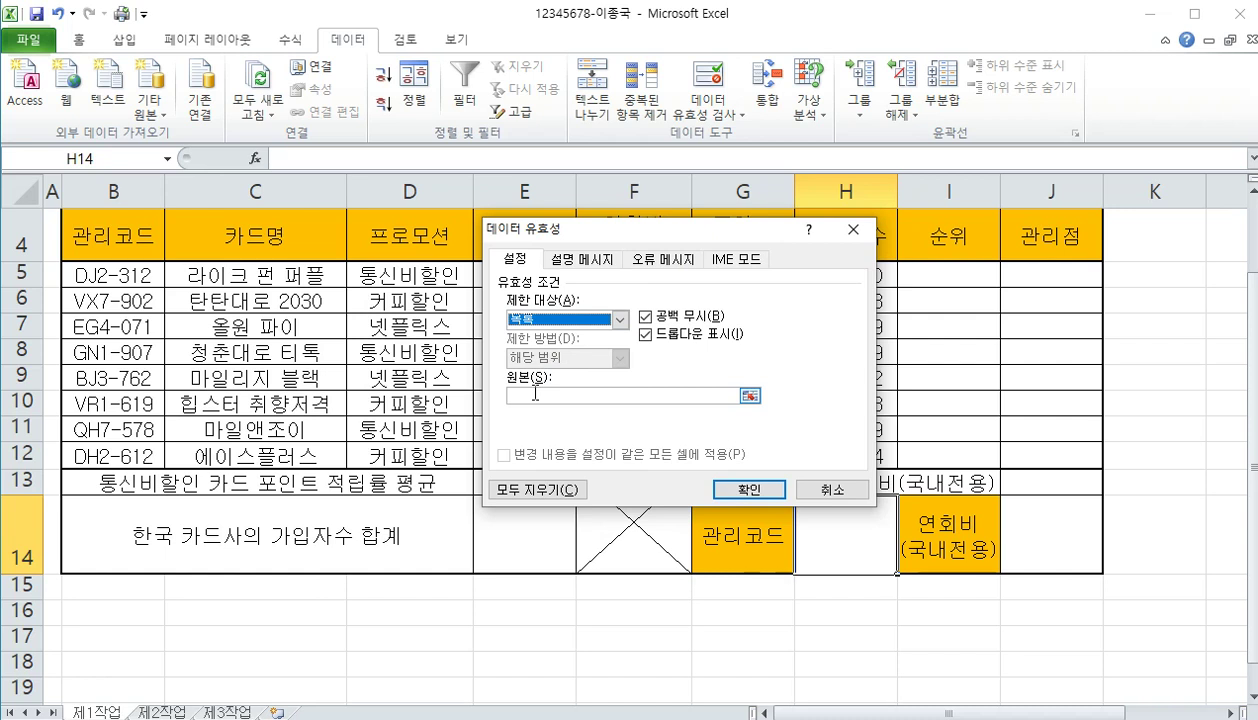
click(535, 393)
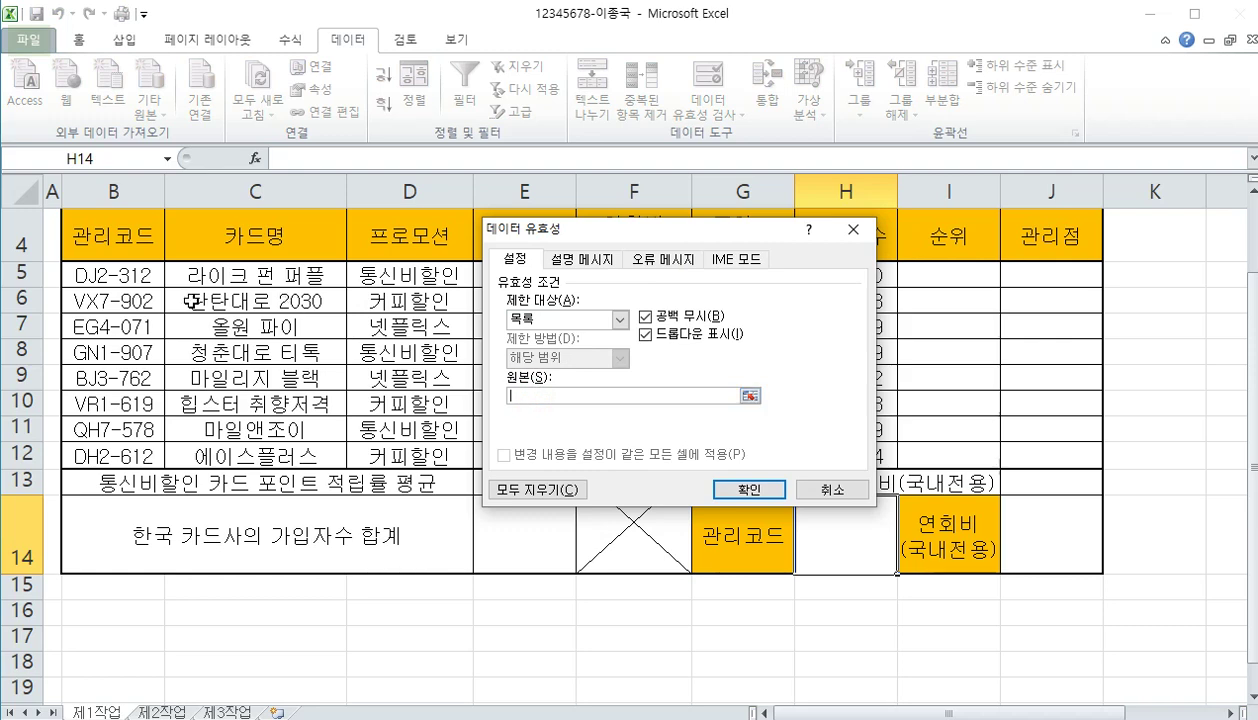
drag(118, 277, 131, 452)
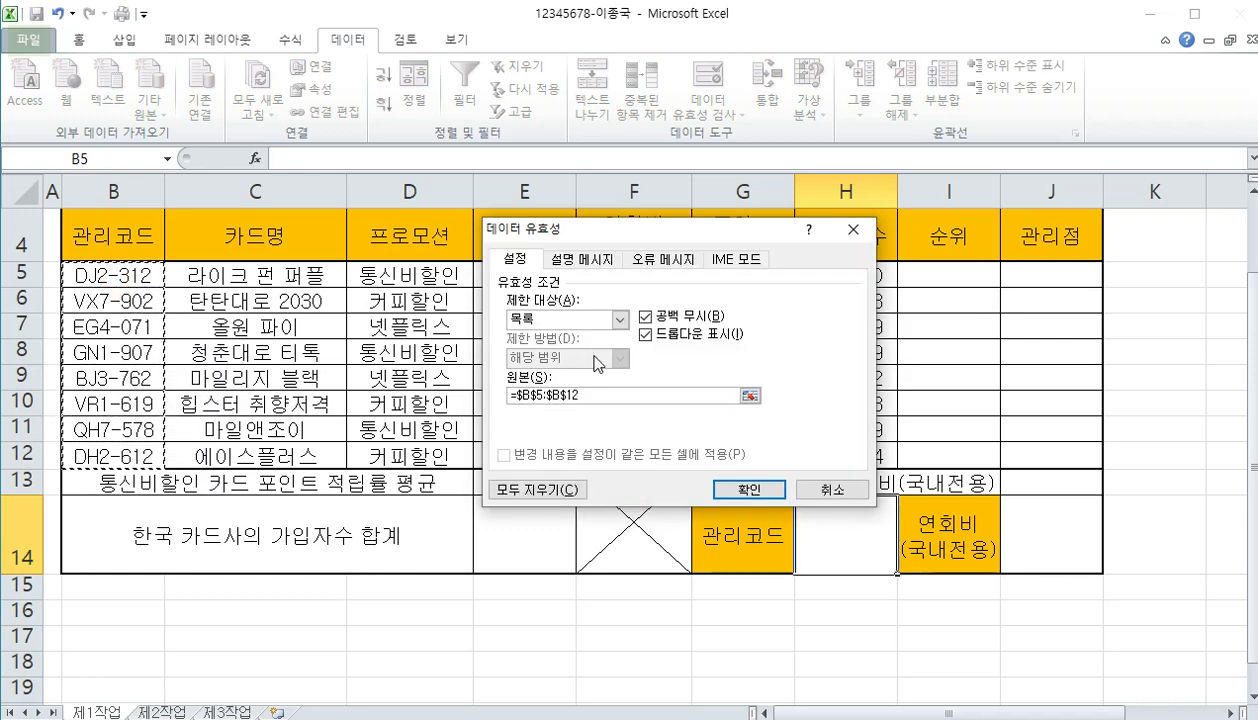
click(746, 488)
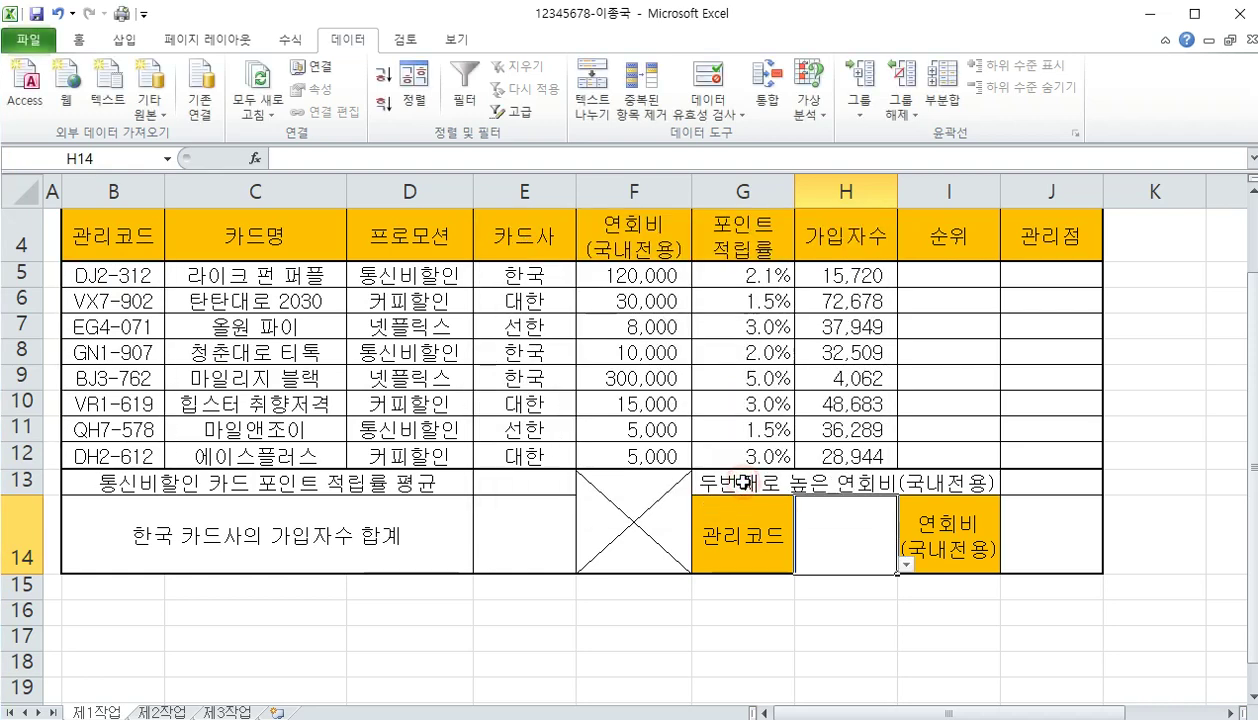
Choose DJ2-312 from H14's drop-down and shorten row 14 to 33.75
click(905, 564)
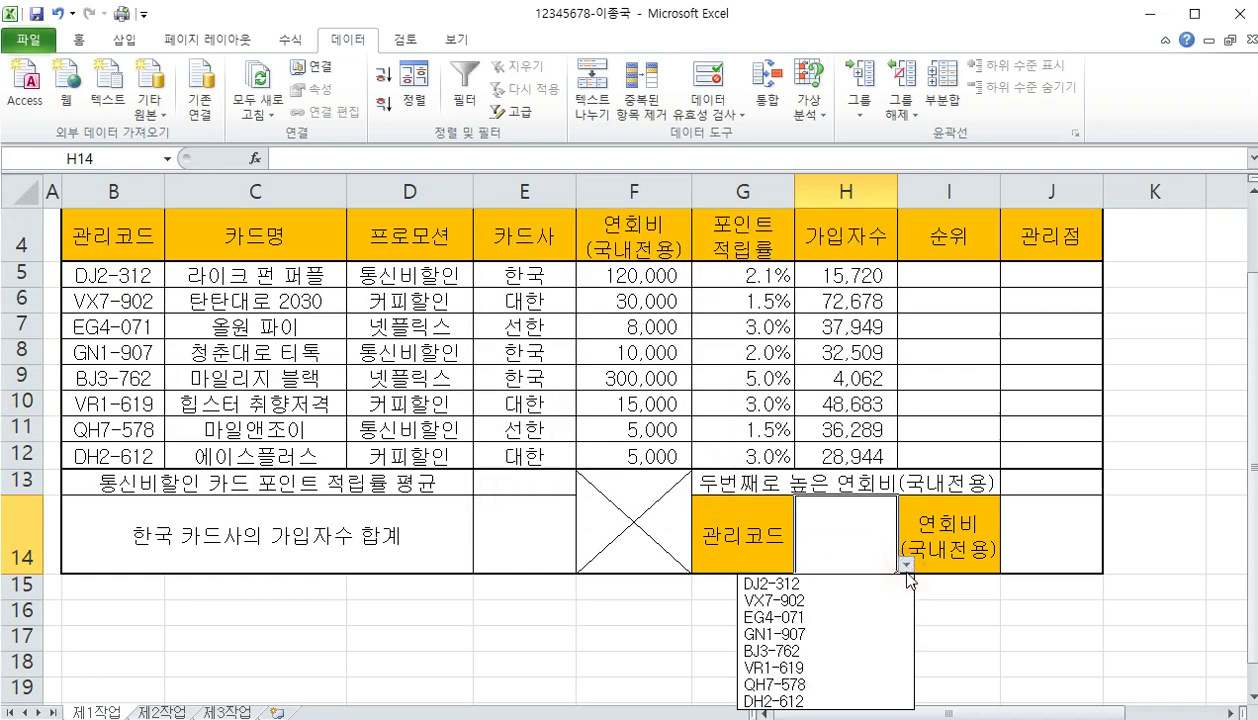
click(812, 583)
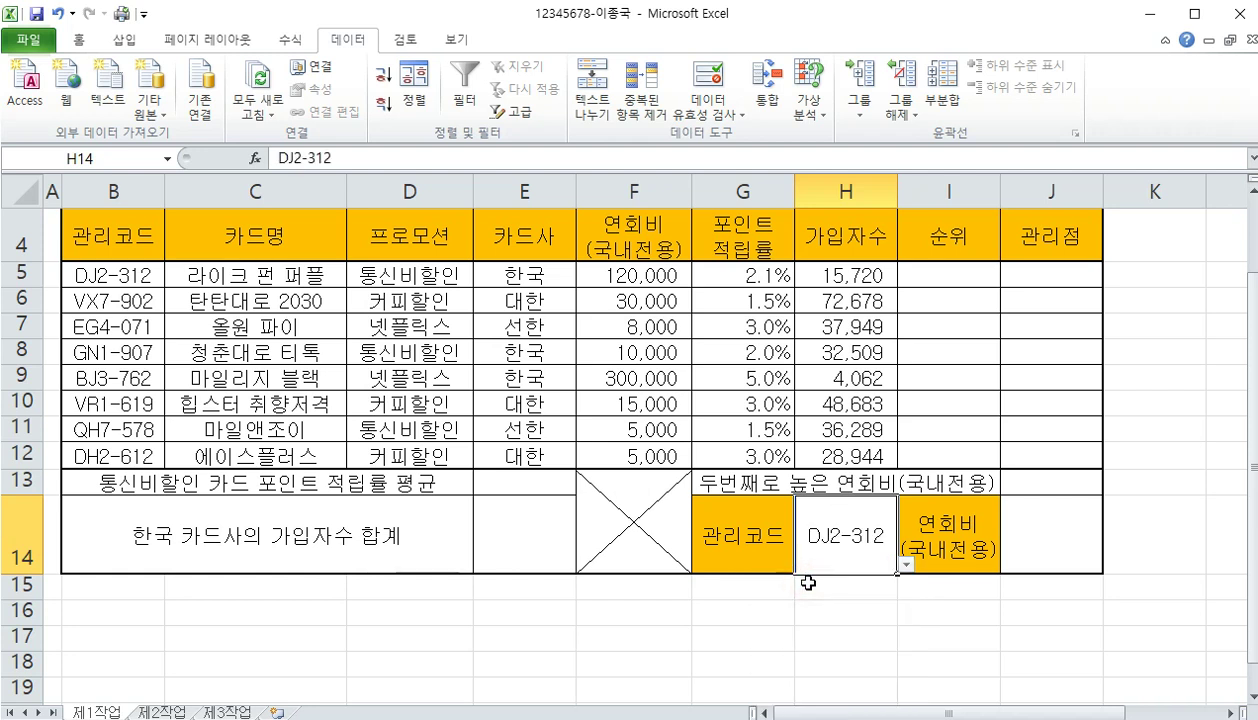
click(800, 585)
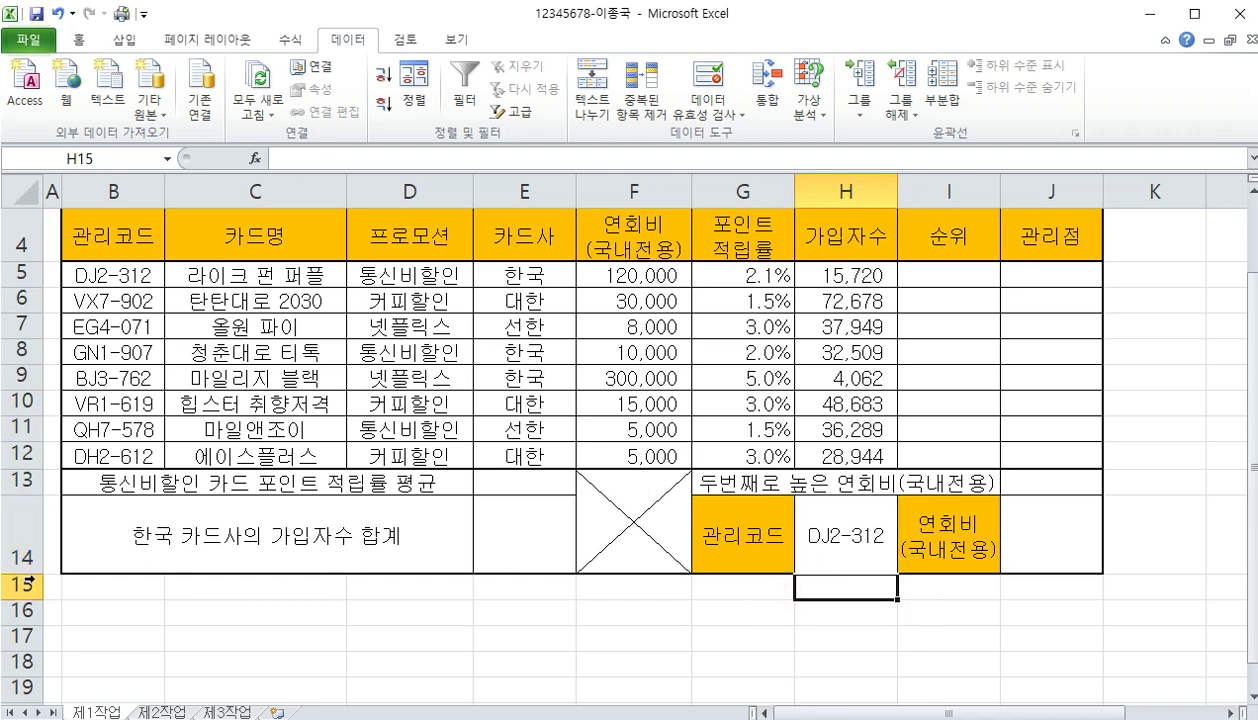
drag(35, 572, 35, 558)
click(327, 591)
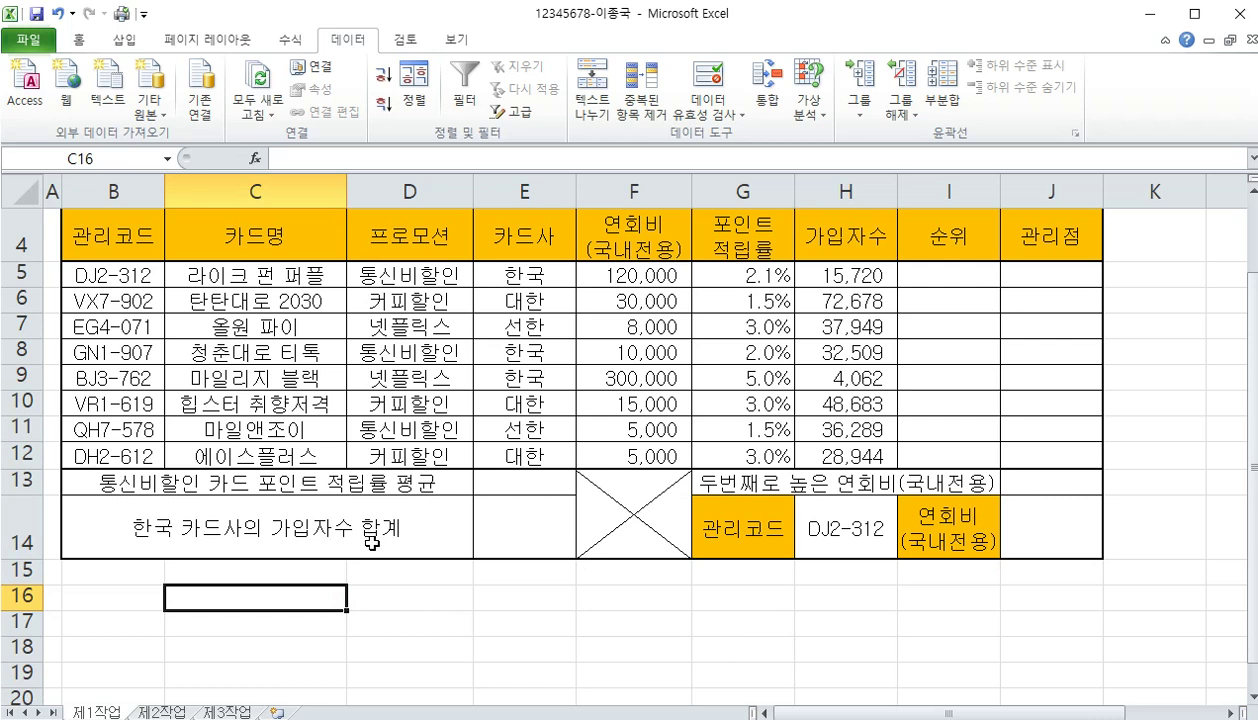
Give H5:H12 the custom format #,##0"명" and widen column H to fit
scroll(553, 487, up, 1)
drag(820, 390, 846, 576)
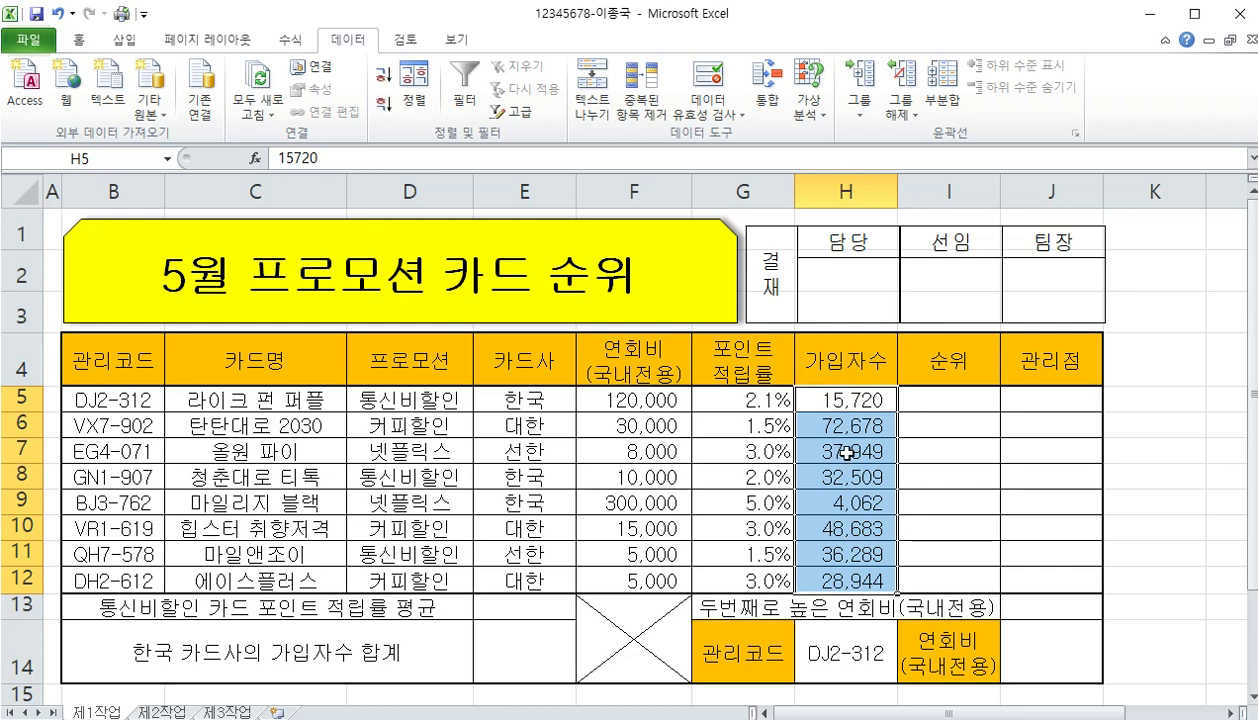
right_click(822, 404)
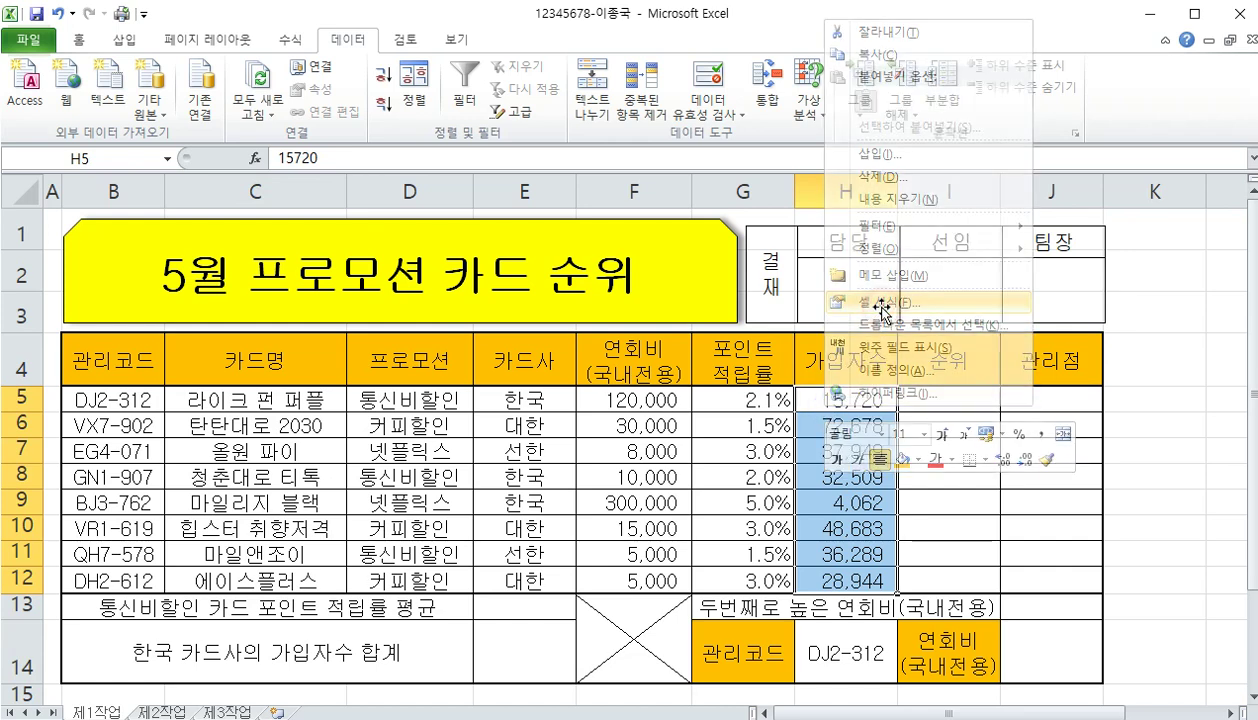
key(Escape)
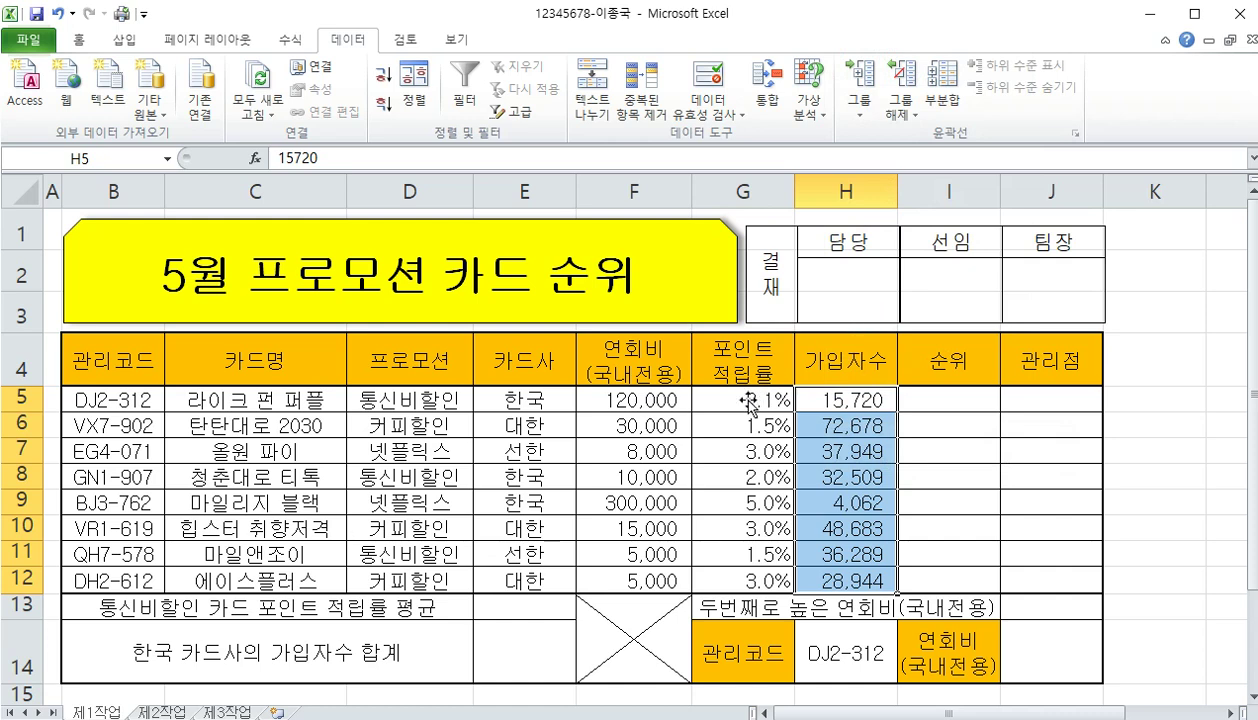
key(ctrl+1)
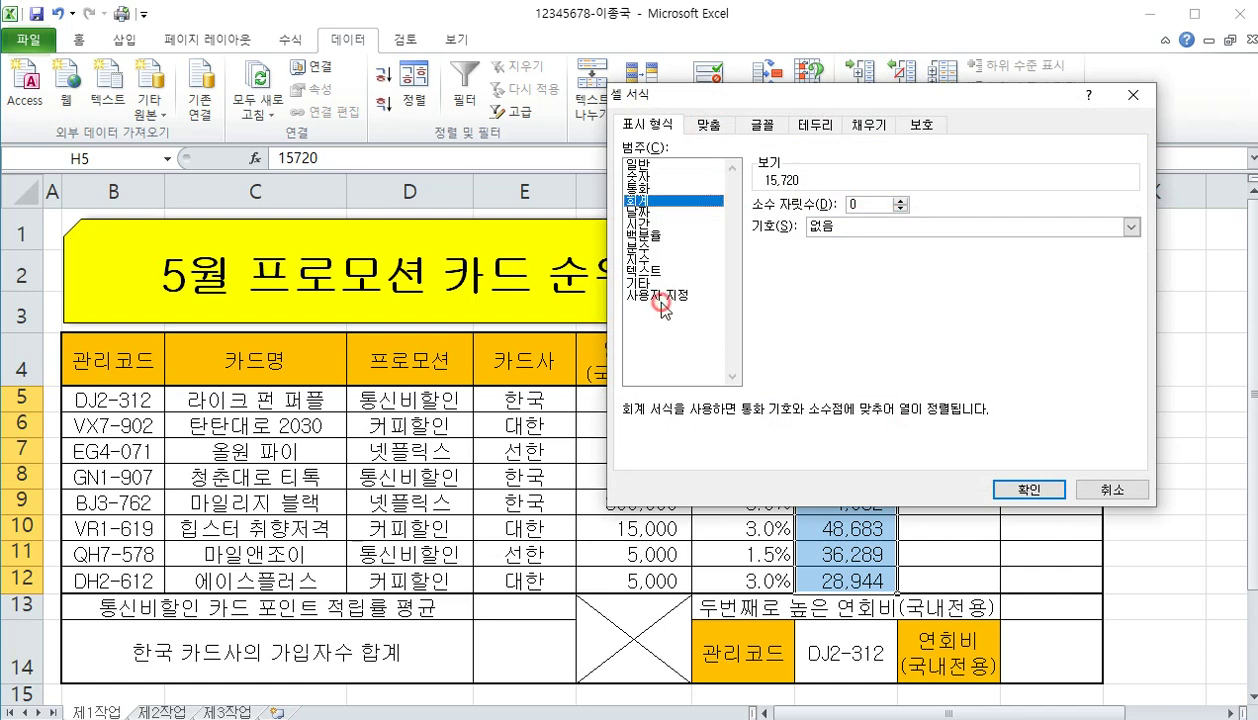
click(659, 298)
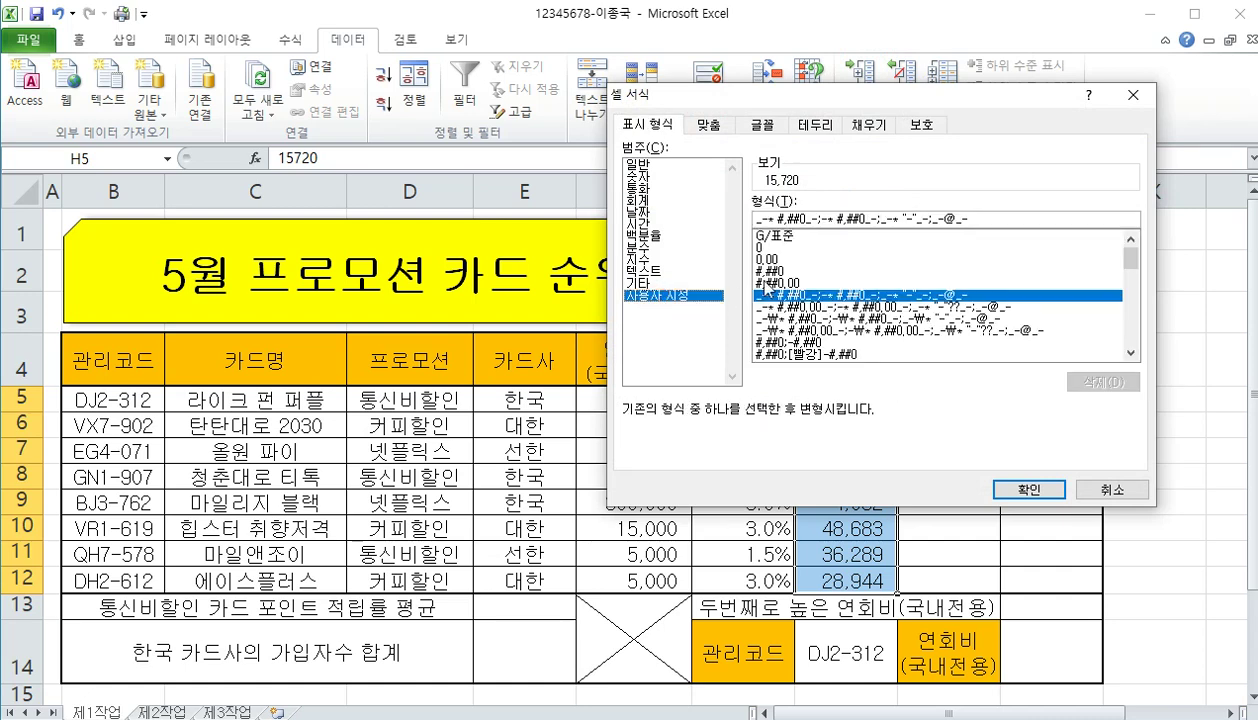
drag(998, 216, 752, 216)
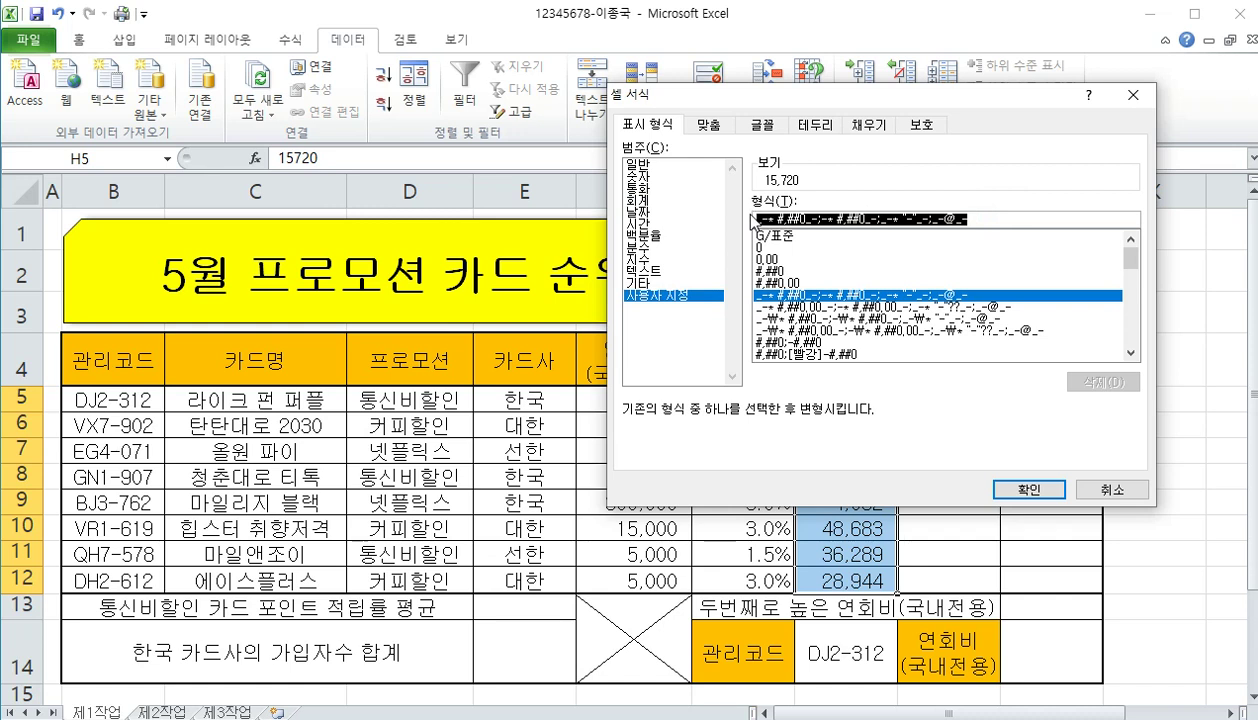
text(#)
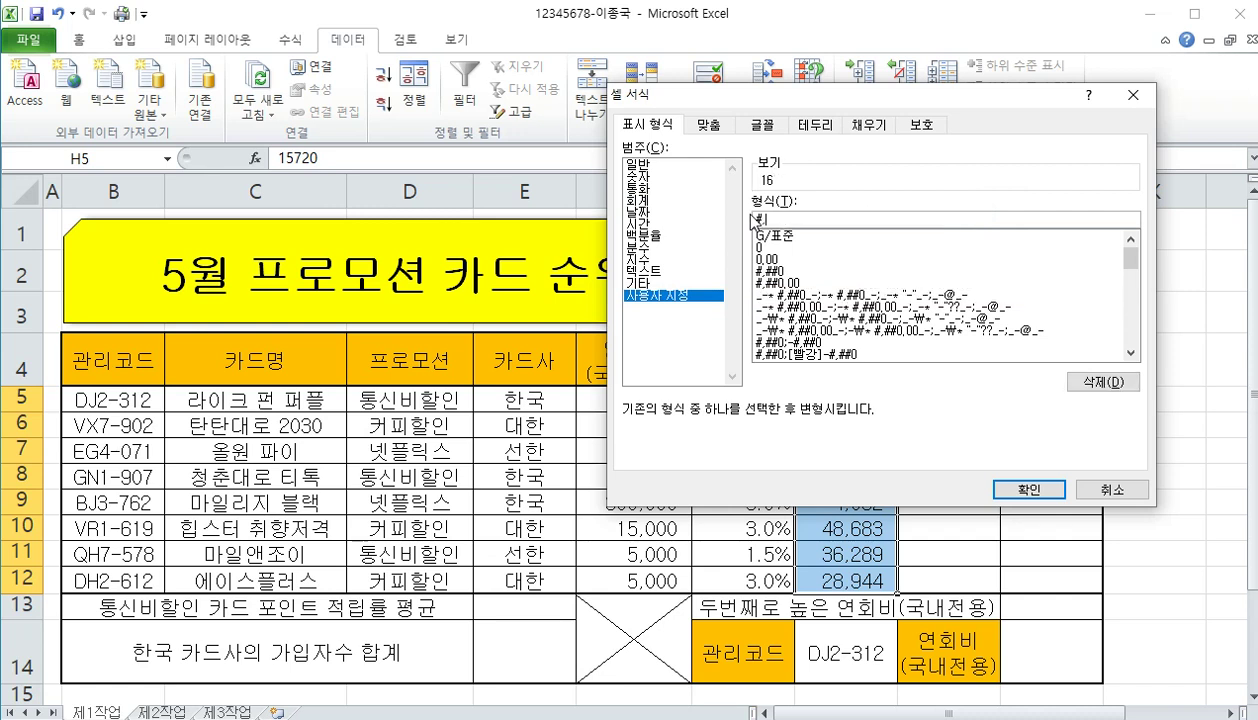
text(,##0)
text(명)
key(BackSpace)
text(1)
text("명)
click(1000, 486)
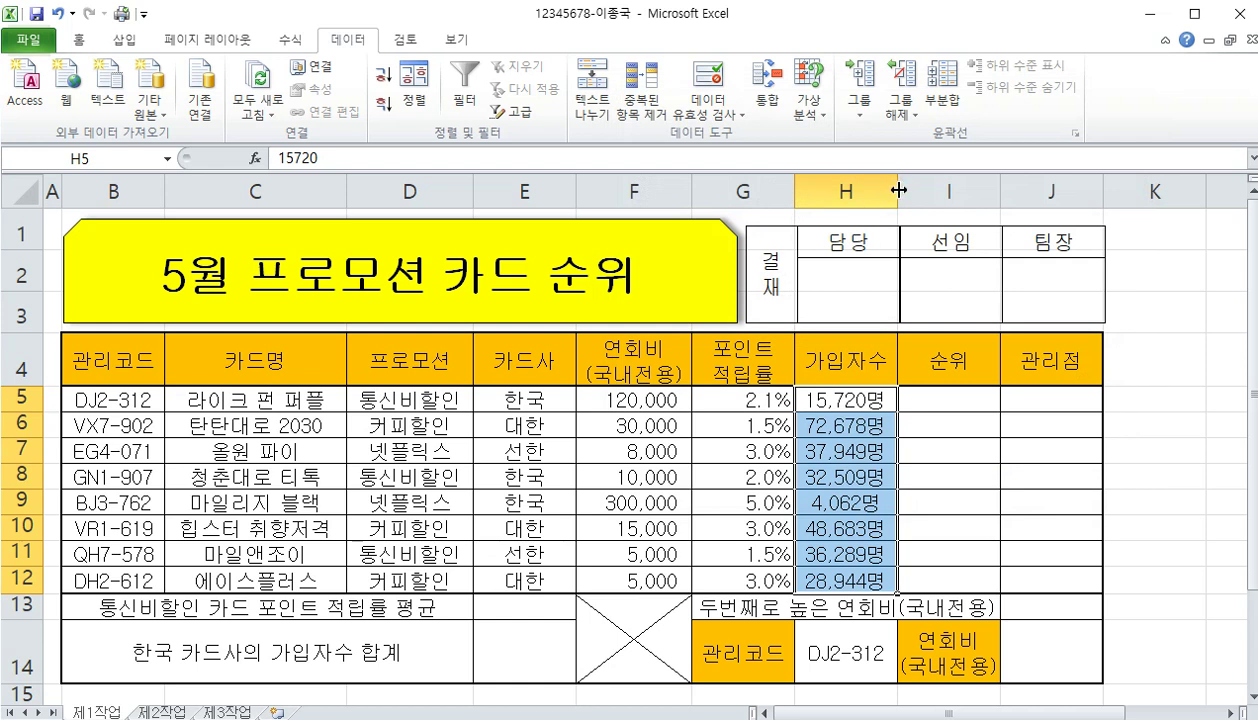
drag(898, 190, 912, 196)
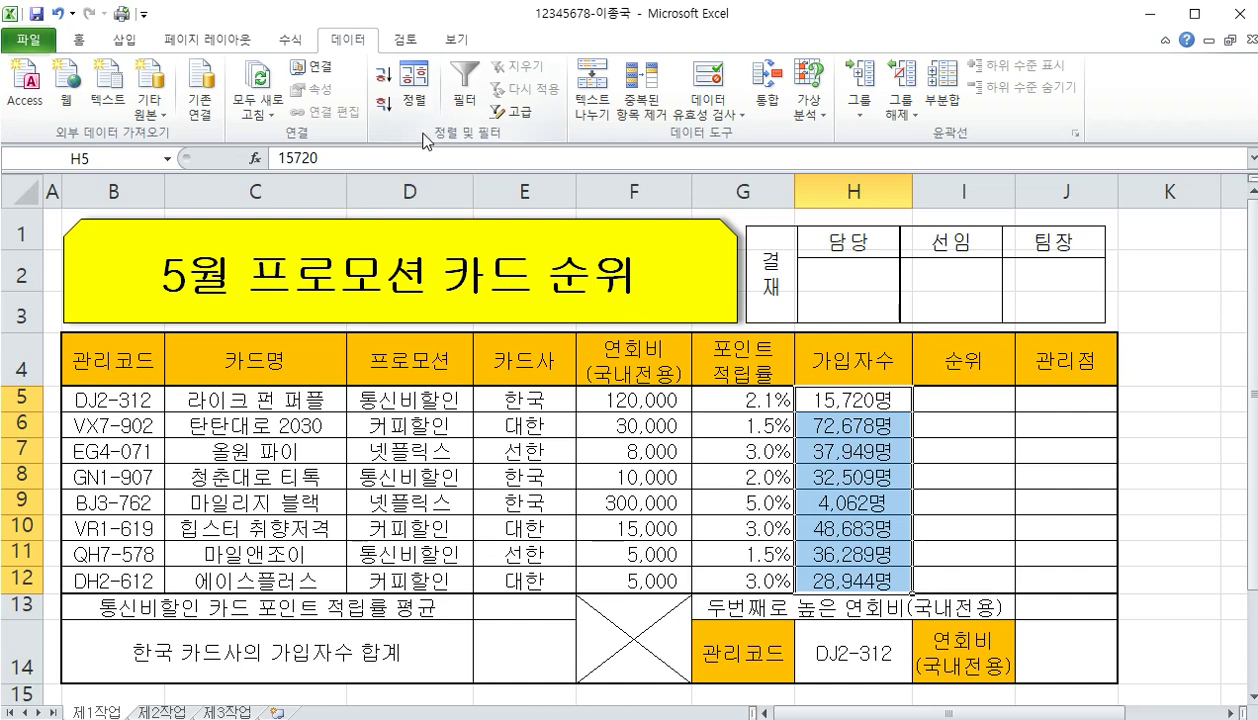
Right-align the 가입자수 counts and name the range F5:F12 연회비
click(80, 40)
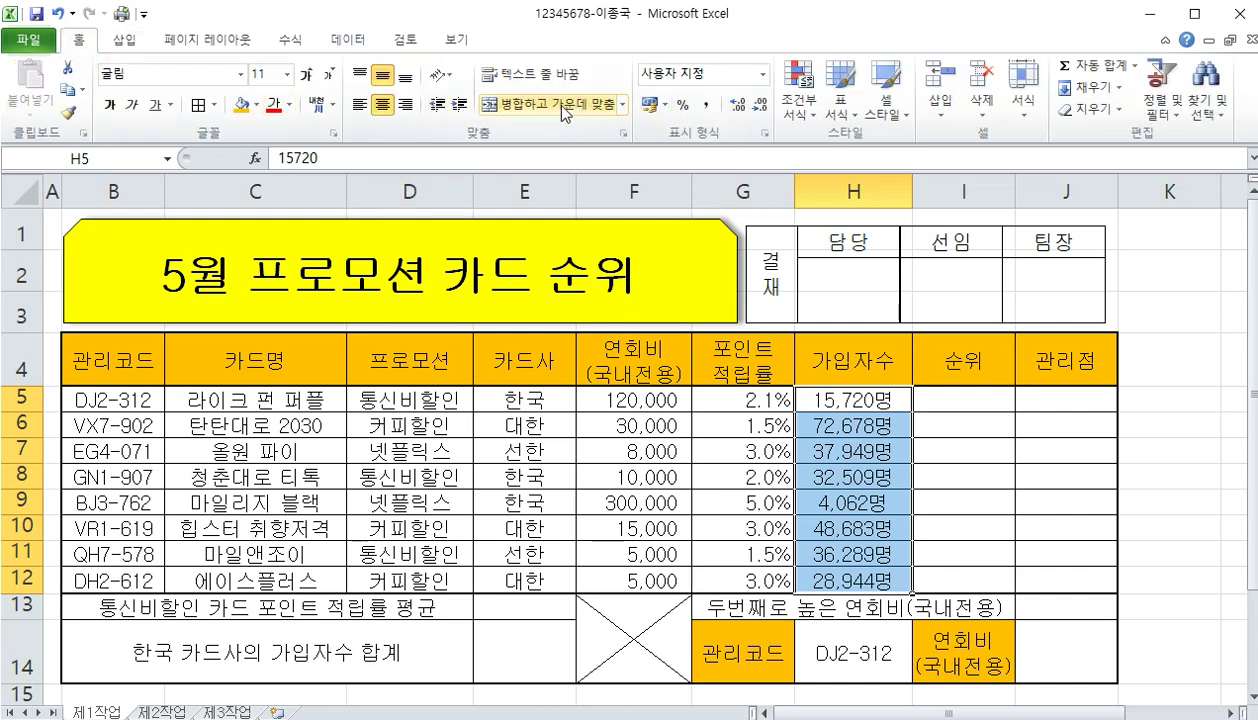
click(405, 105)
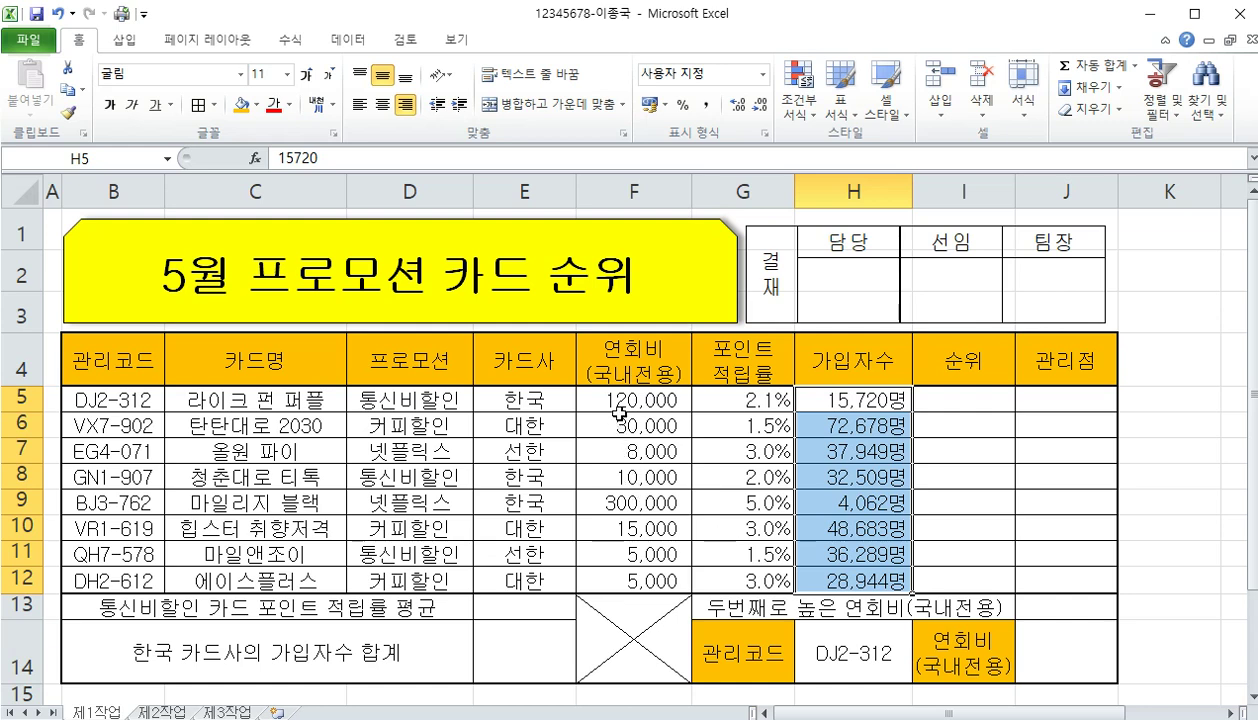
drag(610, 399, 630, 578)
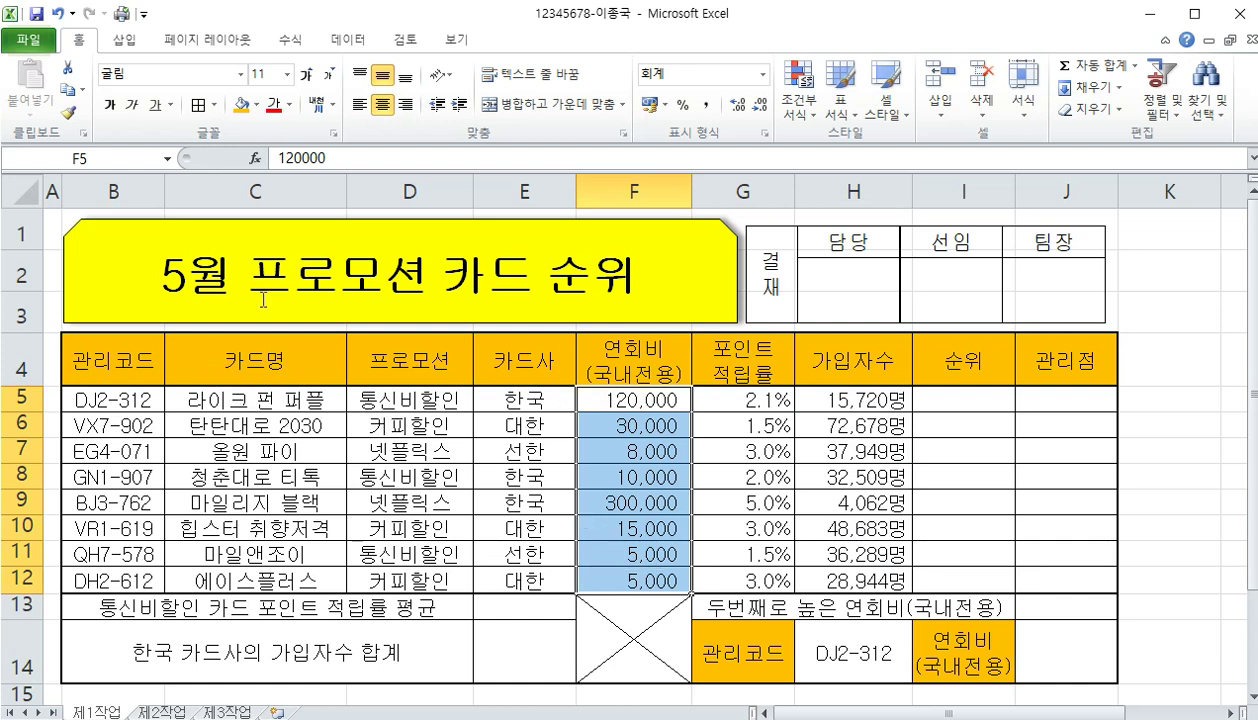
click(121, 158)
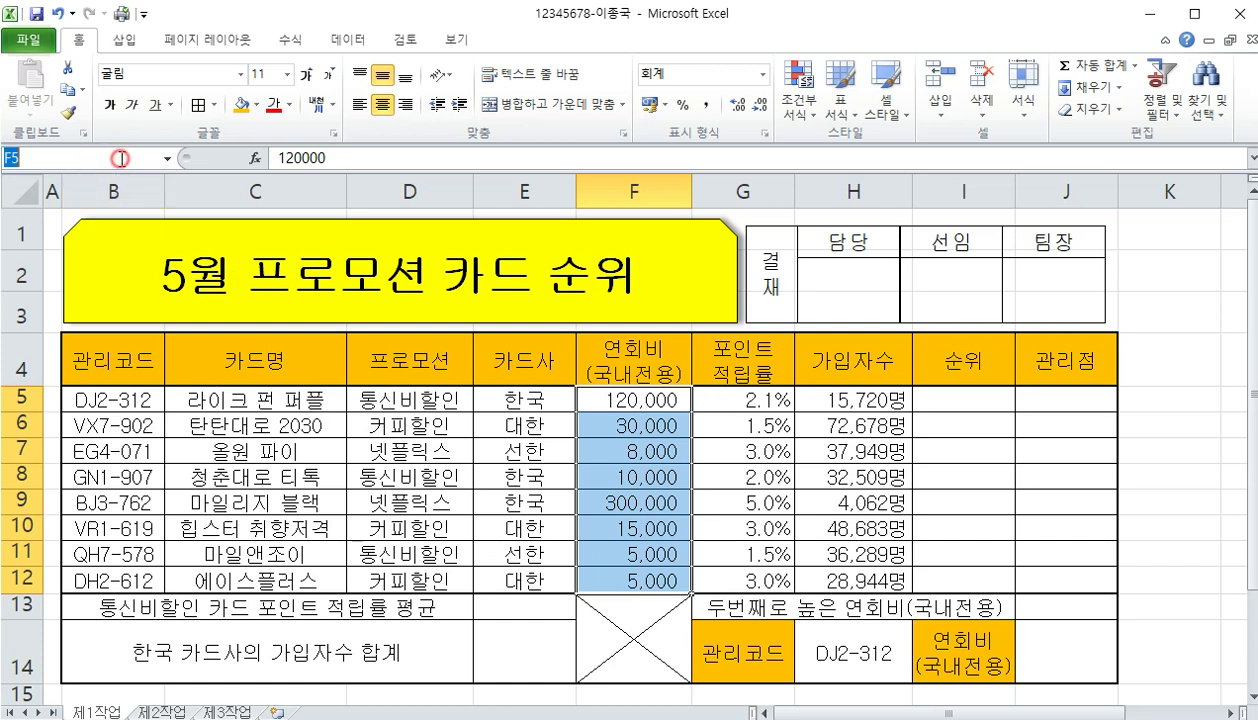
text(연회비)
key(Return)
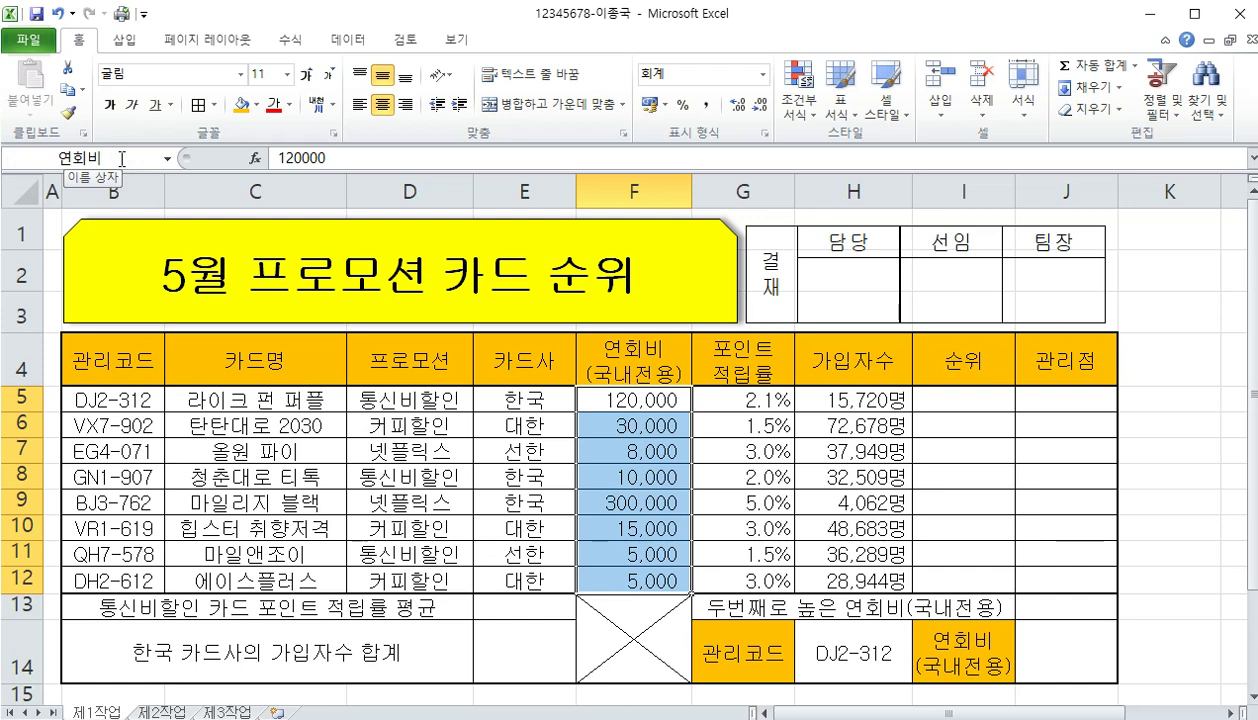
click(300, 42)
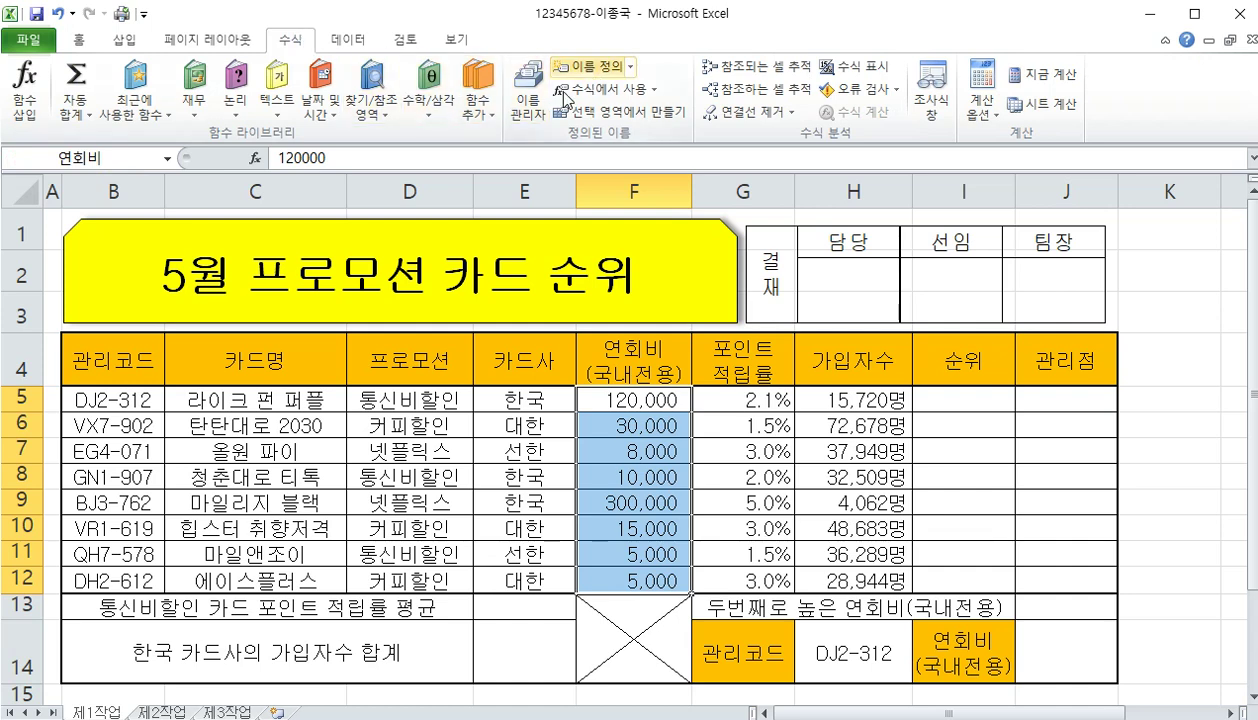
click(534, 112)
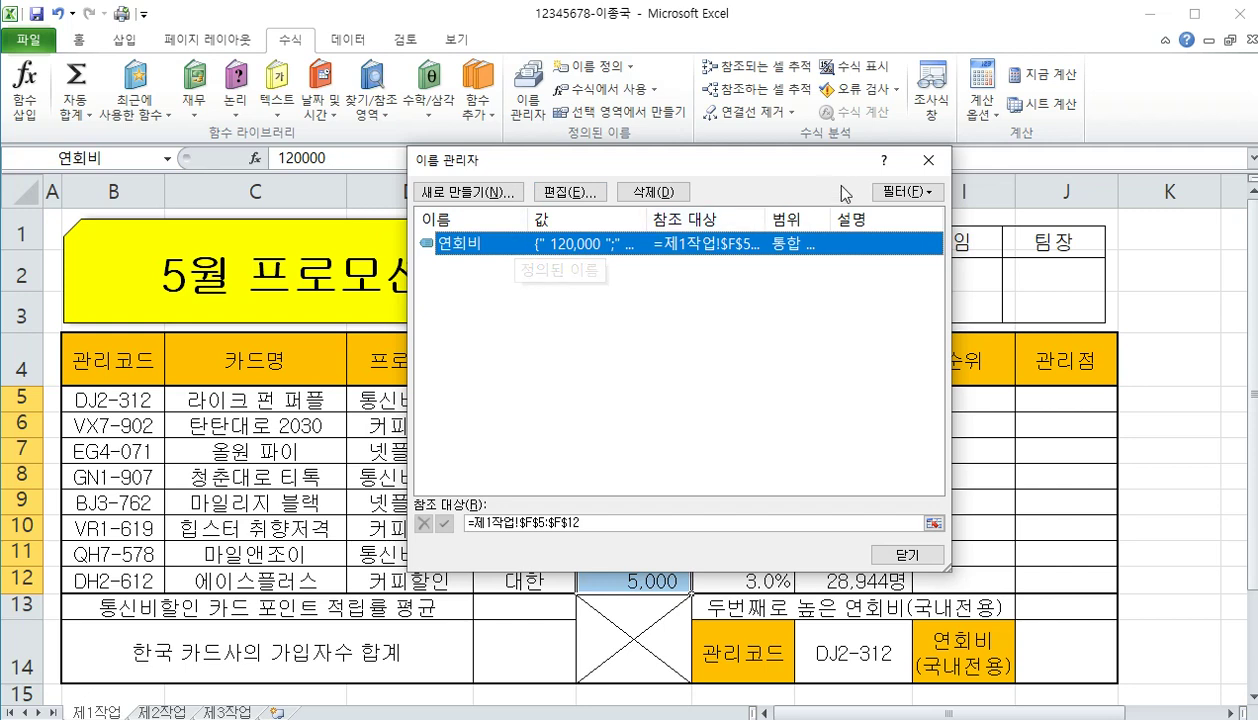
click(928, 160)
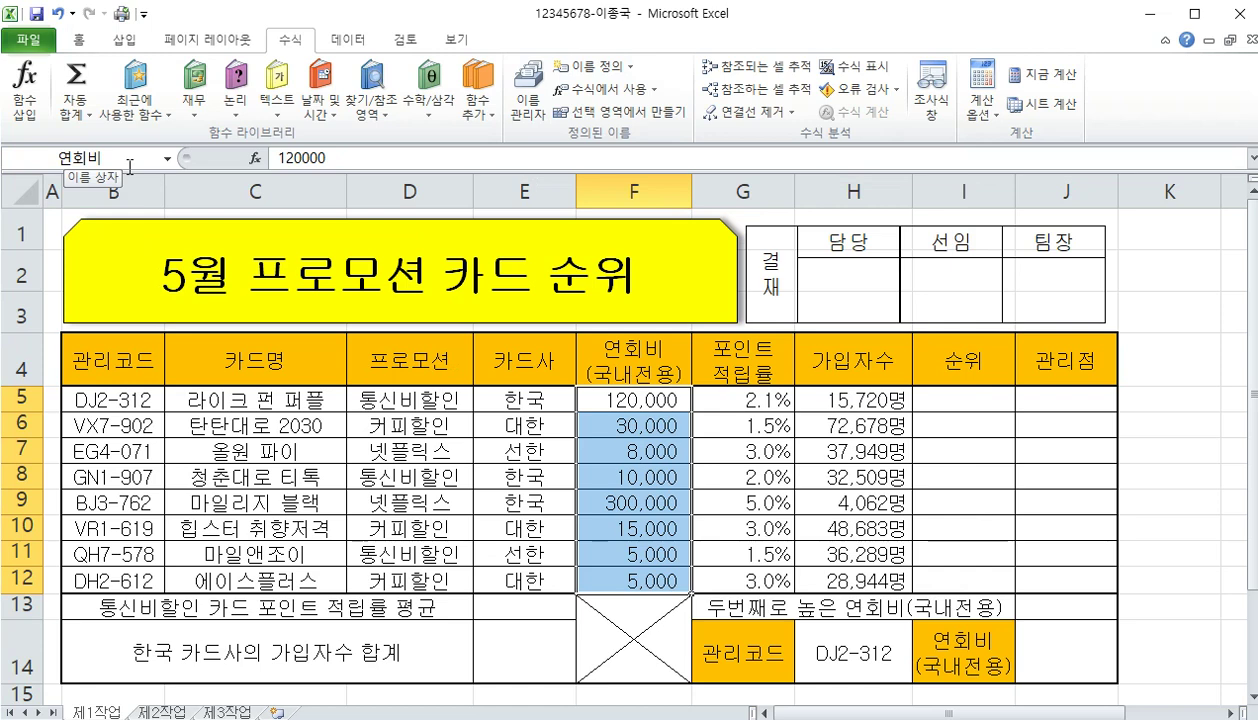
click(78, 40)
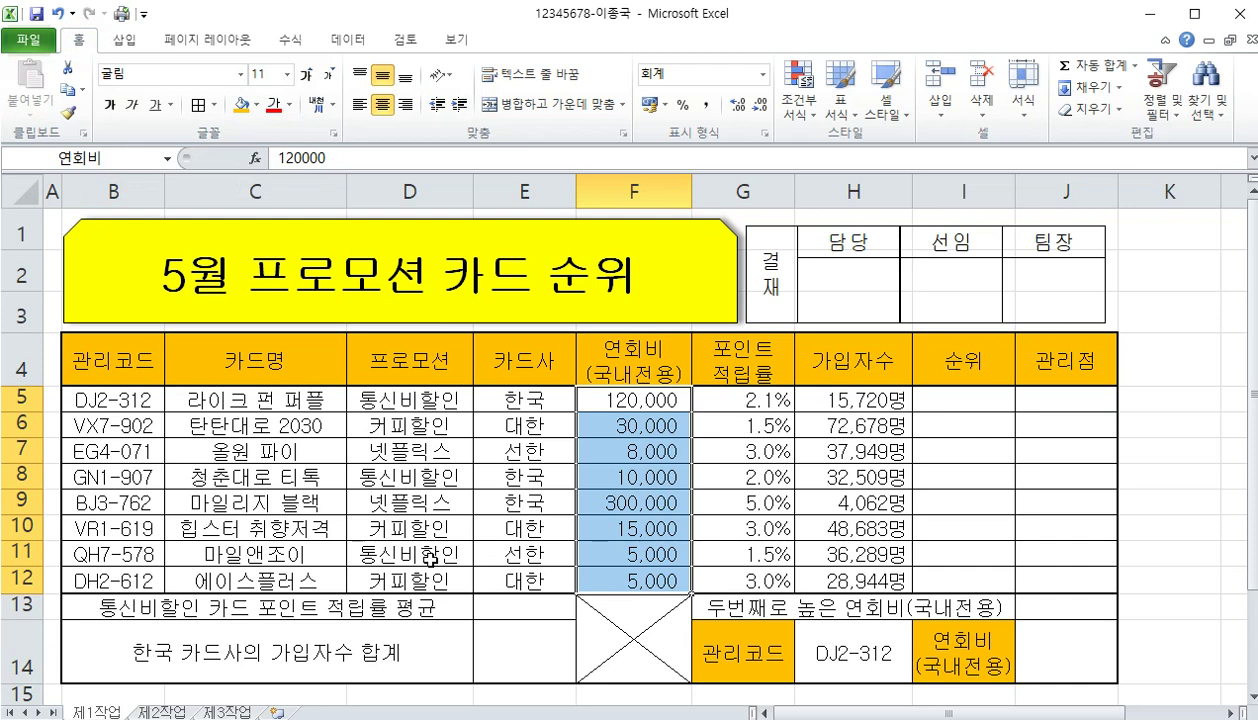
scroll(605, 590, down, 1)
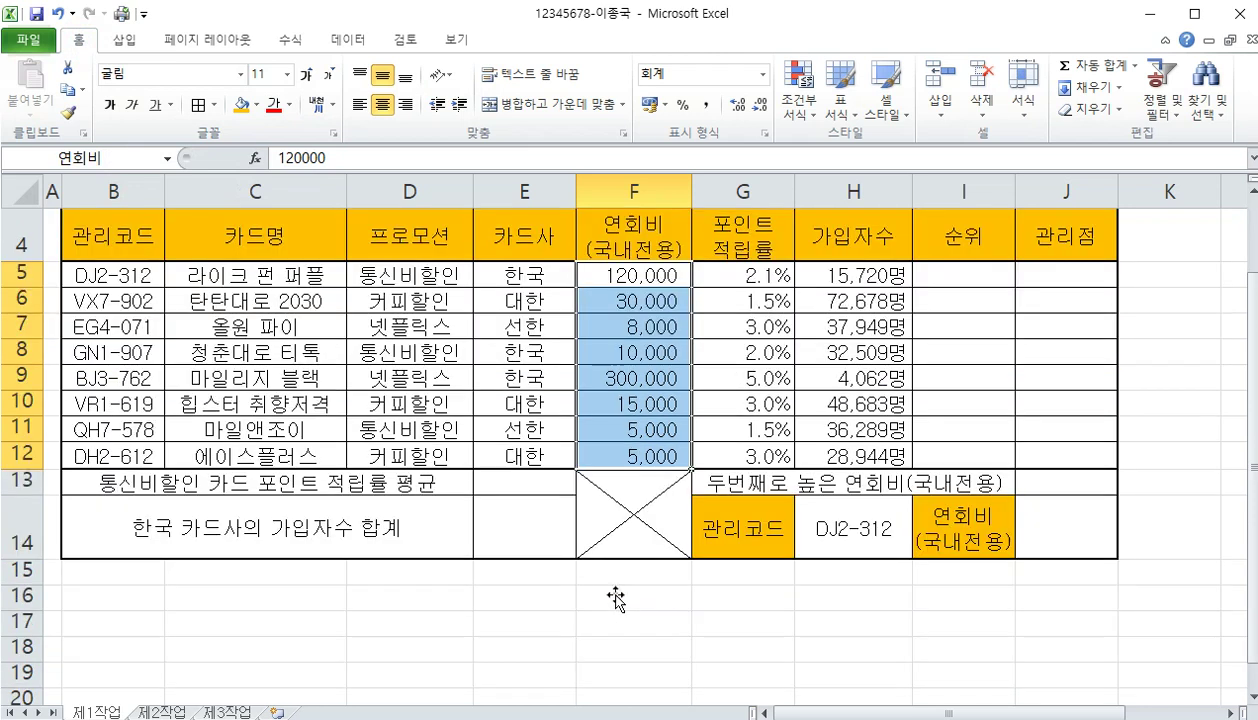
Increase the row height of table rows 5 through 13
click(478, 594)
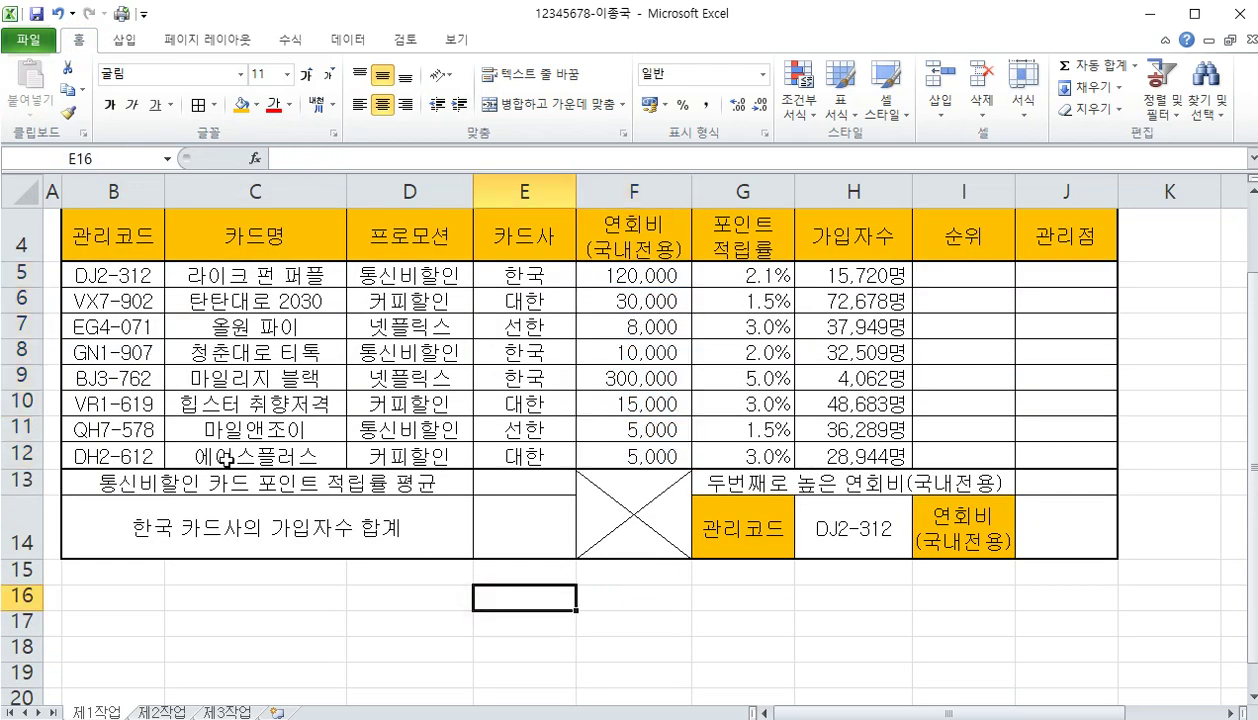
scroll(378, 408, up, 1)
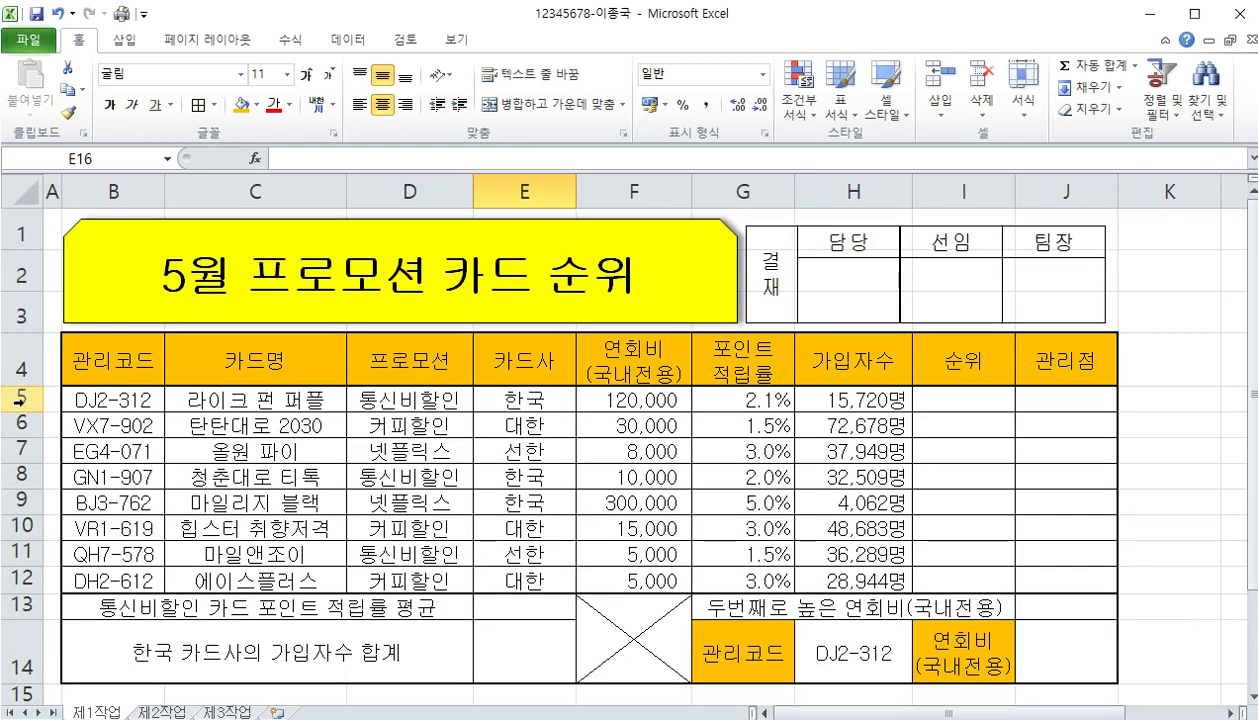
drag(20, 399, 27, 617)
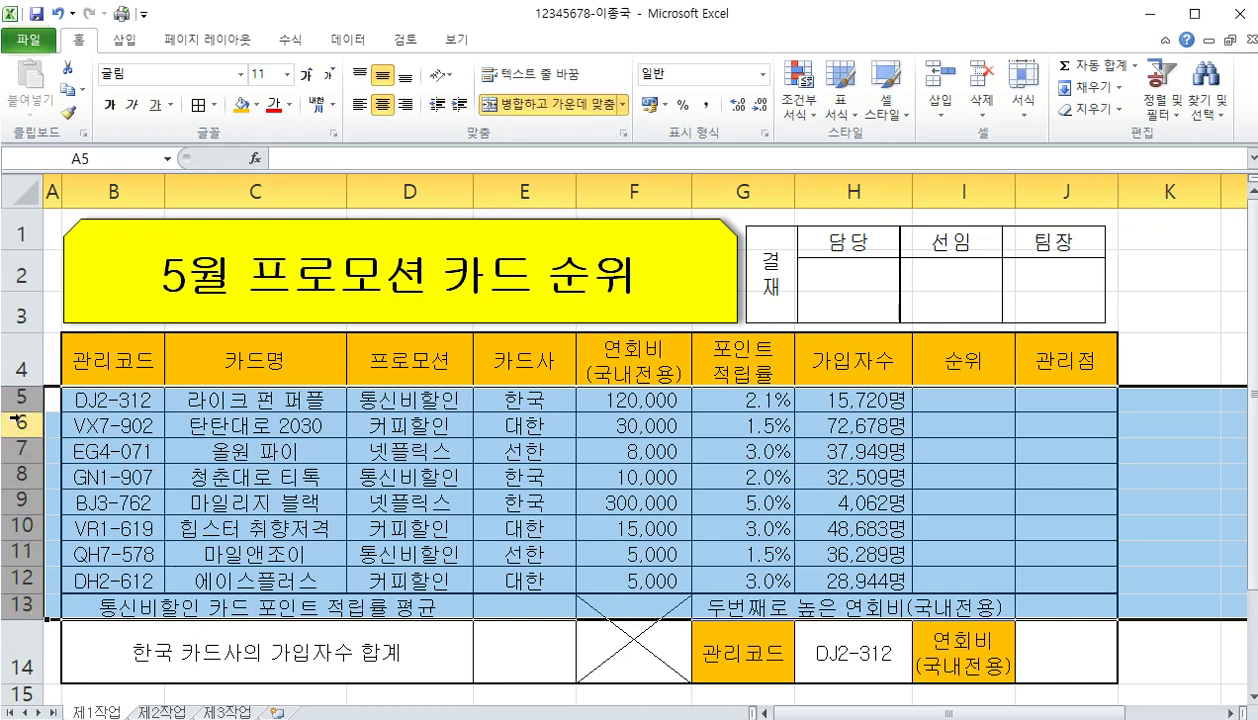
drag(22, 412, 22, 419)
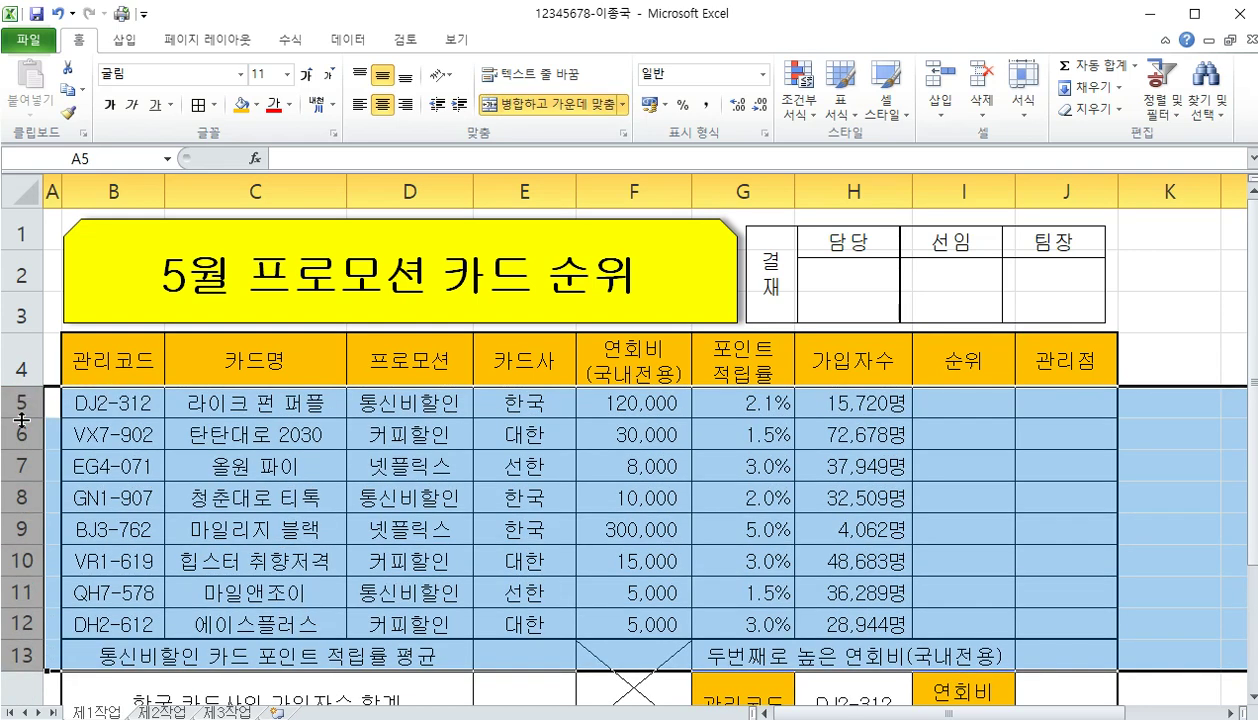
click(287, 488)
scroll(390, 500, down, 1)
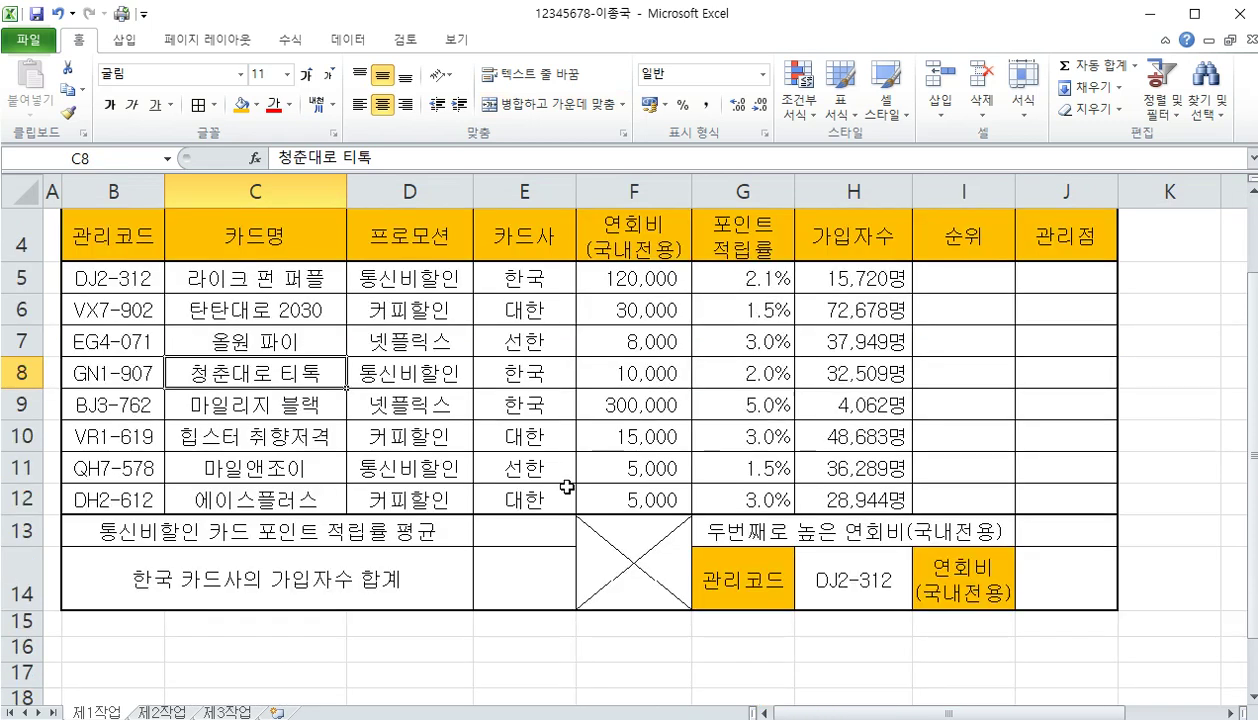
scroll(567, 487, up, 1)
scroll(567, 487, down, 1)
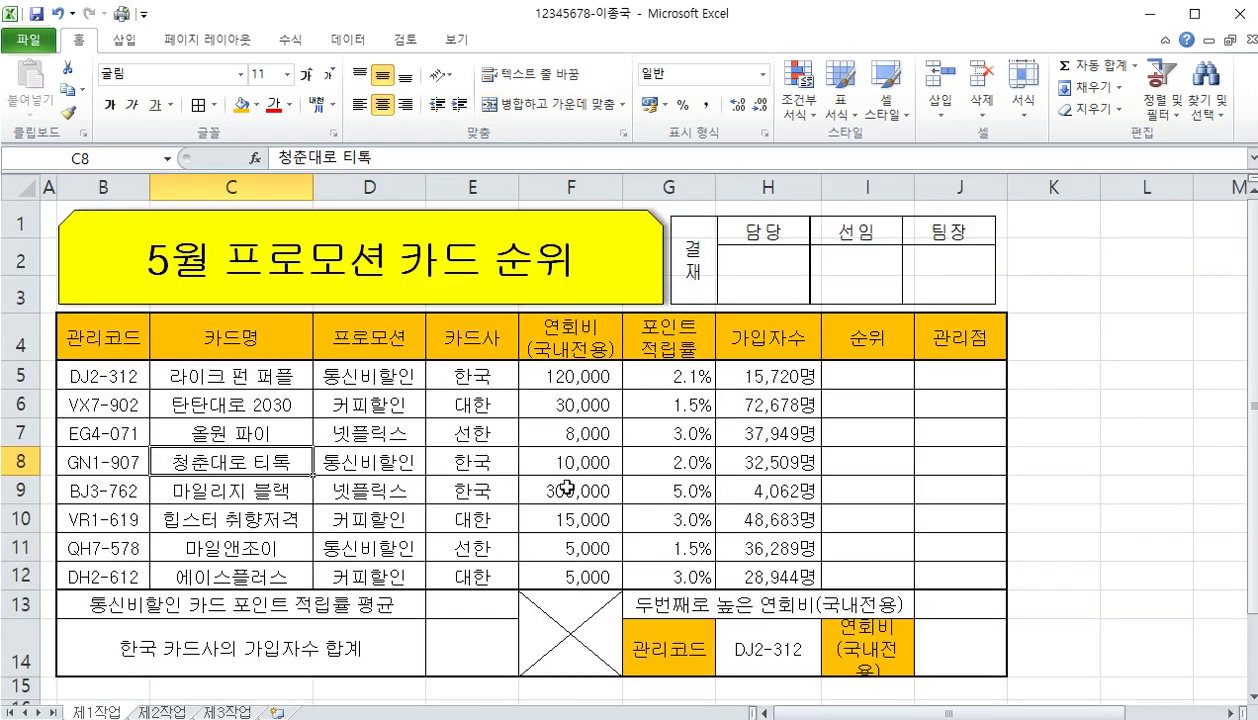
click(388, 492)
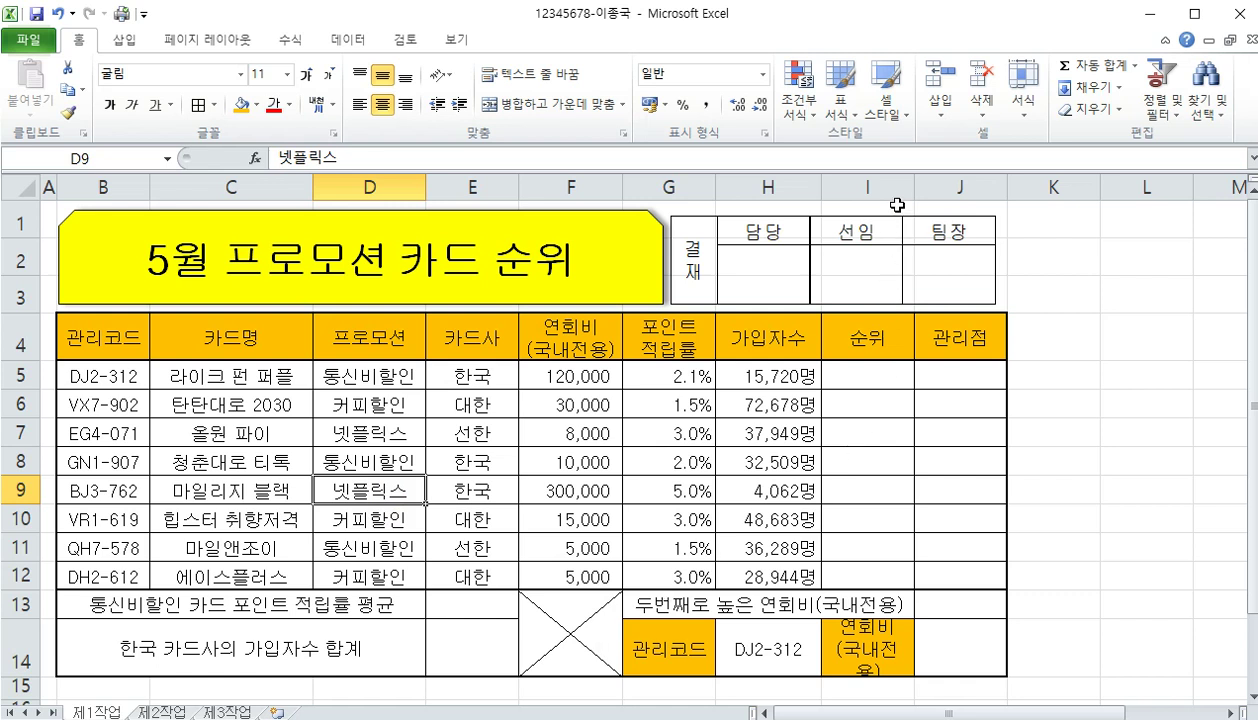
Widen column I and shift and stretch the approval picture to match the table's right edge
mouse_move(913, 193)
mouse_down()
mouse_move(890, 193)
mouse_move(933, 195)
mouse_up()
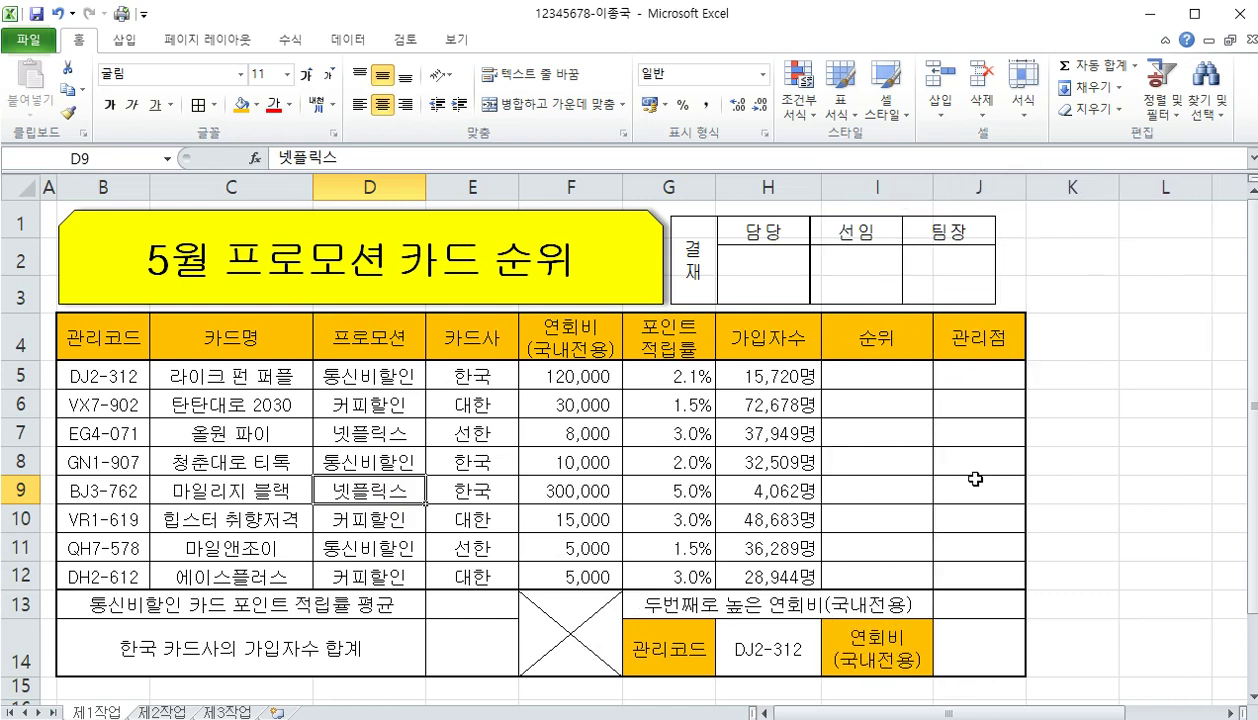
drag(887, 244, 914, 233)
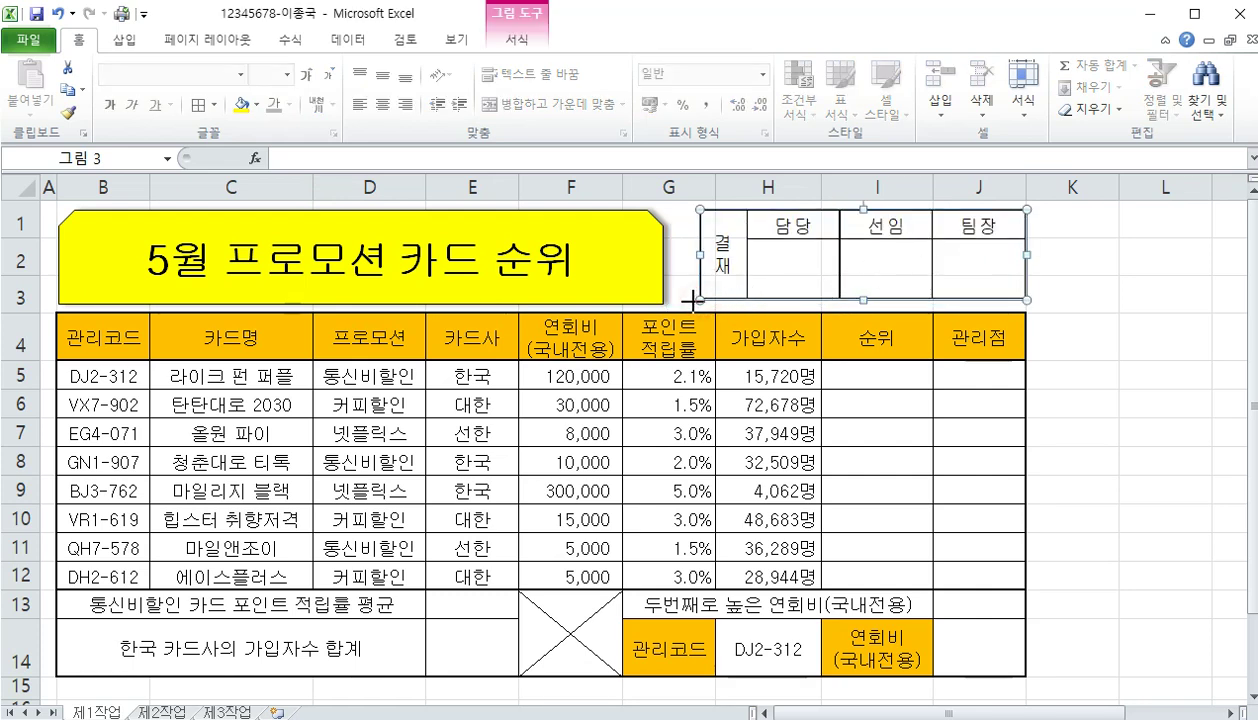
drag(684, 299, 686, 304)
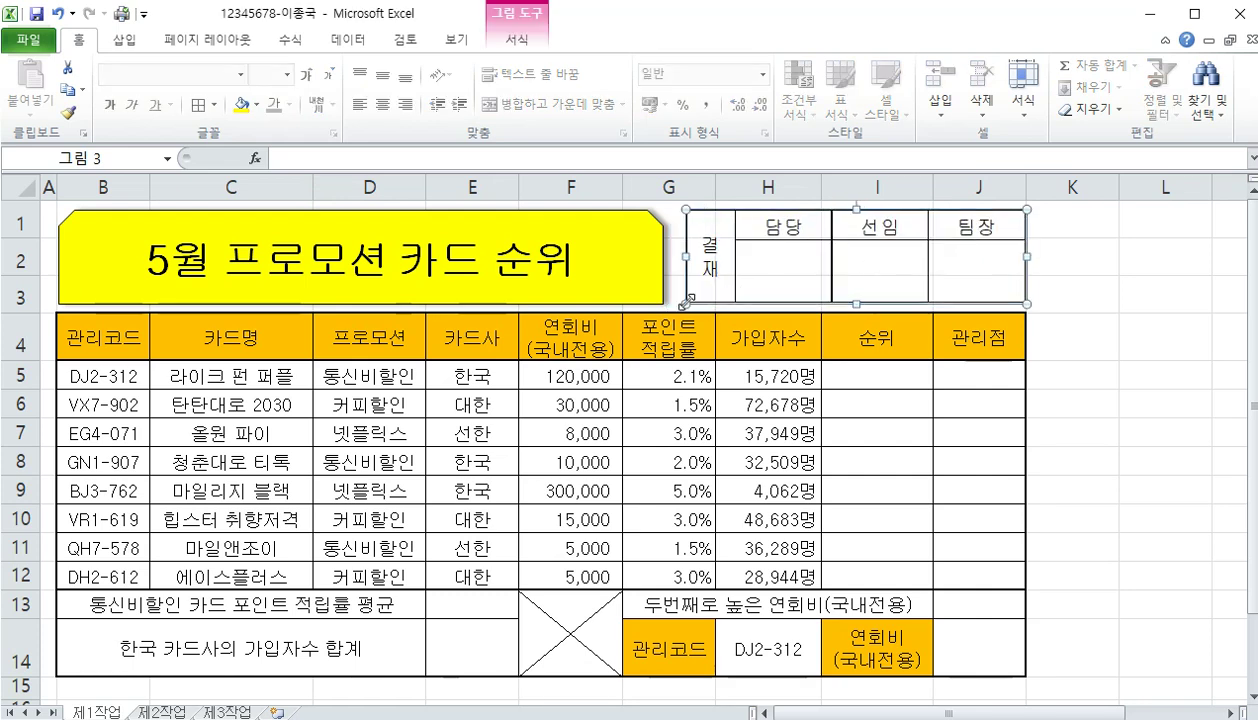
click(848, 482)
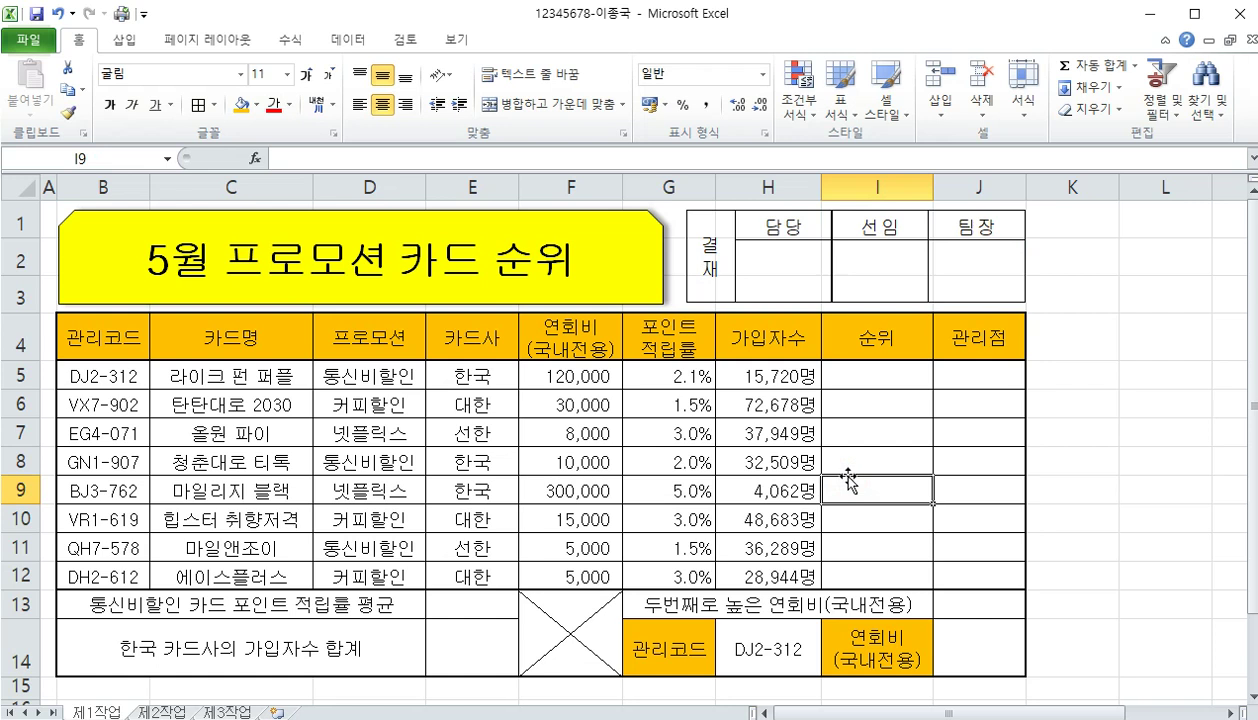
click(962, 652)
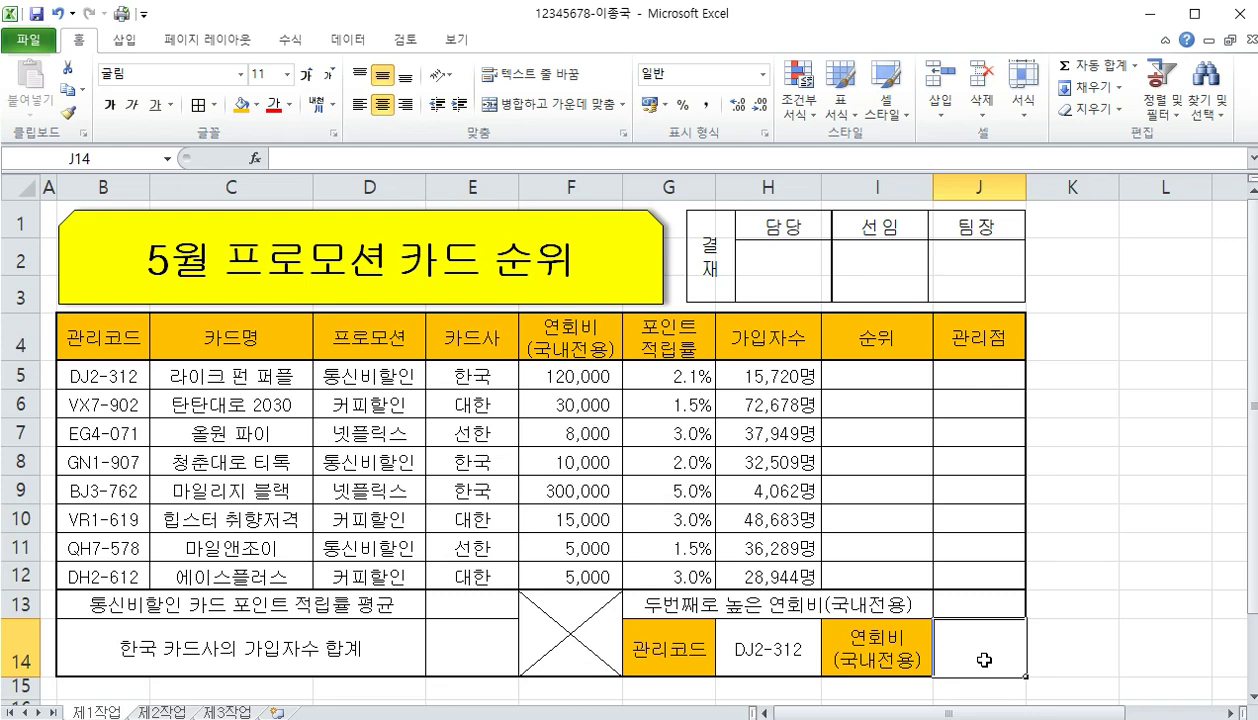
Start a VLOOKUP formula in J14 with the card code in H14 as the lookup value
text(=ㅍ)
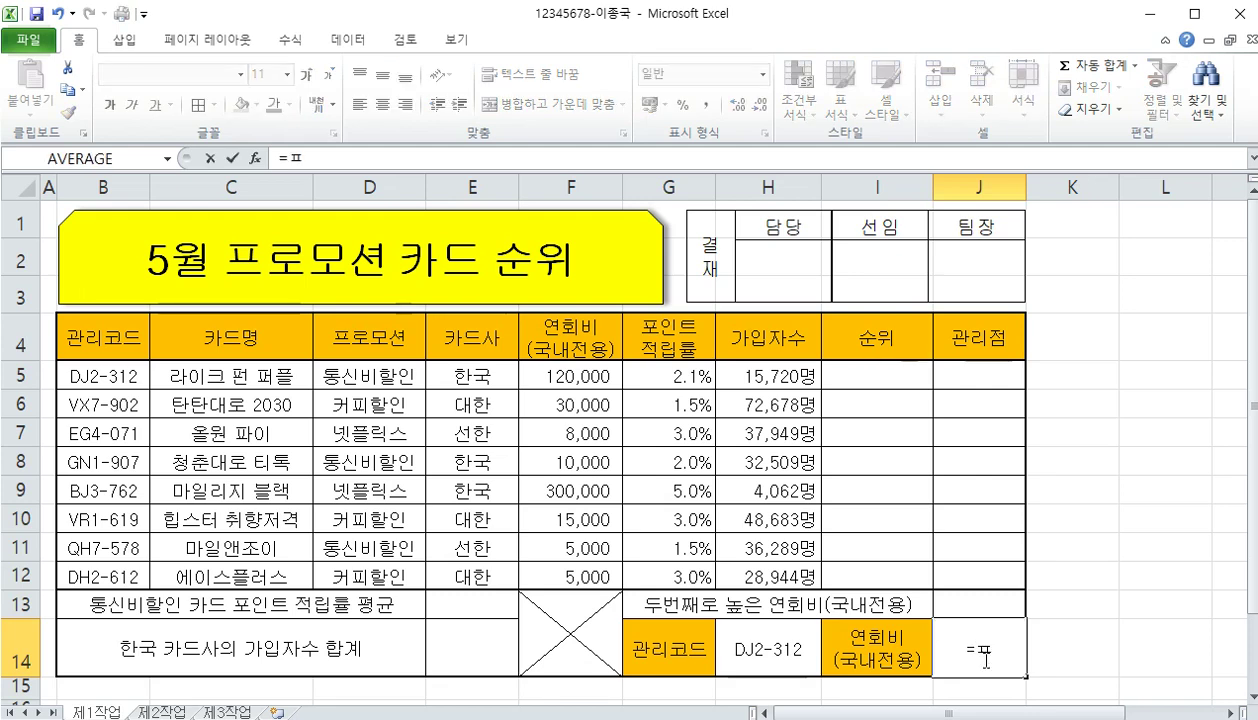
key(BackSpace)
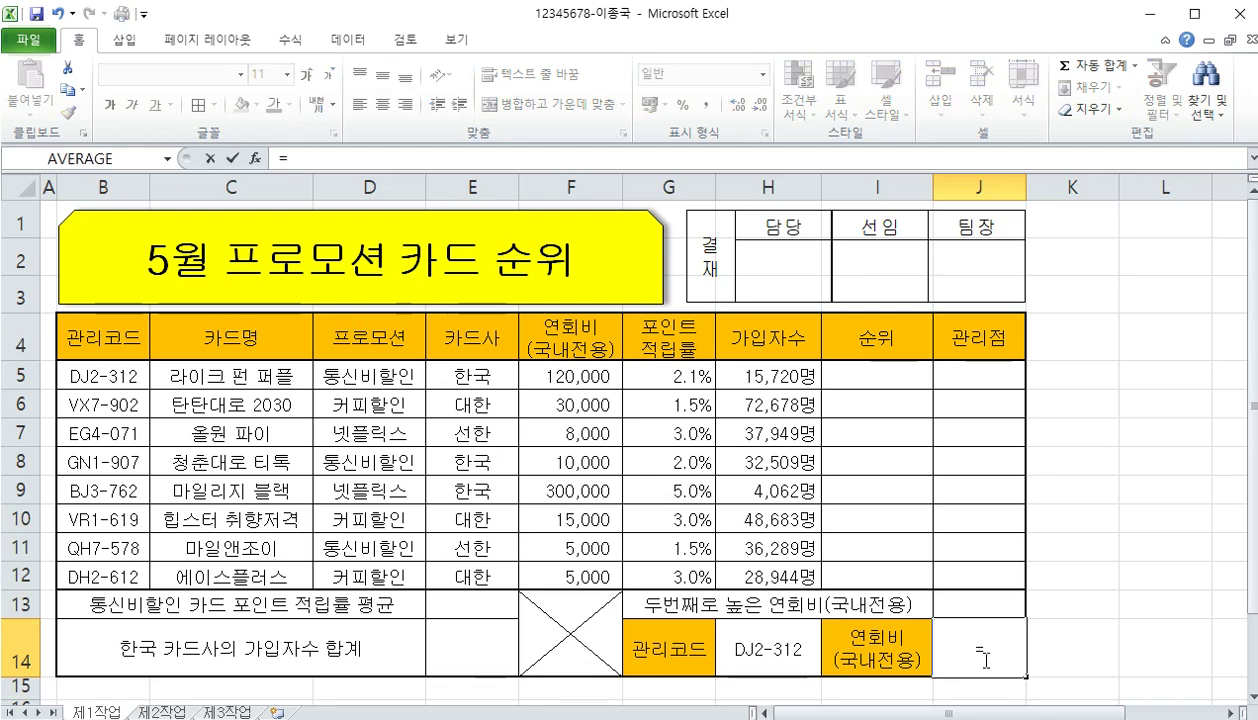
text(VLOO)
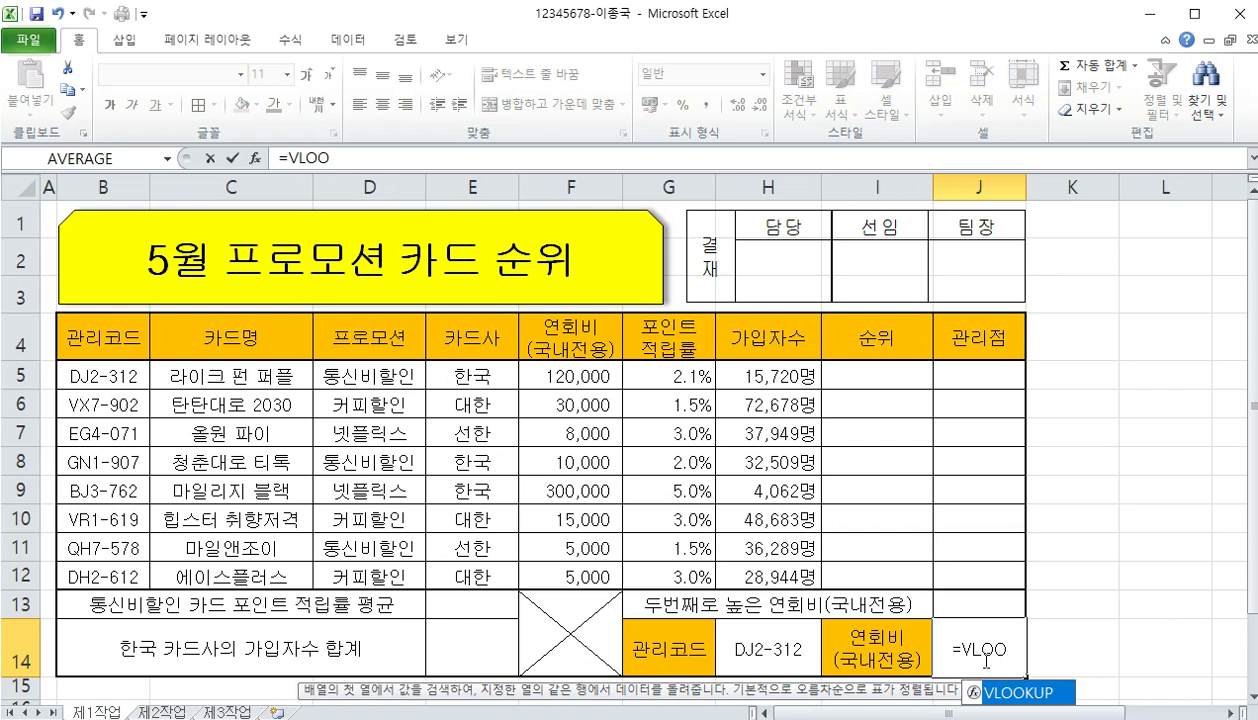
key(Tab)
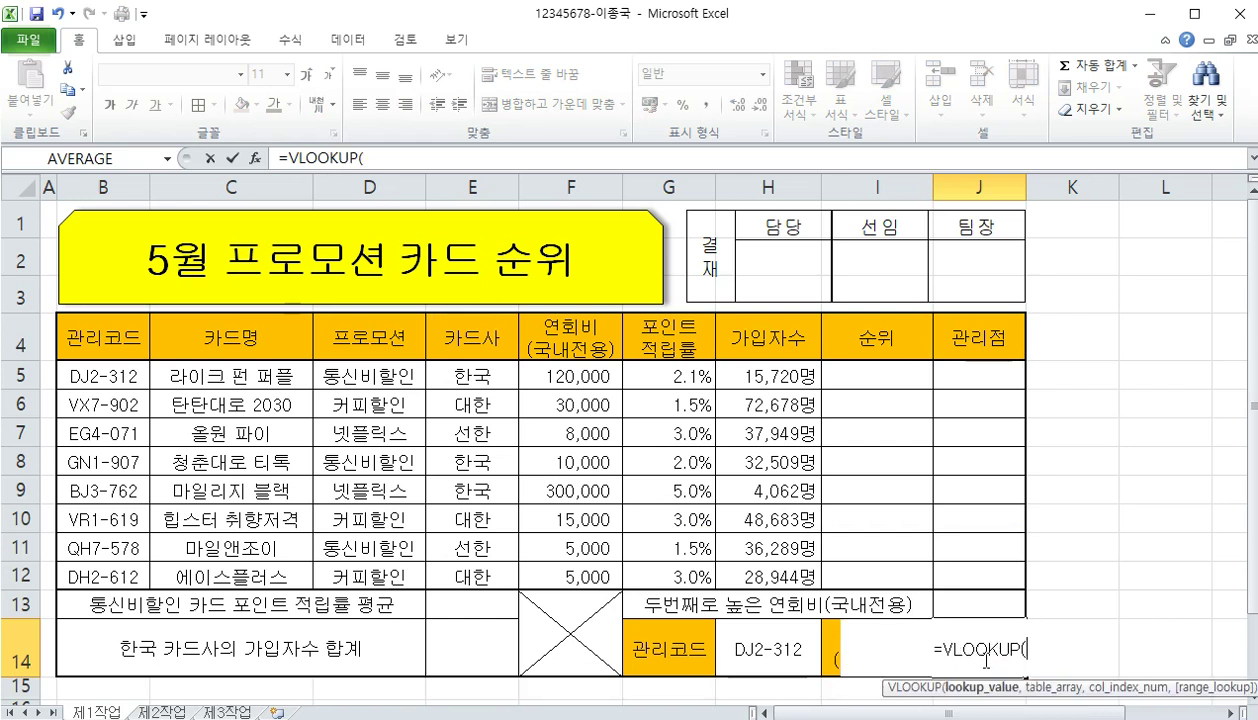
scroll(985, 660, down, 1)
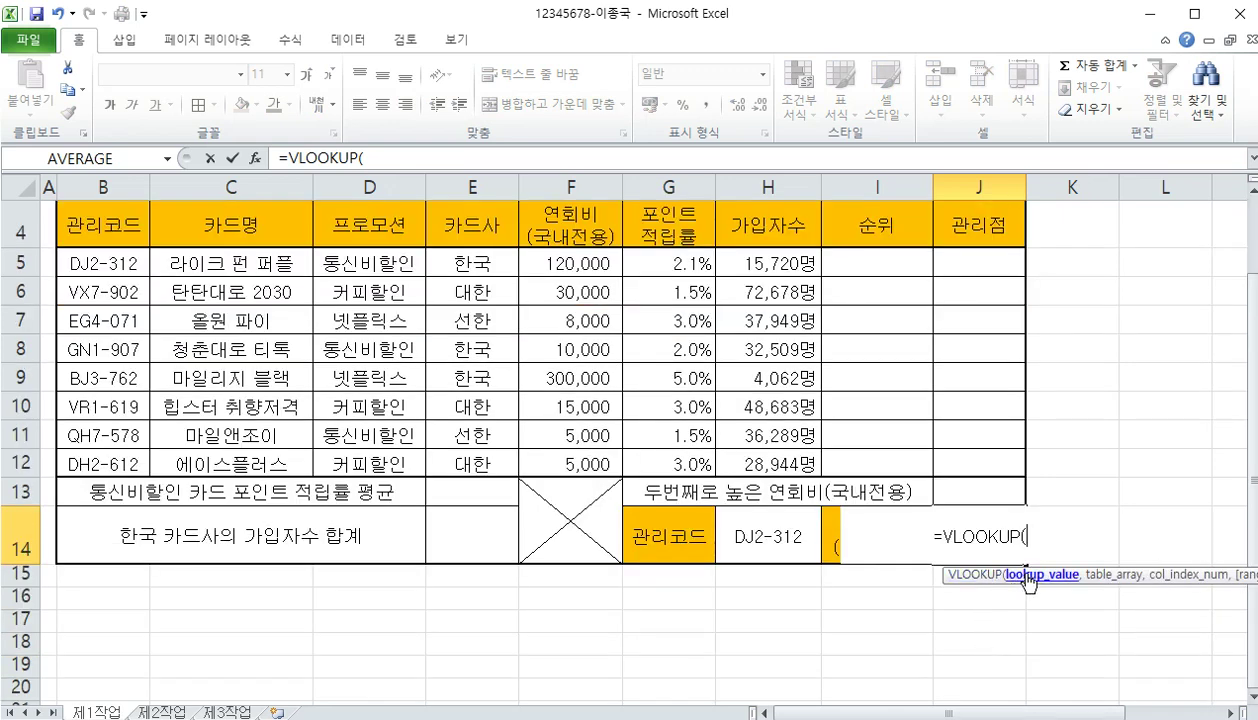
click(757, 535)
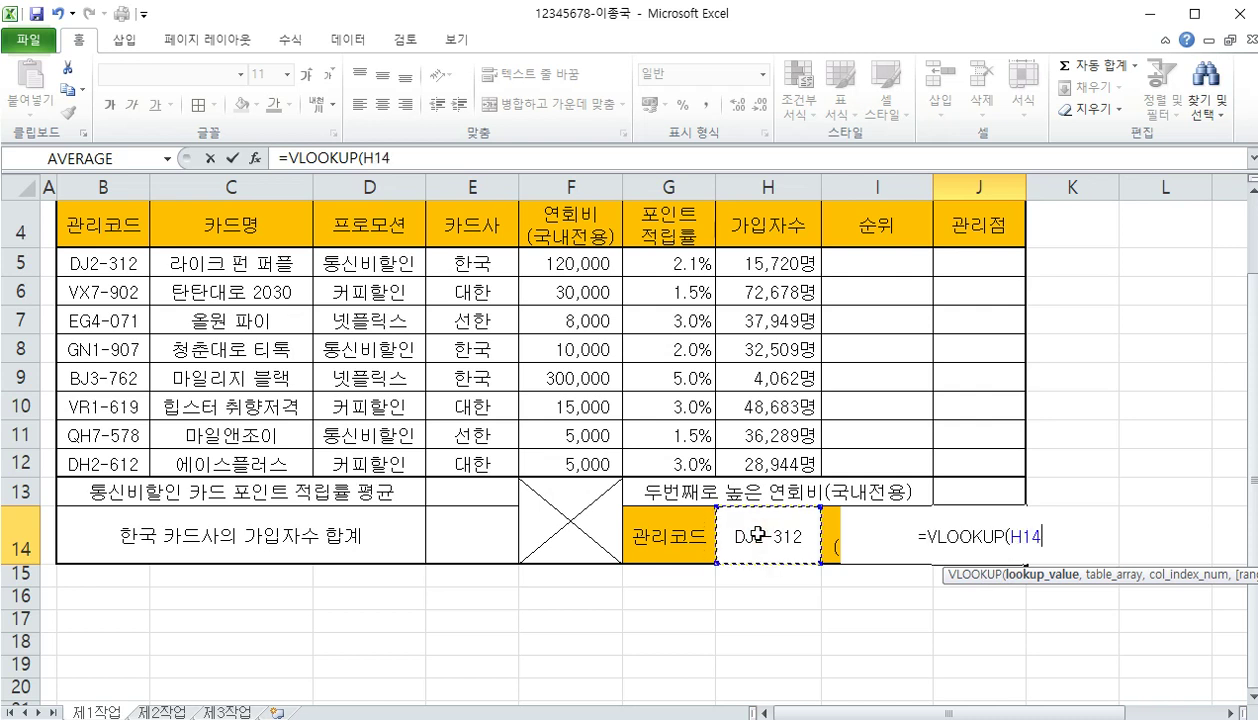
text(,)
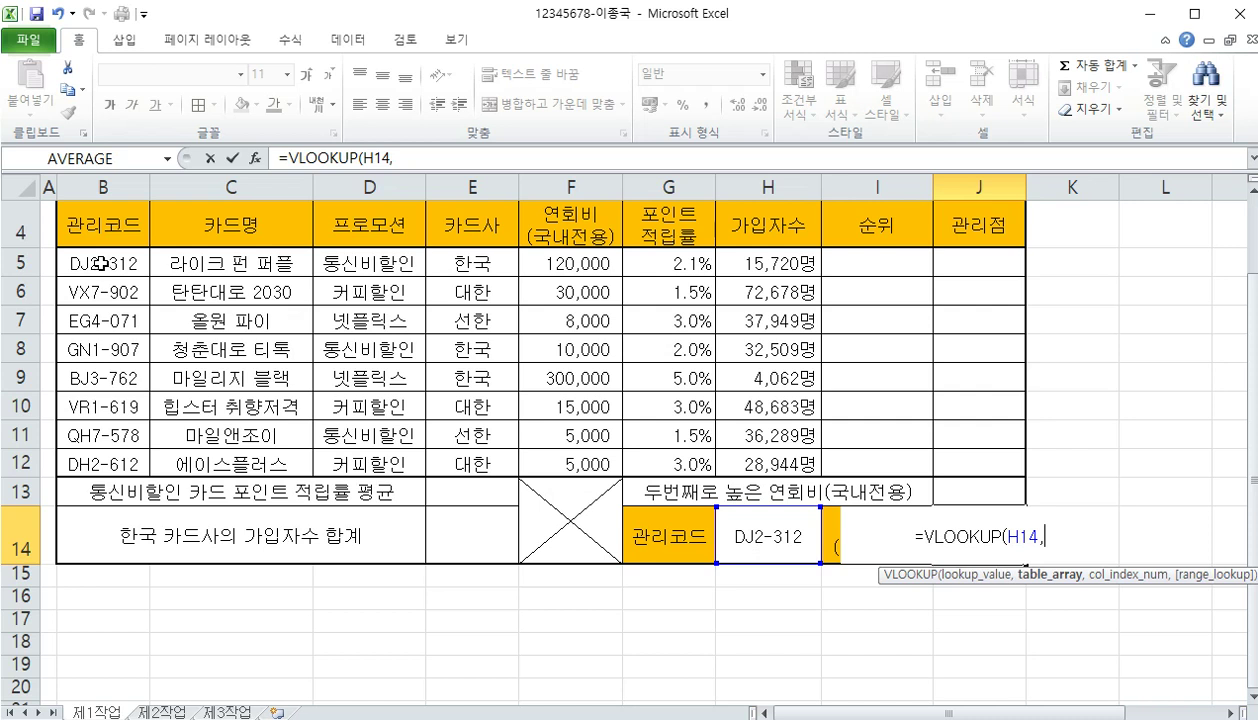
Finish it with lookup table B5:H12, column 5 and exact match 0, returning 120000
drag(129, 263, 133, 279)
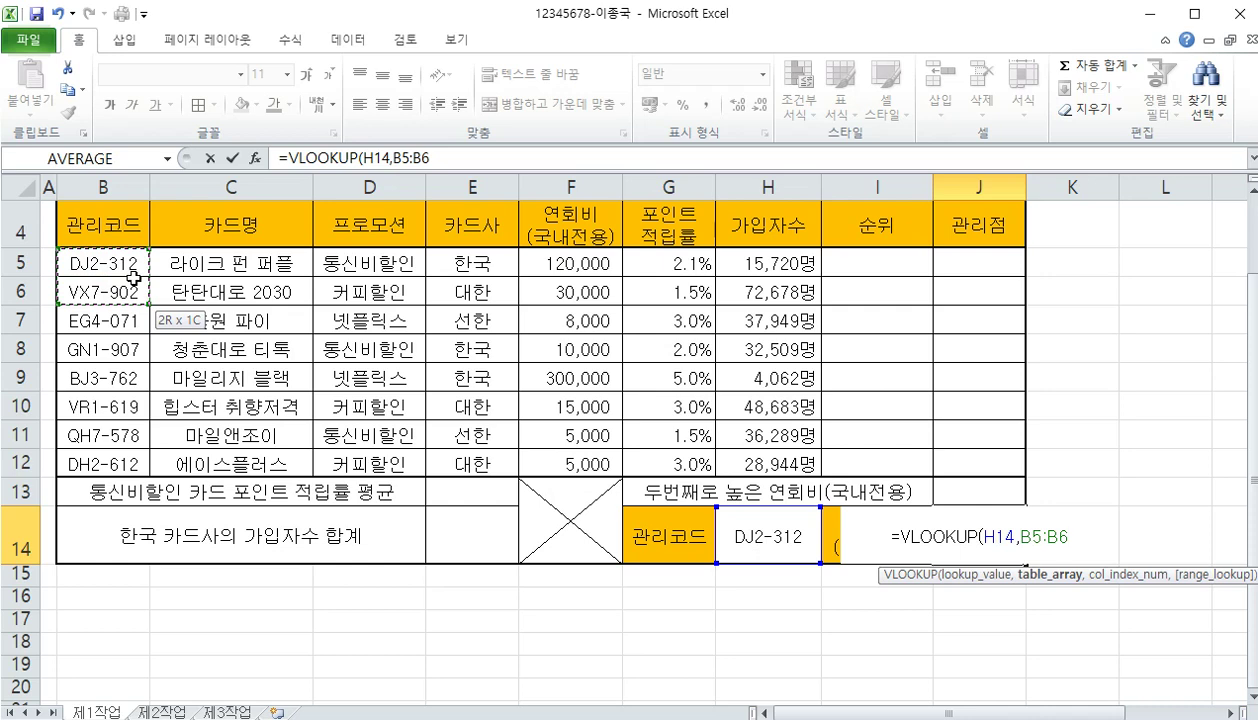
drag(134, 276, 726, 455)
text(,)
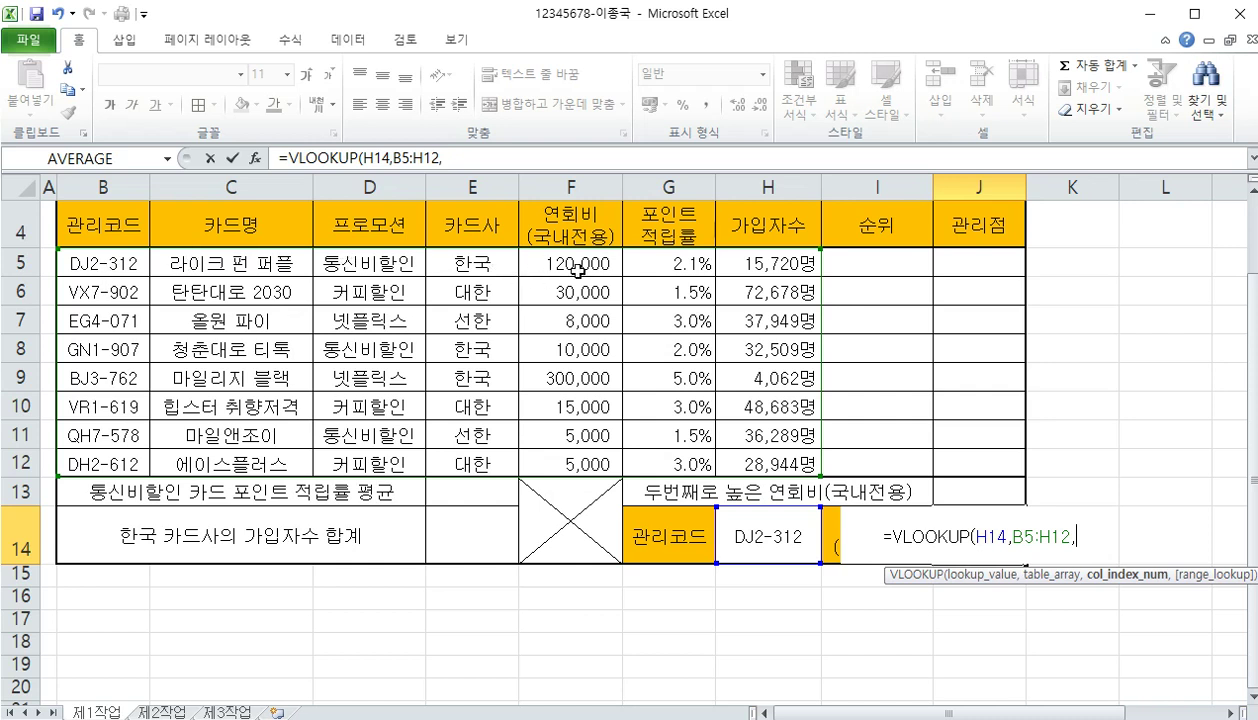
text(5)
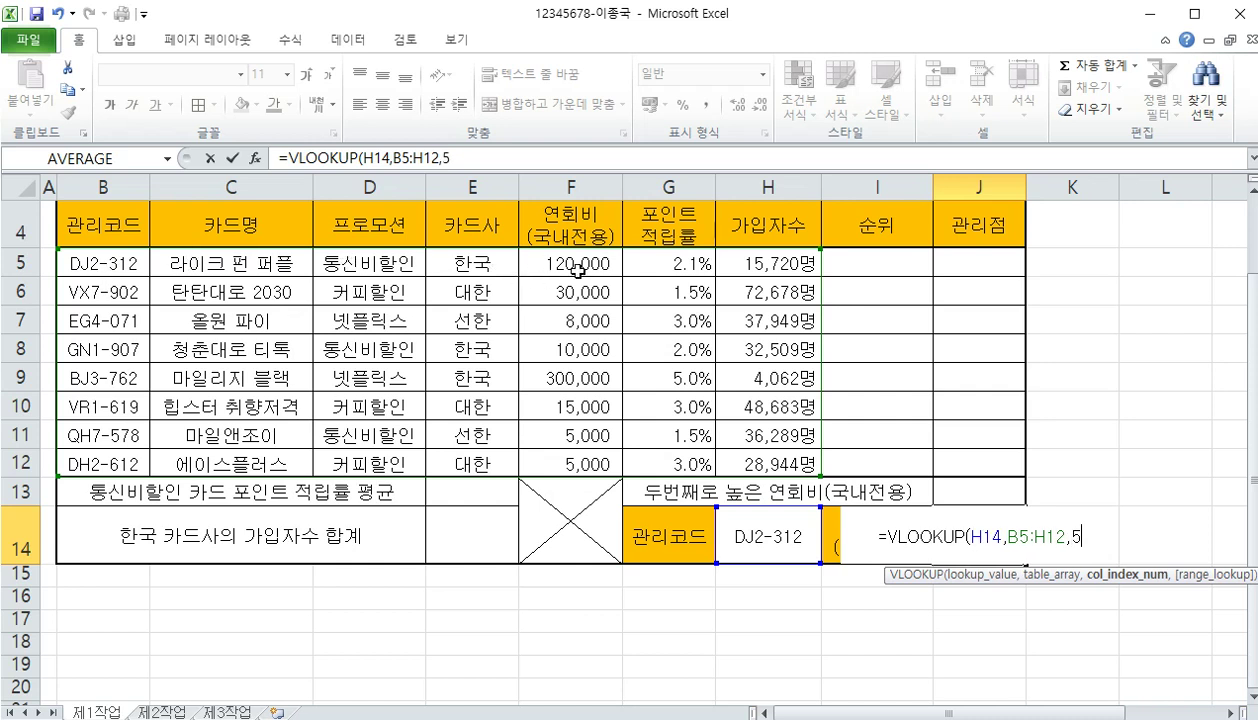
text(,)
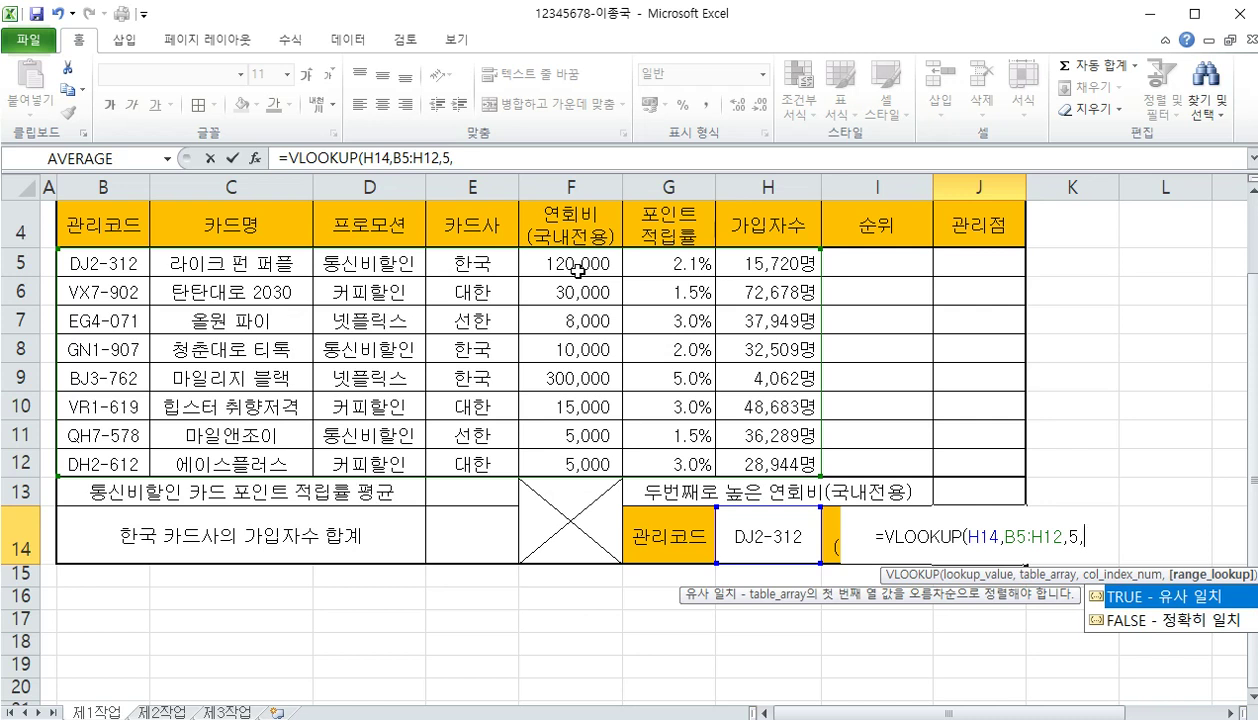
text(0)
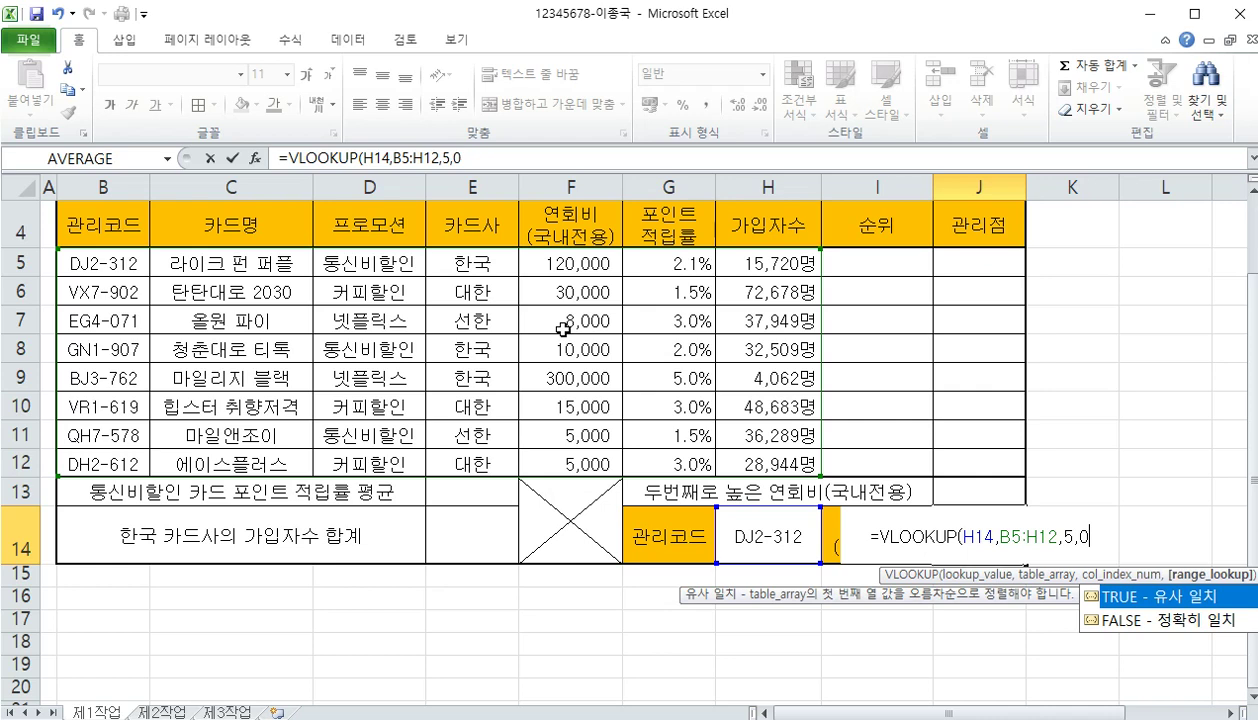
text())
key(Return)
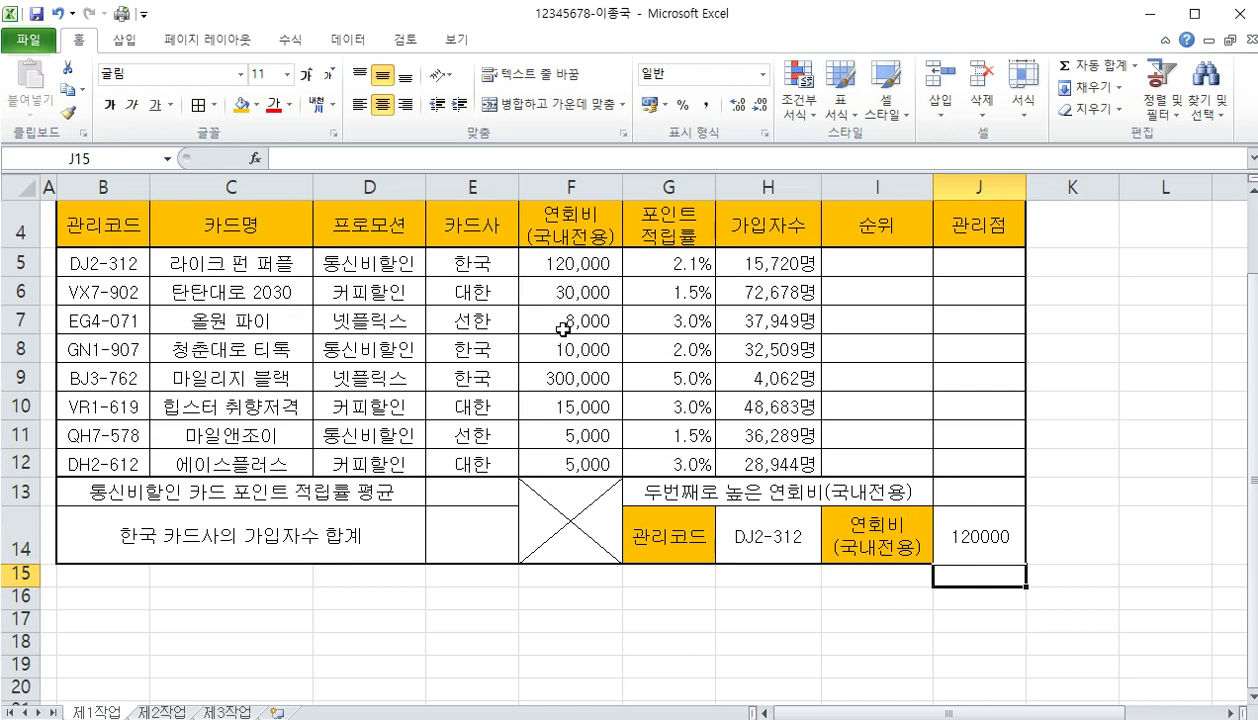
Apply Comma Style to J14 so it reads 120,000, then select the table rows B5:J12
click(942, 523)
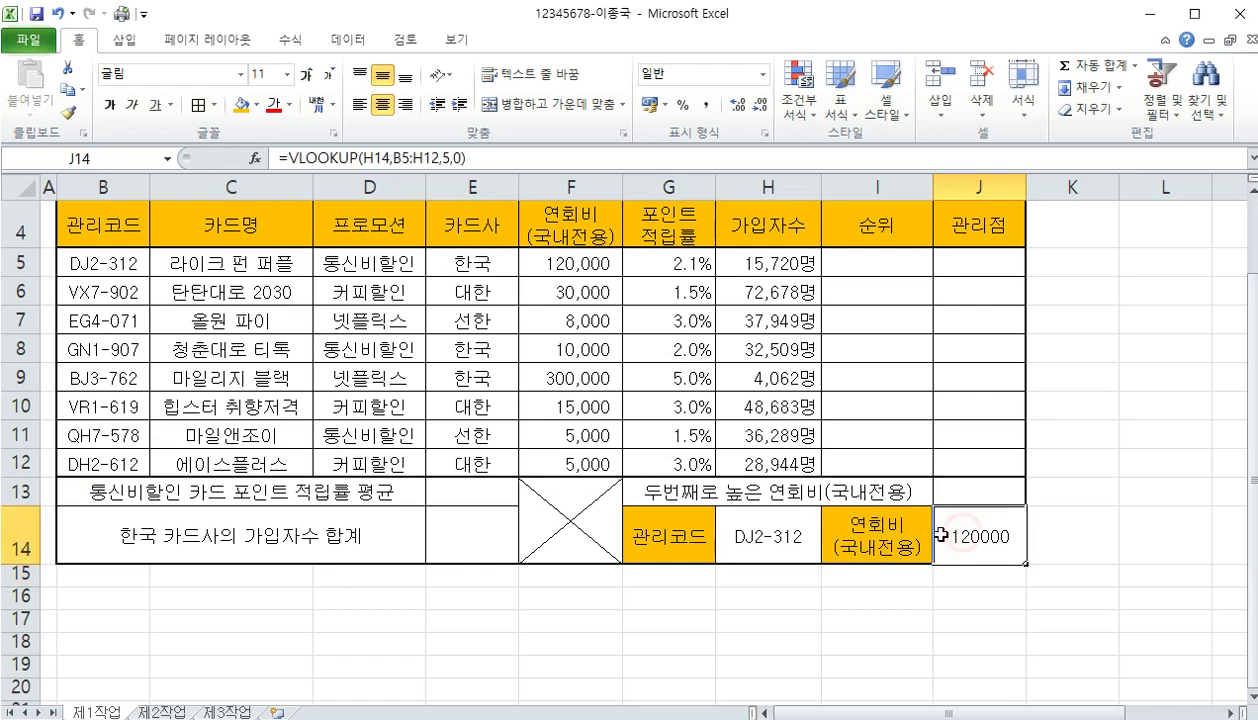
click(707, 108)
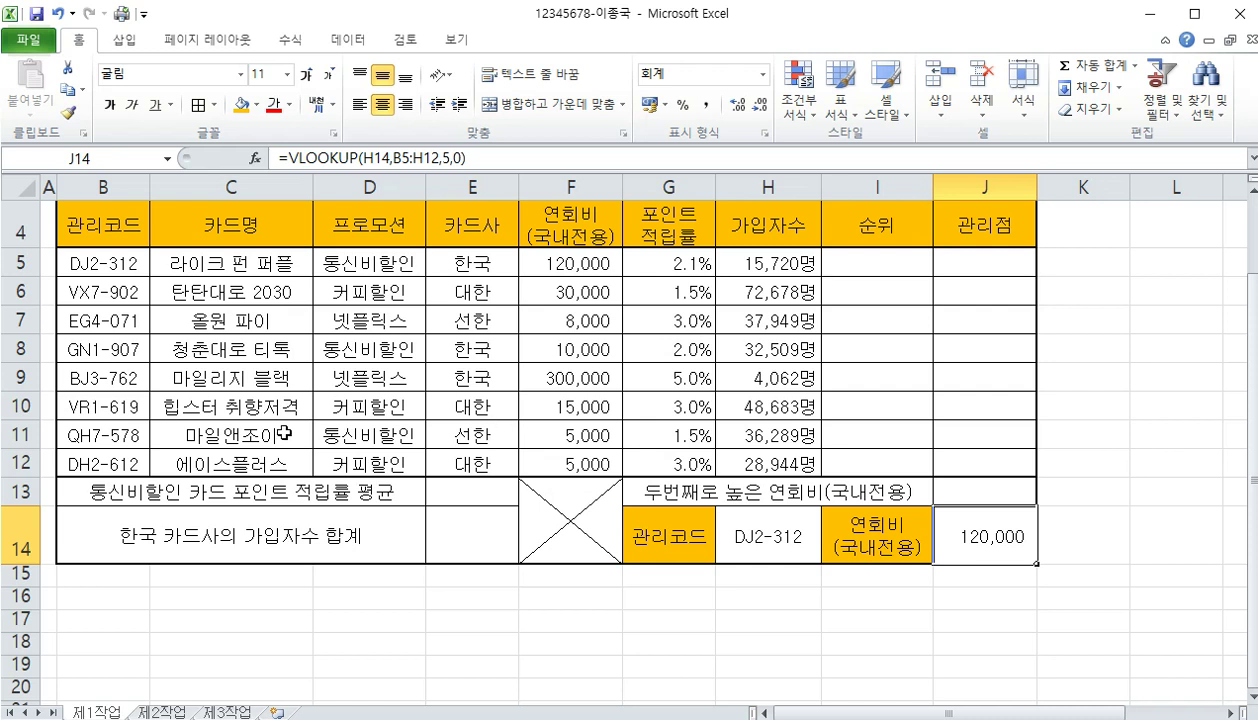
scroll(283, 430, up, 1)
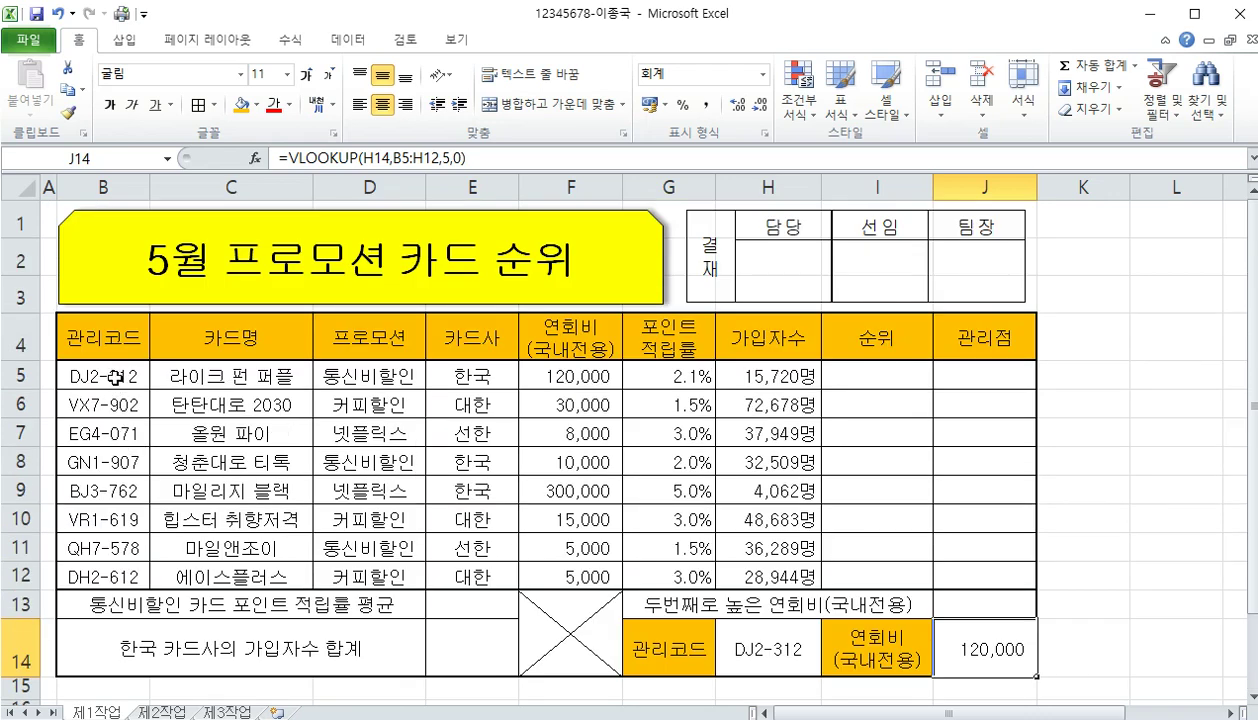
drag(116, 377, 963, 571)
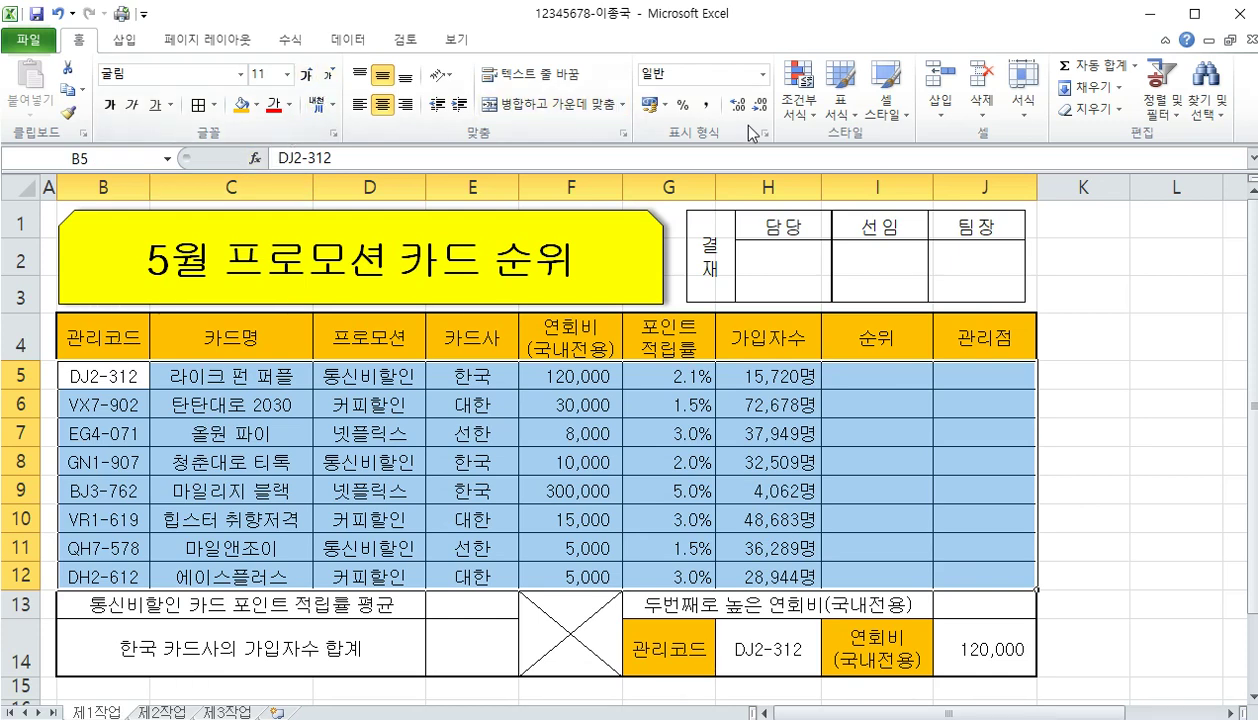
Create a new formula-based conditional formatting rule for B5:J12 with the condition =$G5>=3.0
click(797, 115)
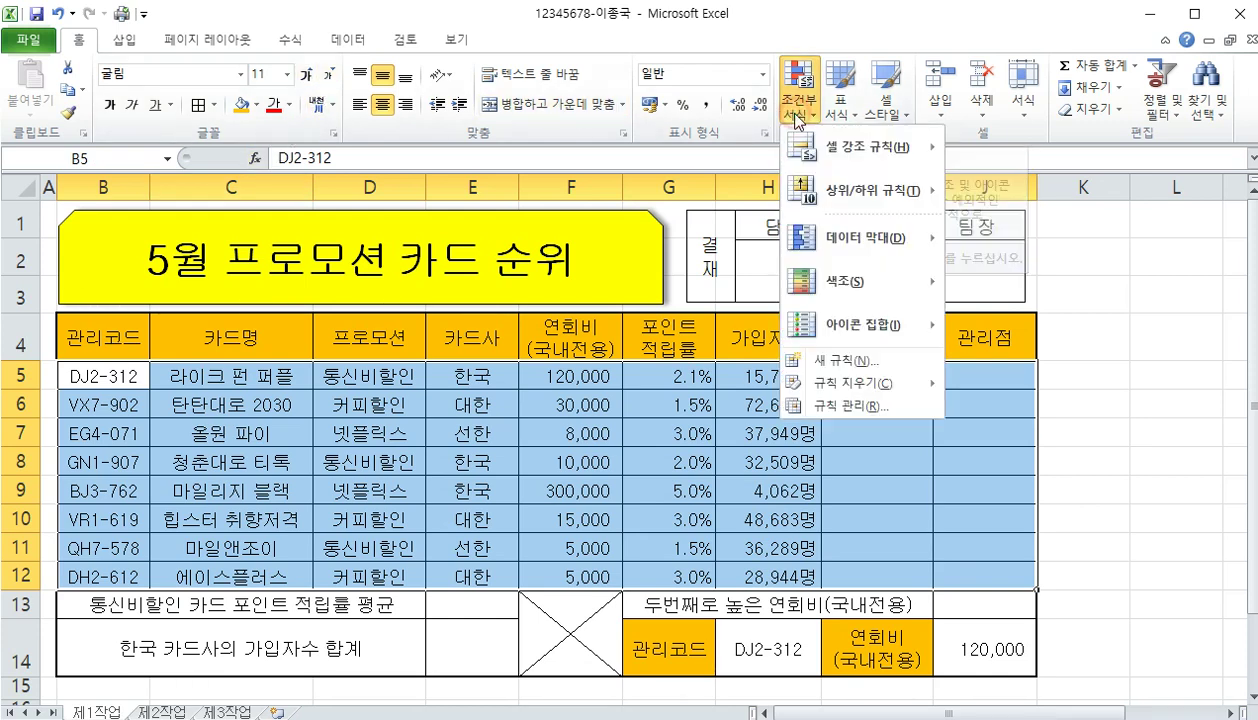
click(847, 366)
drag(618, 204, 600, 152)
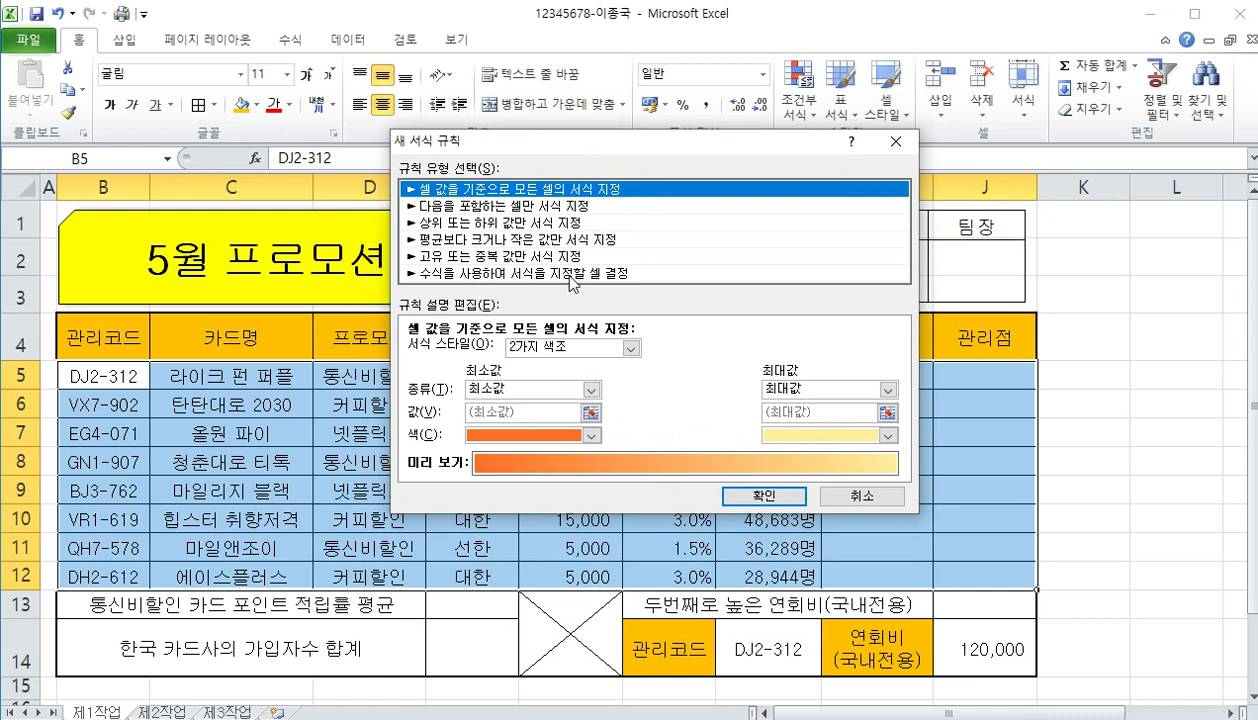
click(573, 274)
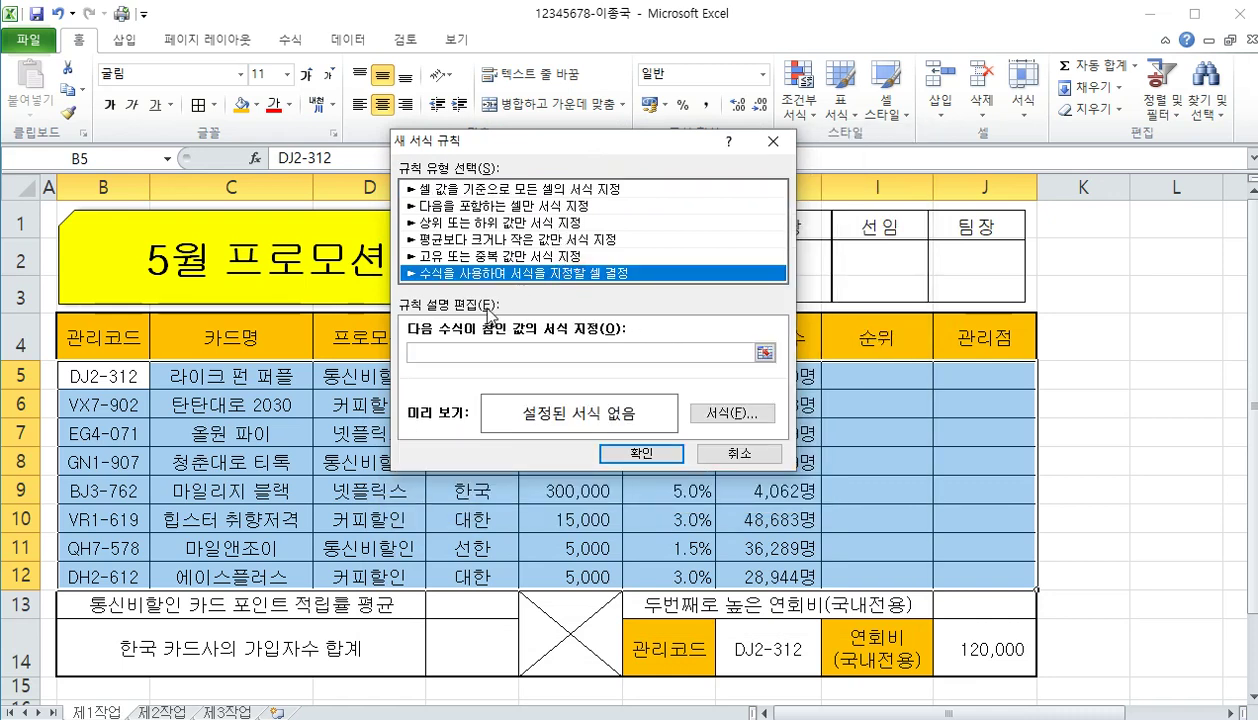
click(412, 352)
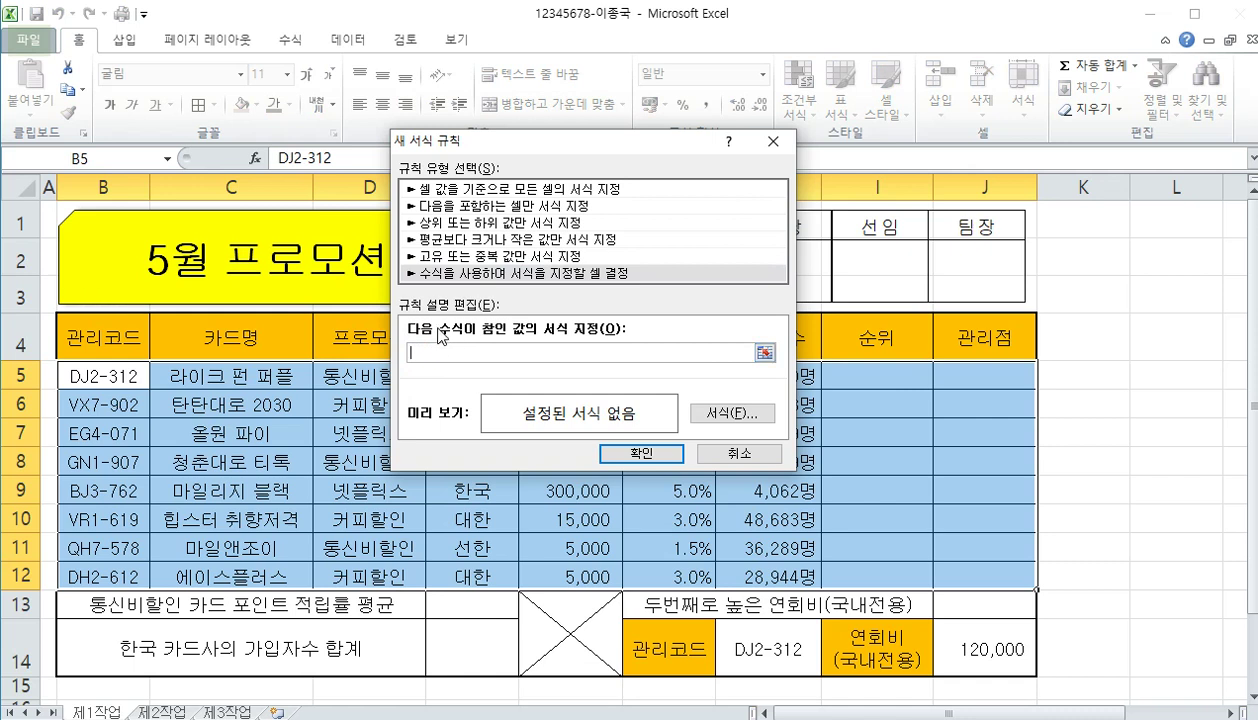
text(=)
drag(578, 145, 370, 150)
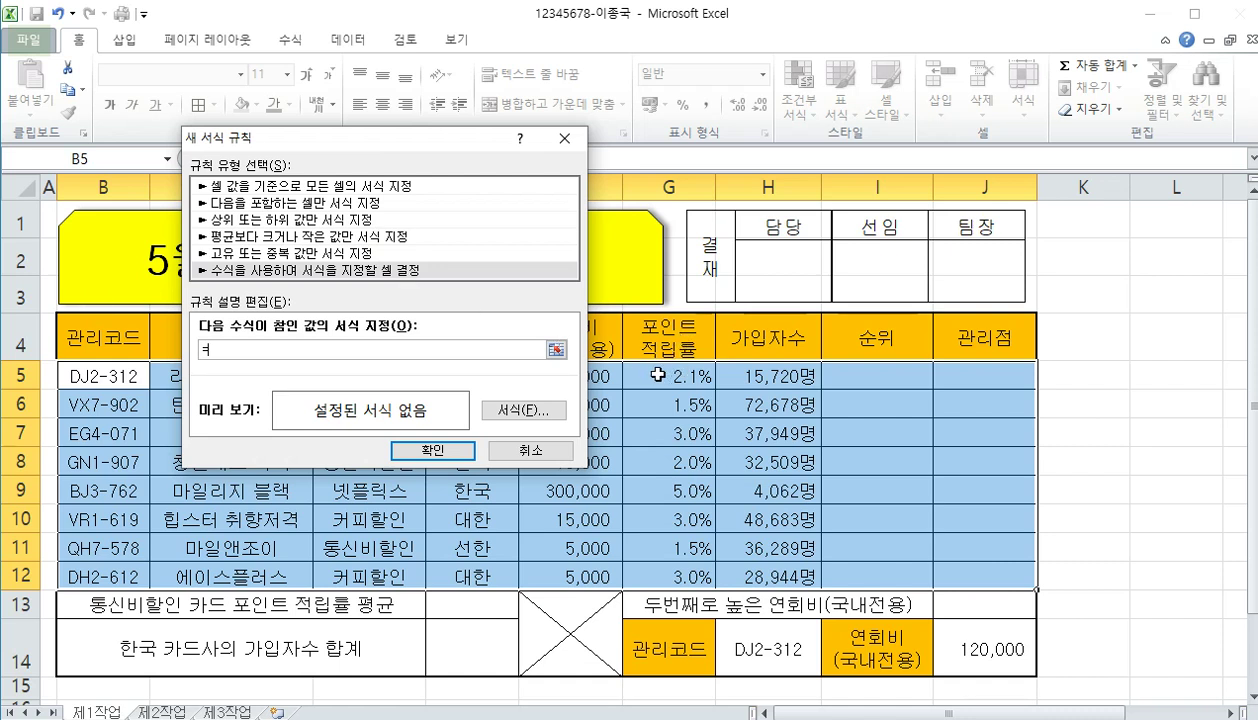
click(658, 374)
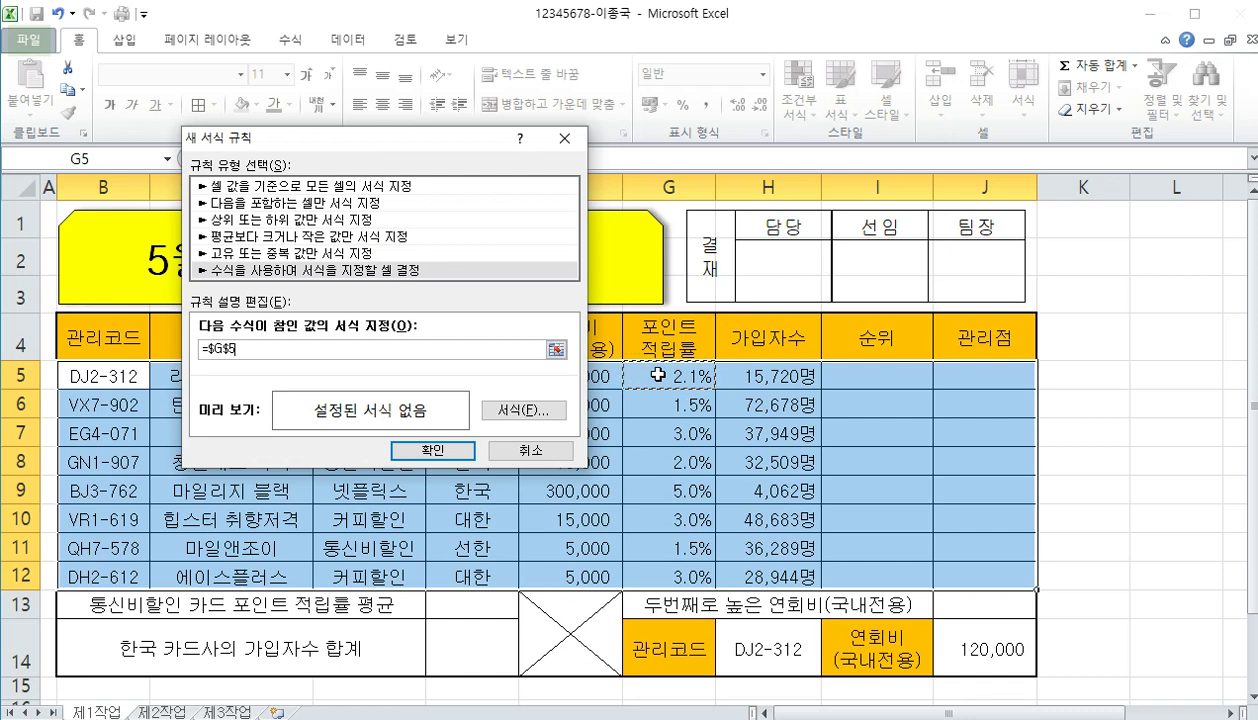
key(F4)
key(F4)
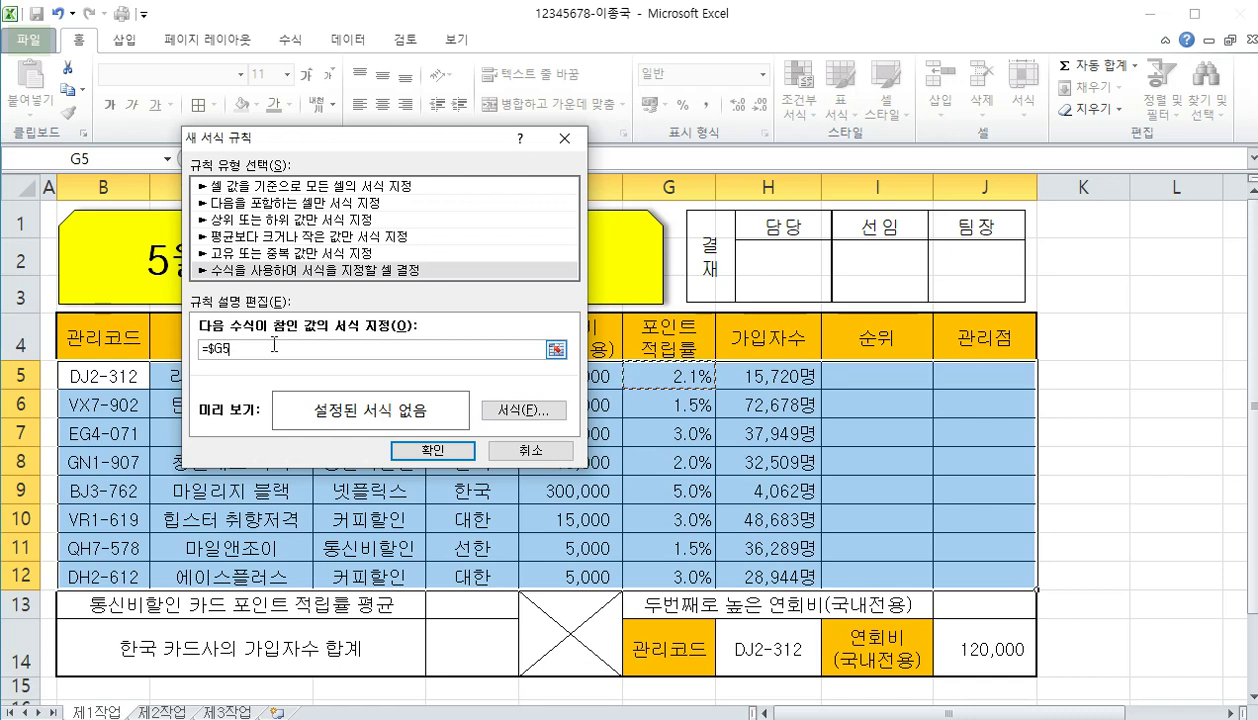
text(>=)
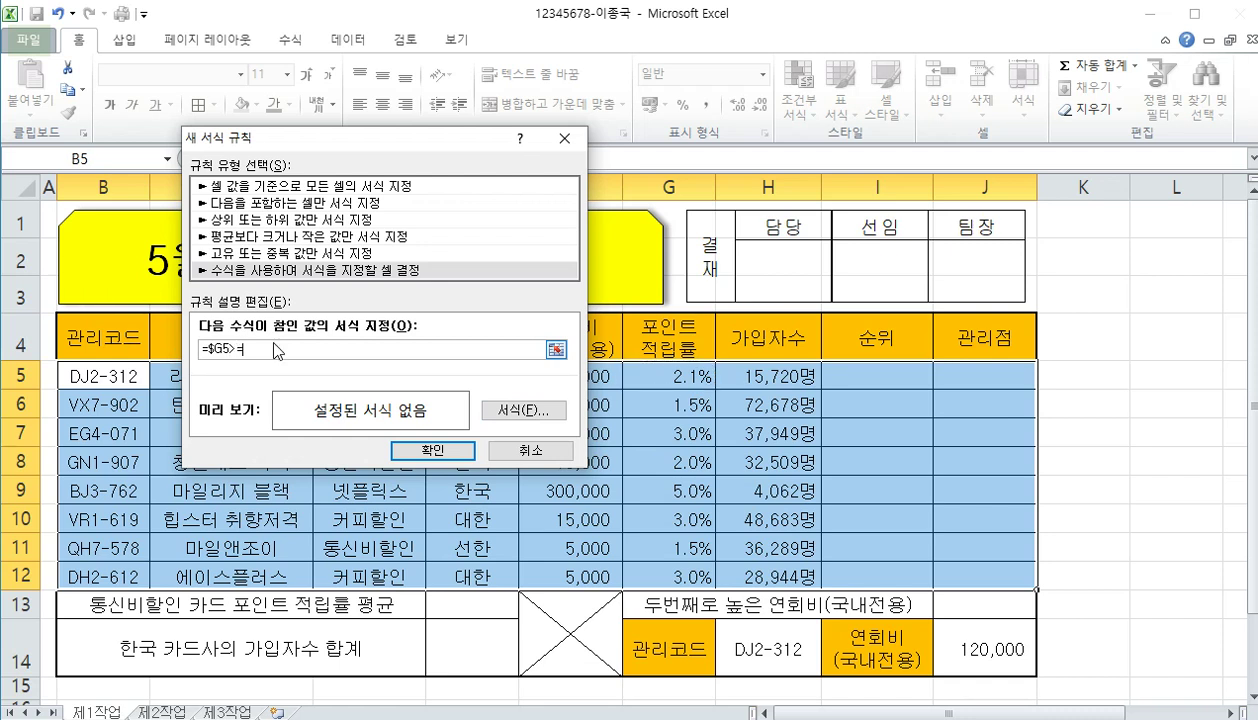
text(3.0)
Give the =$G5>=3.0% rule a bold blue font format and save the rule
click(497, 414)
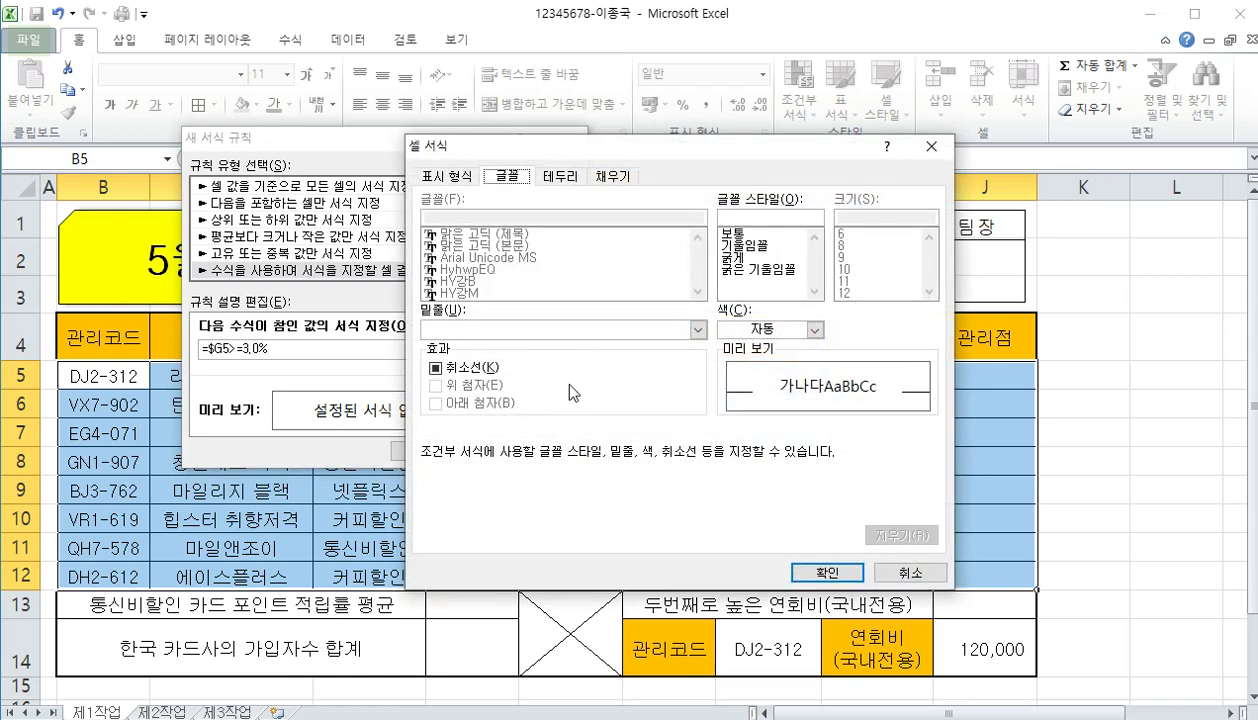
click(740, 257)
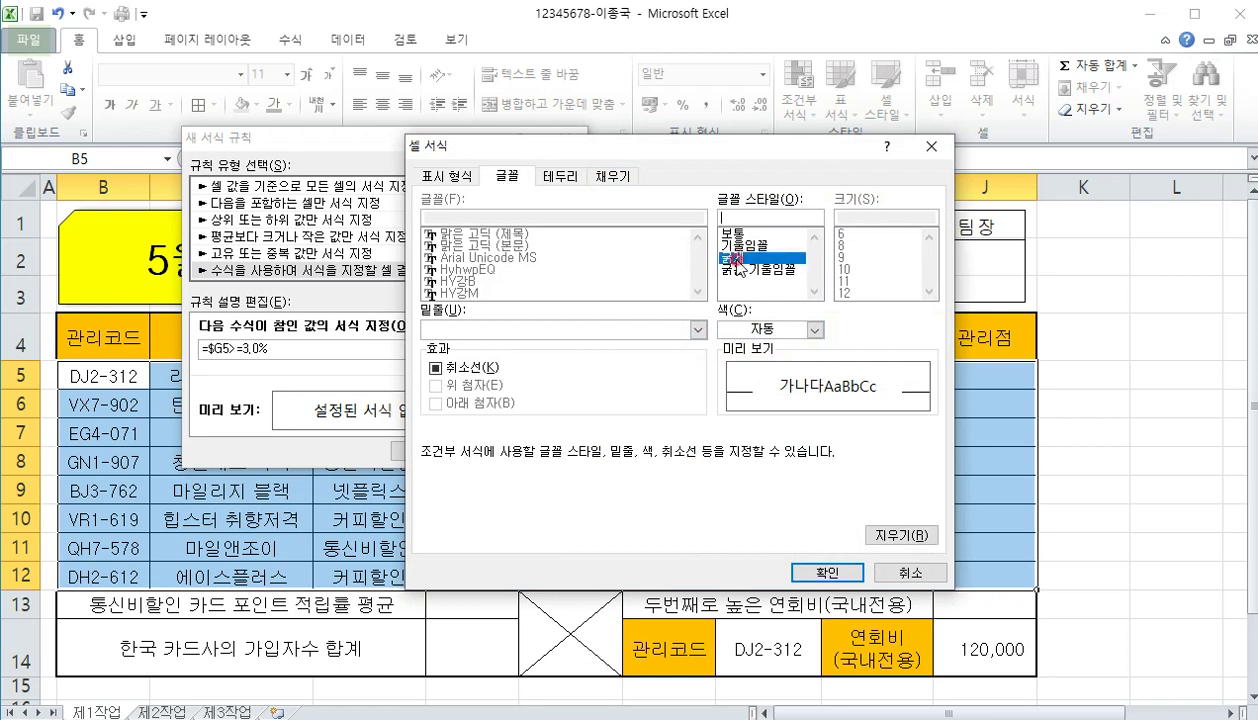
click(763, 330)
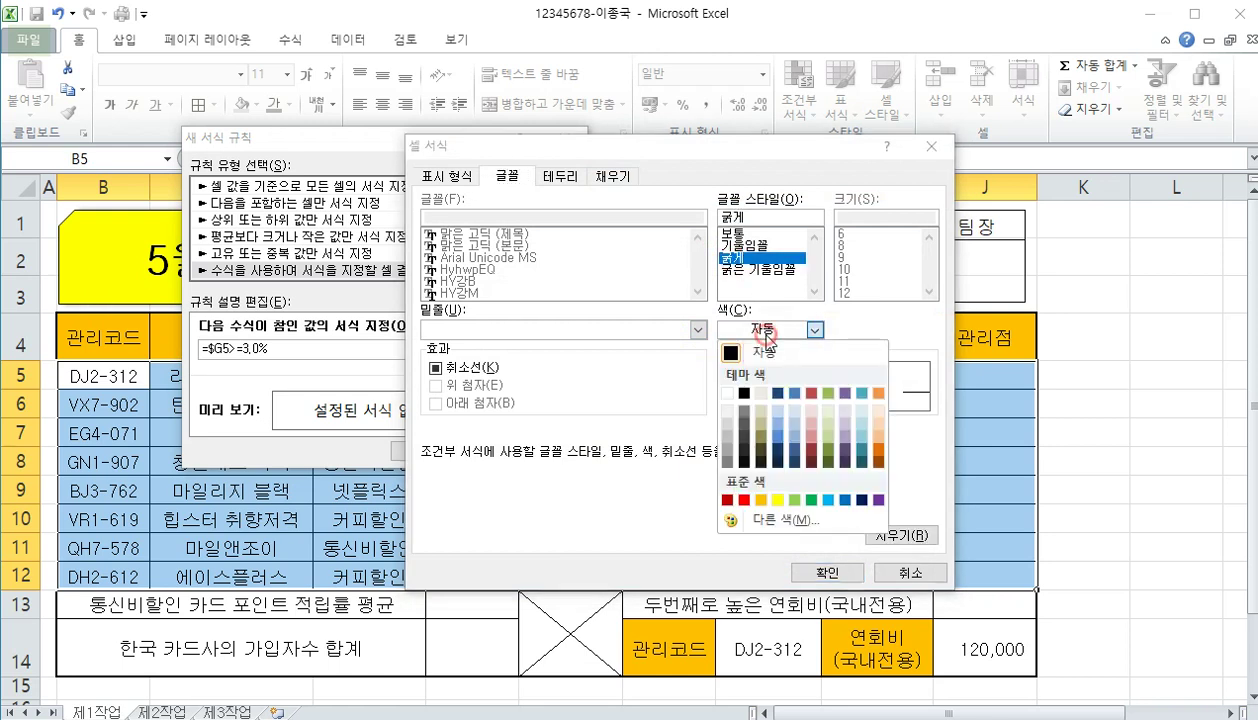
click(845, 500)
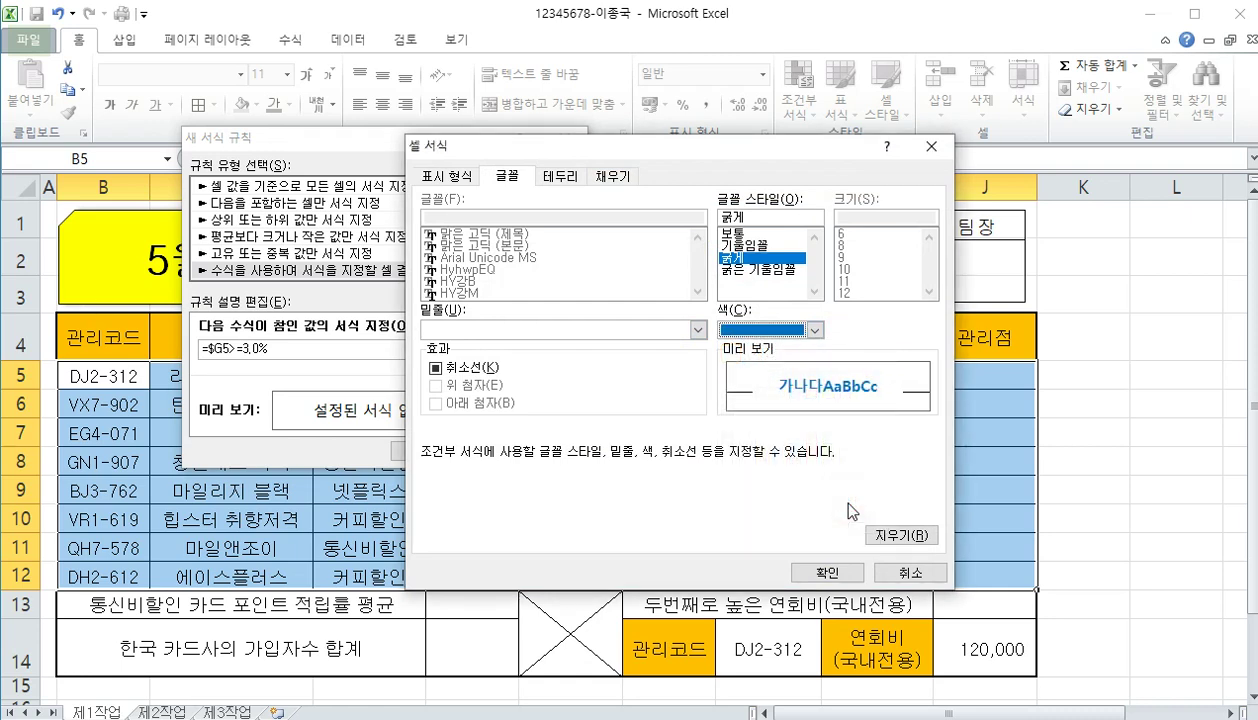
click(812, 562)
click(449, 457)
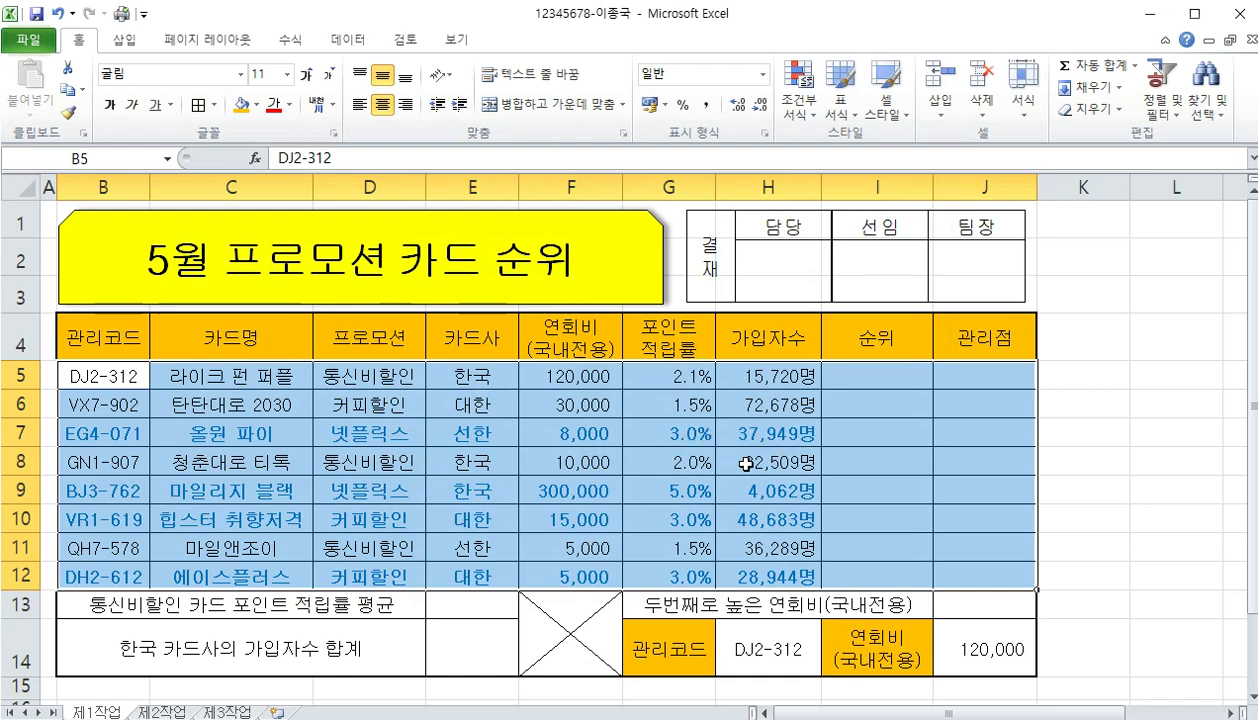
click(800, 118)
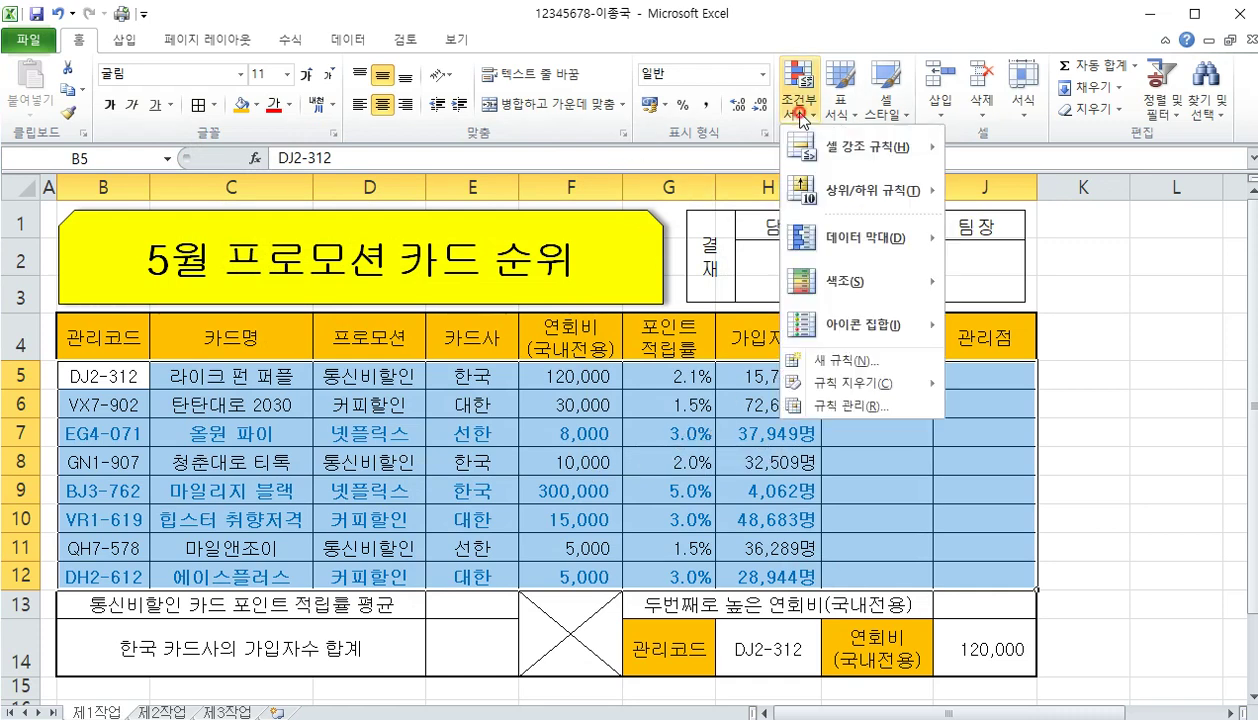
click(845, 406)
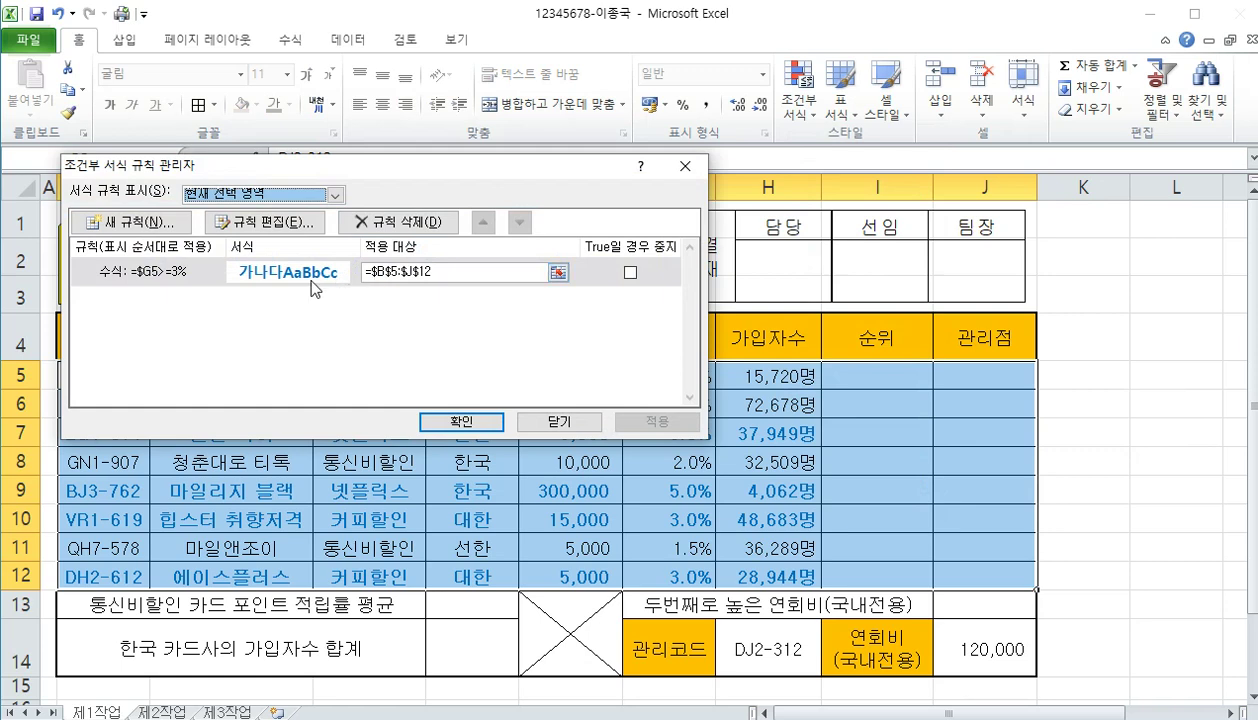
drag(408, 165, 591, 106)
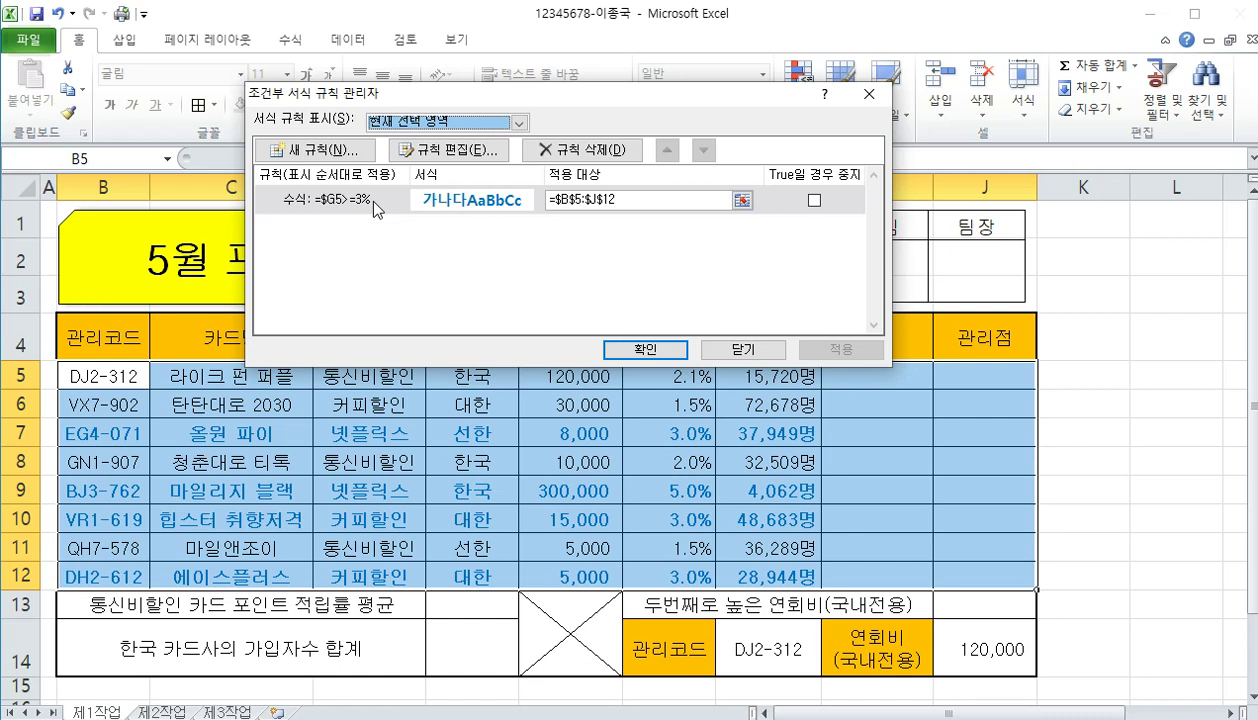
click(736, 348)
click(556, 518)
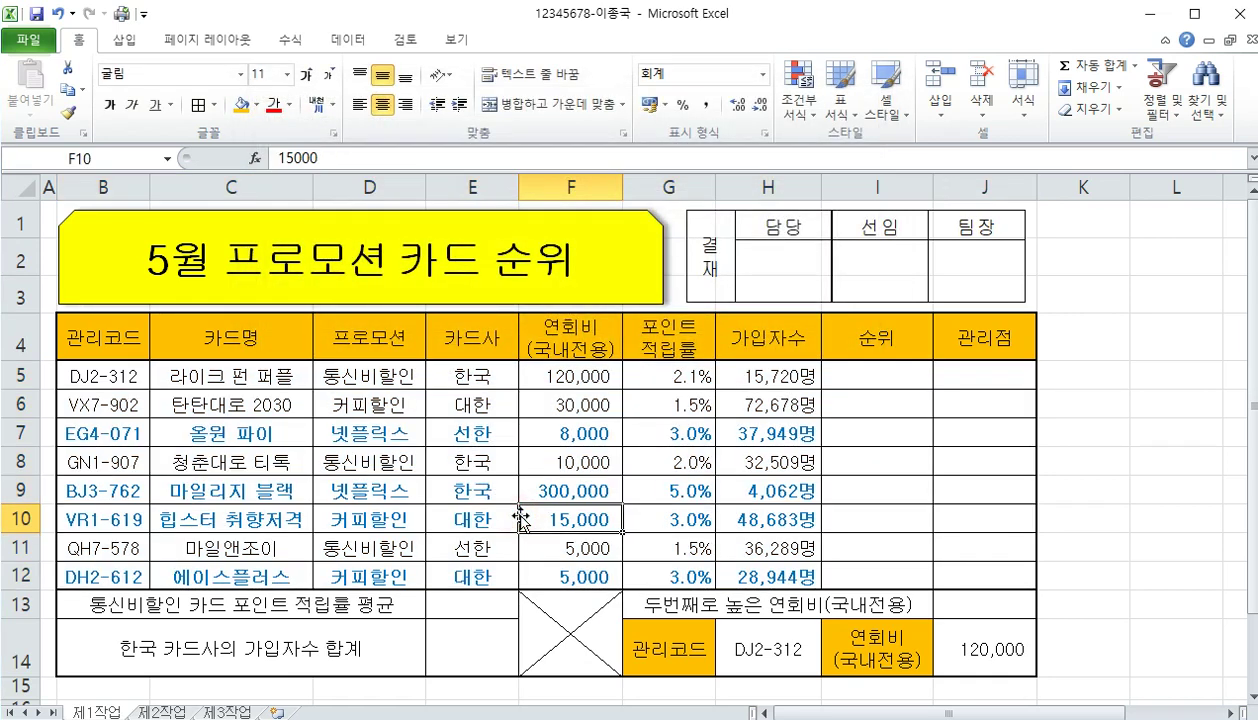
Resize the 결재 approval picture by adjusting its right and left edges to line up with column J
scroll(545, 506, down, 1)
scroll(564, 510, up, 1)
click(850, 288)
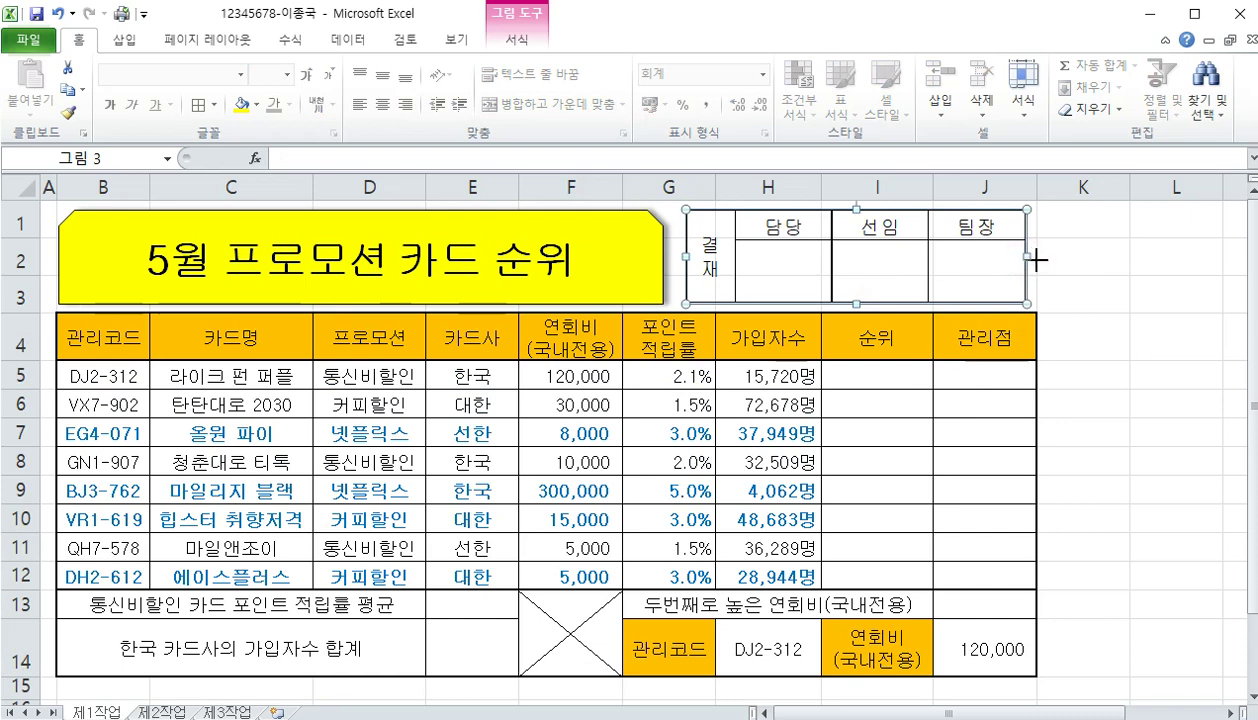
drag(1037, 260, 1045, 262)
click(1075, 334)
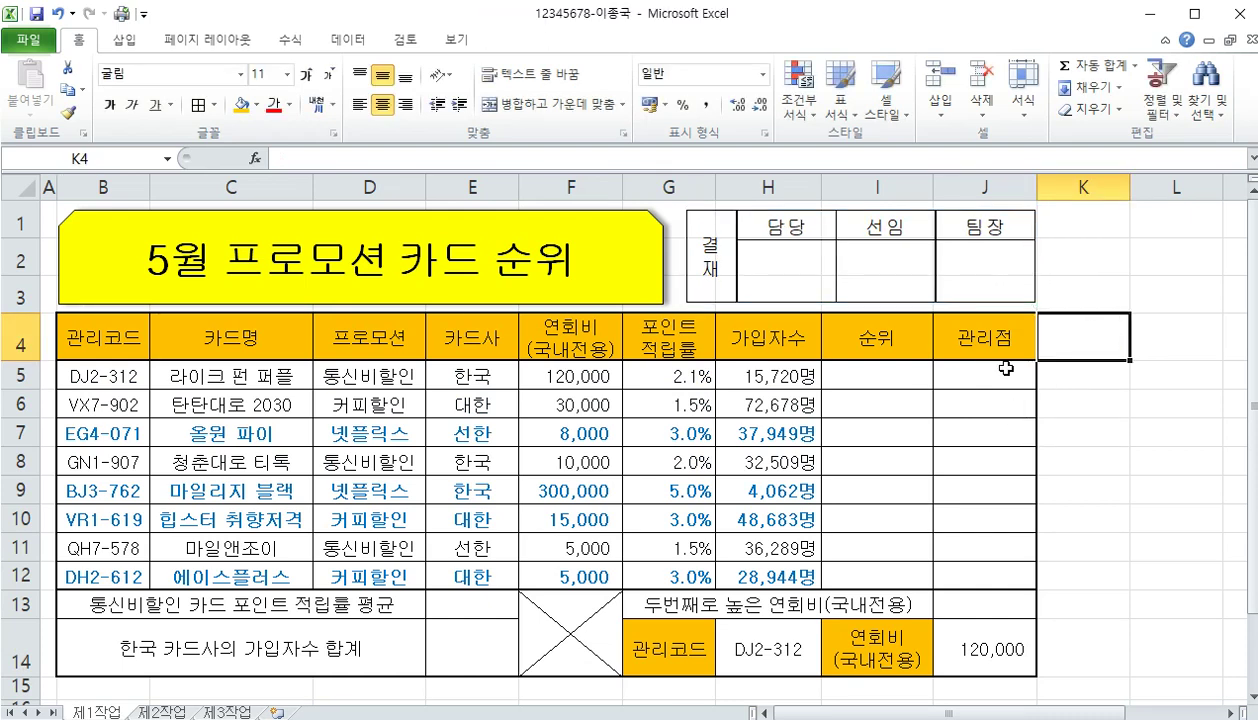
click(874, 290)
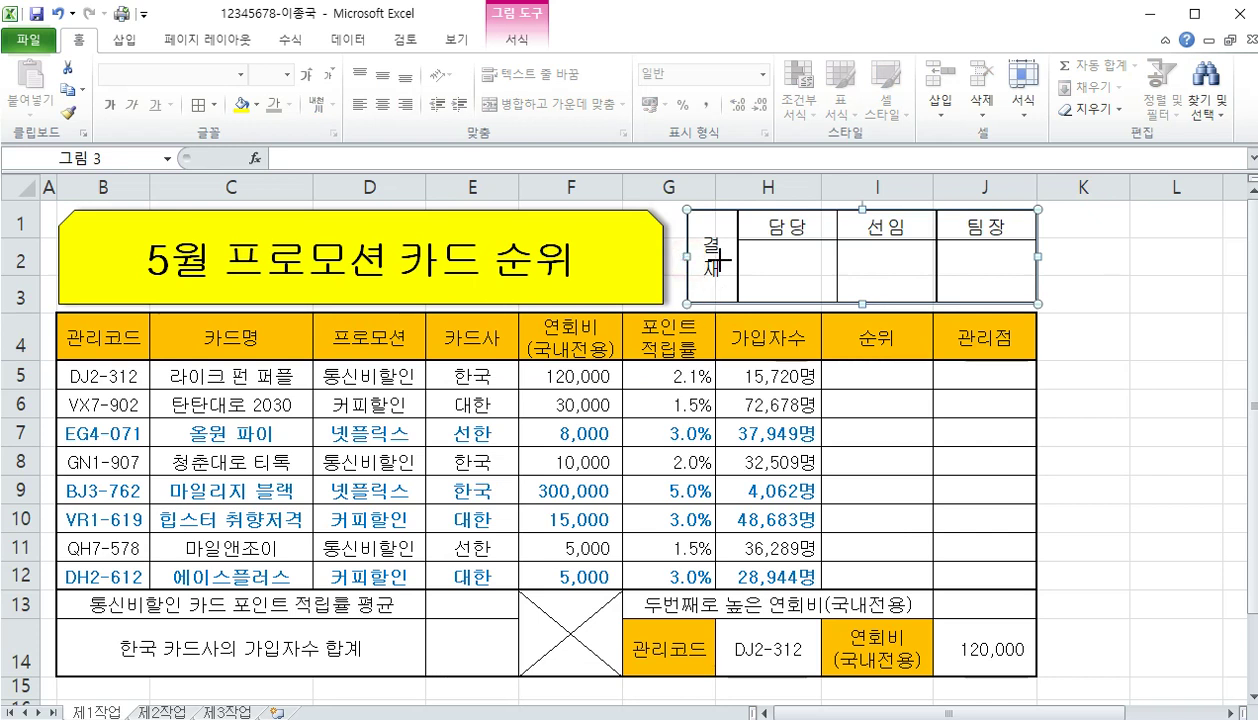
drag(720, 258, 718, 258)
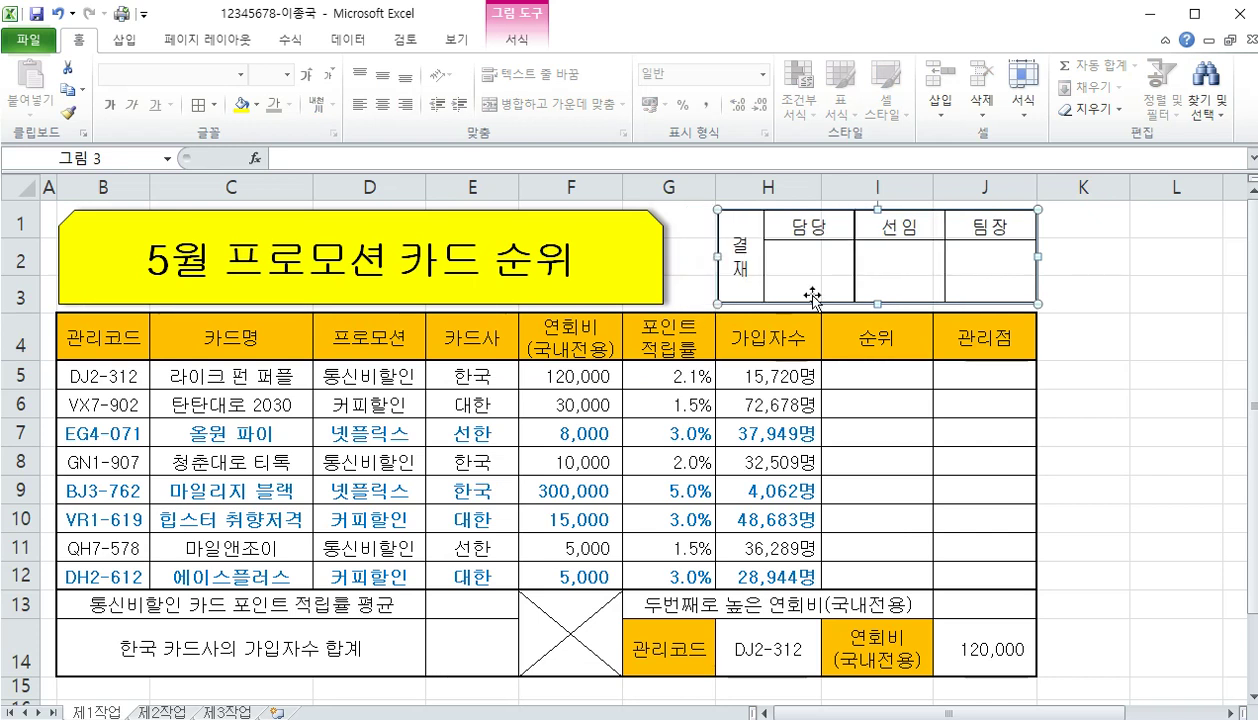
click(1082, 401)
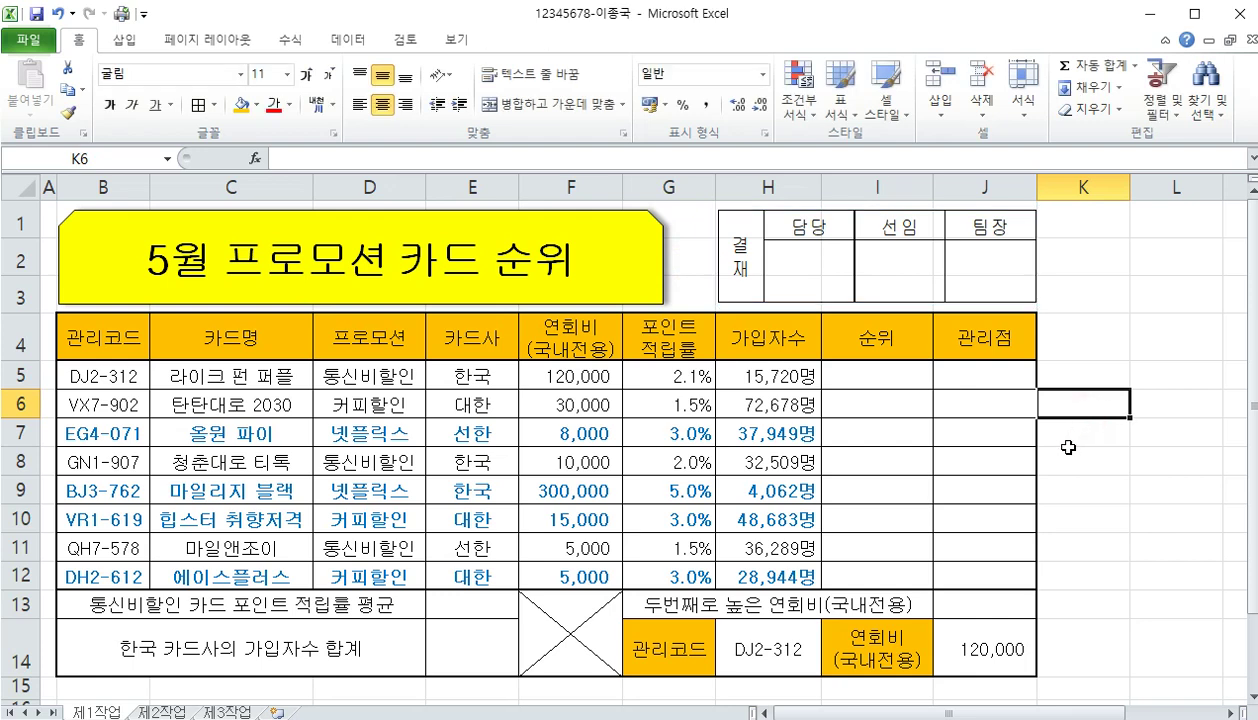